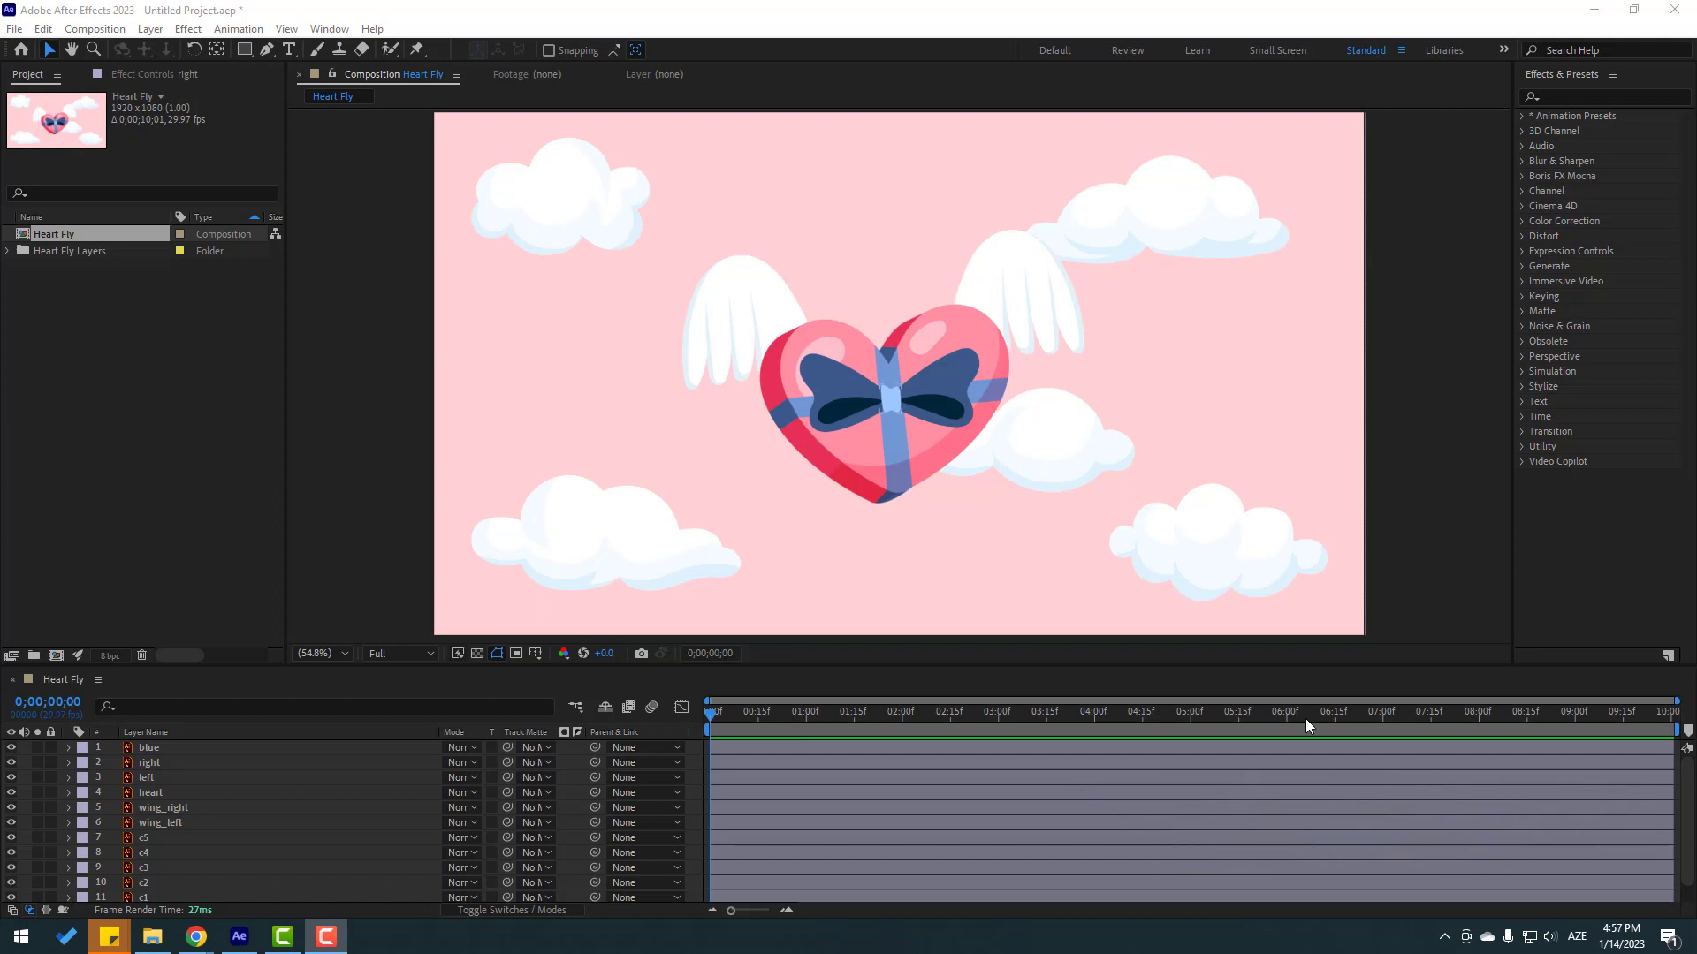
Solo the right and left bow layers so only the two bow halves are displayed.
click(154, 765)
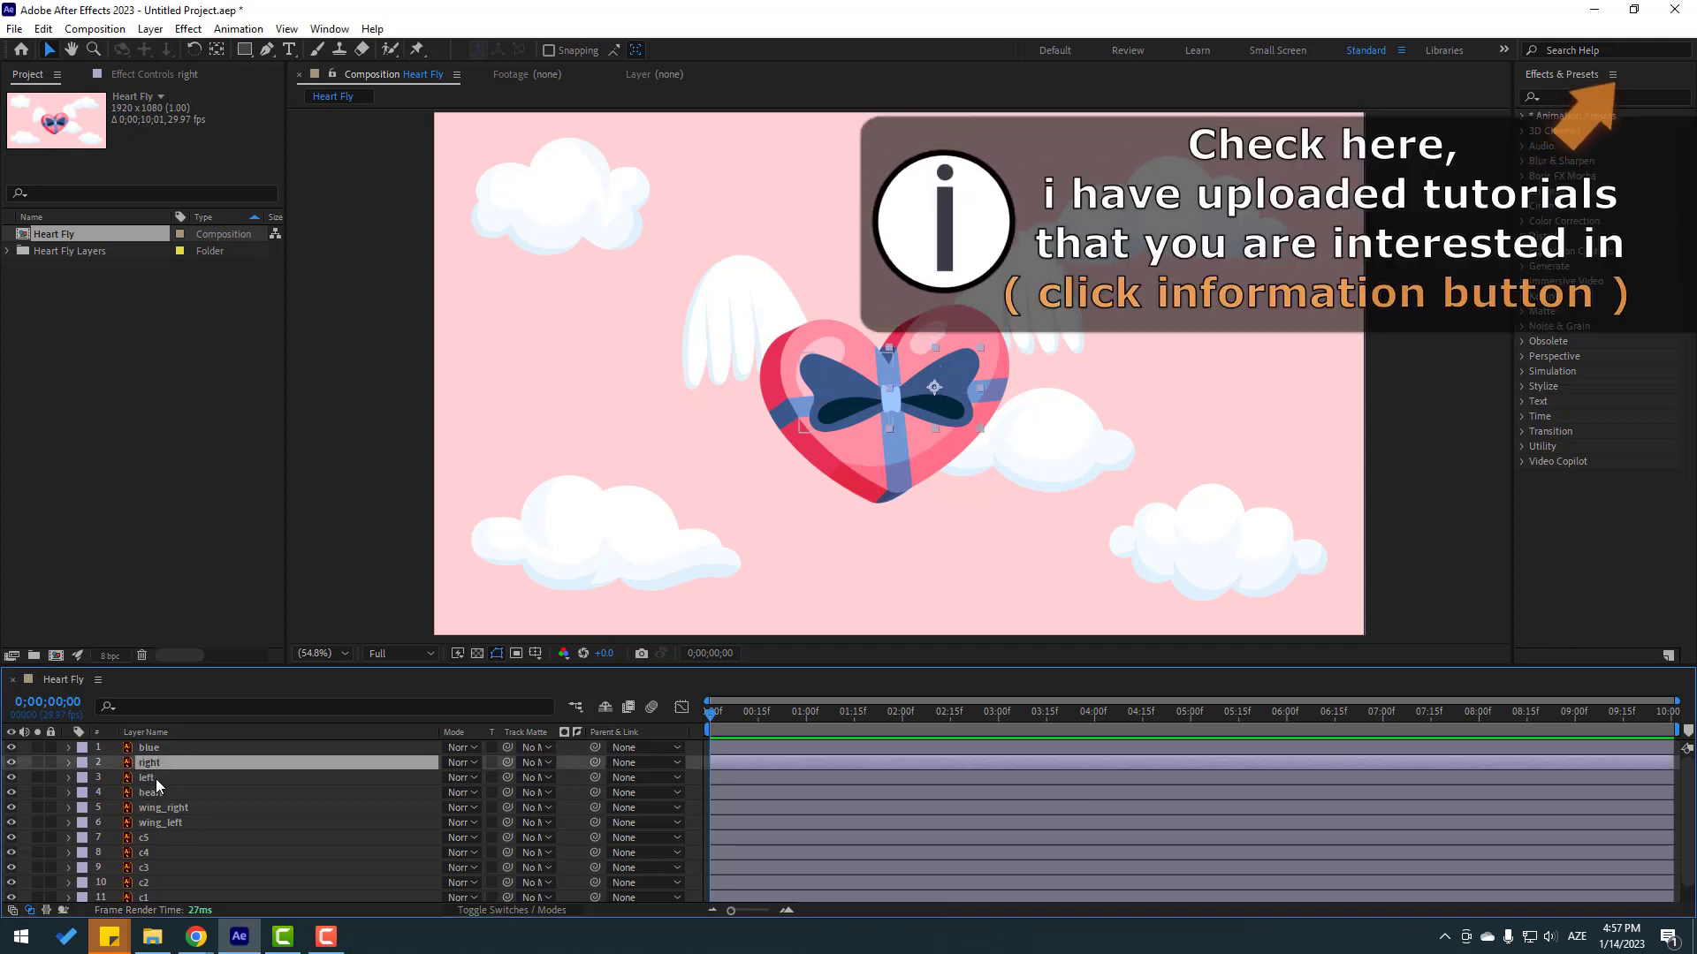
shift+click(156, 777)
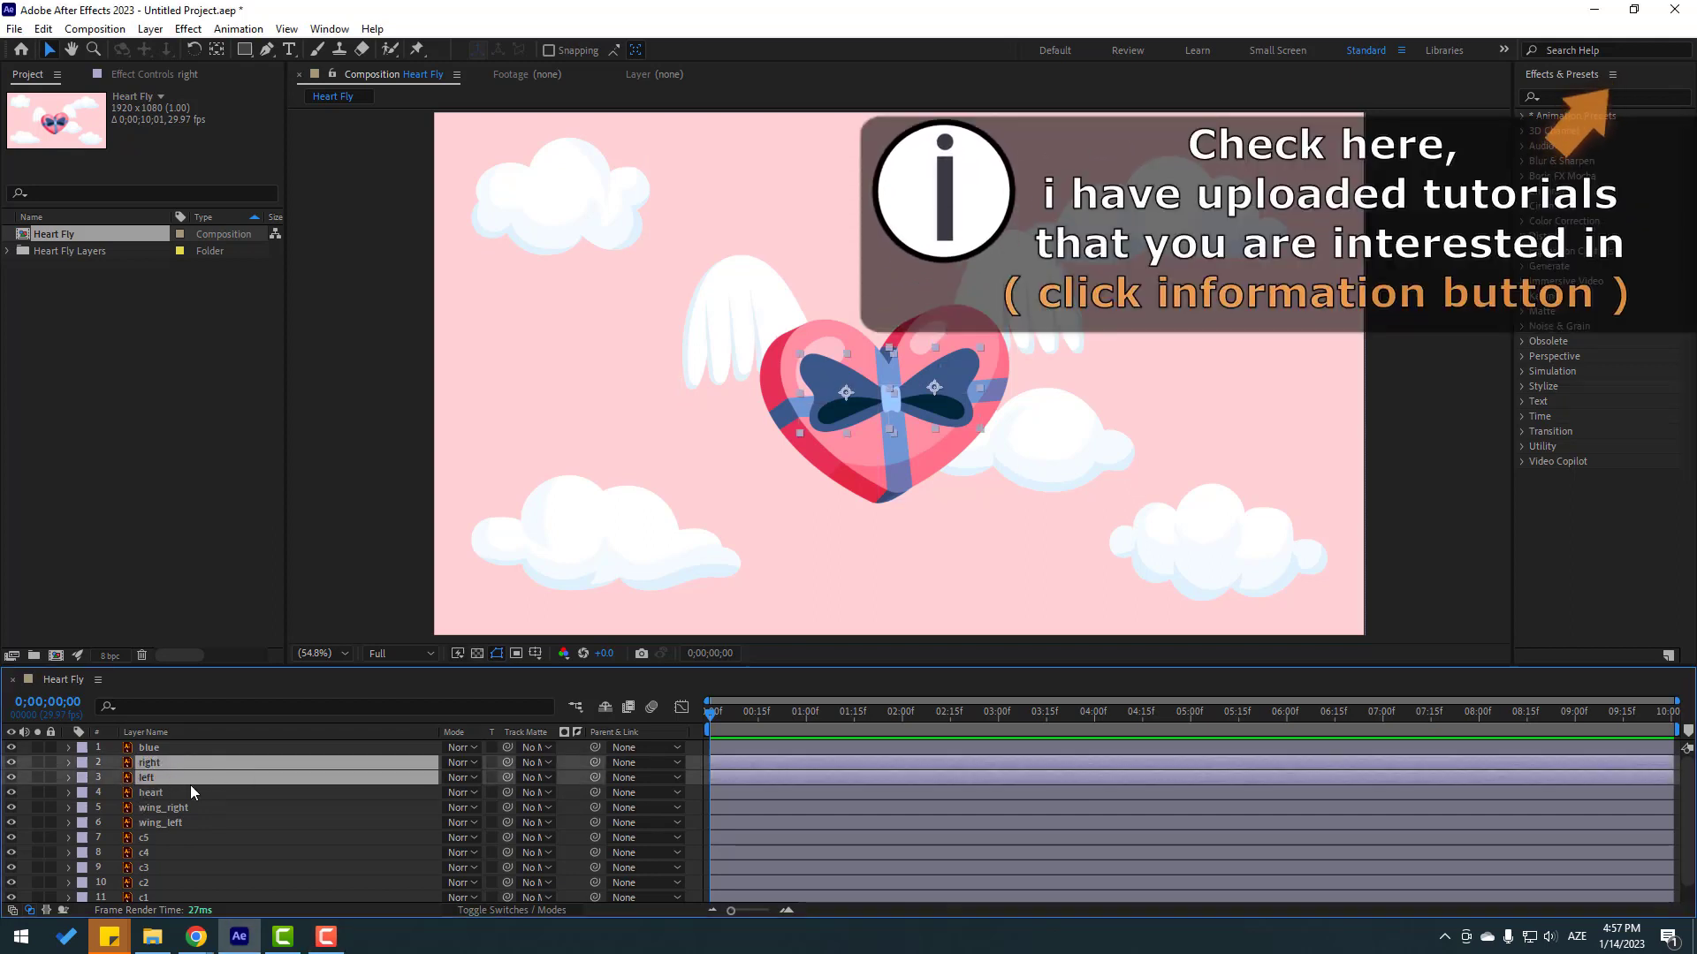
click(38, 762)
click(809, 435)
key(period)
key(period)
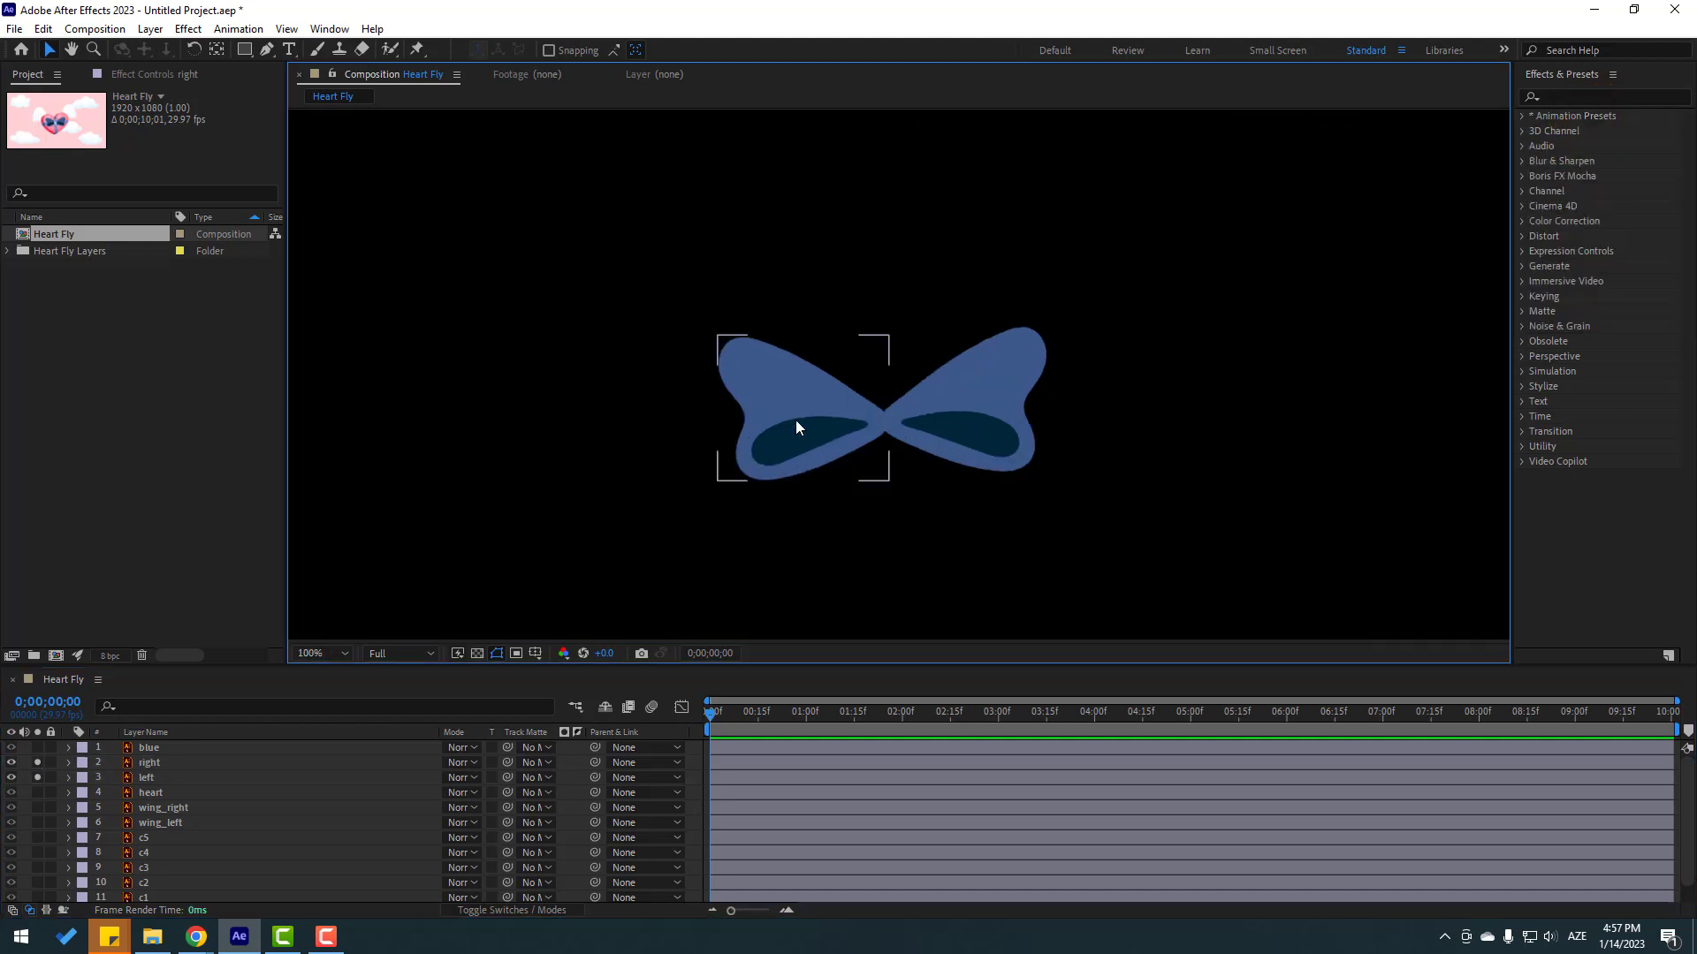
Move the anchor point of the left bow layer to its inner end, where the two bow halves meet.
click(795, 420)
key(period)
scroll(803, 511, down, 1)
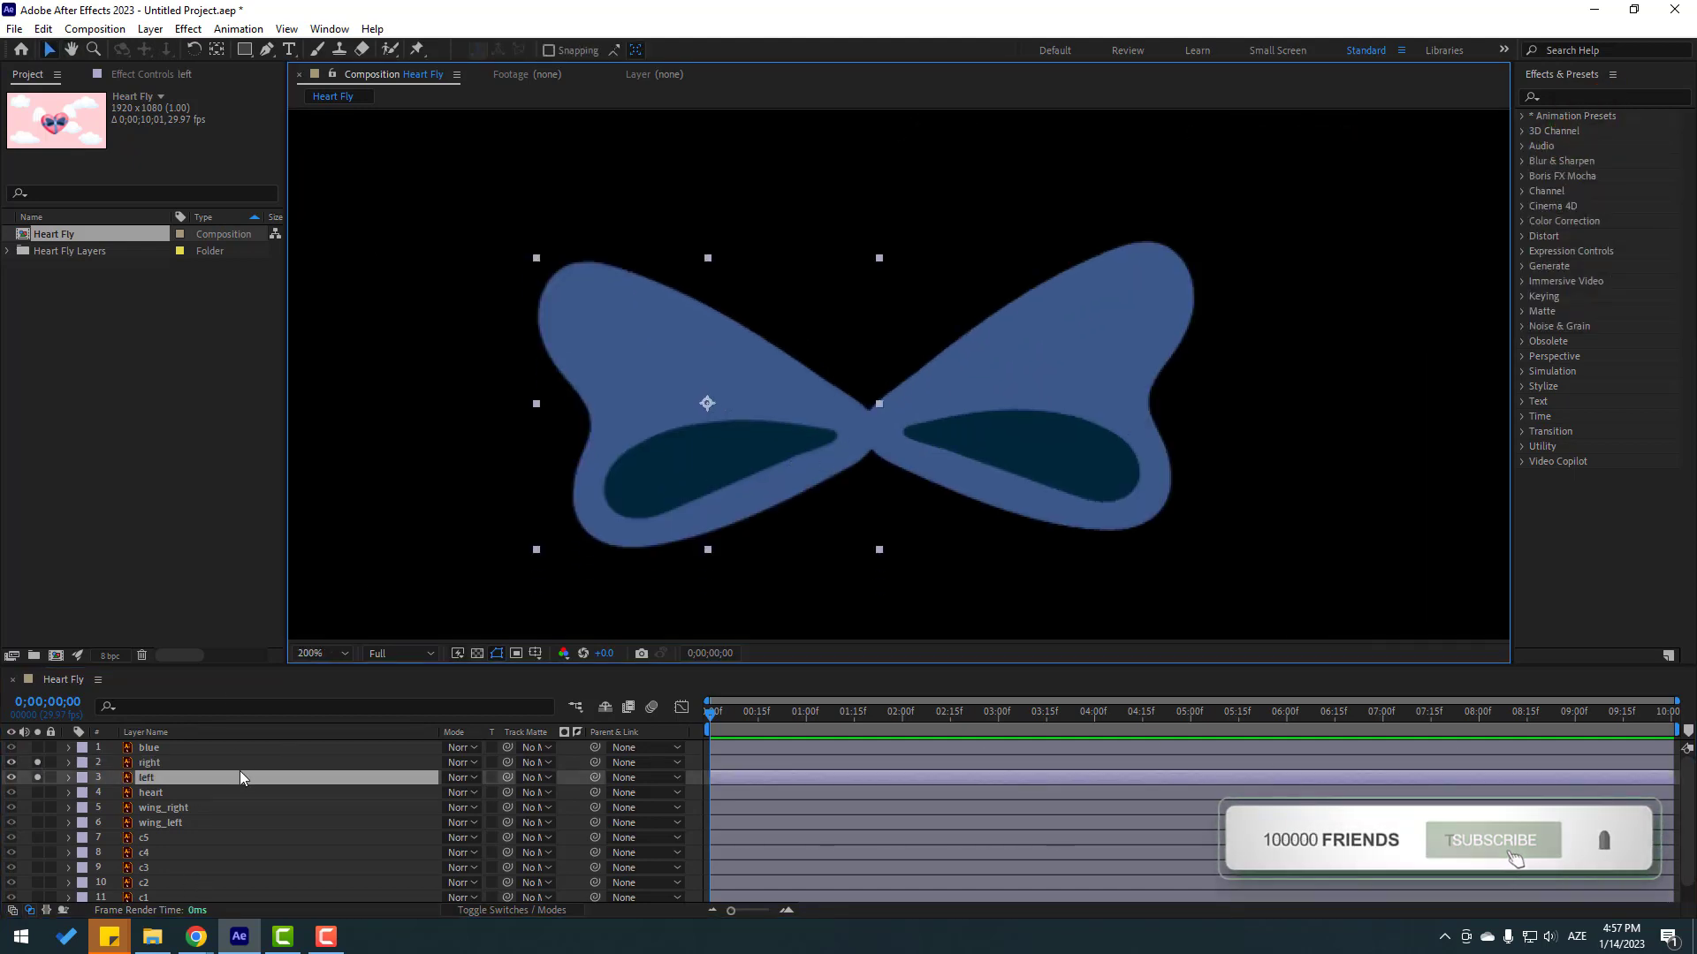
click(217, 50)
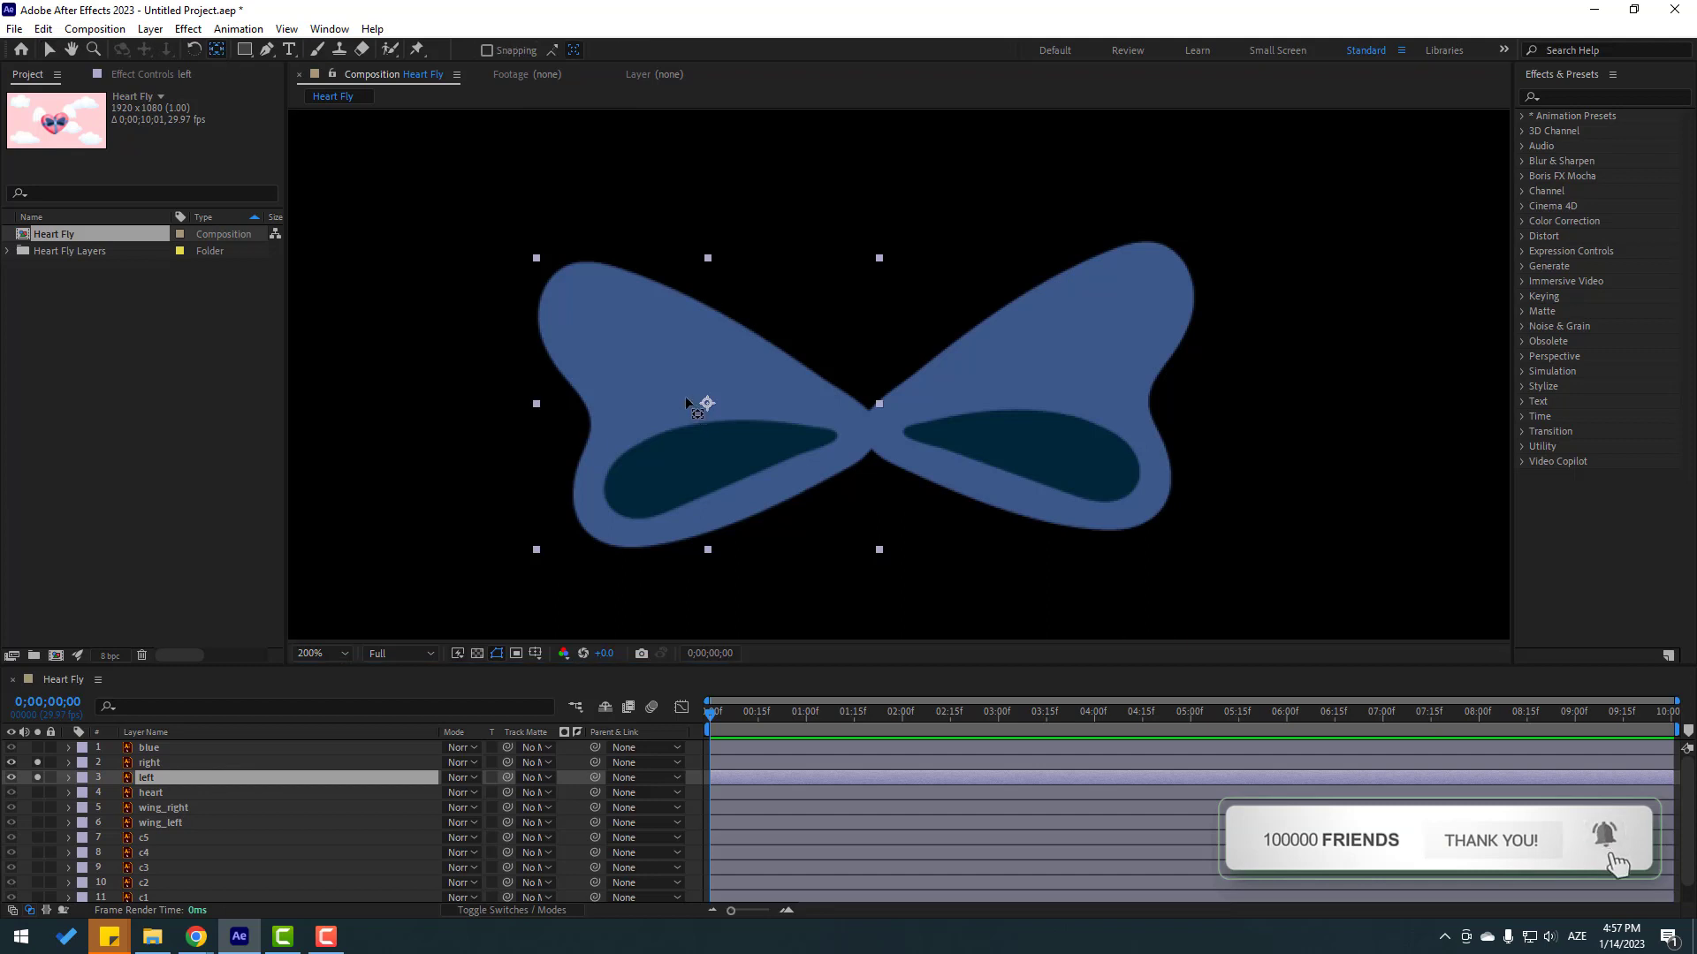
drag(704, 408, 854, 435)
click(46, 44)
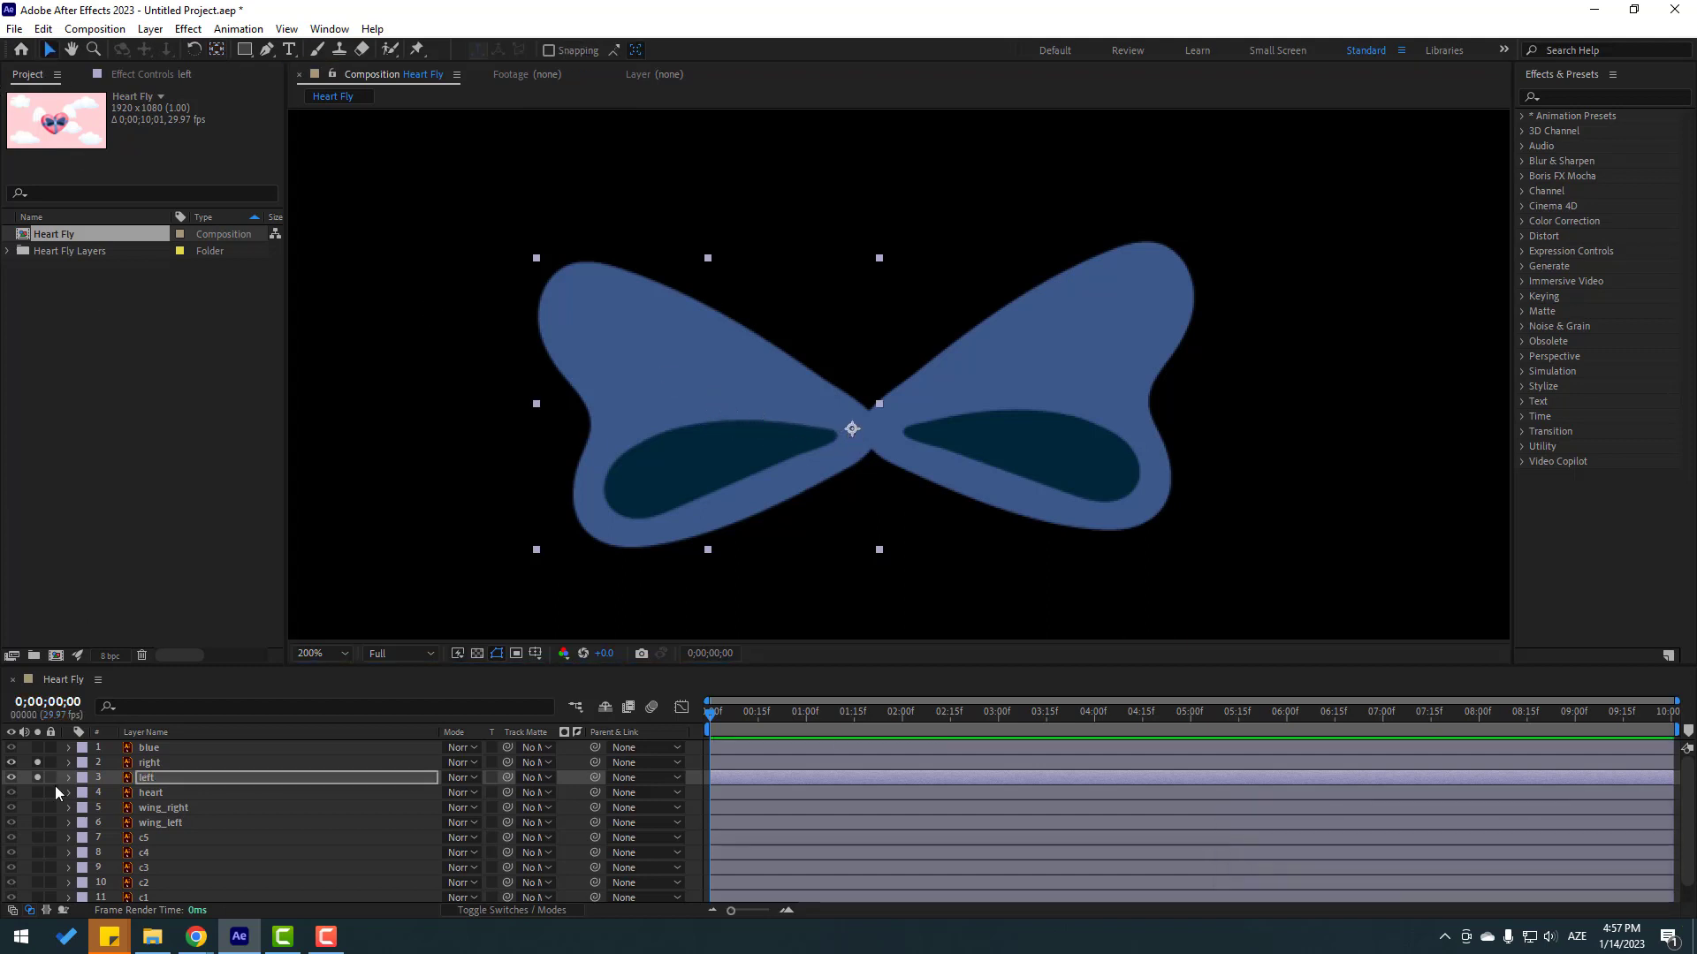
Move the right bow layer's anchor point to the junction of the bow halves and unsolo both bow layers.
click(145, 764)
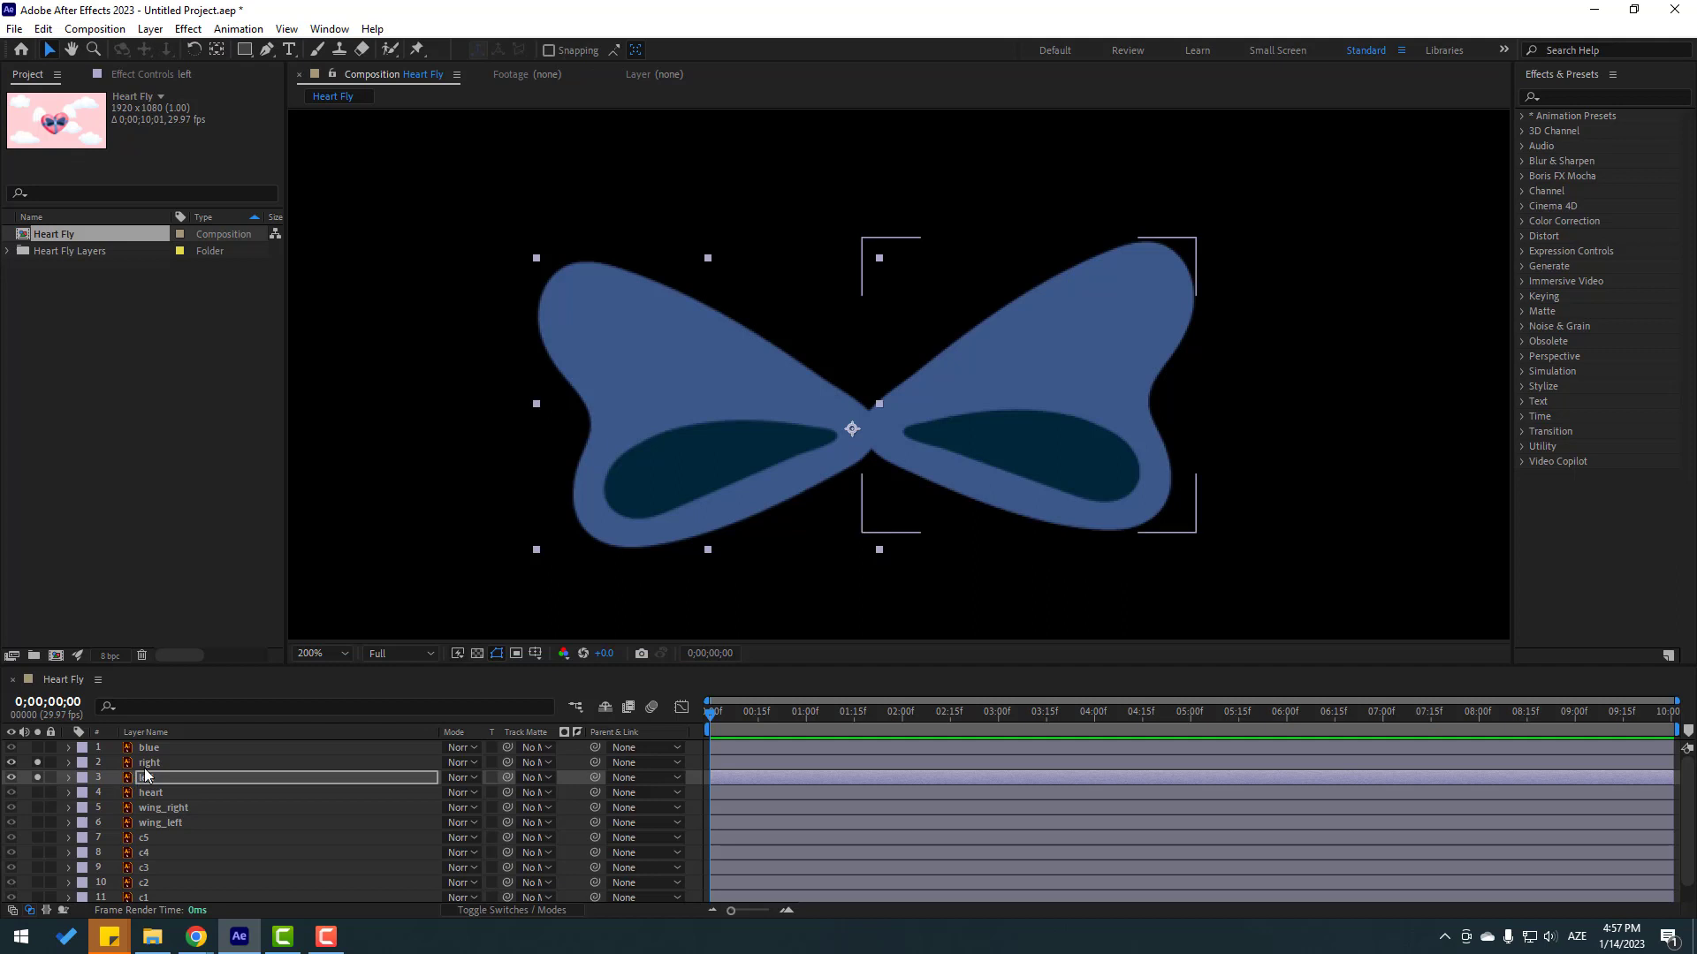
click(217, 50)
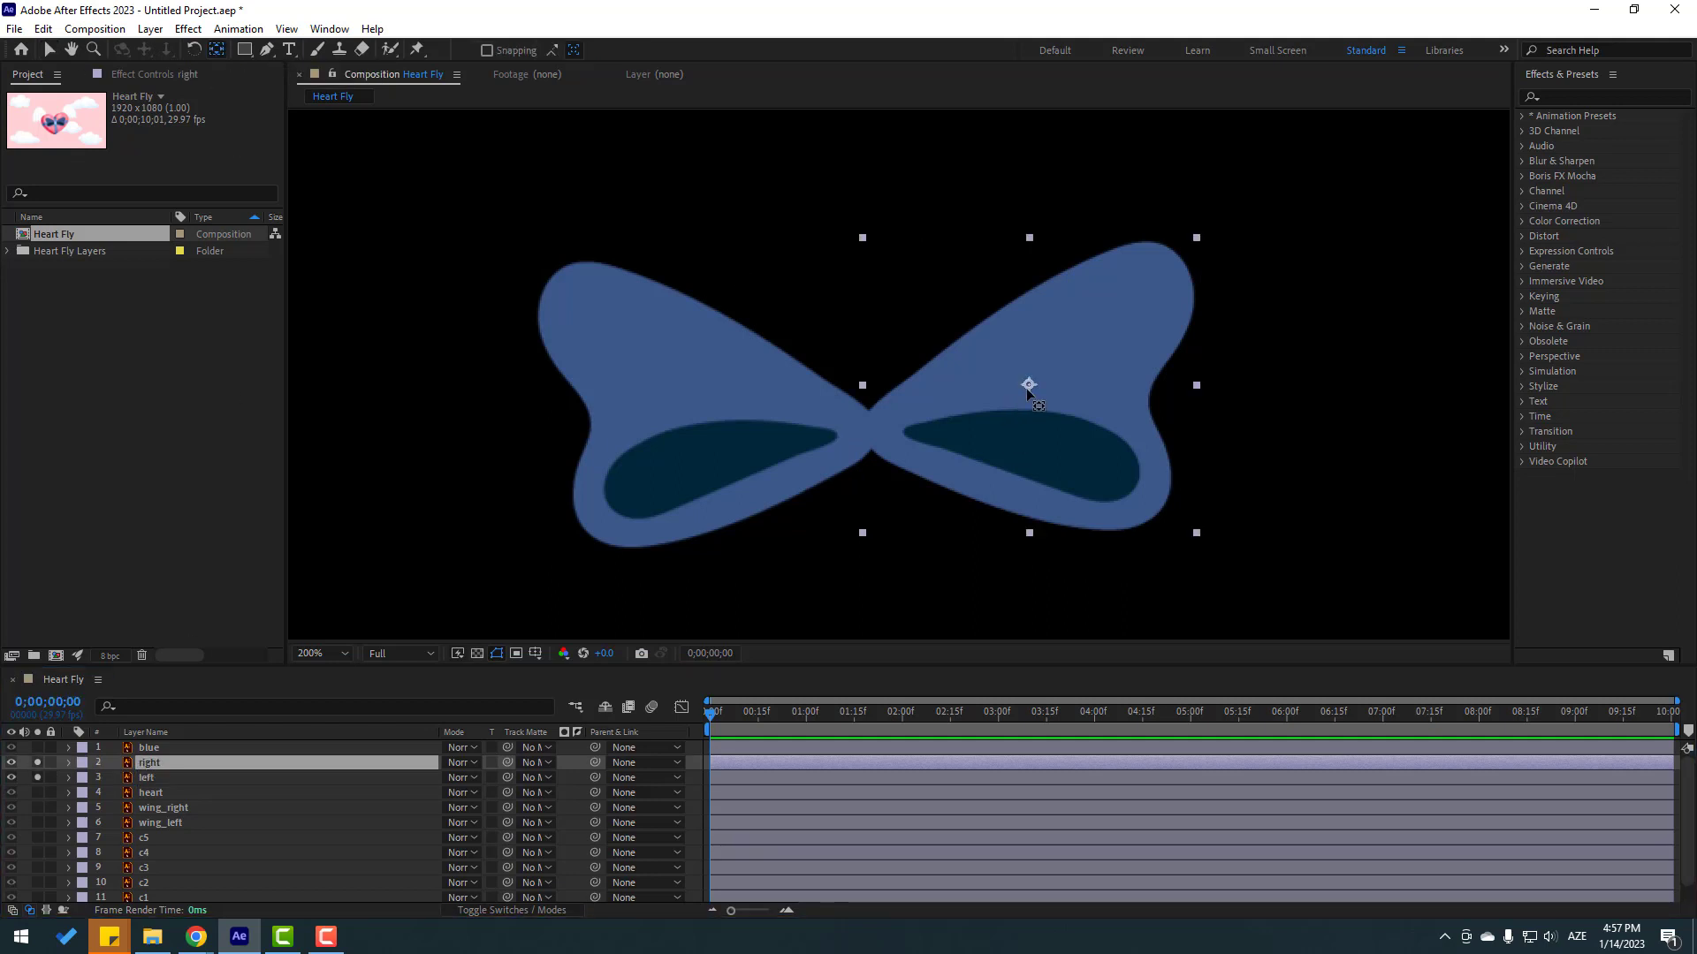
drag(1028, 386, 874, 436)
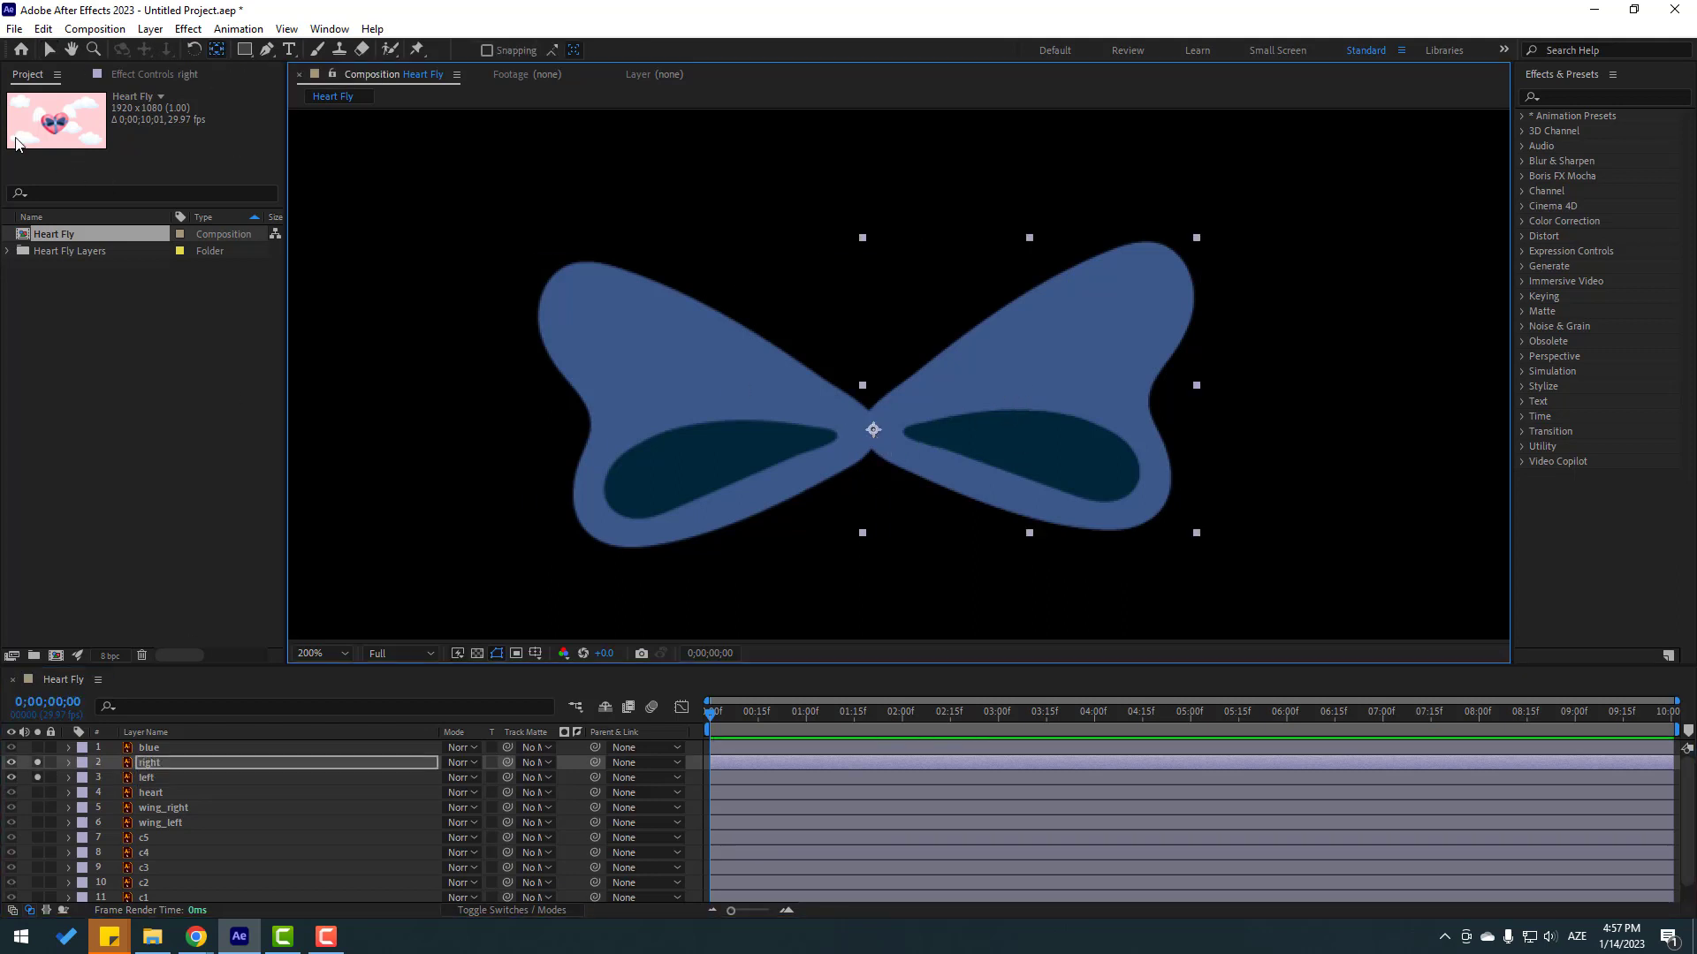
click(50, 50)
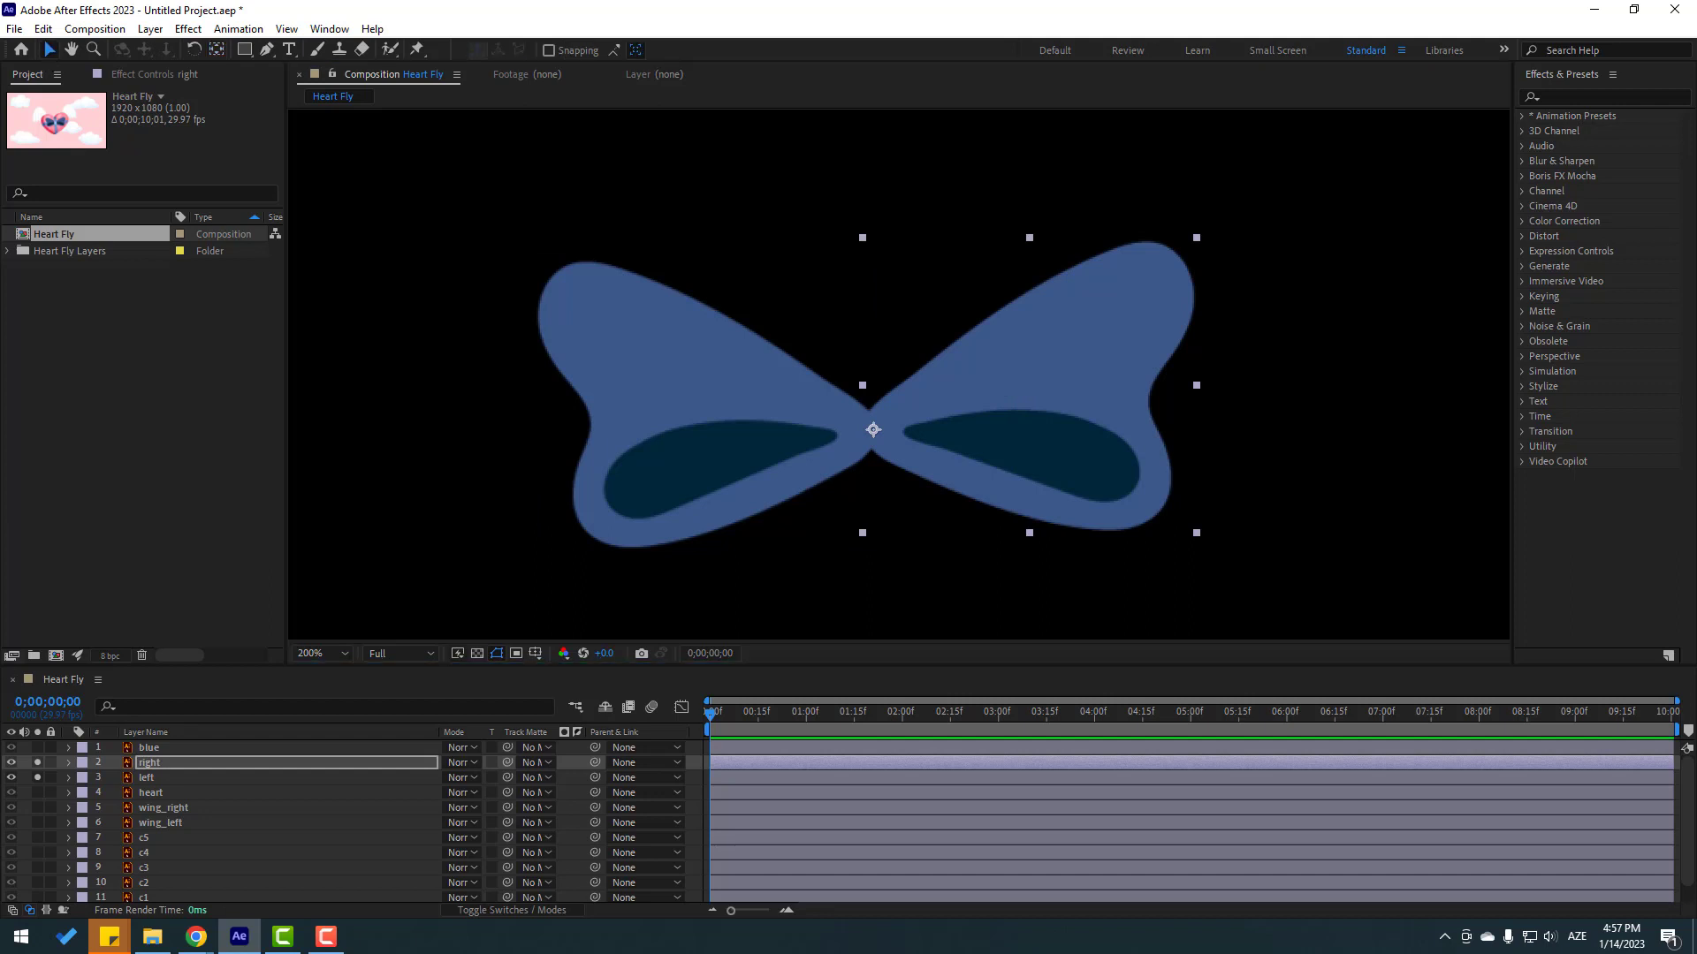
click(38, 763)
Solo the heart layer, lower its anchor point along the vertical ribbon below the ribbon crossing, and unsolo the layer.
click(150, 793)
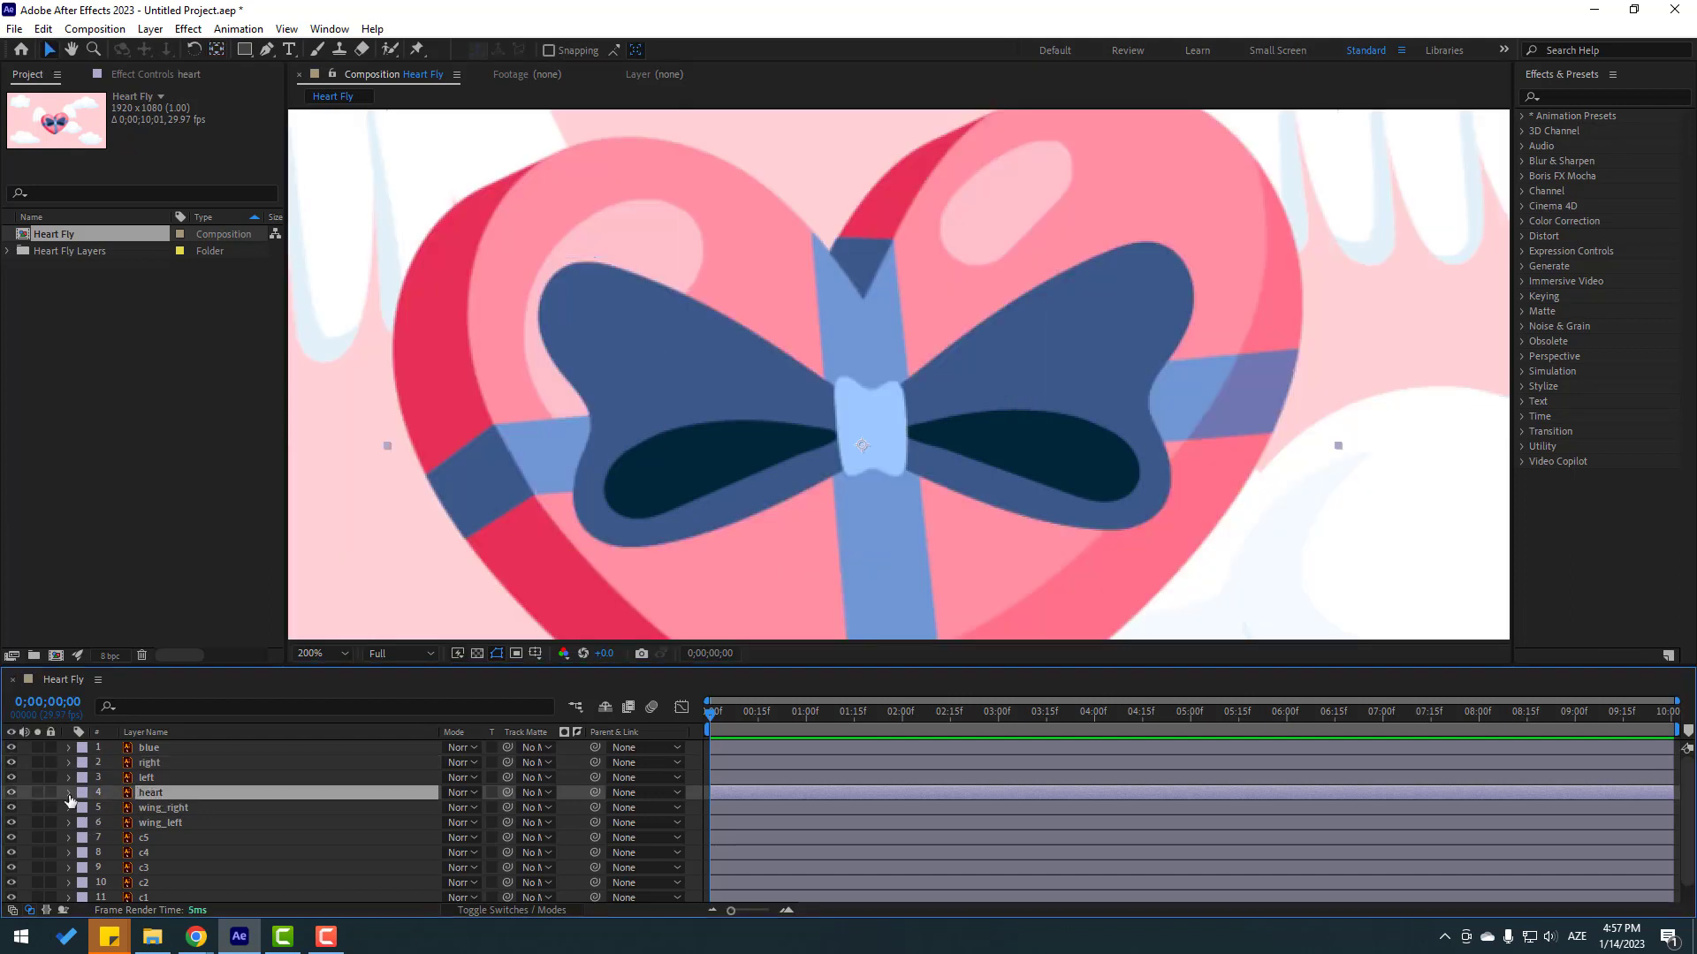
click(37, 792)
scroll(841, 361, down, 2)
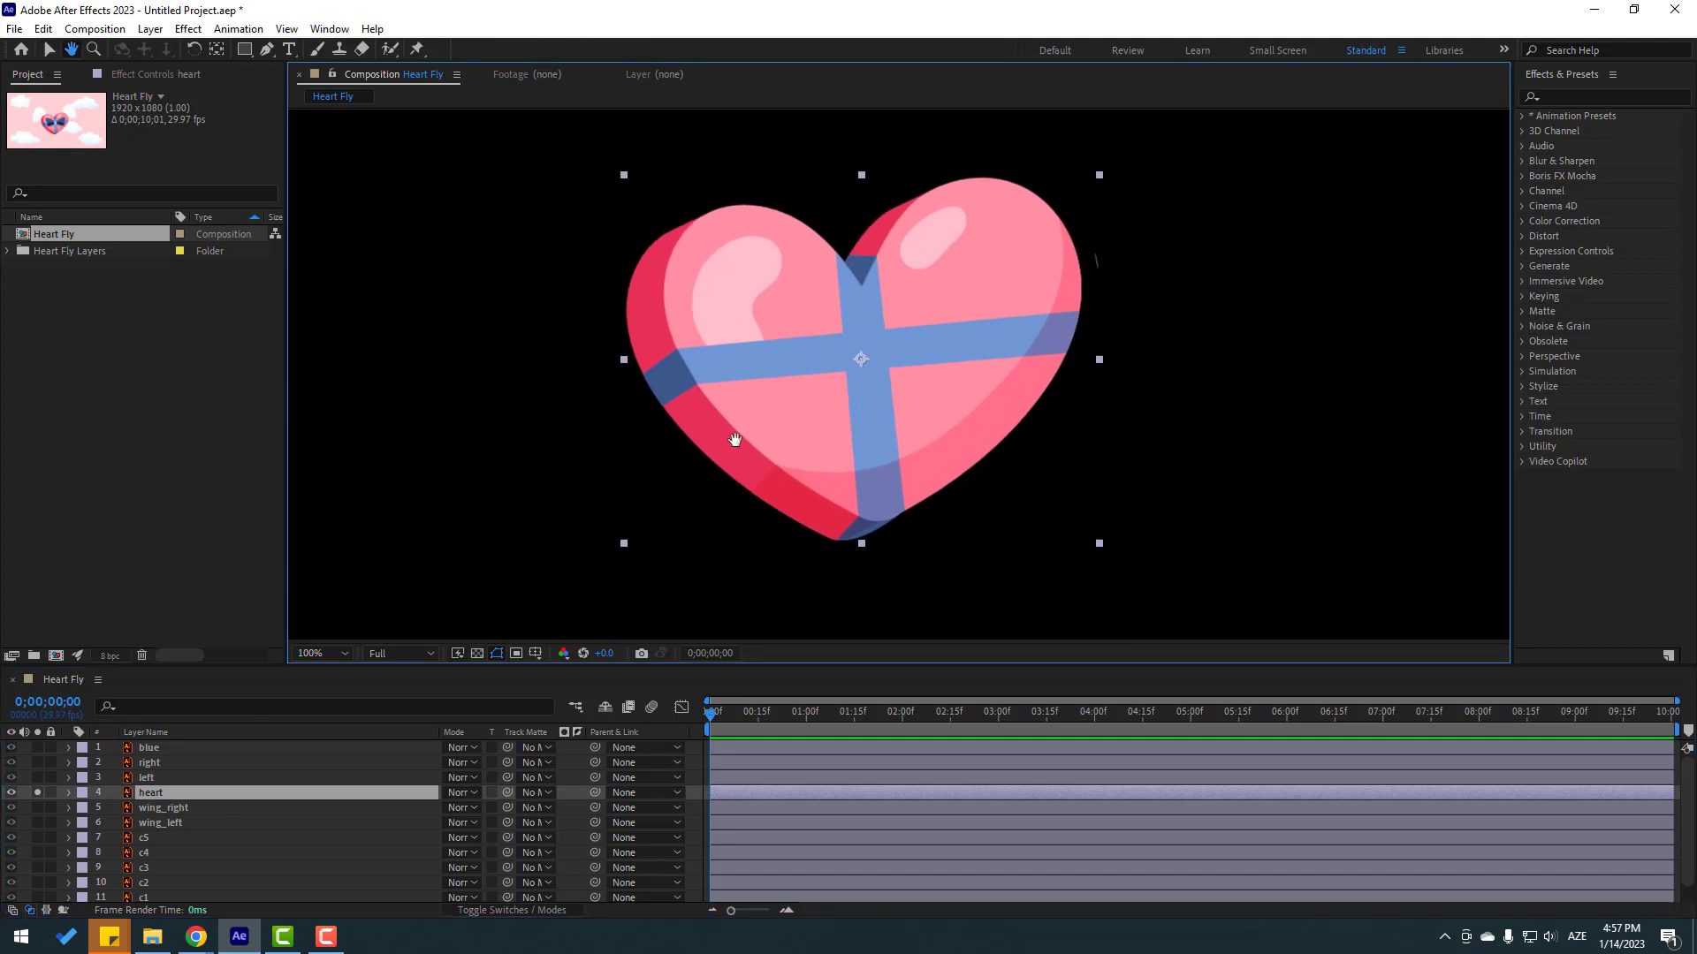
click(216, 50)
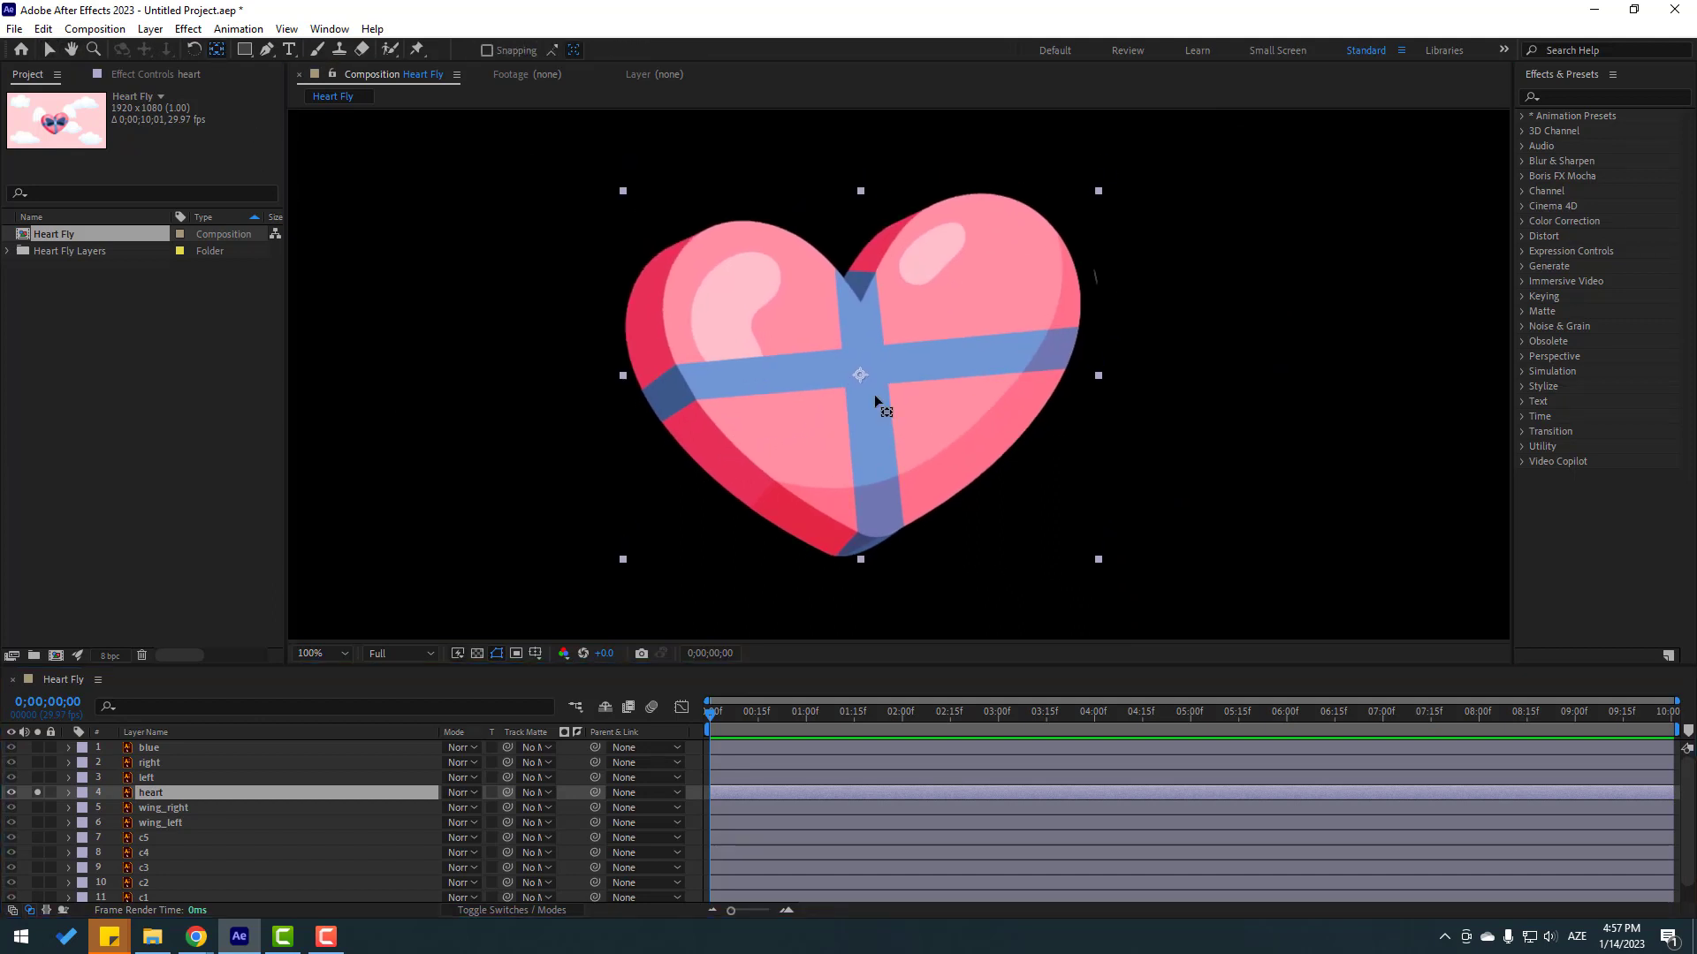
drag(861, 377, 863, 431)
click(54, 51)
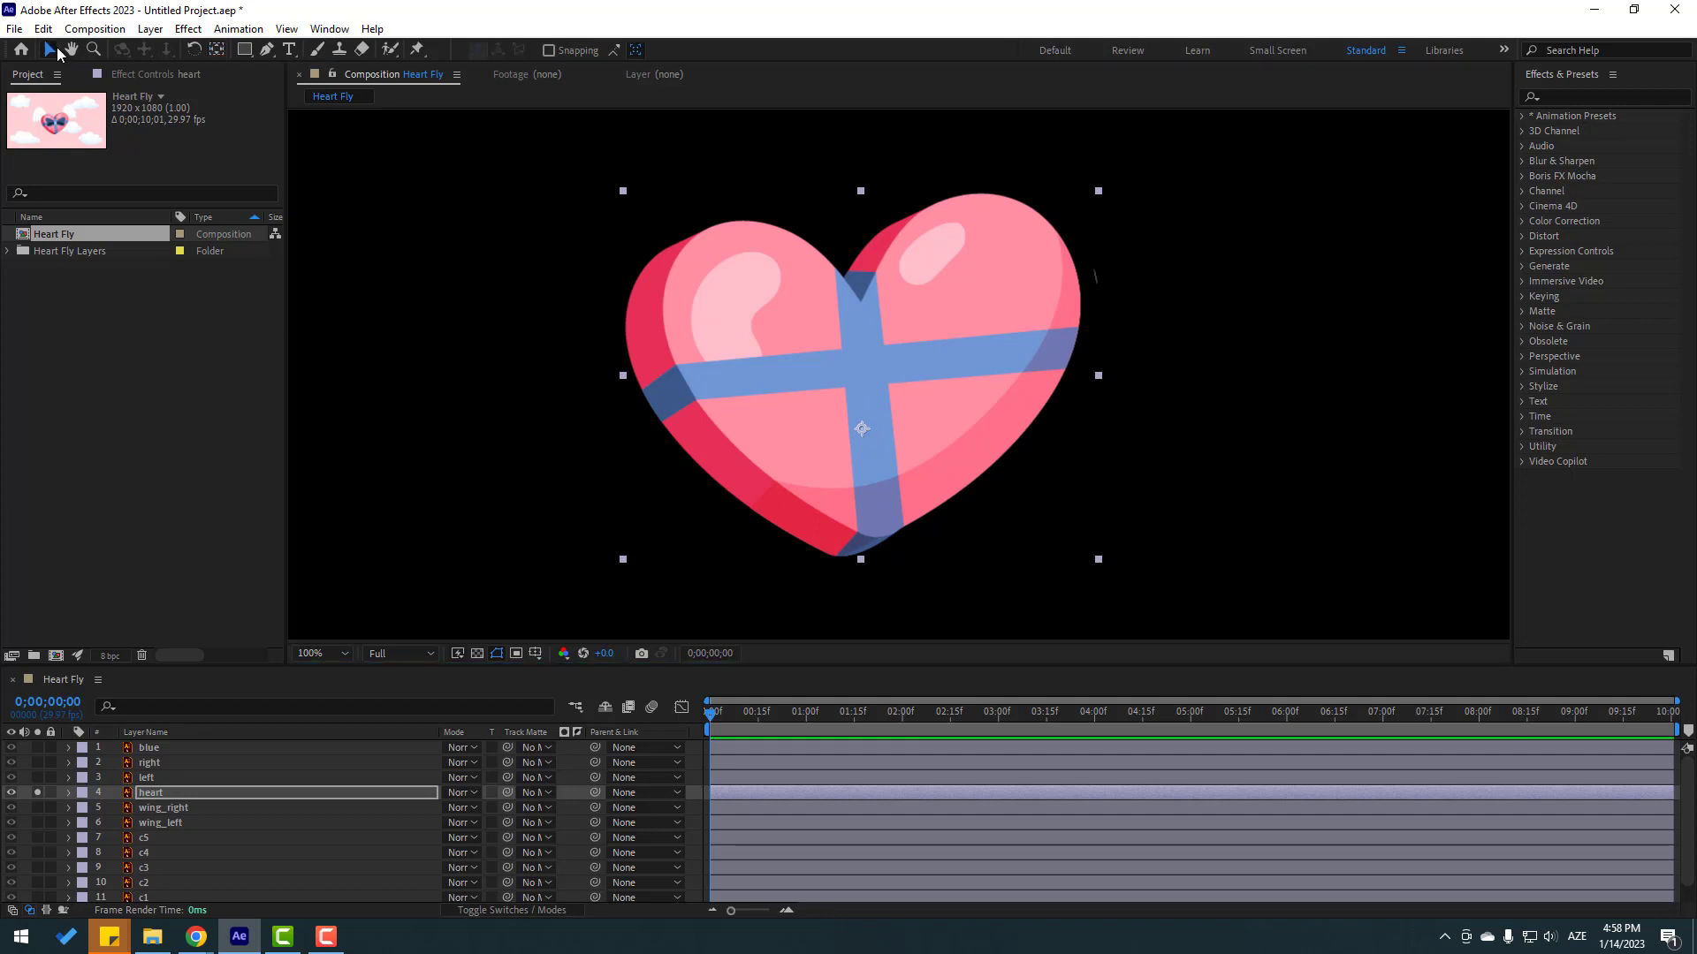
click(37, 792)
Parent the left and right bow layers to the heart layer.
click(134, 778)
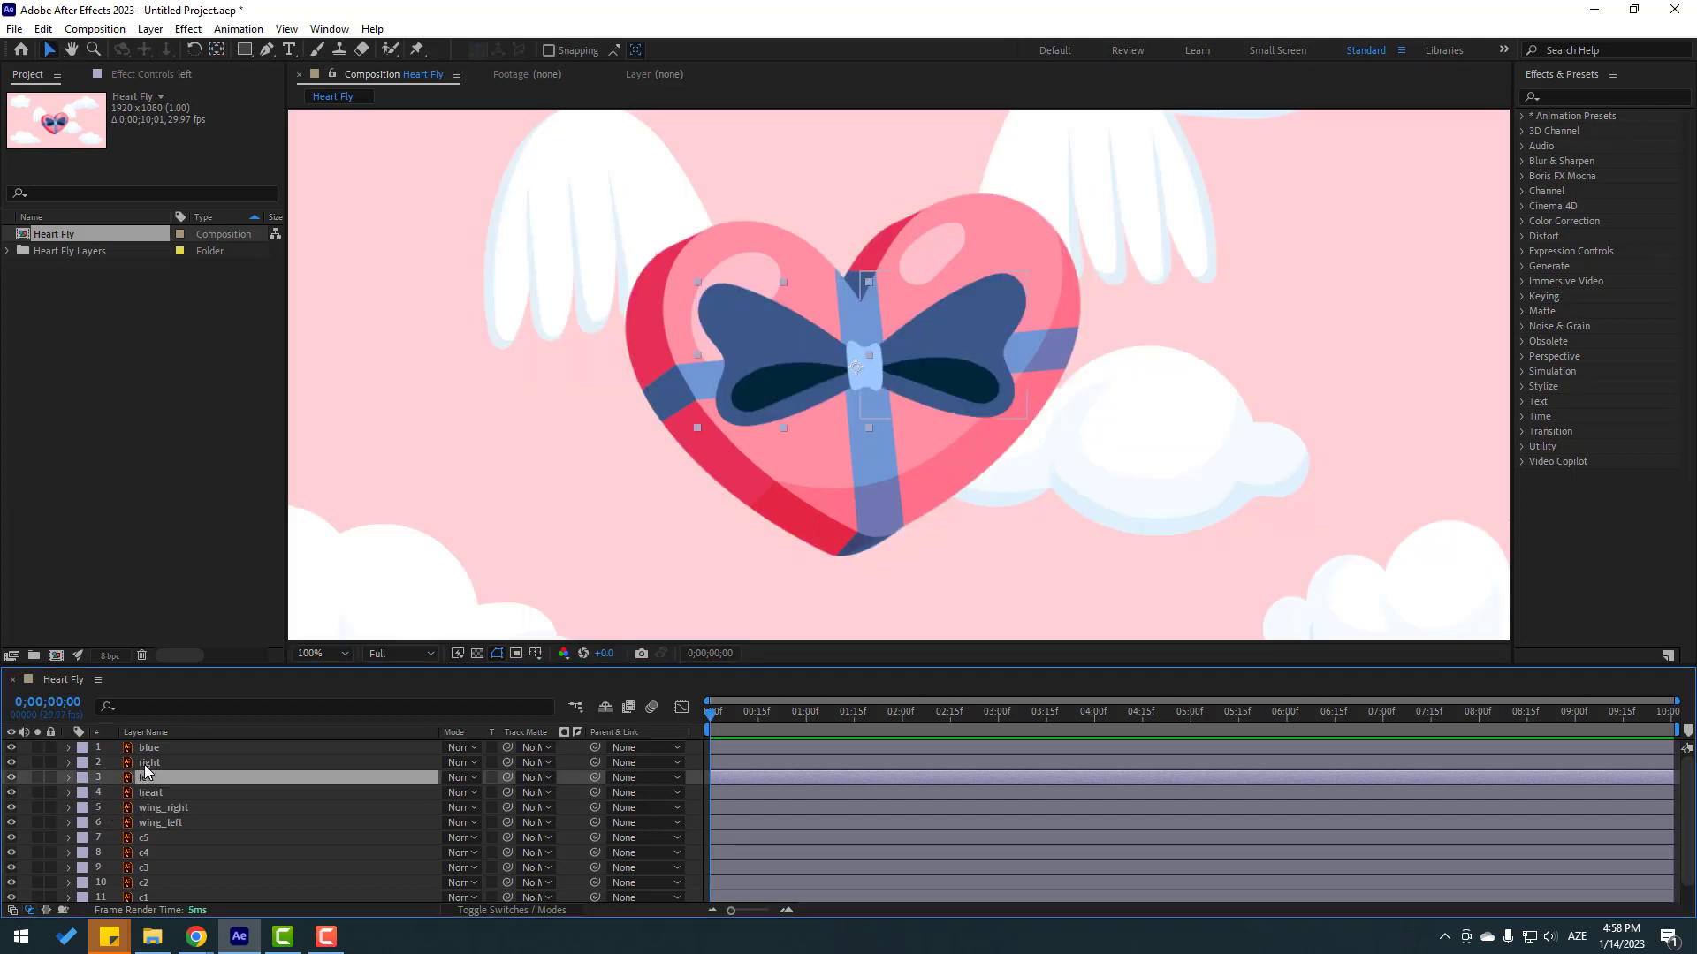
shift+click(147, 764)
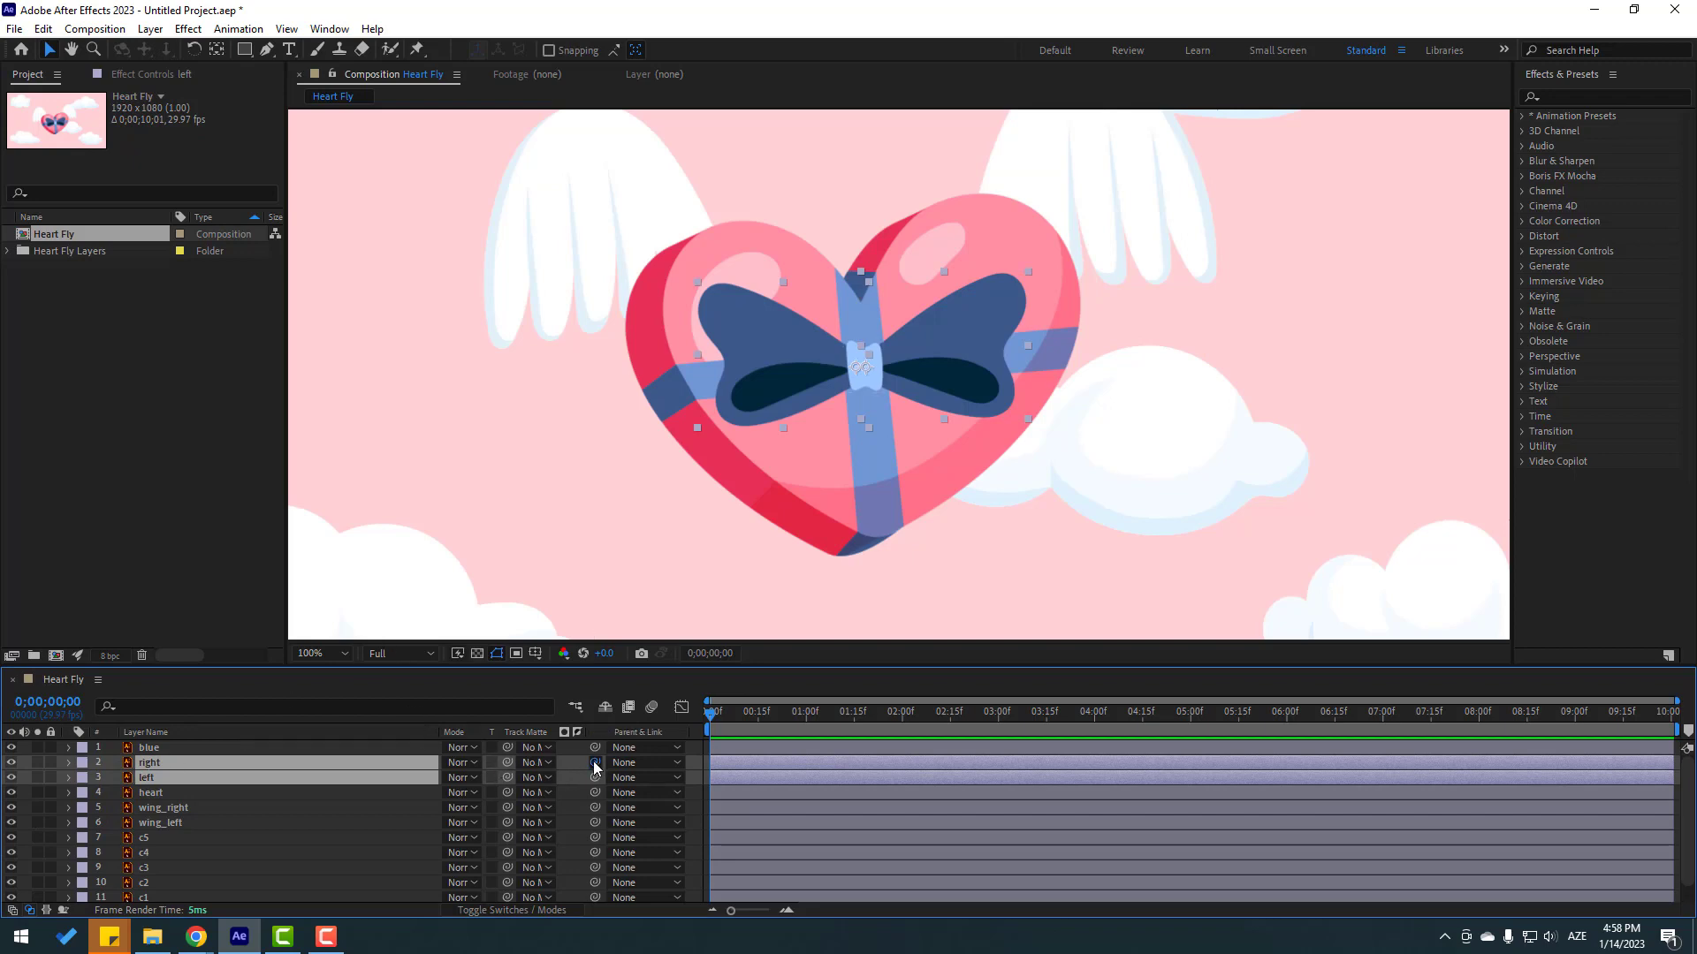
drag(594, 767, 148, 793)
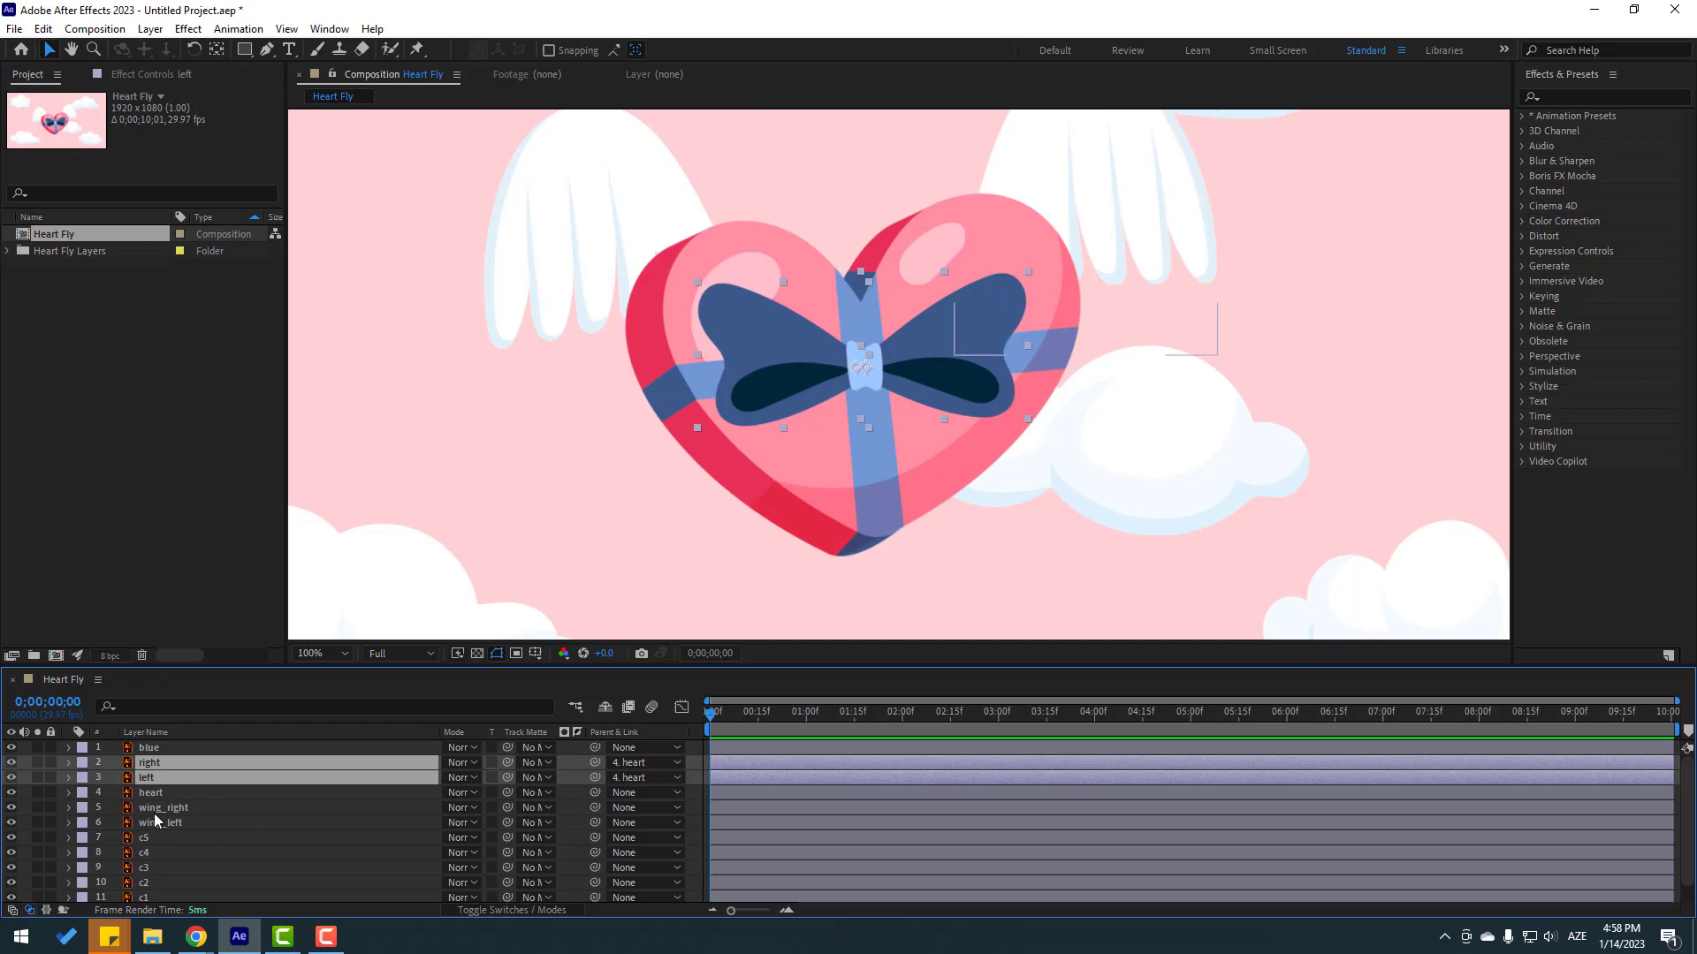
Solo the wing_right layer, move its anchor point to the wing's lower inner tip, and unsolo the layer.
click(132, 812)
click(38, 808)
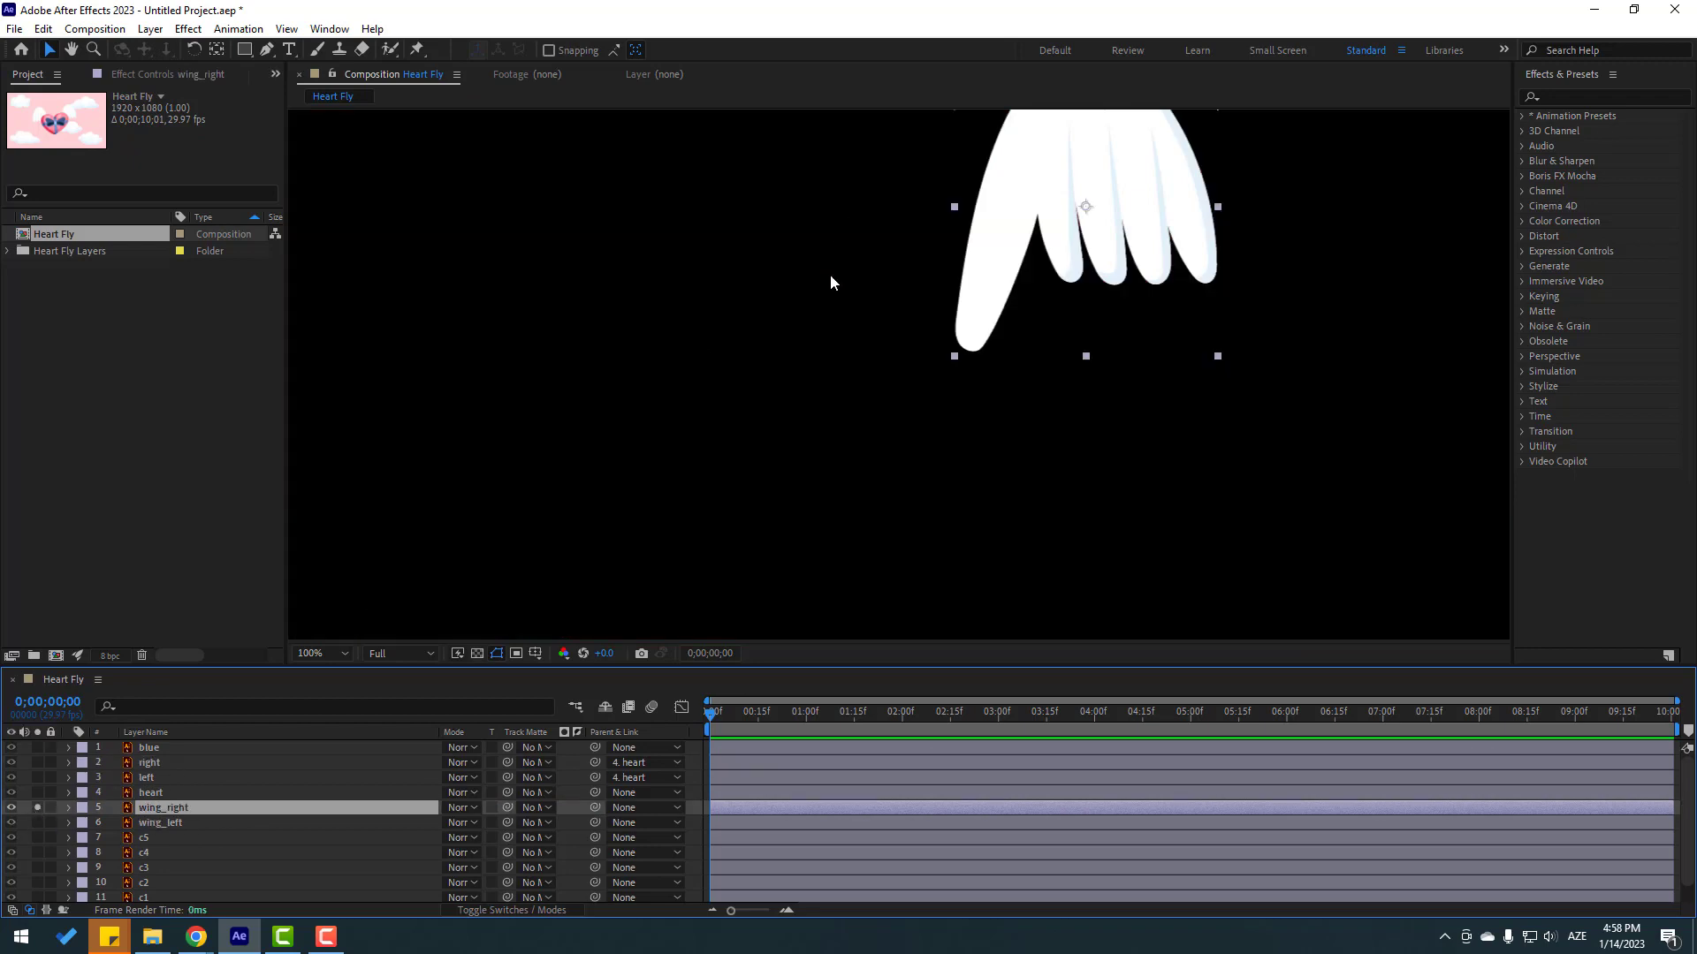
drag(830, 276, 784, 322)
click(216, 50)
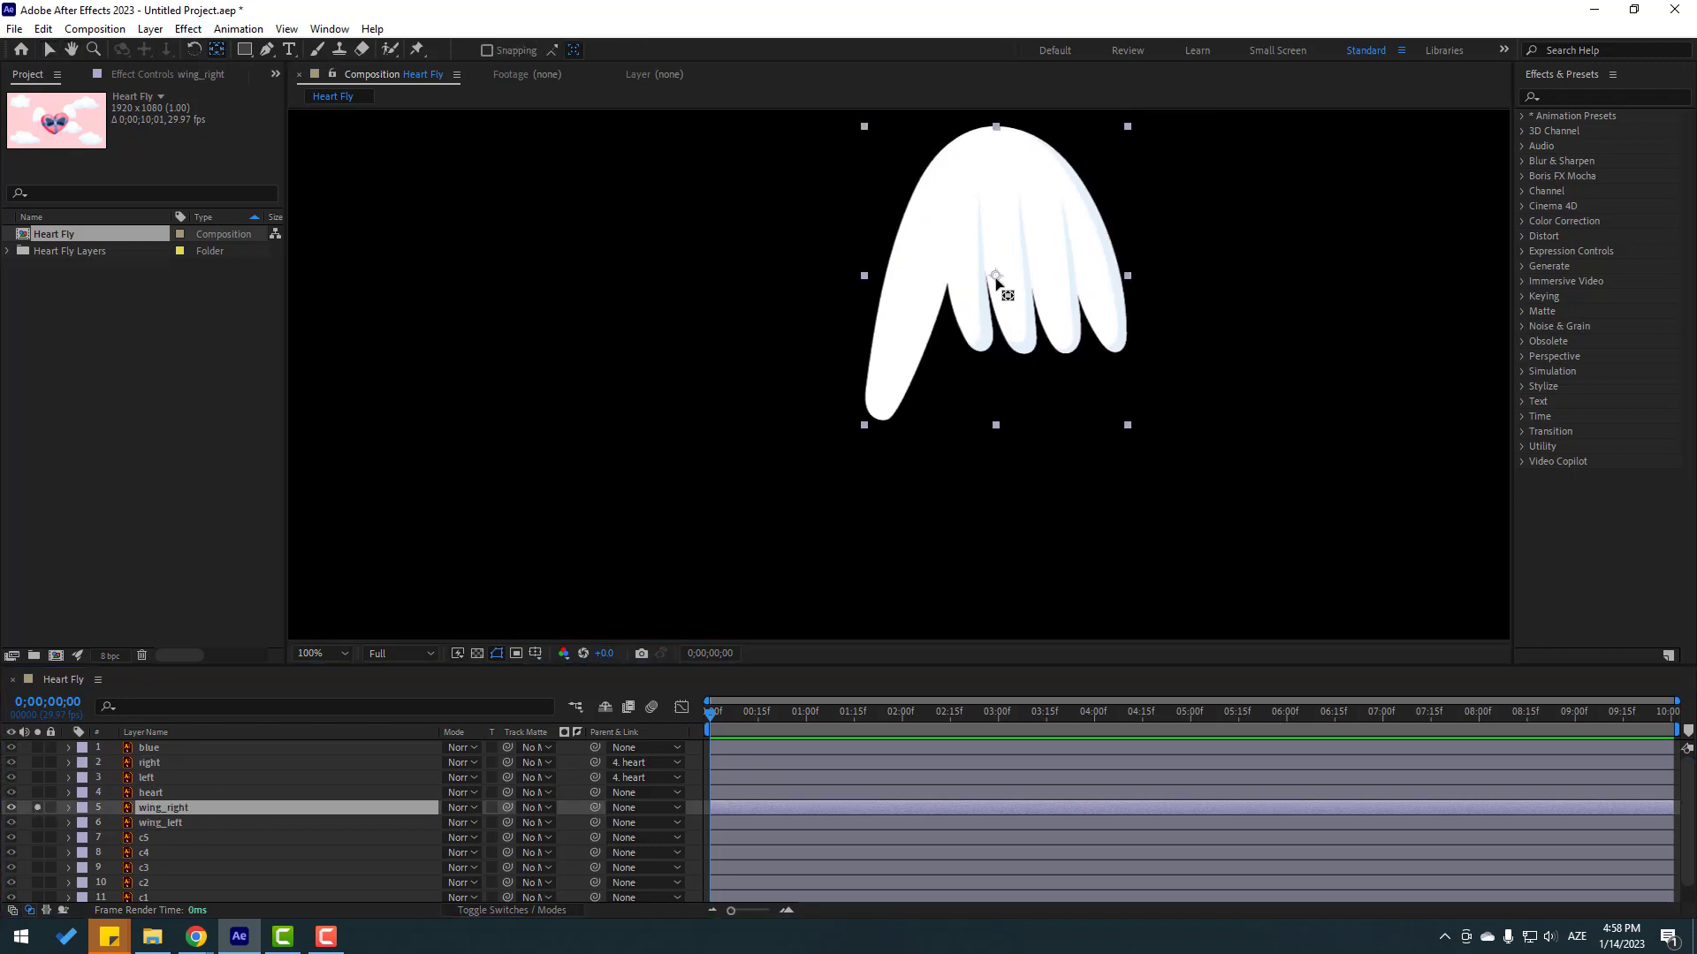
drag(991, 291, 876, 409)
click(51, 51)
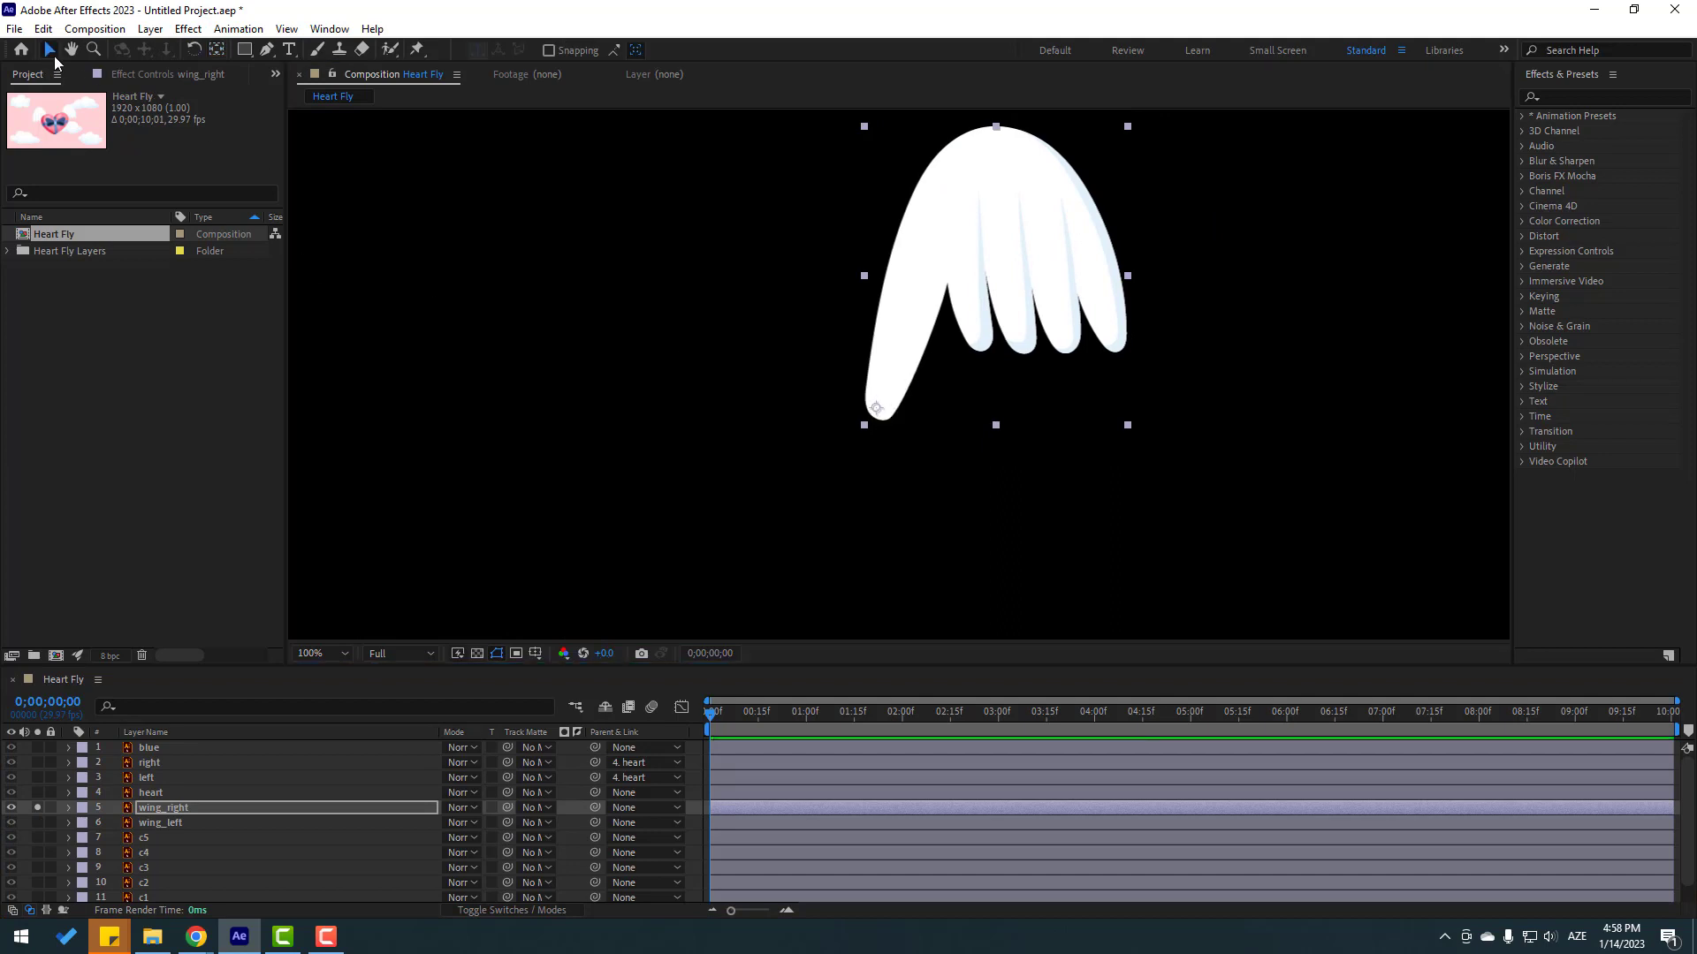
click(38, 807)
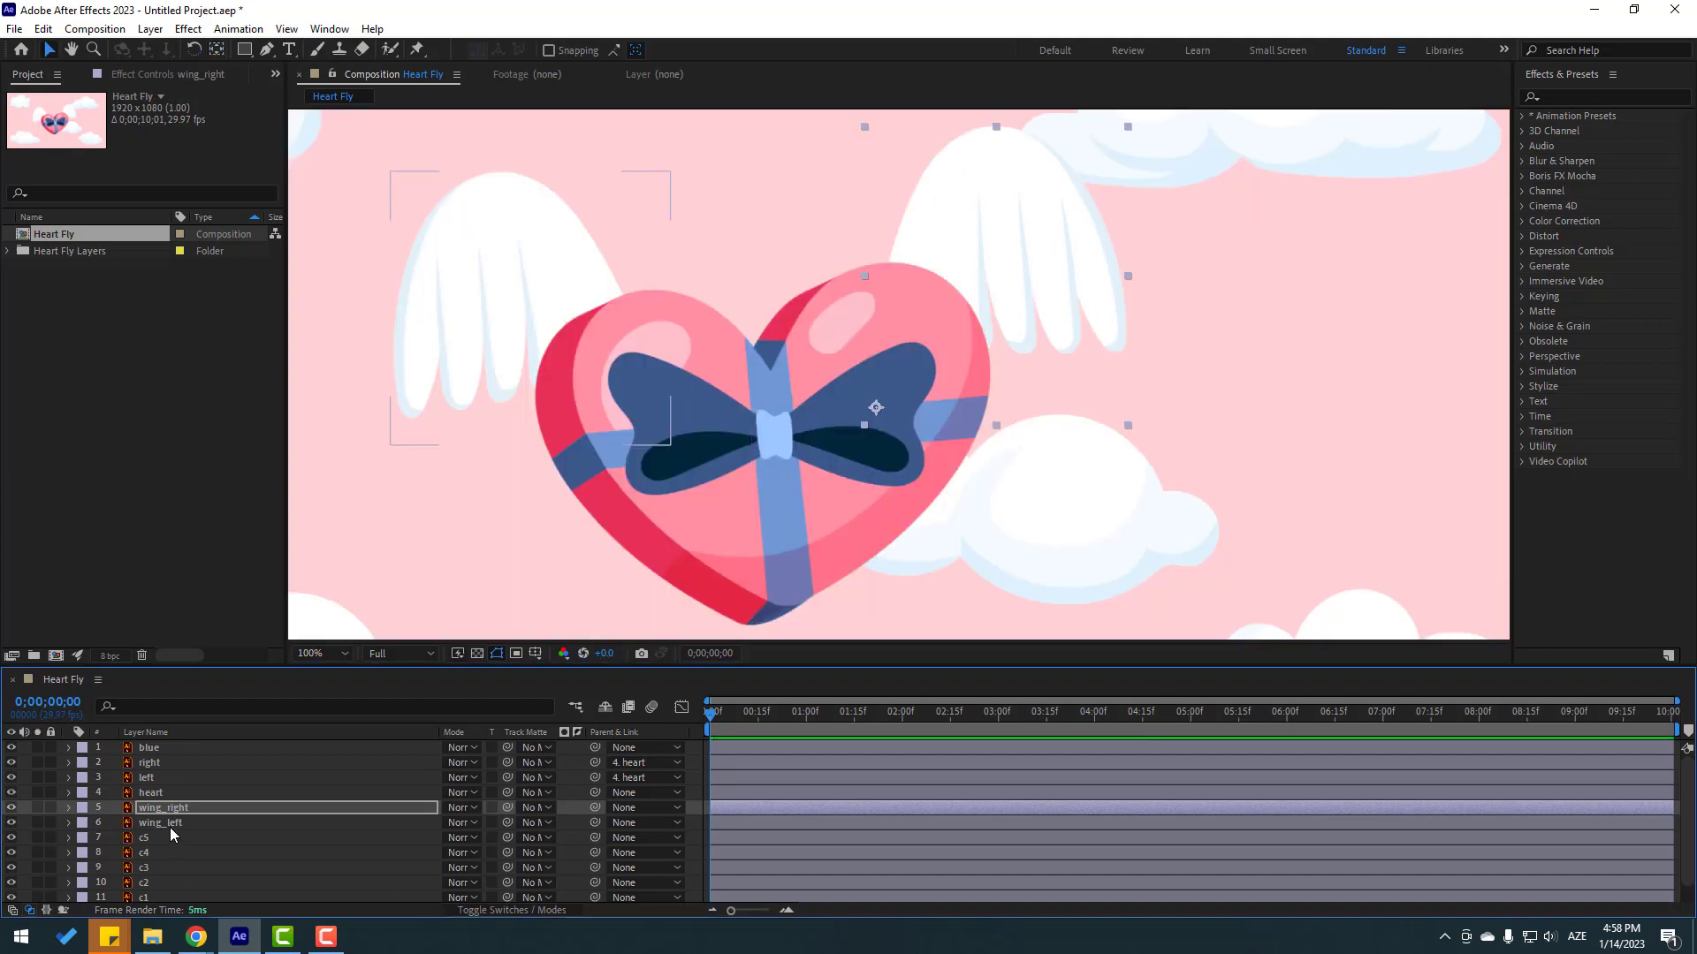
Solo the wing_left layer, move its anchor point to the wing's lower inner tip, and unsolo the layer.
click(169, 827)
click(37, 823)
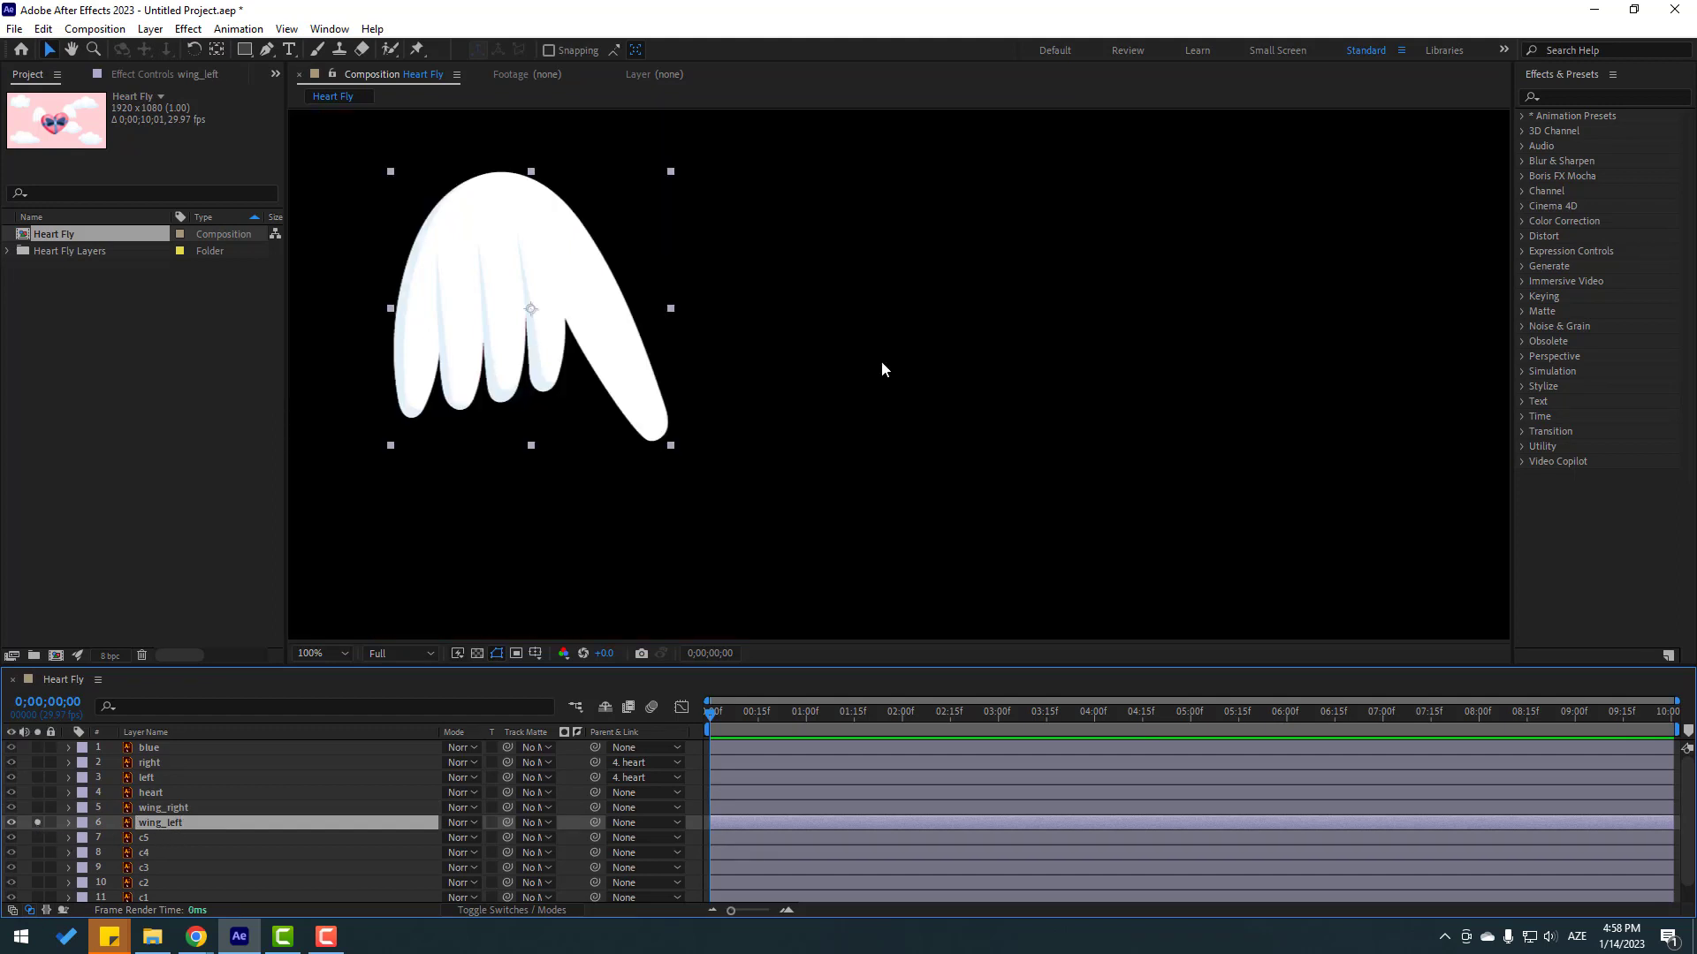
click(217, 51)
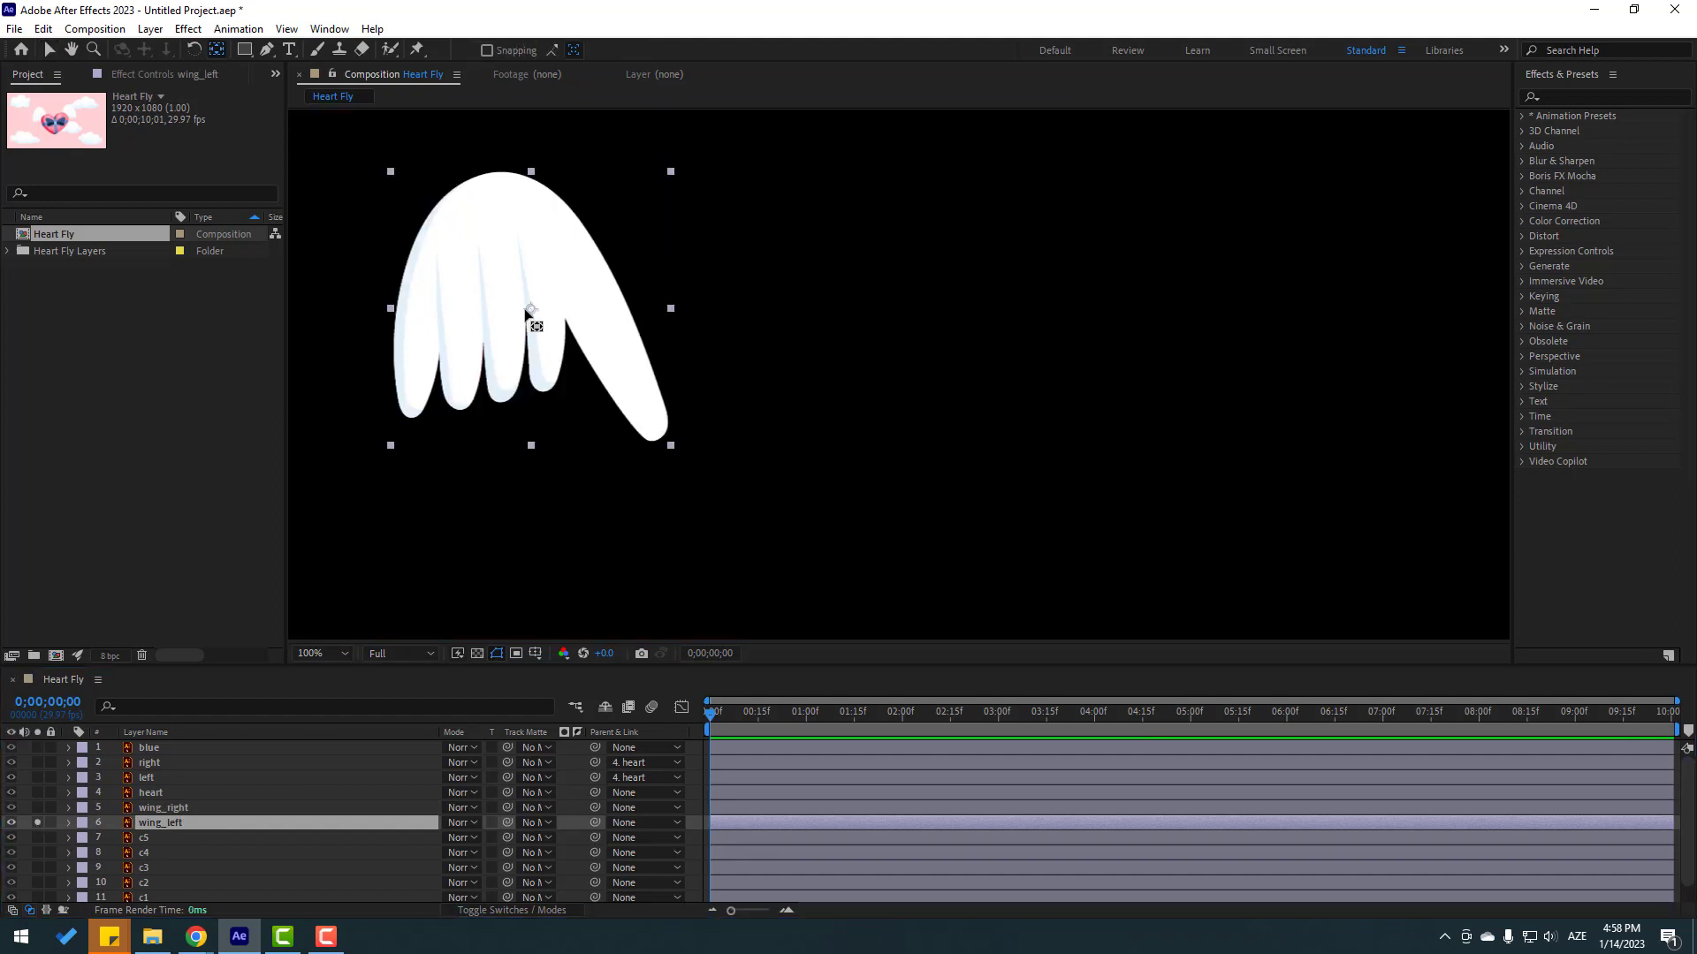
drag(526, 309, 652, 429)
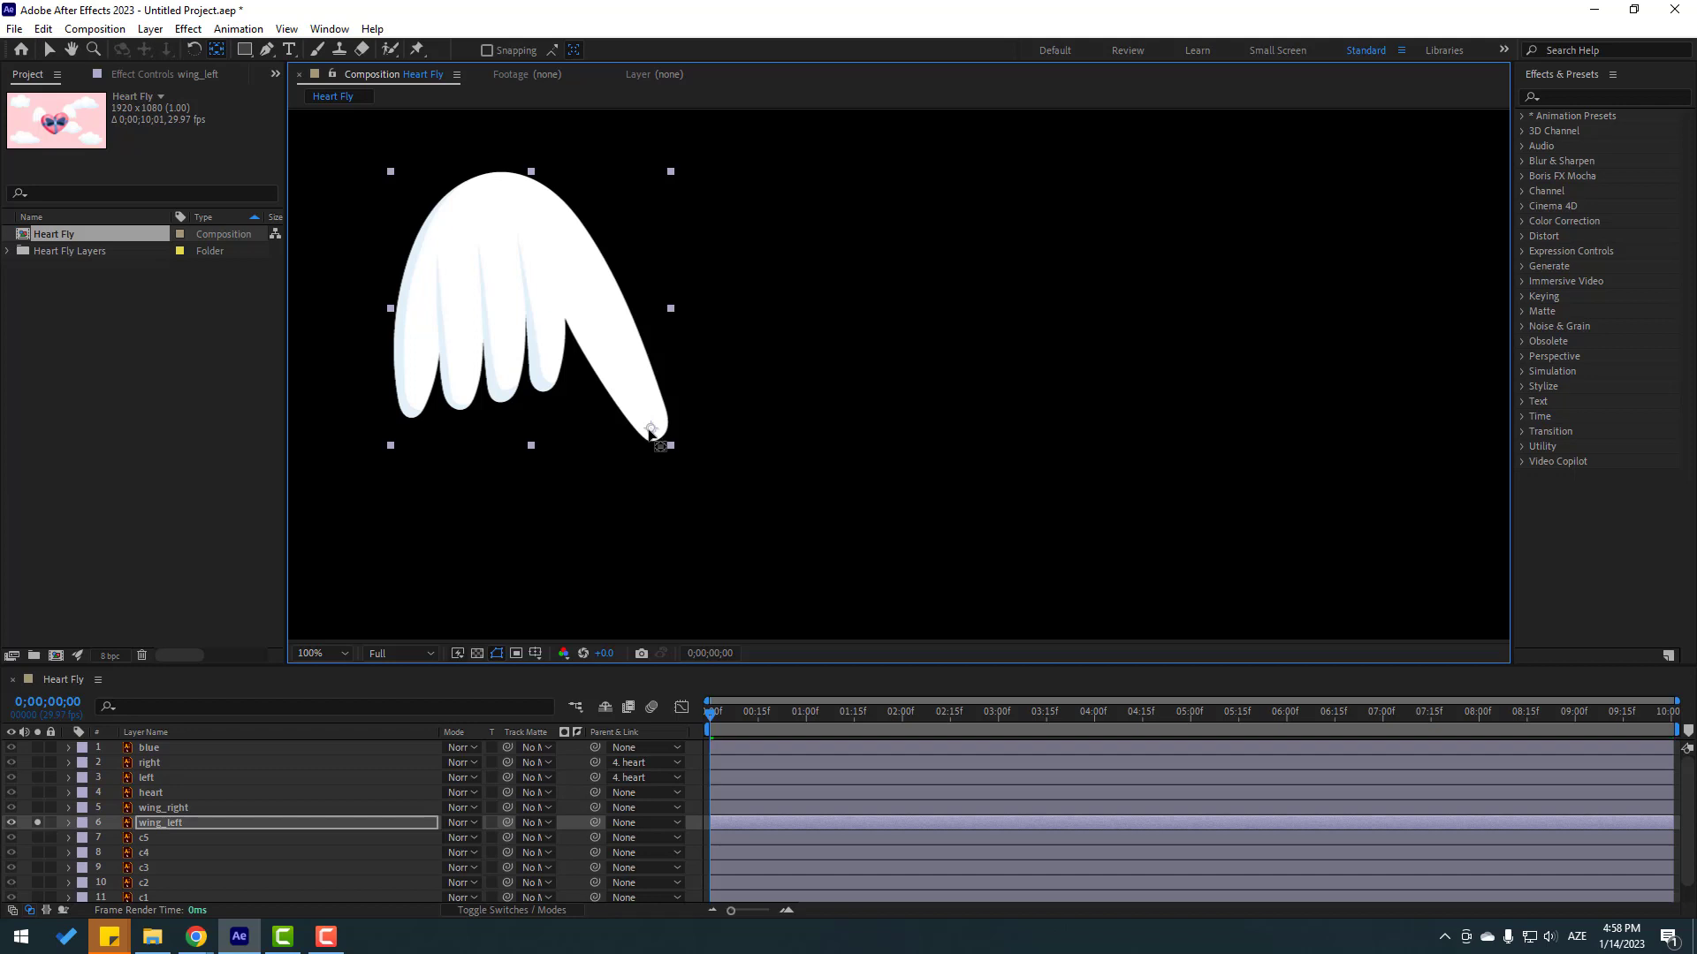
click(49, 53)
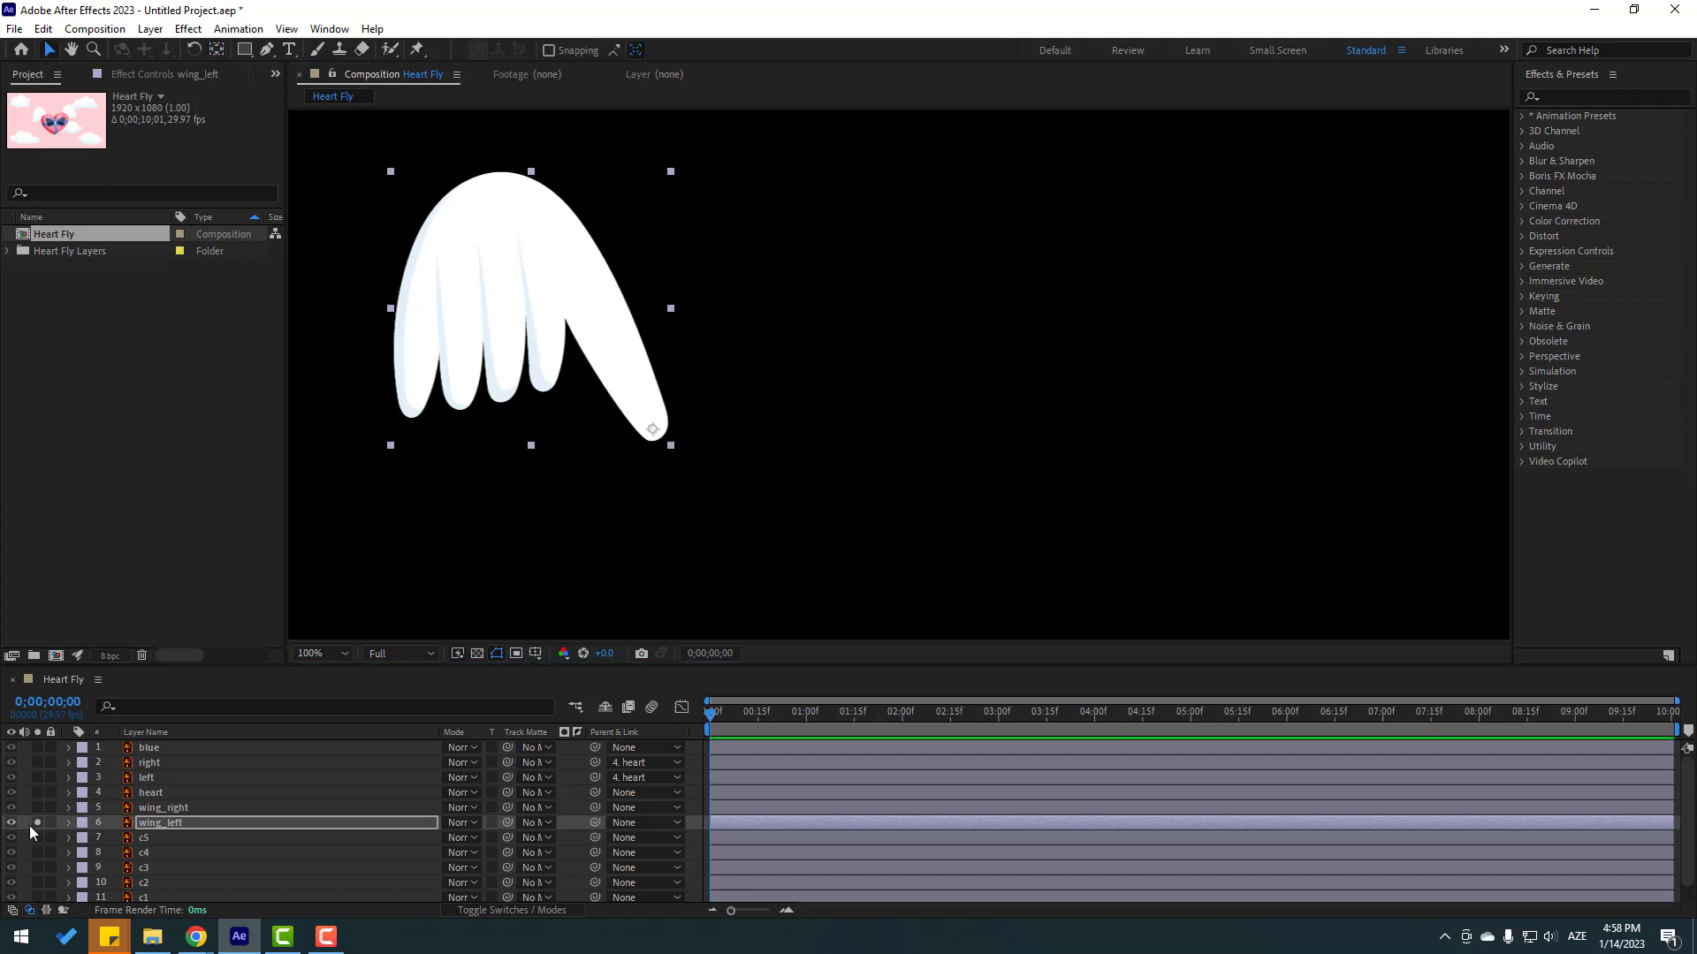
click(31, 824)
click(37, 823)
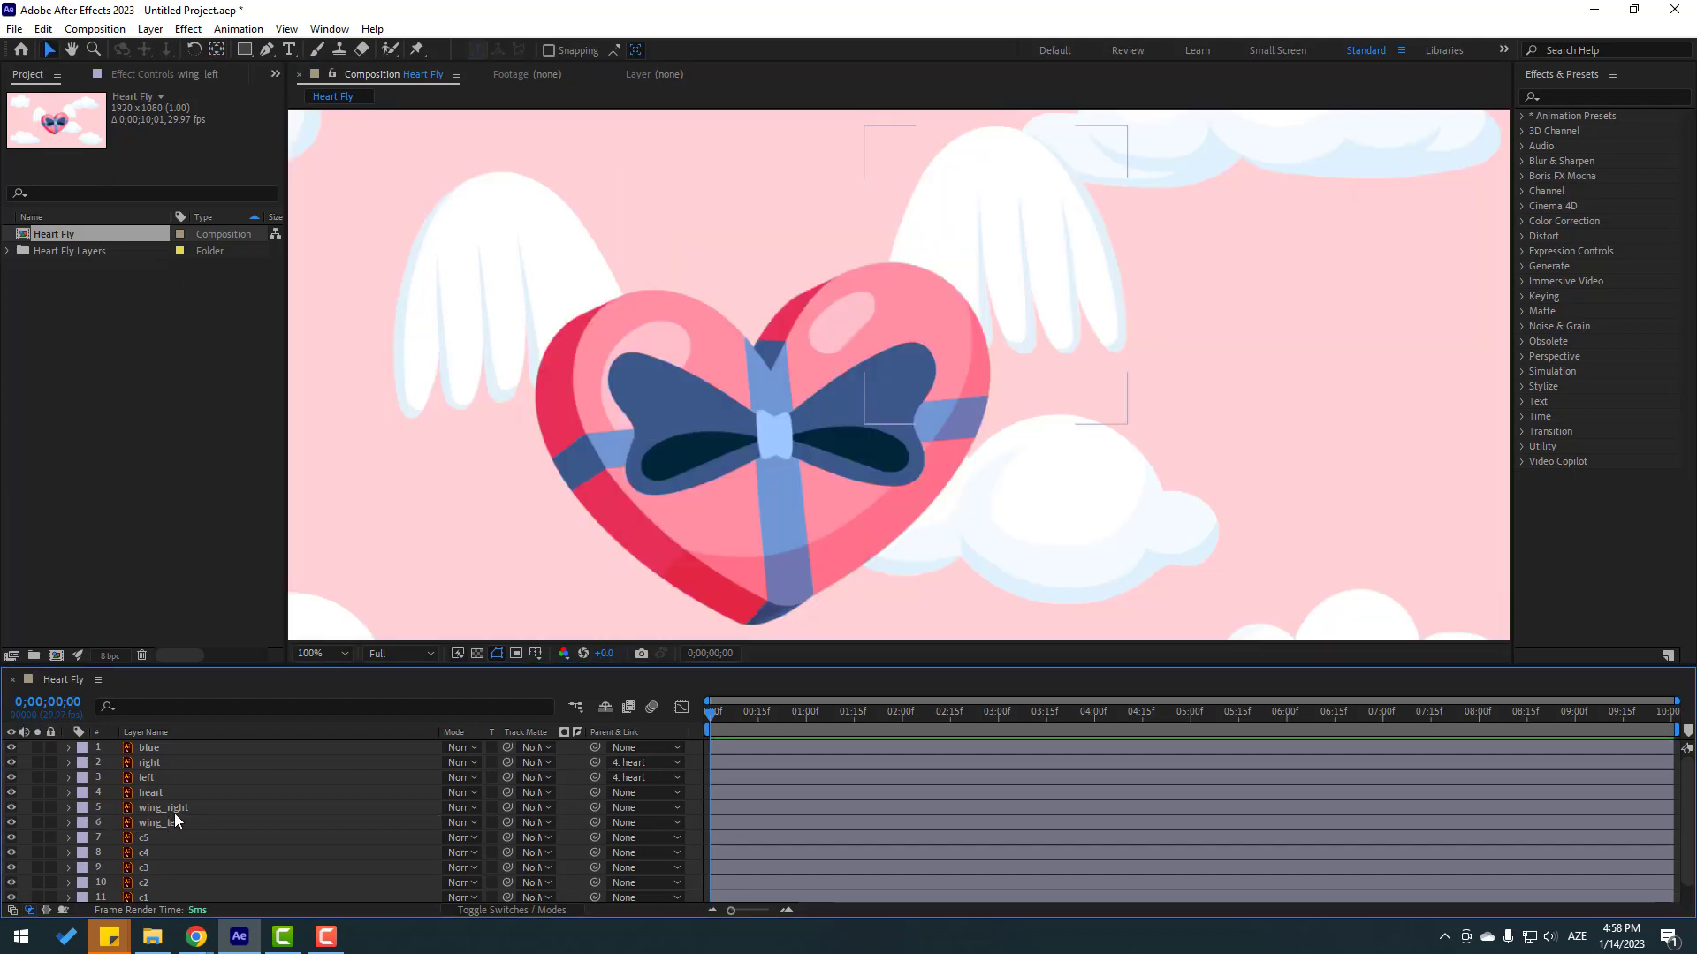
Parent the wing_right and wing_left layers to the heart layer.
click(174, 811)
shift+click(172, 825)
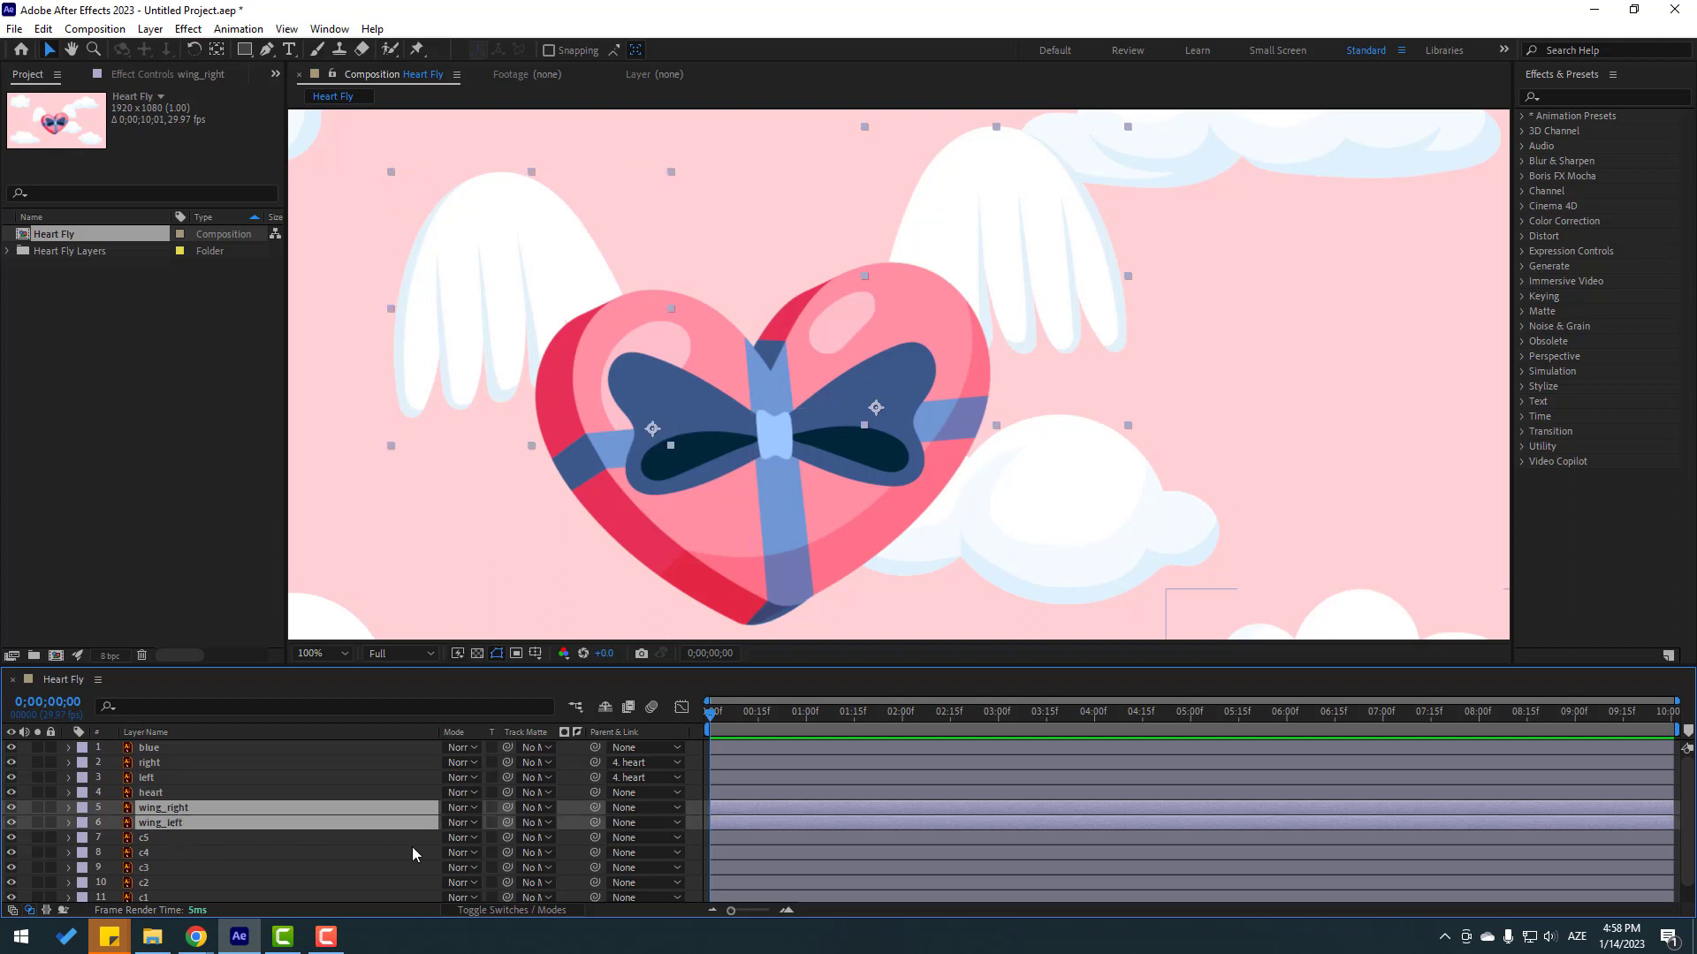
drag(596, 809, 141, 797)
Pre-compose the cloud layers c1 to c5 into a new composition named Clouds, moving all attributes into it.
scroll(844, 486, down, 2)
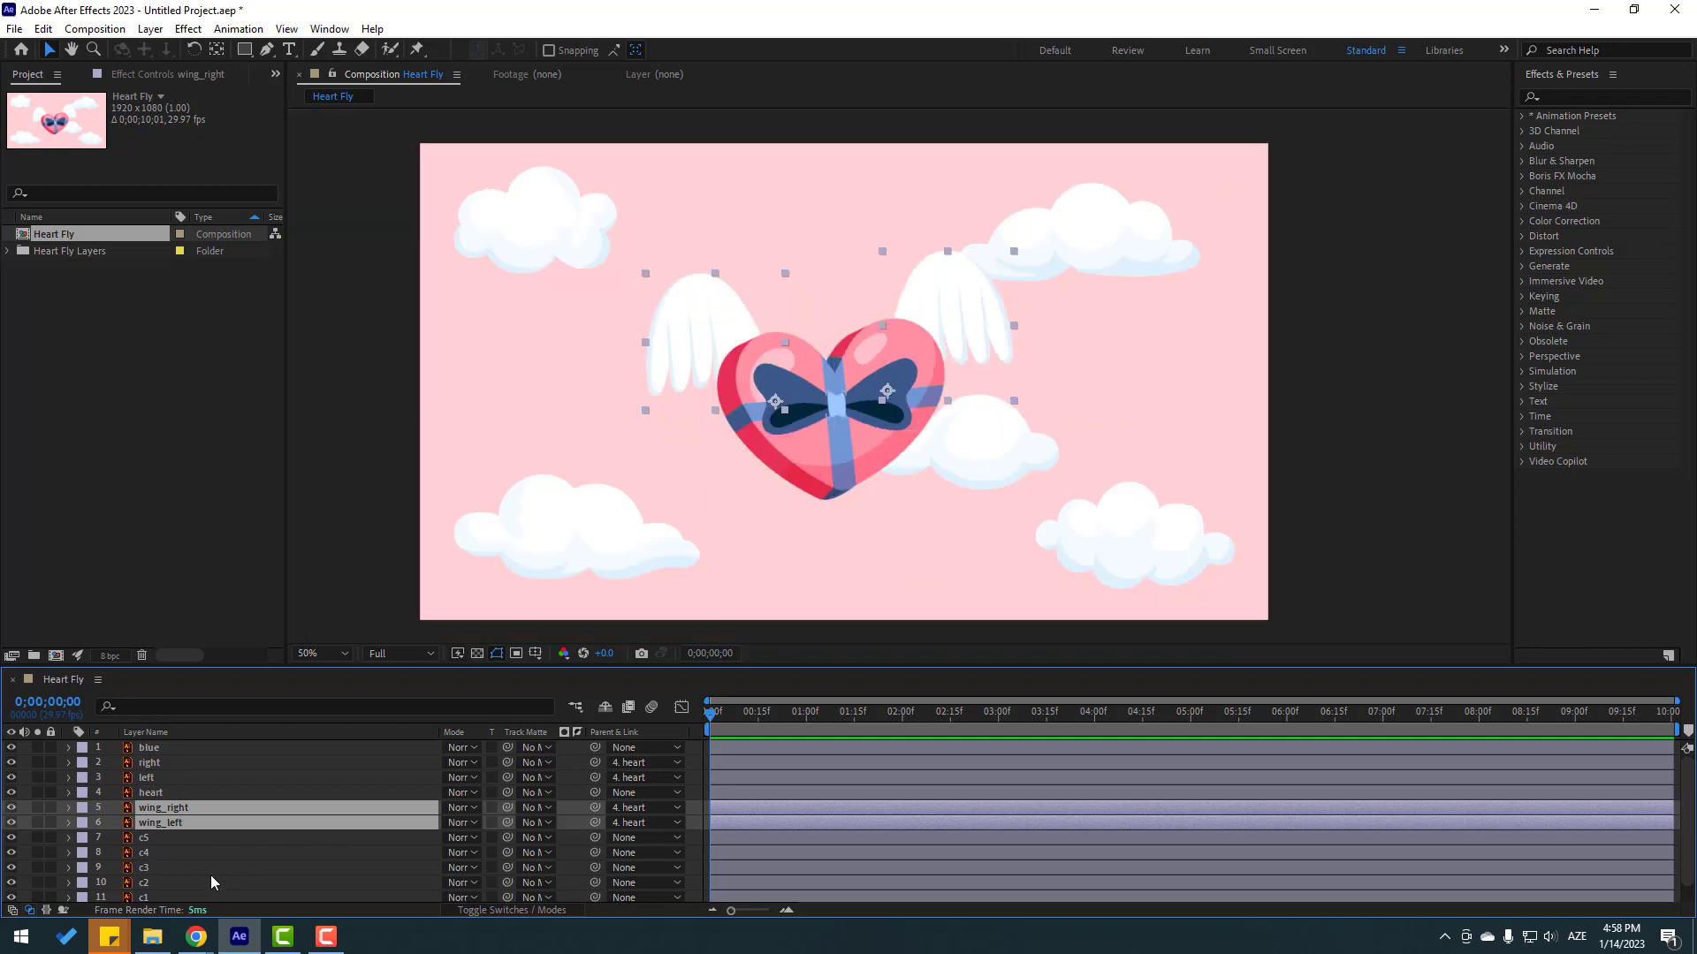
click(151, 836)
ctrl+click(173, 854)
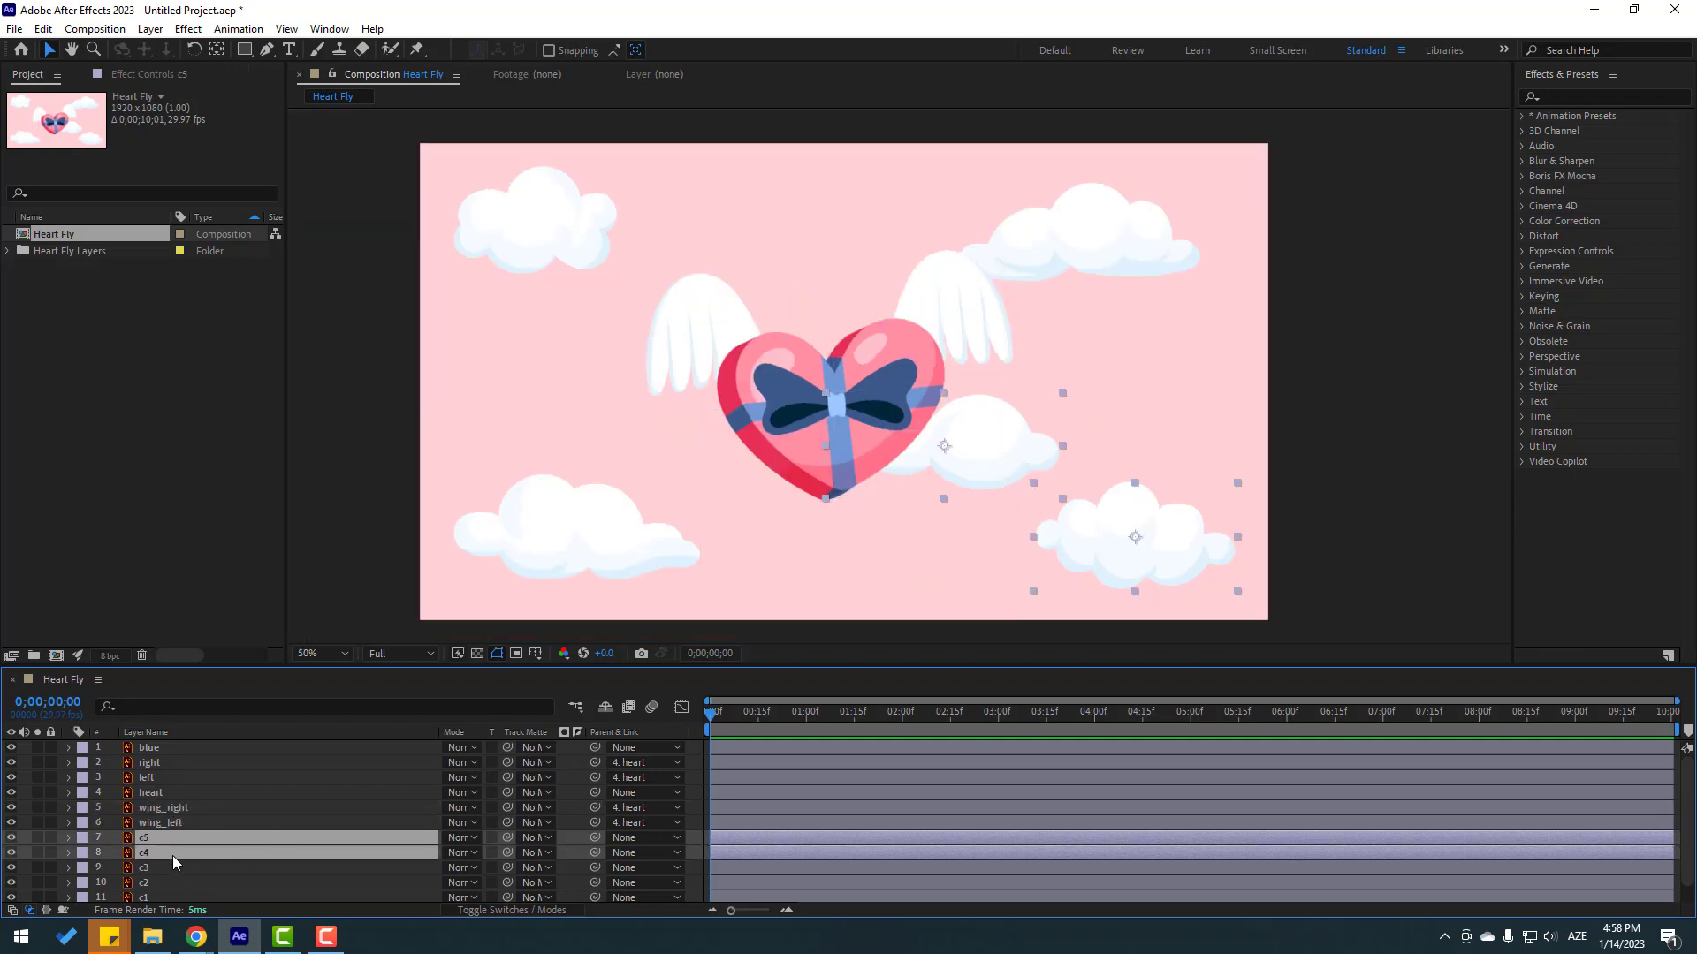
ctrl+click(164, 867)
ctrl+click(162, 883)
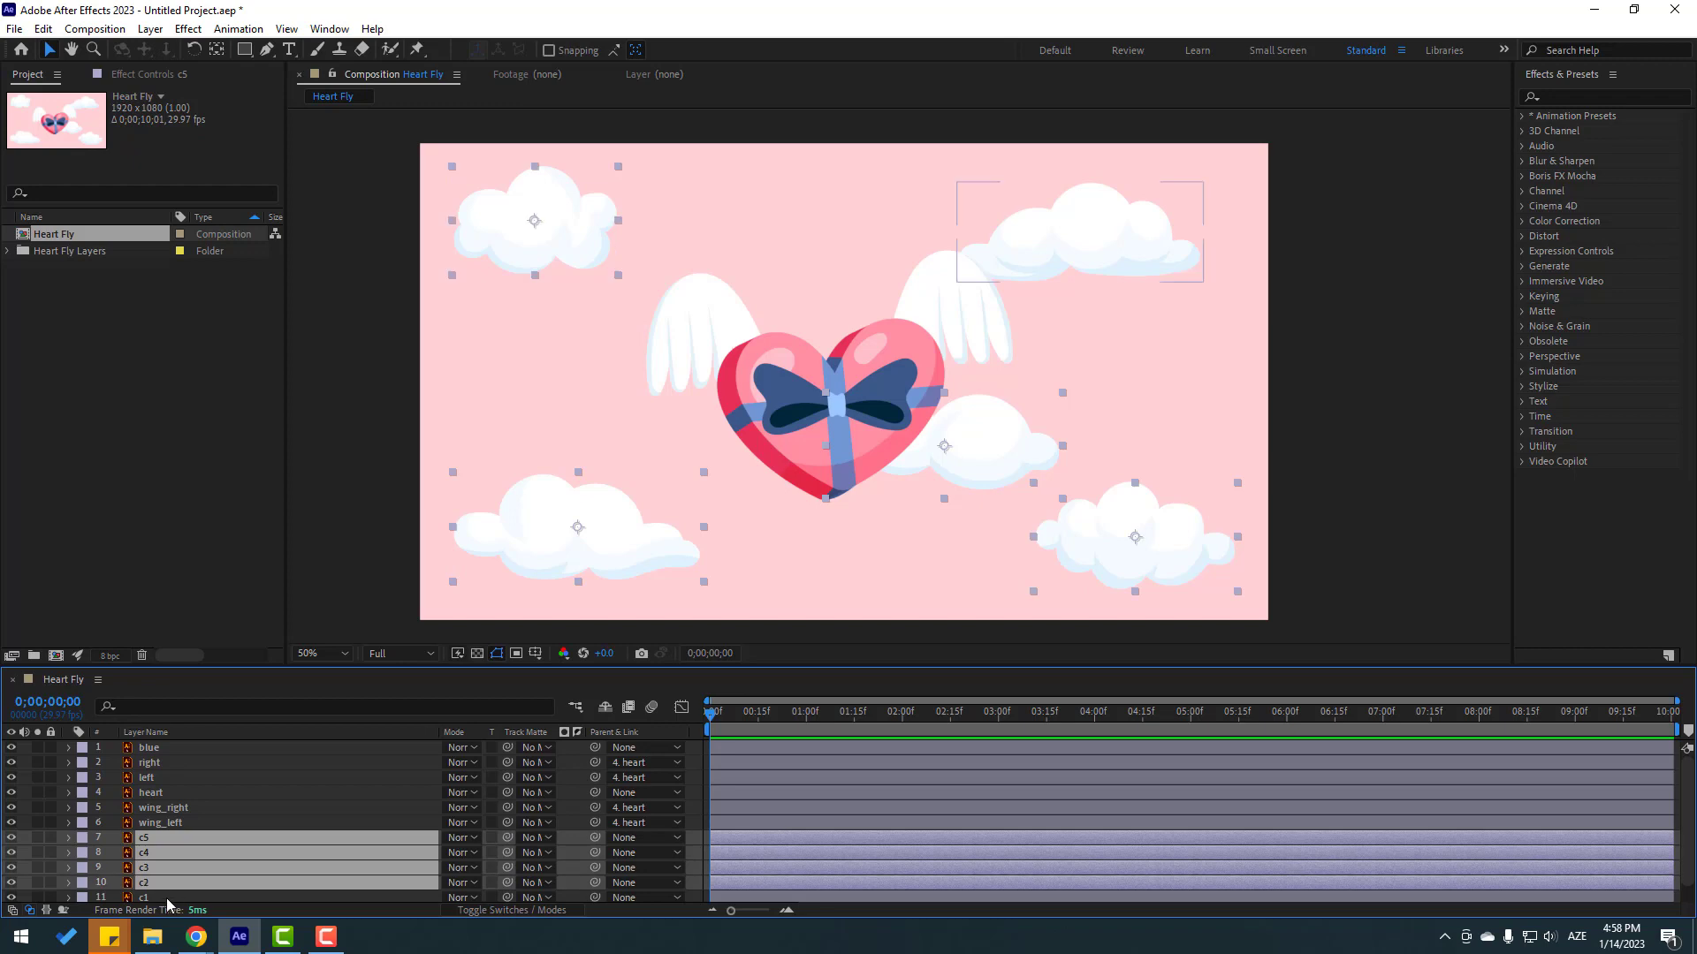
ctrl+click(163, 897)
scroll(797, 462, down, 1)
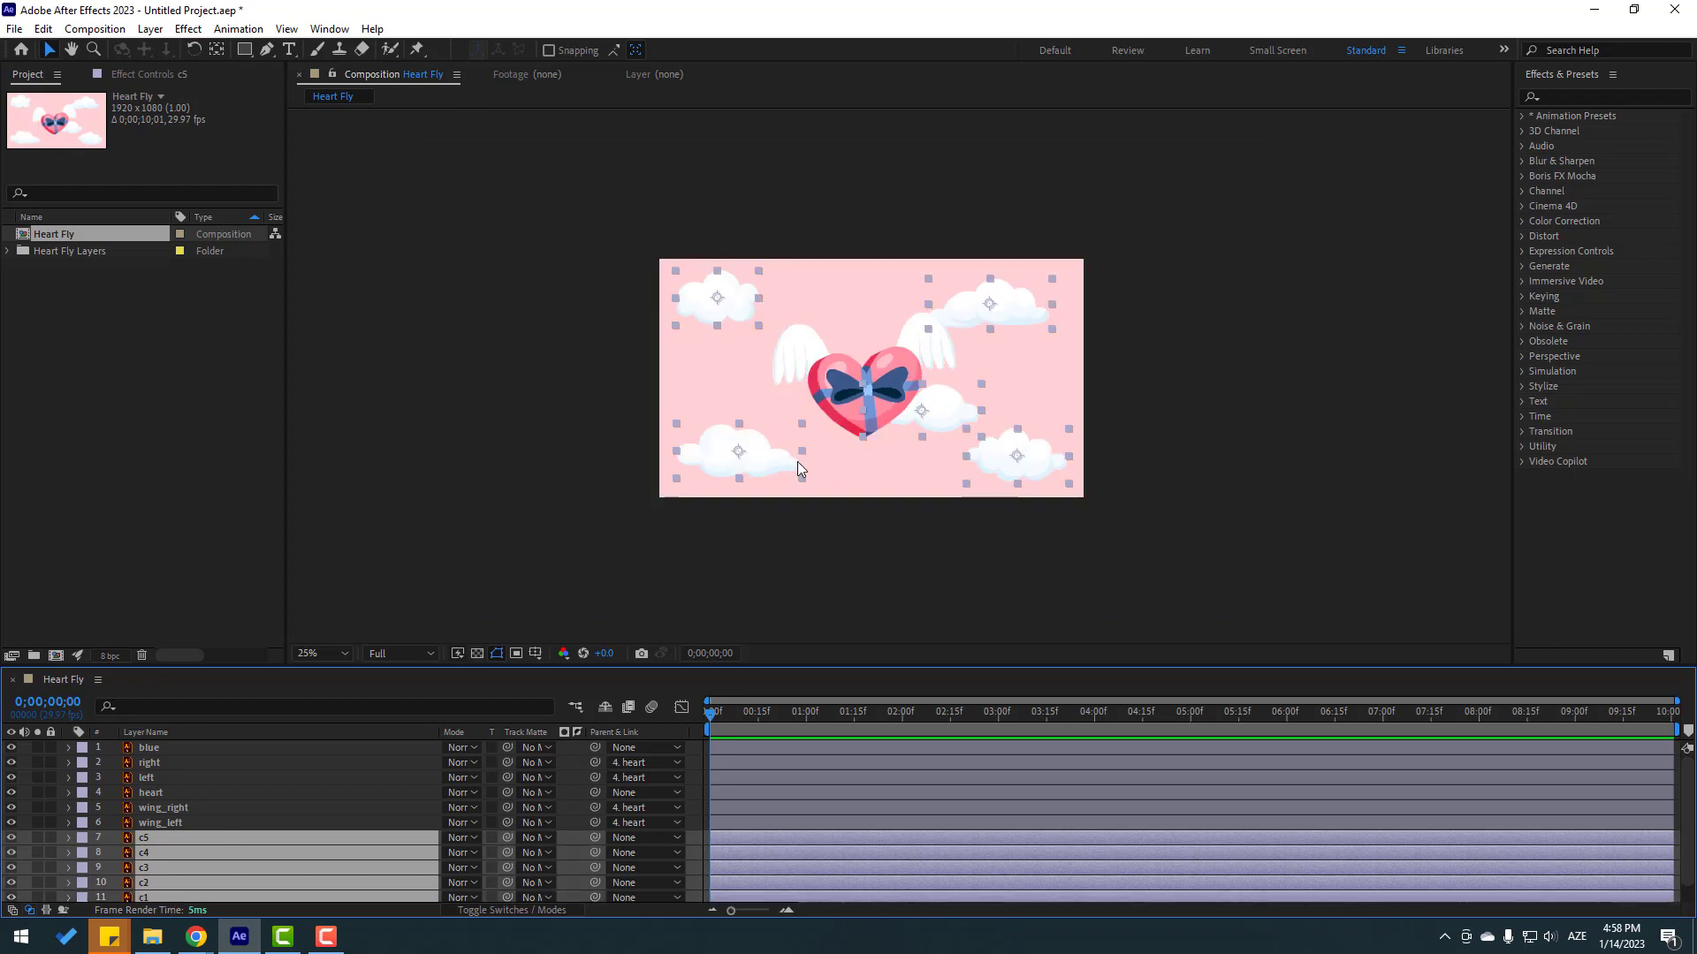
right_click(197, 862)
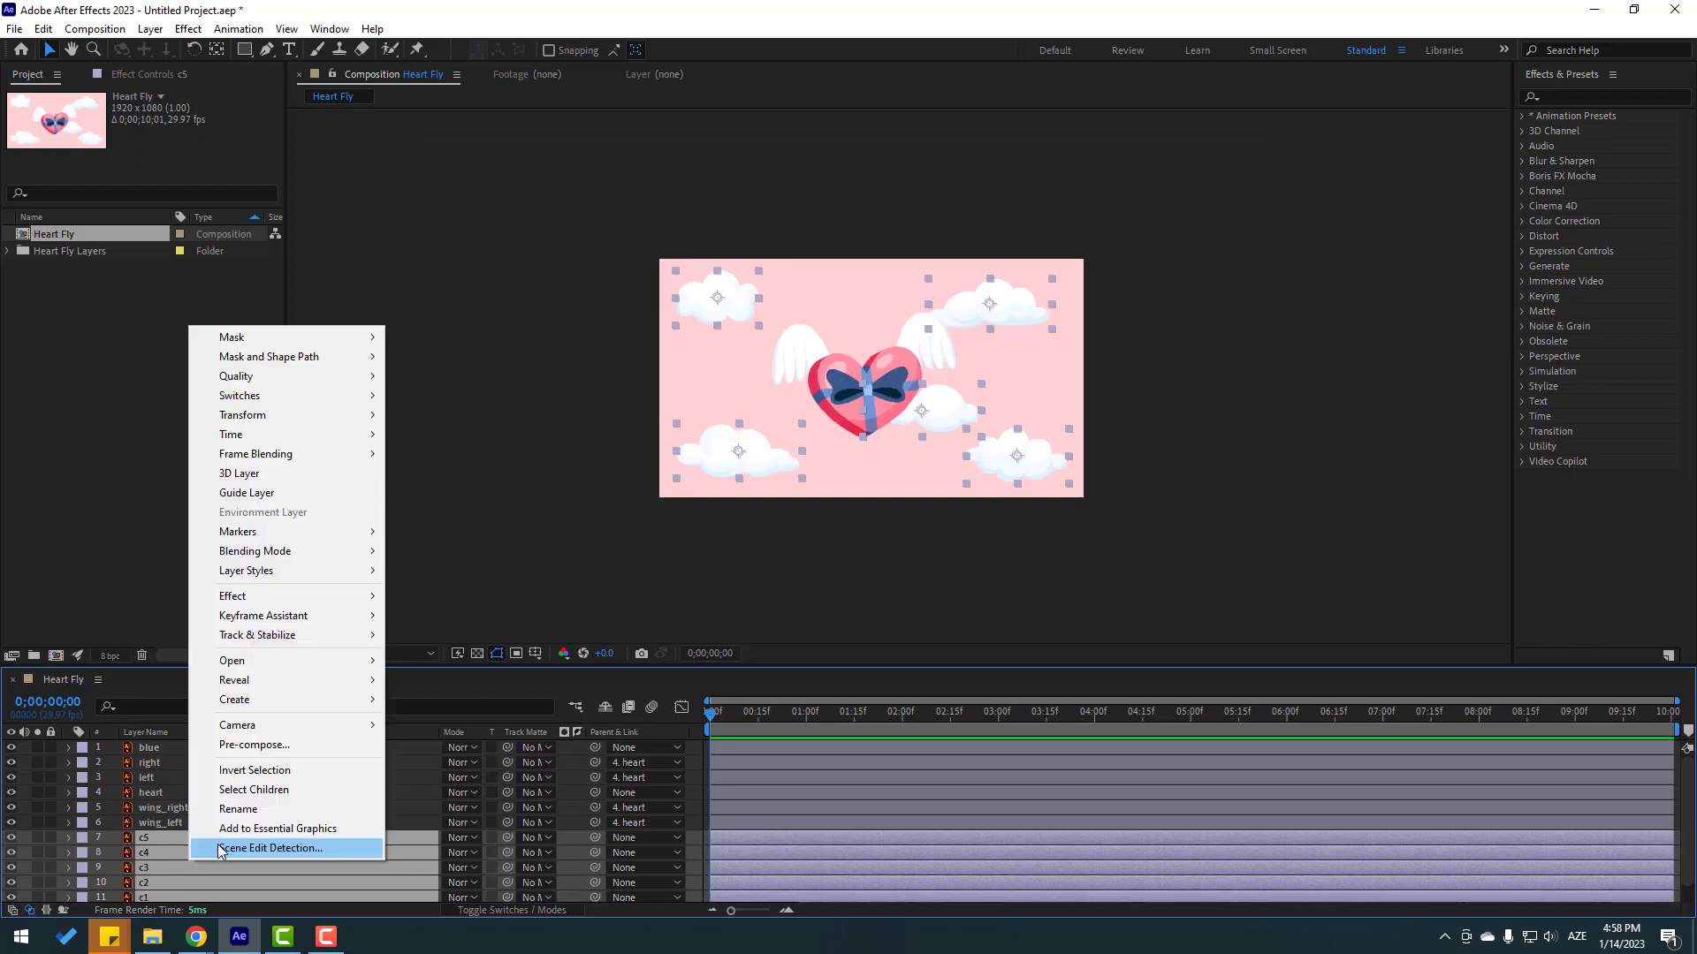
click(244, 747)
text(Clouds)
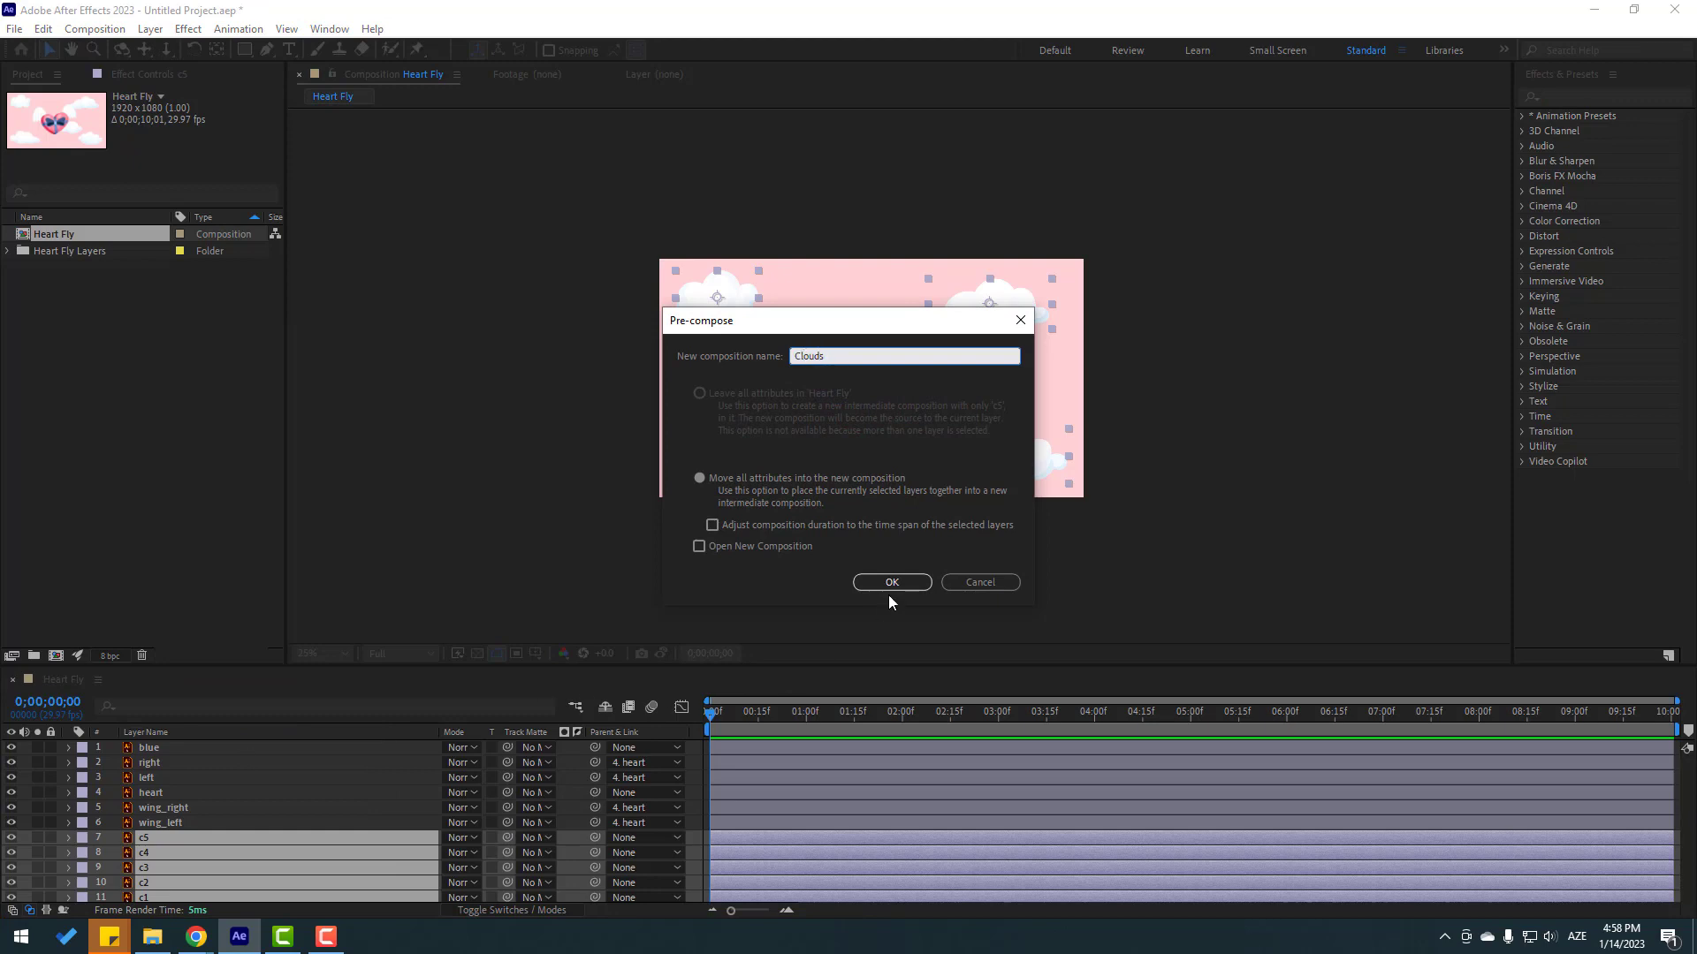
click(896, 583)
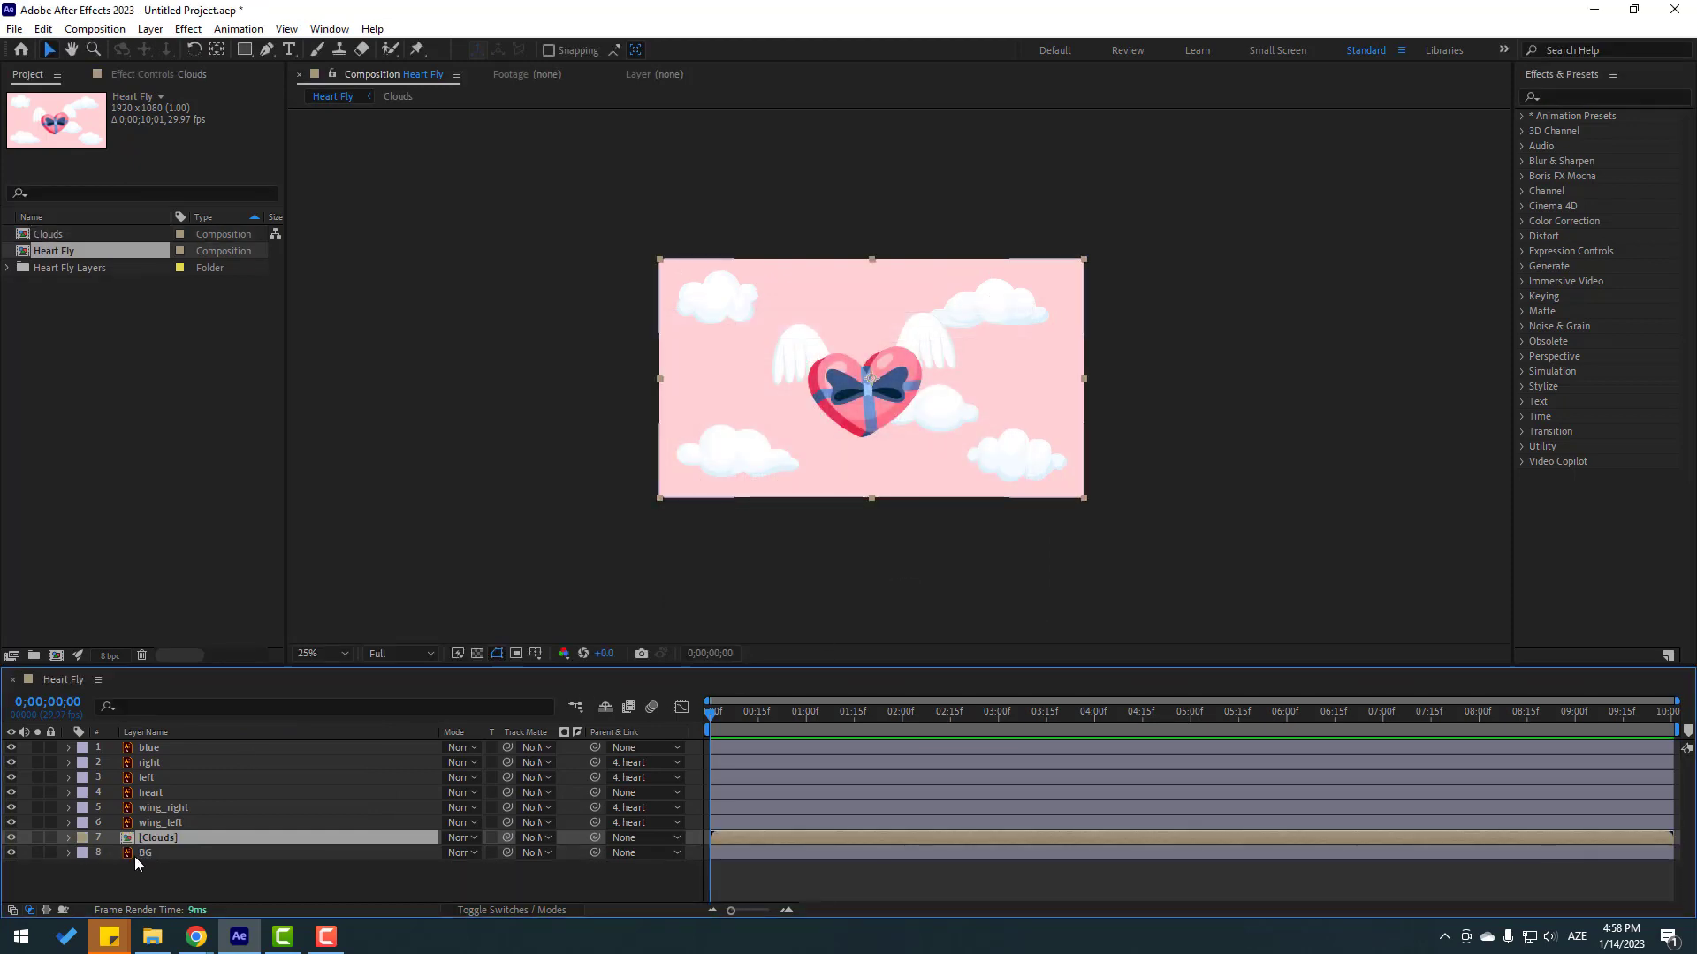
Lock the BG background layer.
click(87, 857)
click(50, 852)
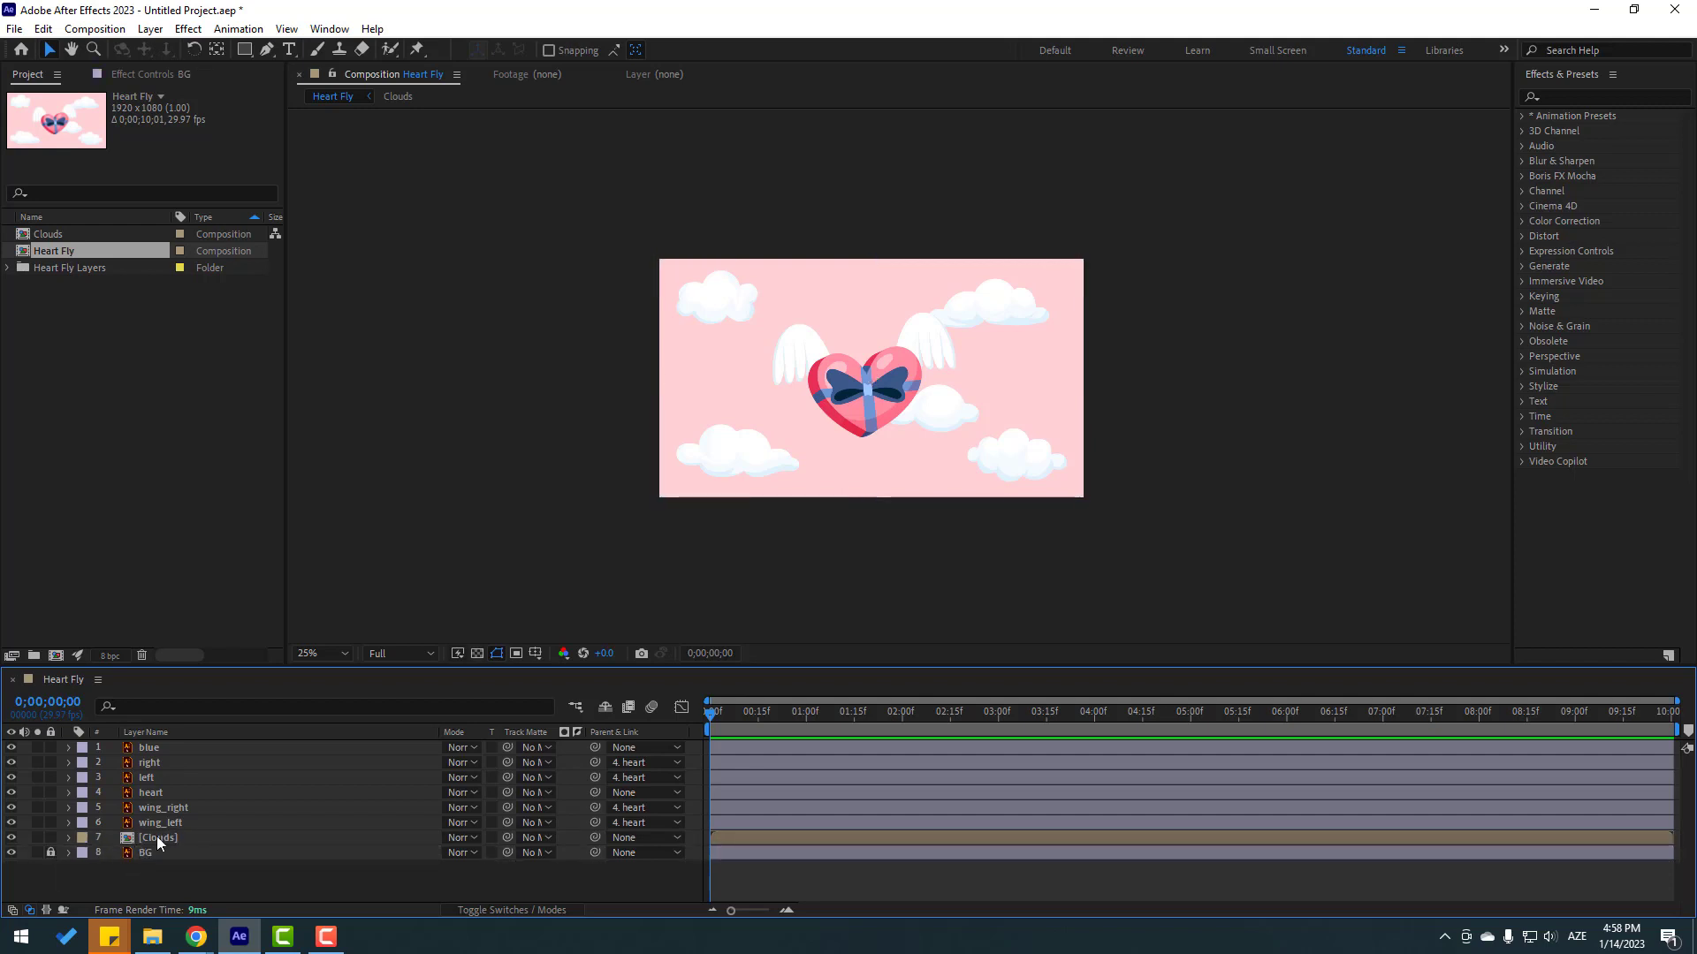
Reveal the heart layer's Position and set its first keyframe at the start of the composition.
click(141, 793)
key(period)
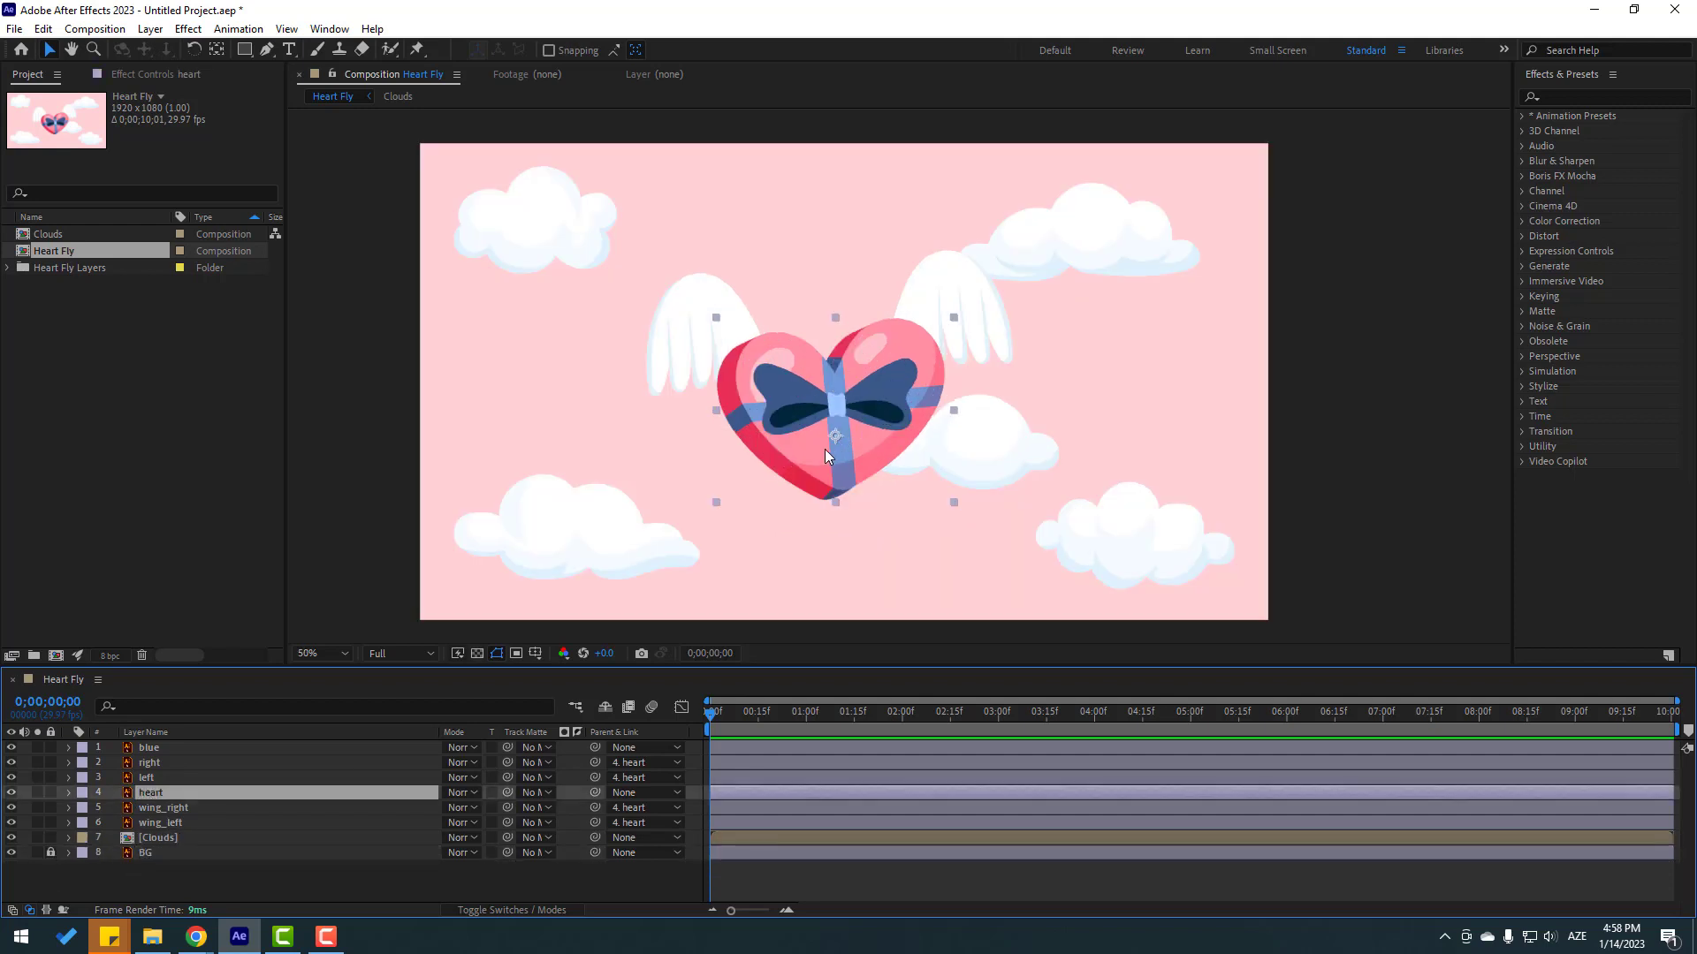
key(p)
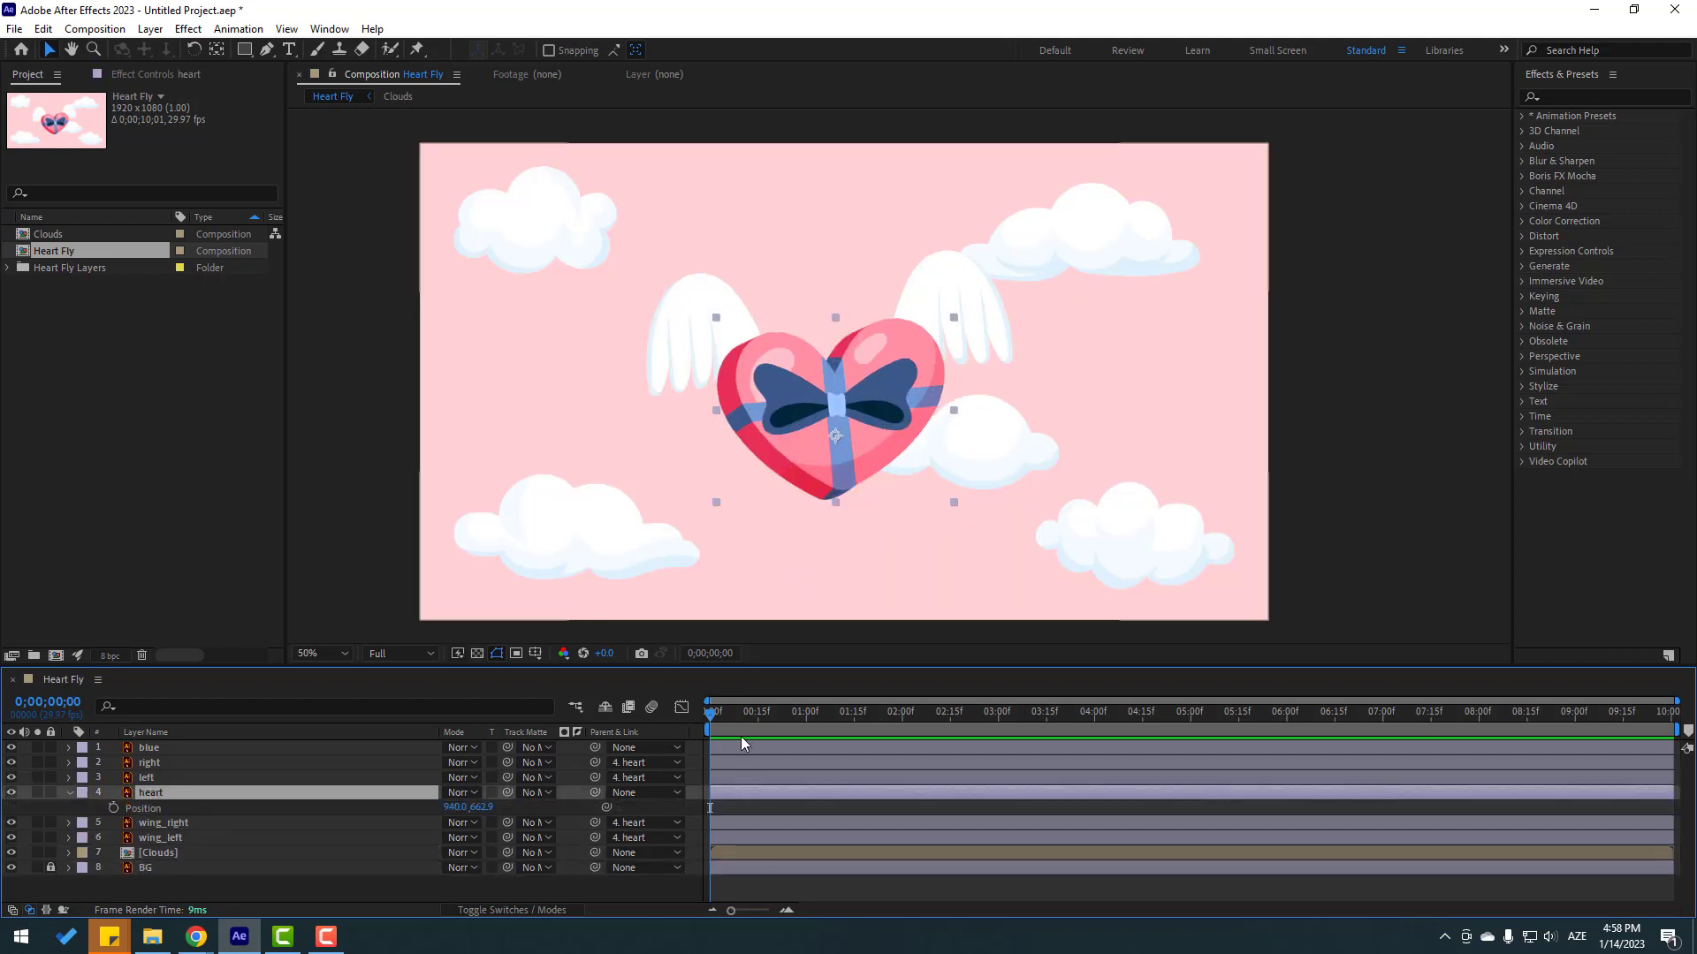
click(112, 809)
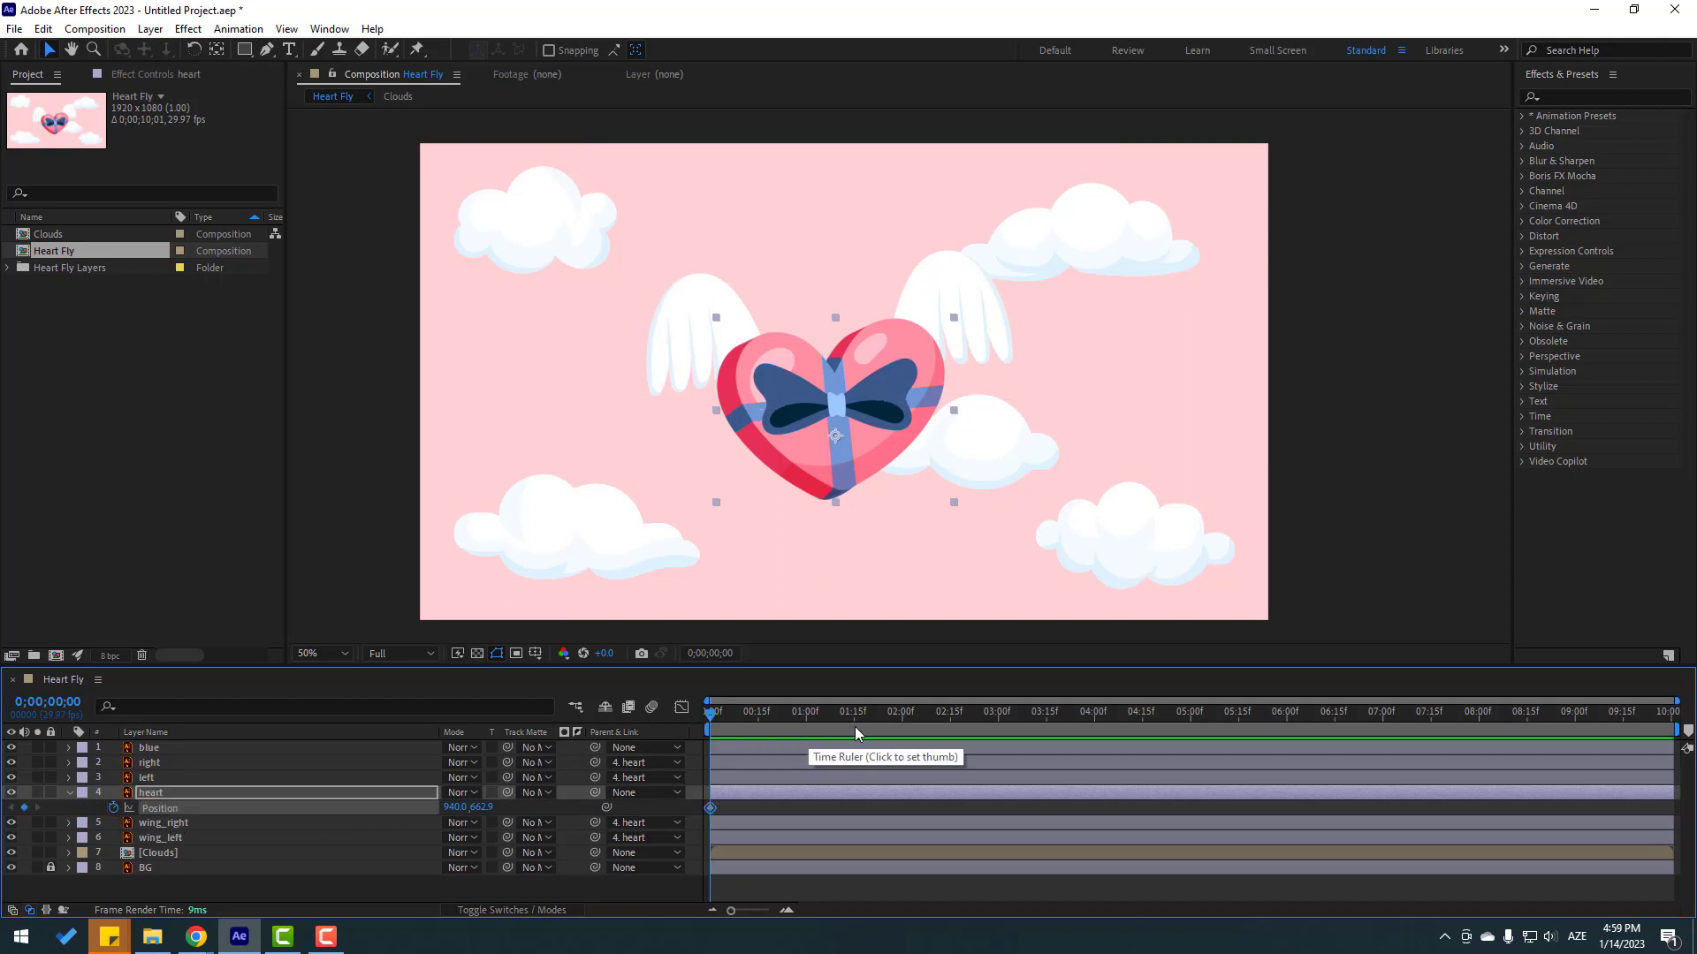
End the work area at 0;00;07;01 and trim the composition to it.
click(1384, 714)
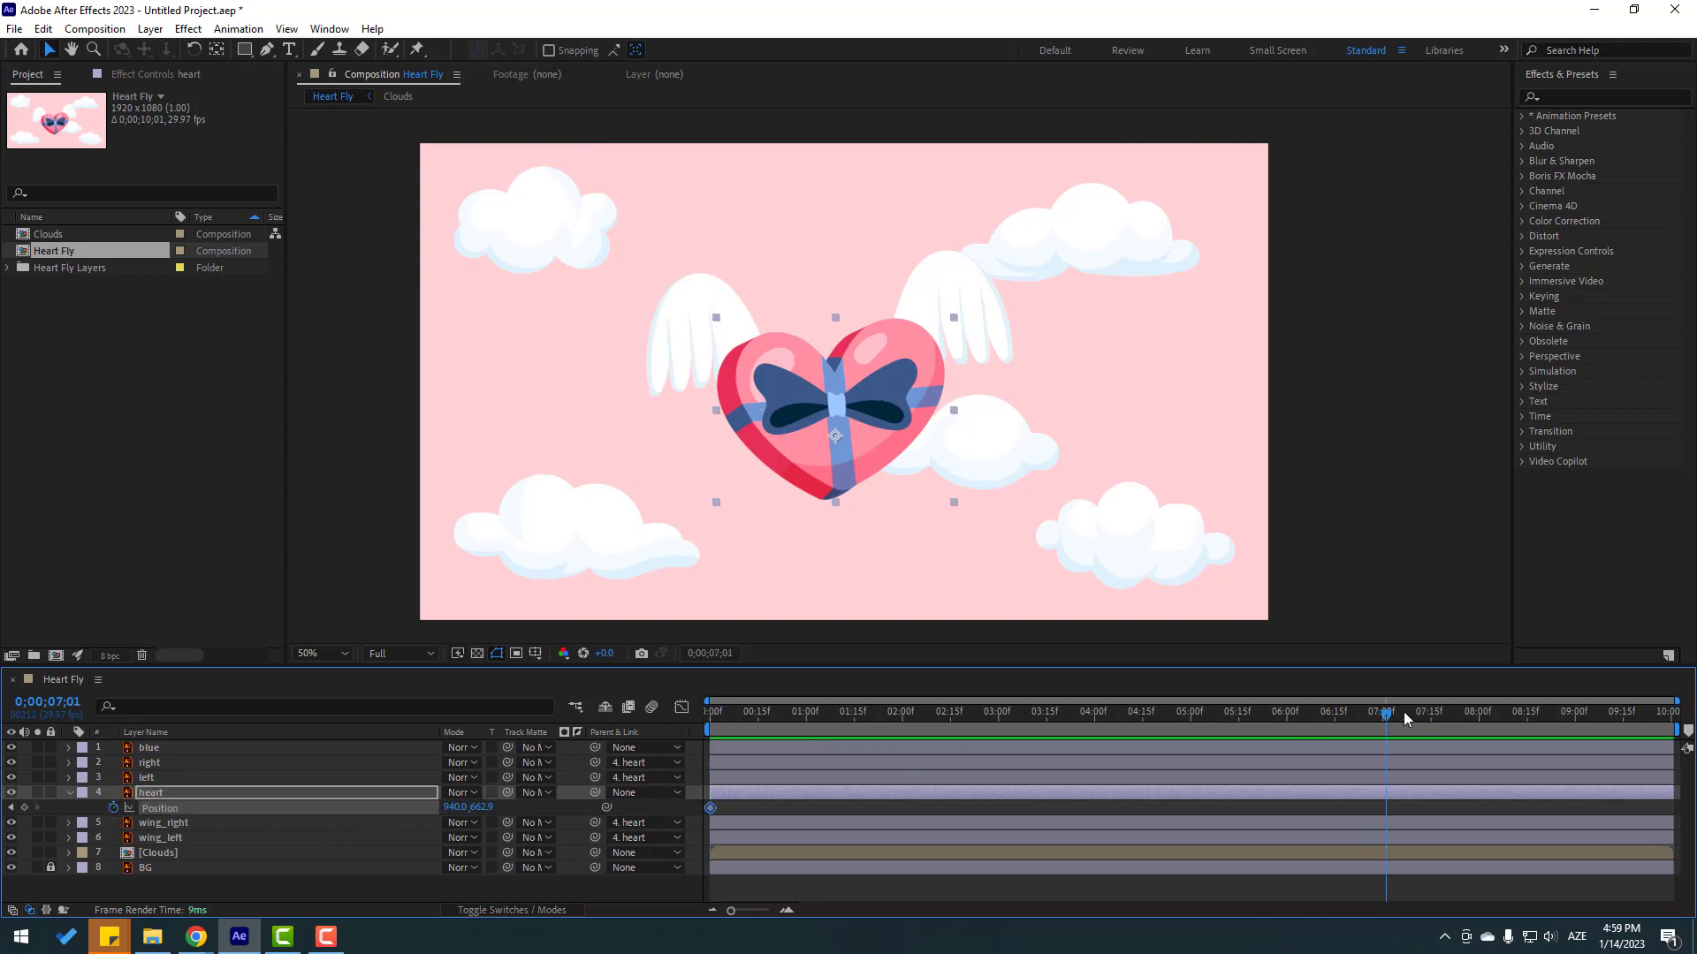
key(n)
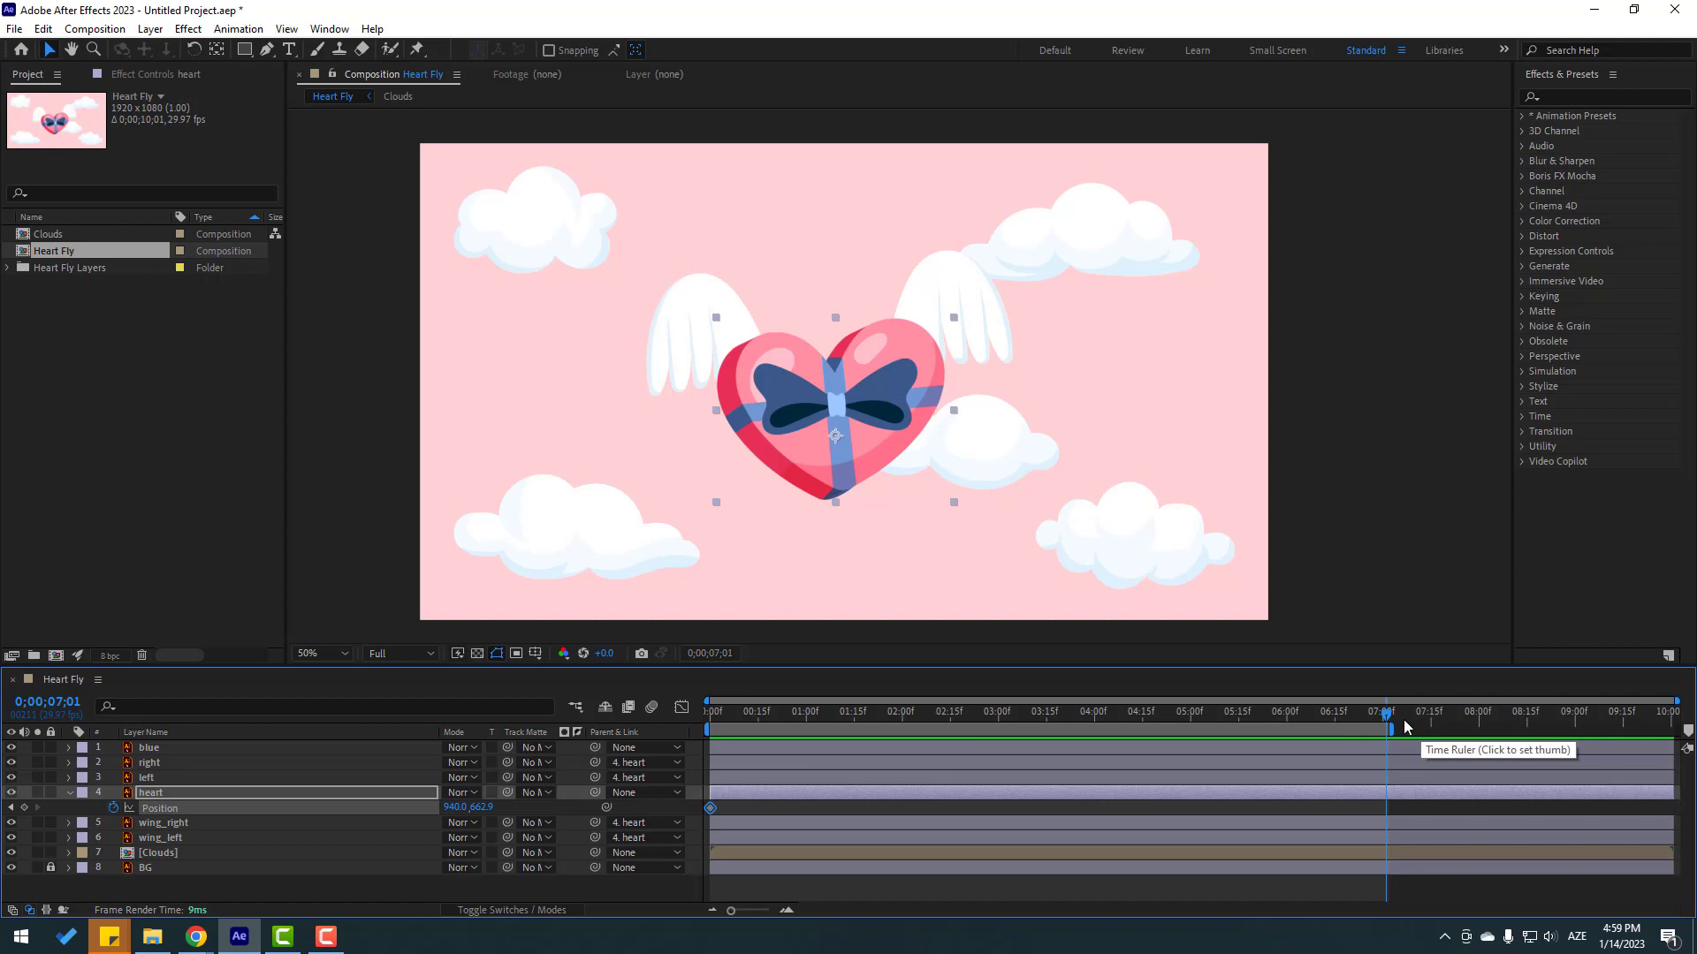
right_click(1340, 728)
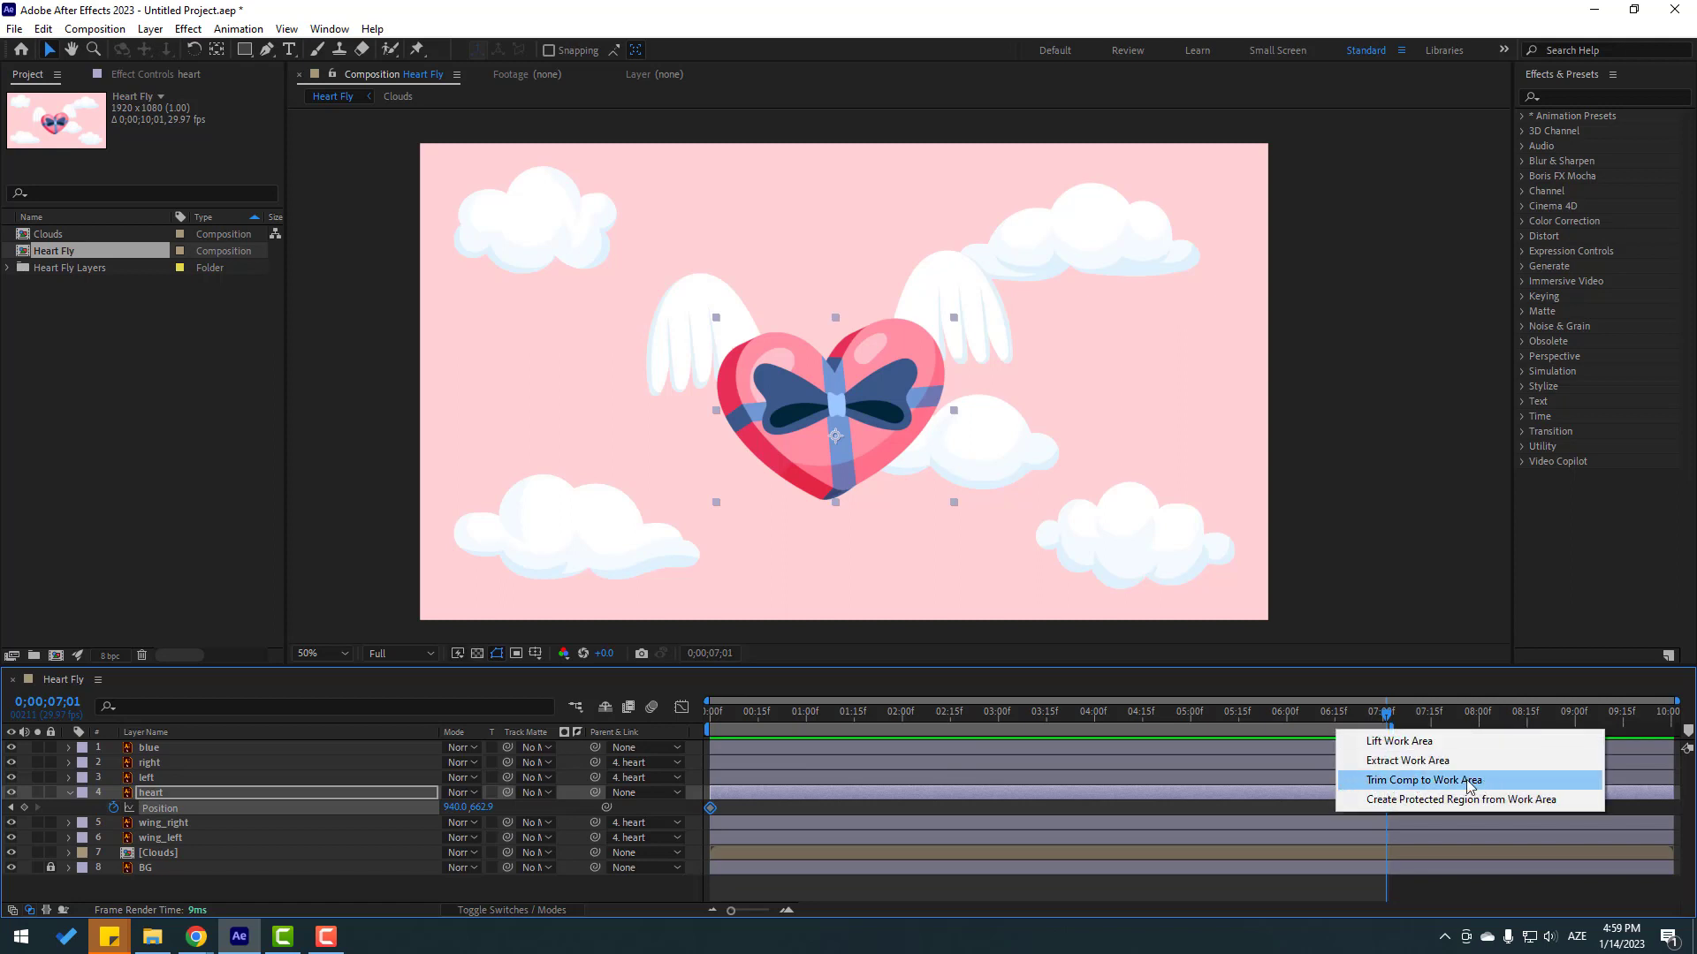
click(1423, 781)
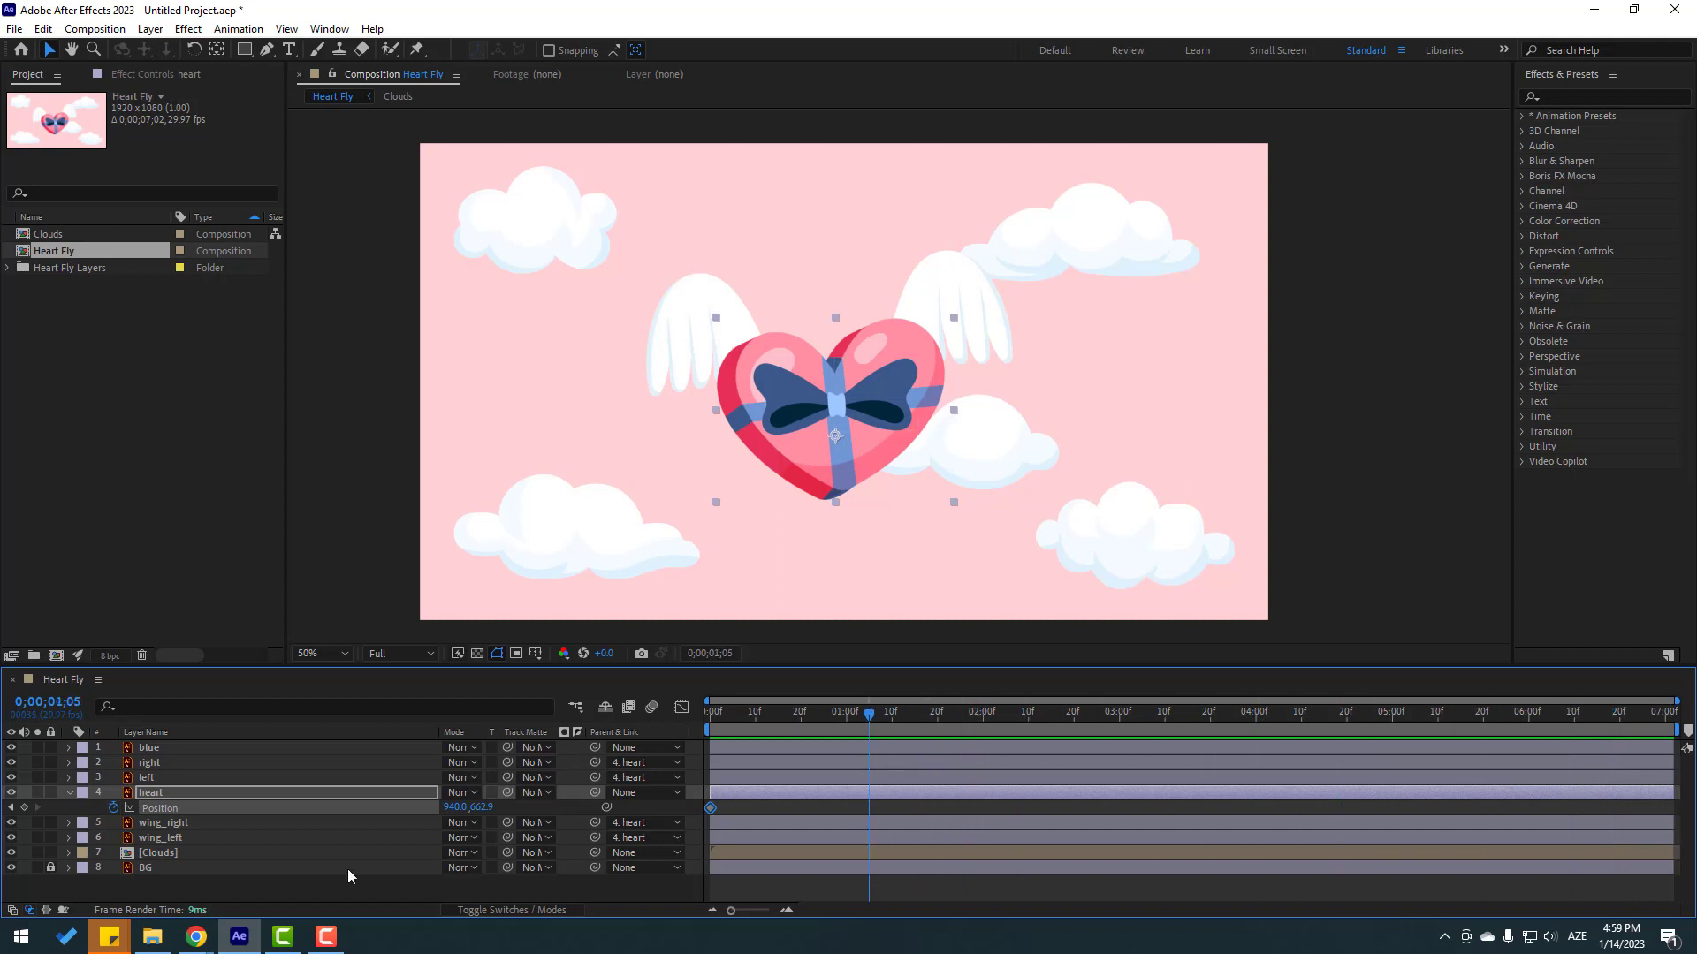
Keyframe the heart bobbing up and down along the timeline, with Y position 666.9 at 0;00;02;11 and 610.9 at 0;00;07;01.
mouse_move(836, 436)
mouse_down()
mouse_move(835, 416)
mouse_move(836, 437)
mouse_up()
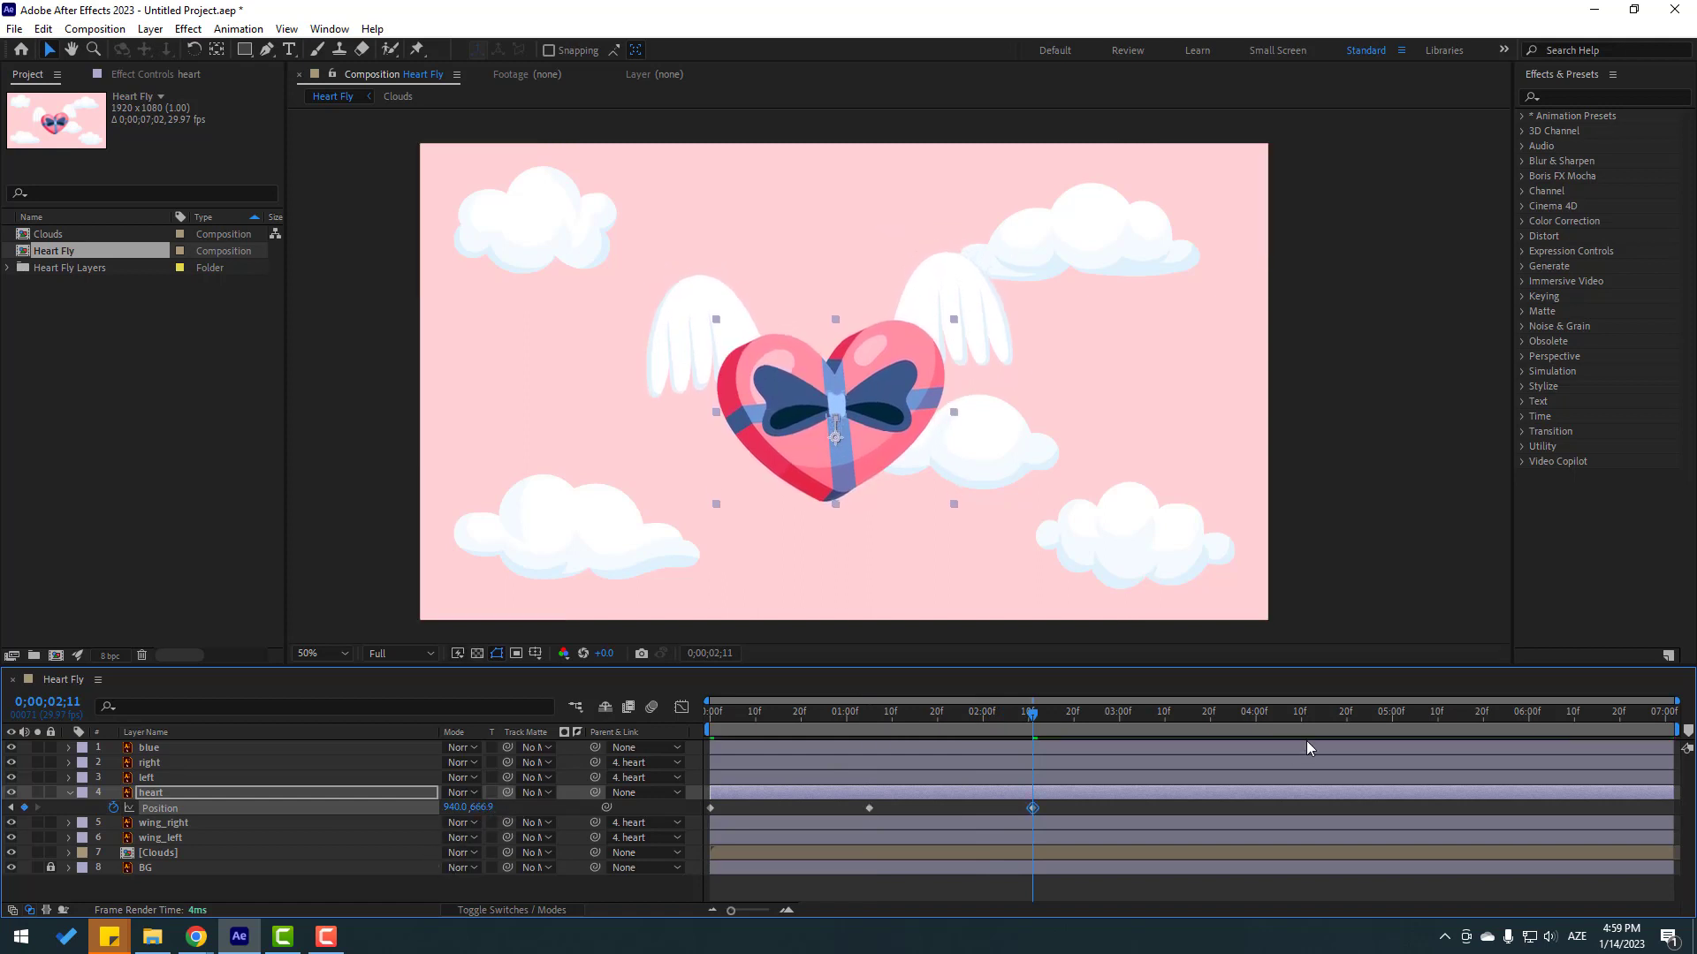
mouse_move(482, 807)
mouse_down()
mouse_move(442, 807)
mouse_move(512, 807)
mouse_up()
click(1384, 714)
click(1564, 714)
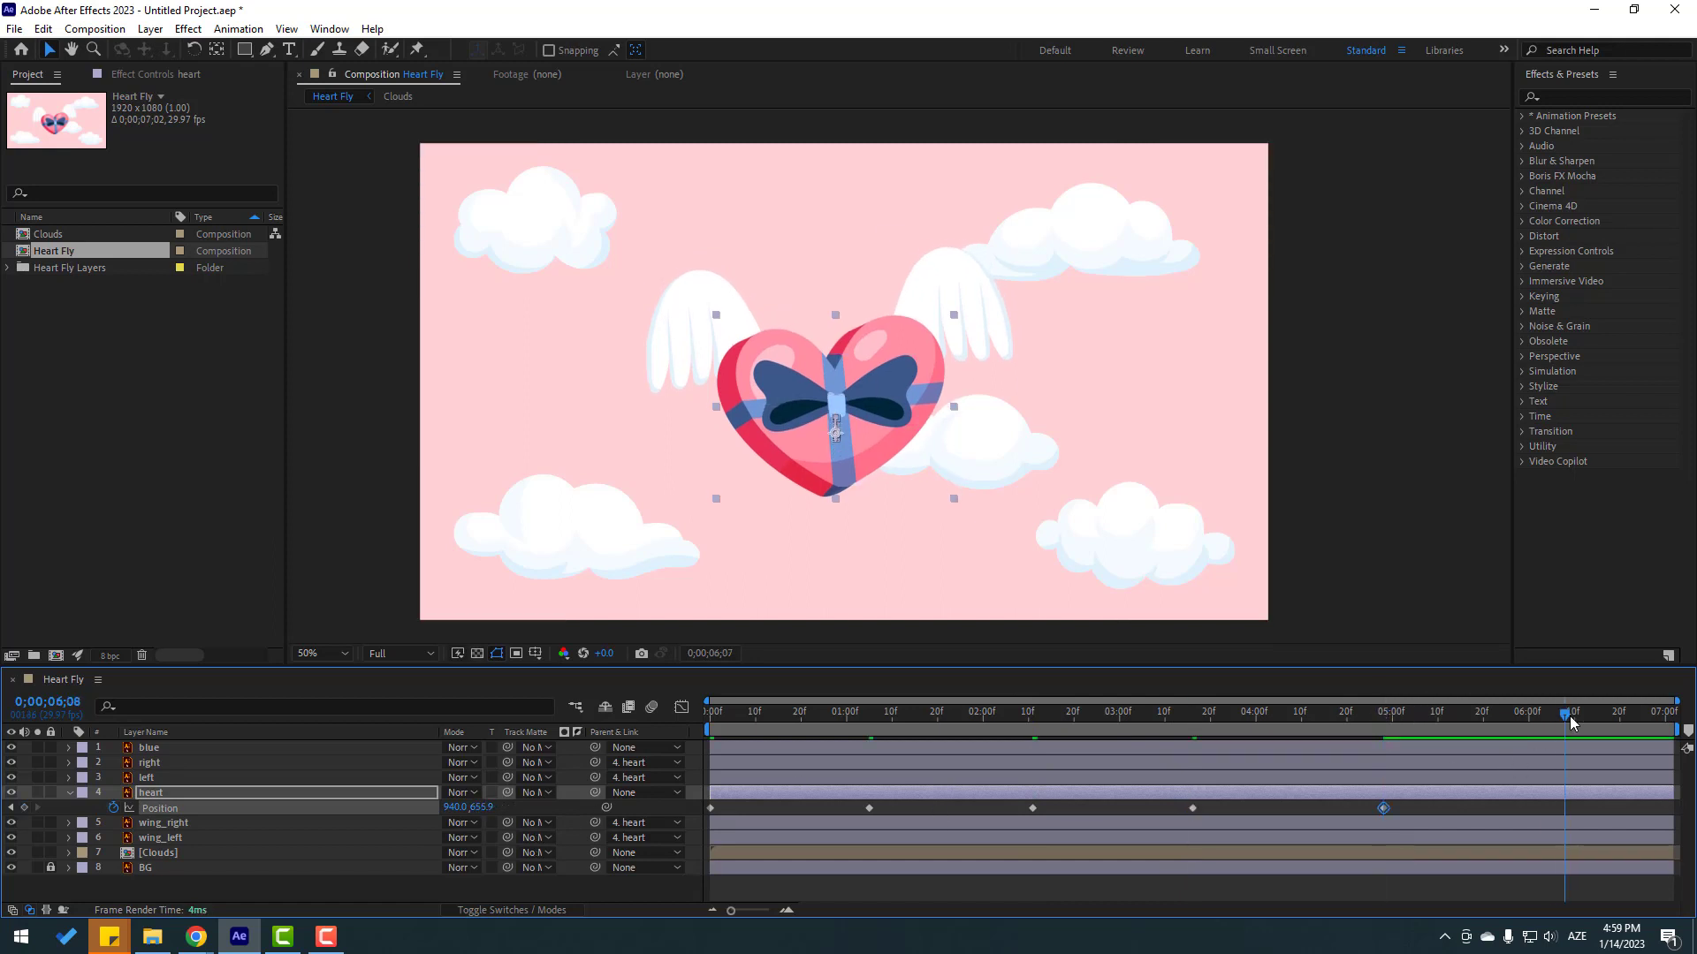
click(1664, 717)
drag(493, 807, 448, 809)
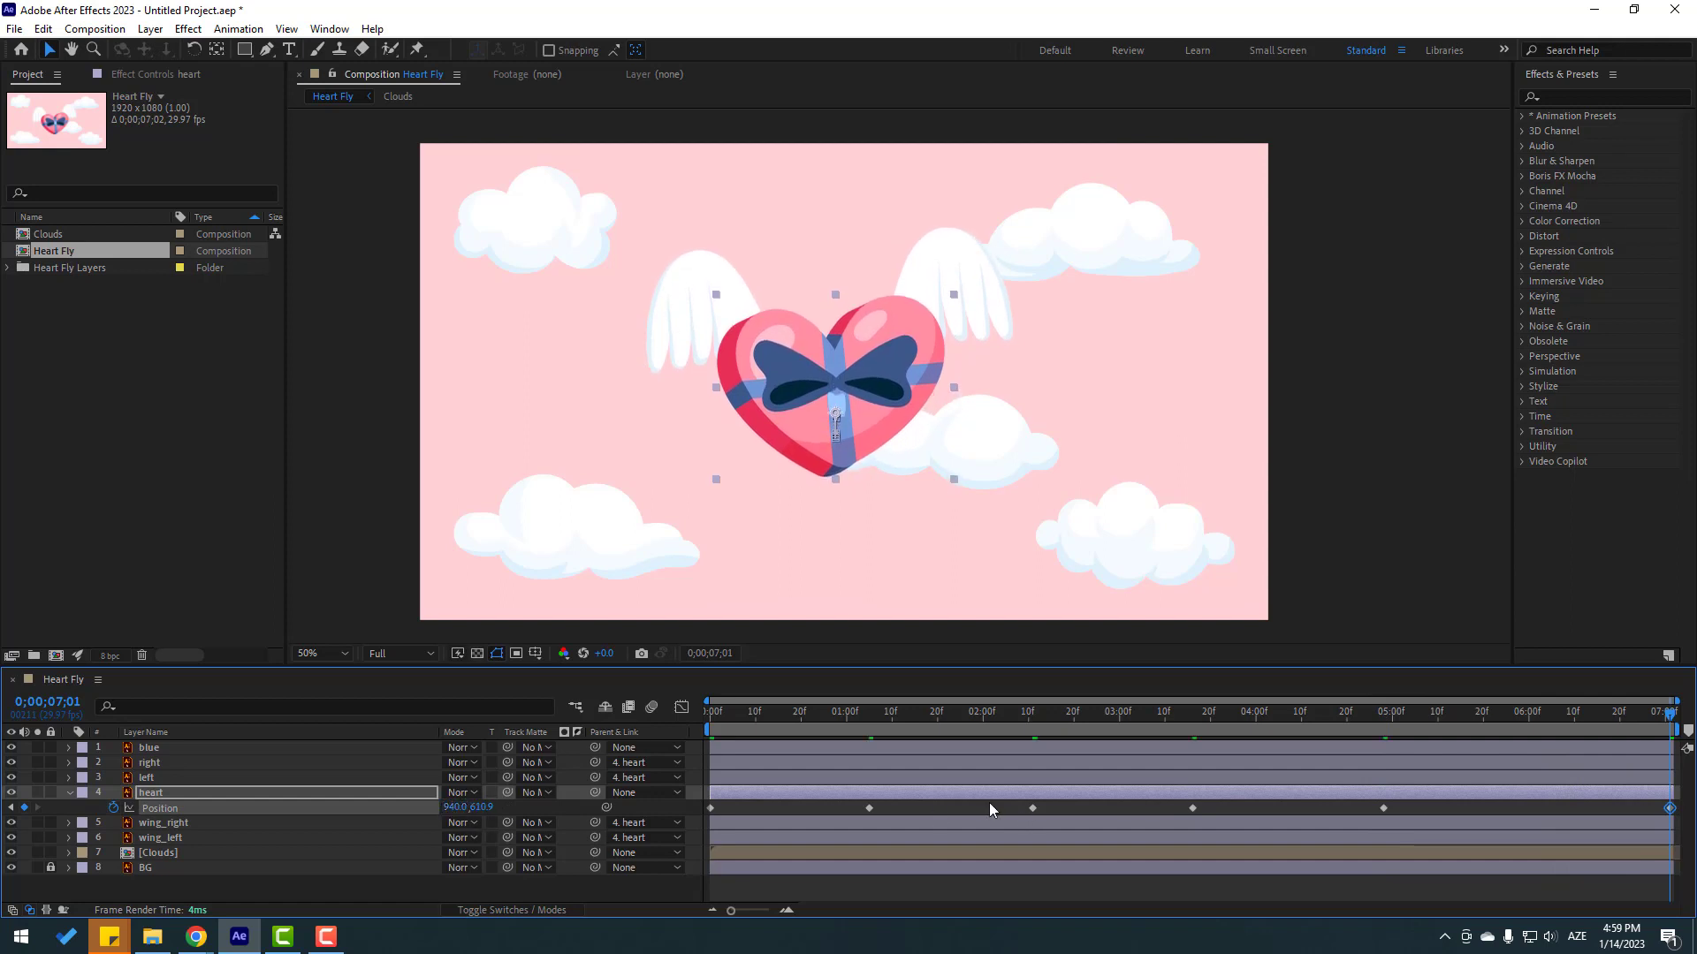
Play back the heart's bobbing motion, then return to the start of the composition.
click(928, 806)
key(space)
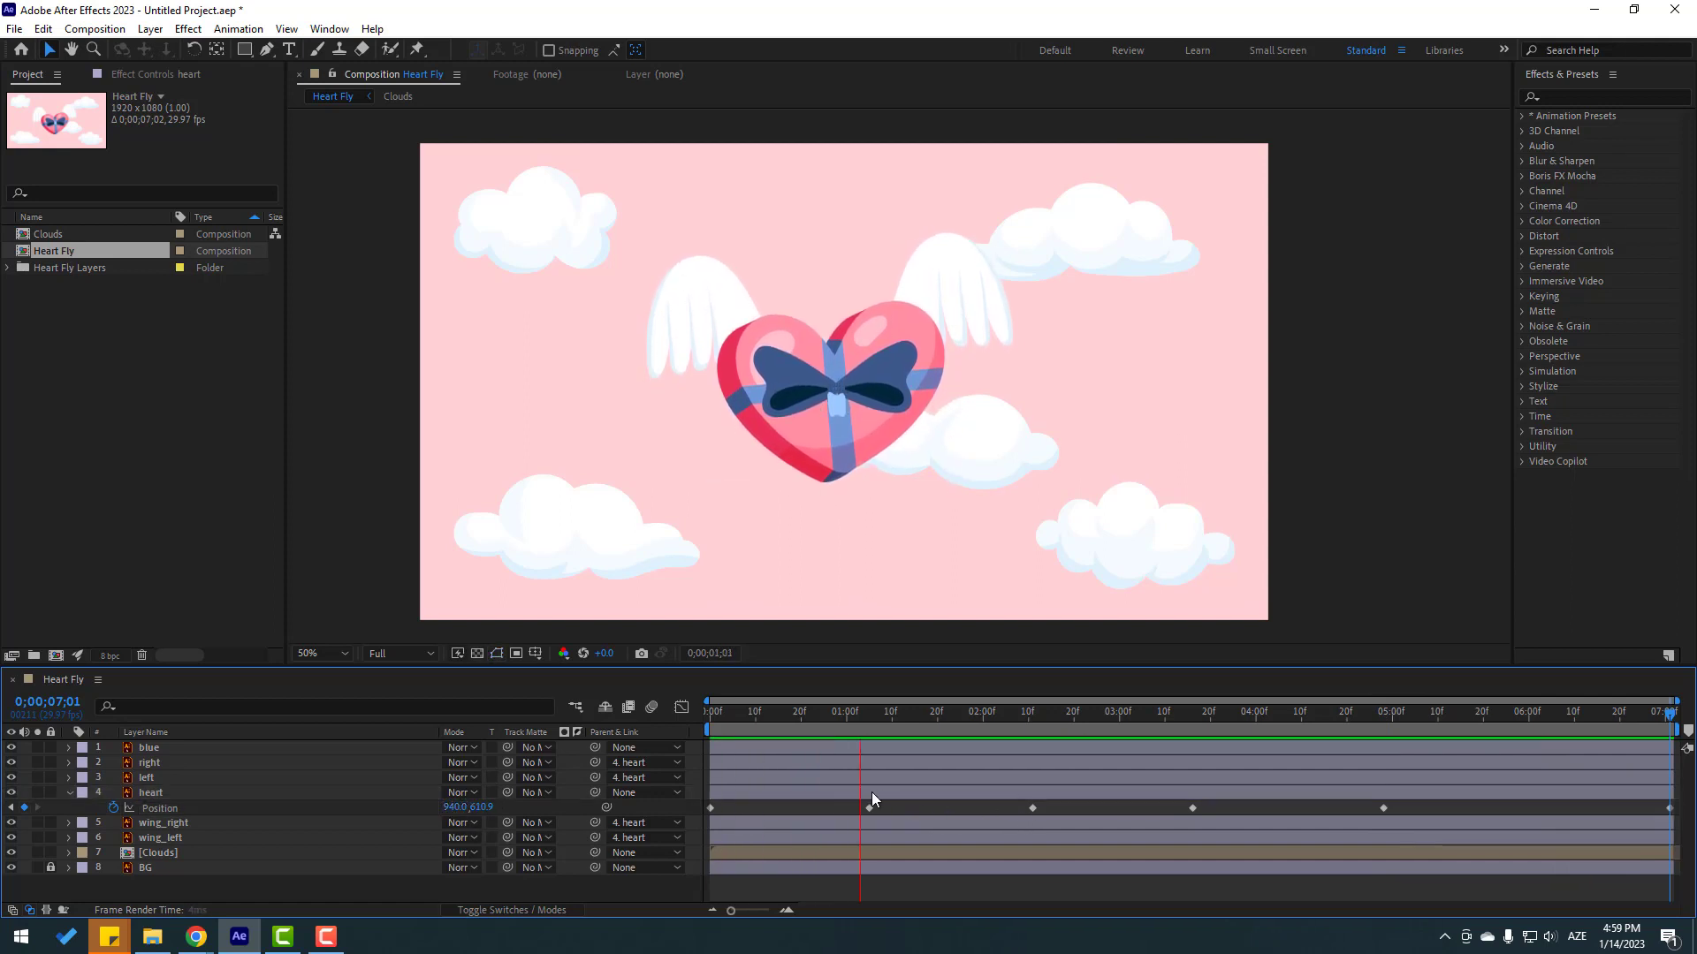
key(space)
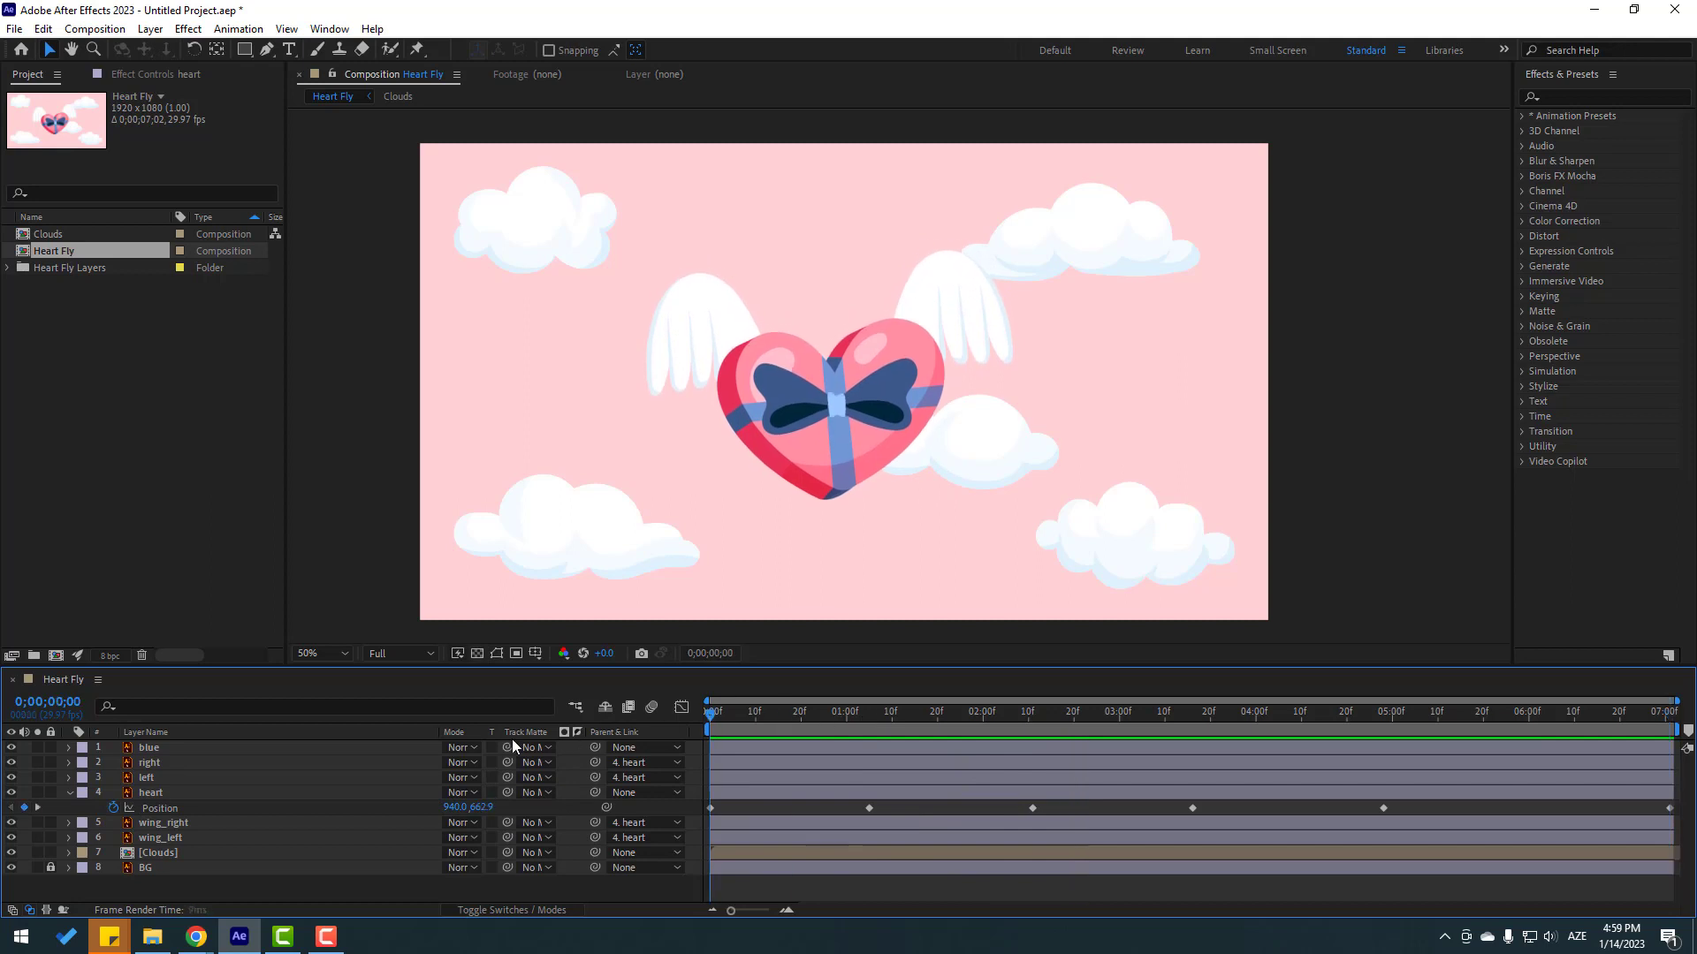
Parent the blue bow-knot layer to the heart layer.
click(835, 405)
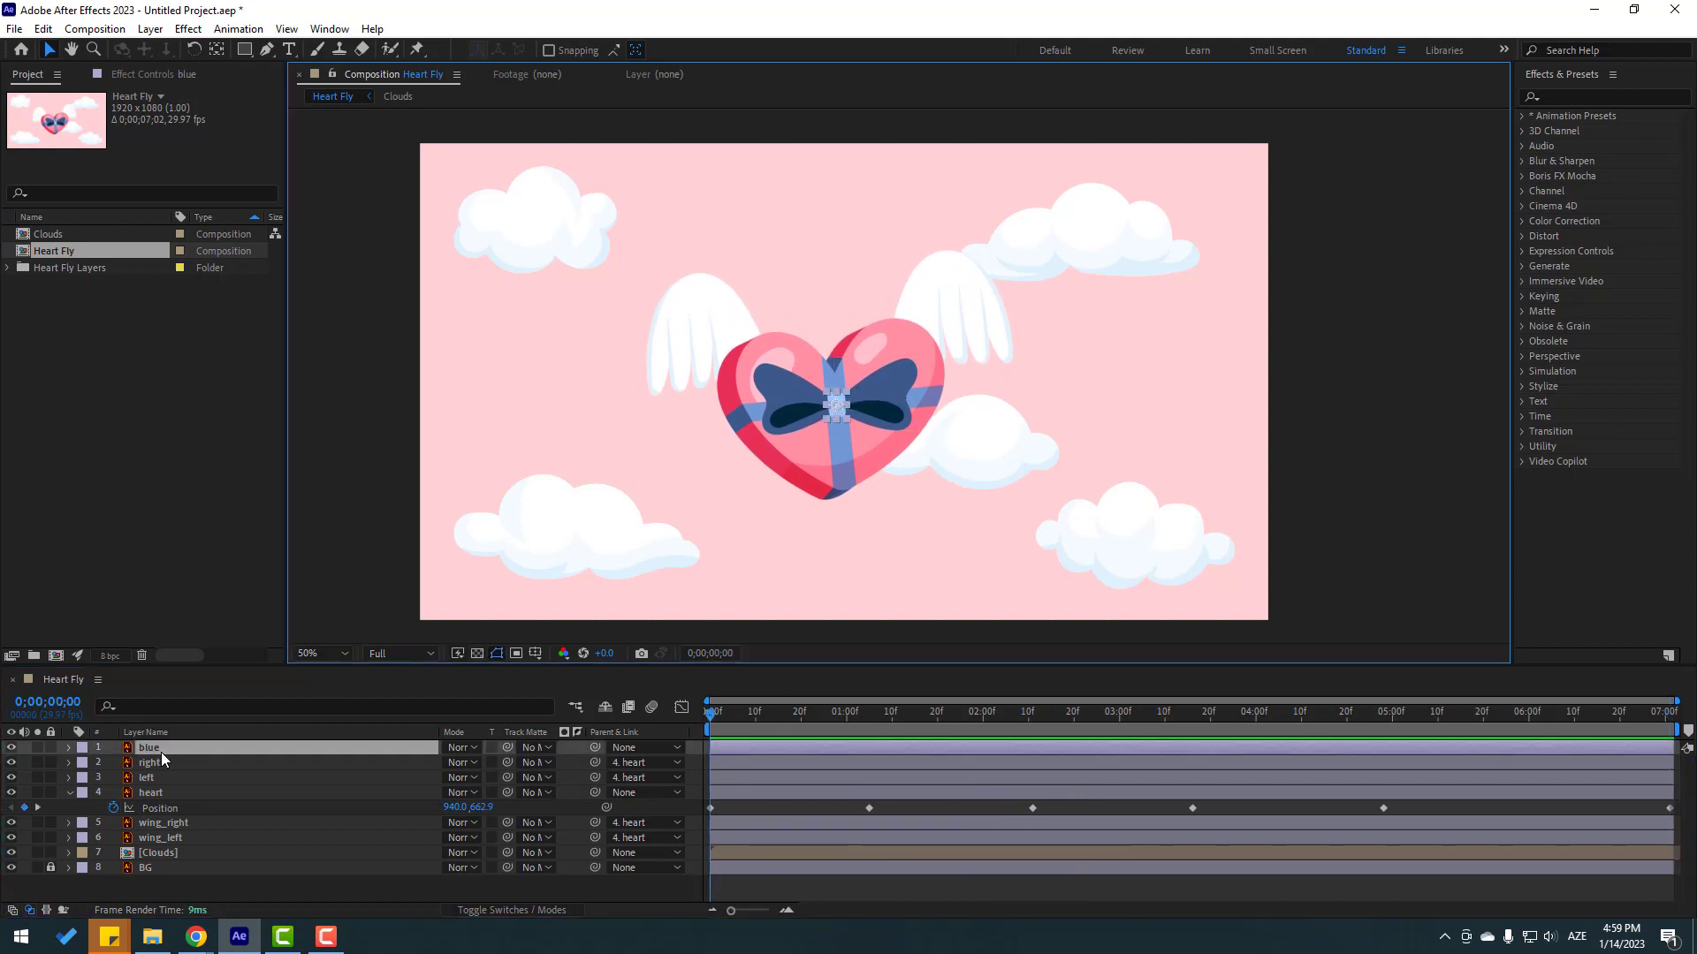
drag(595, 748, 162, 794)
click(145, 888)
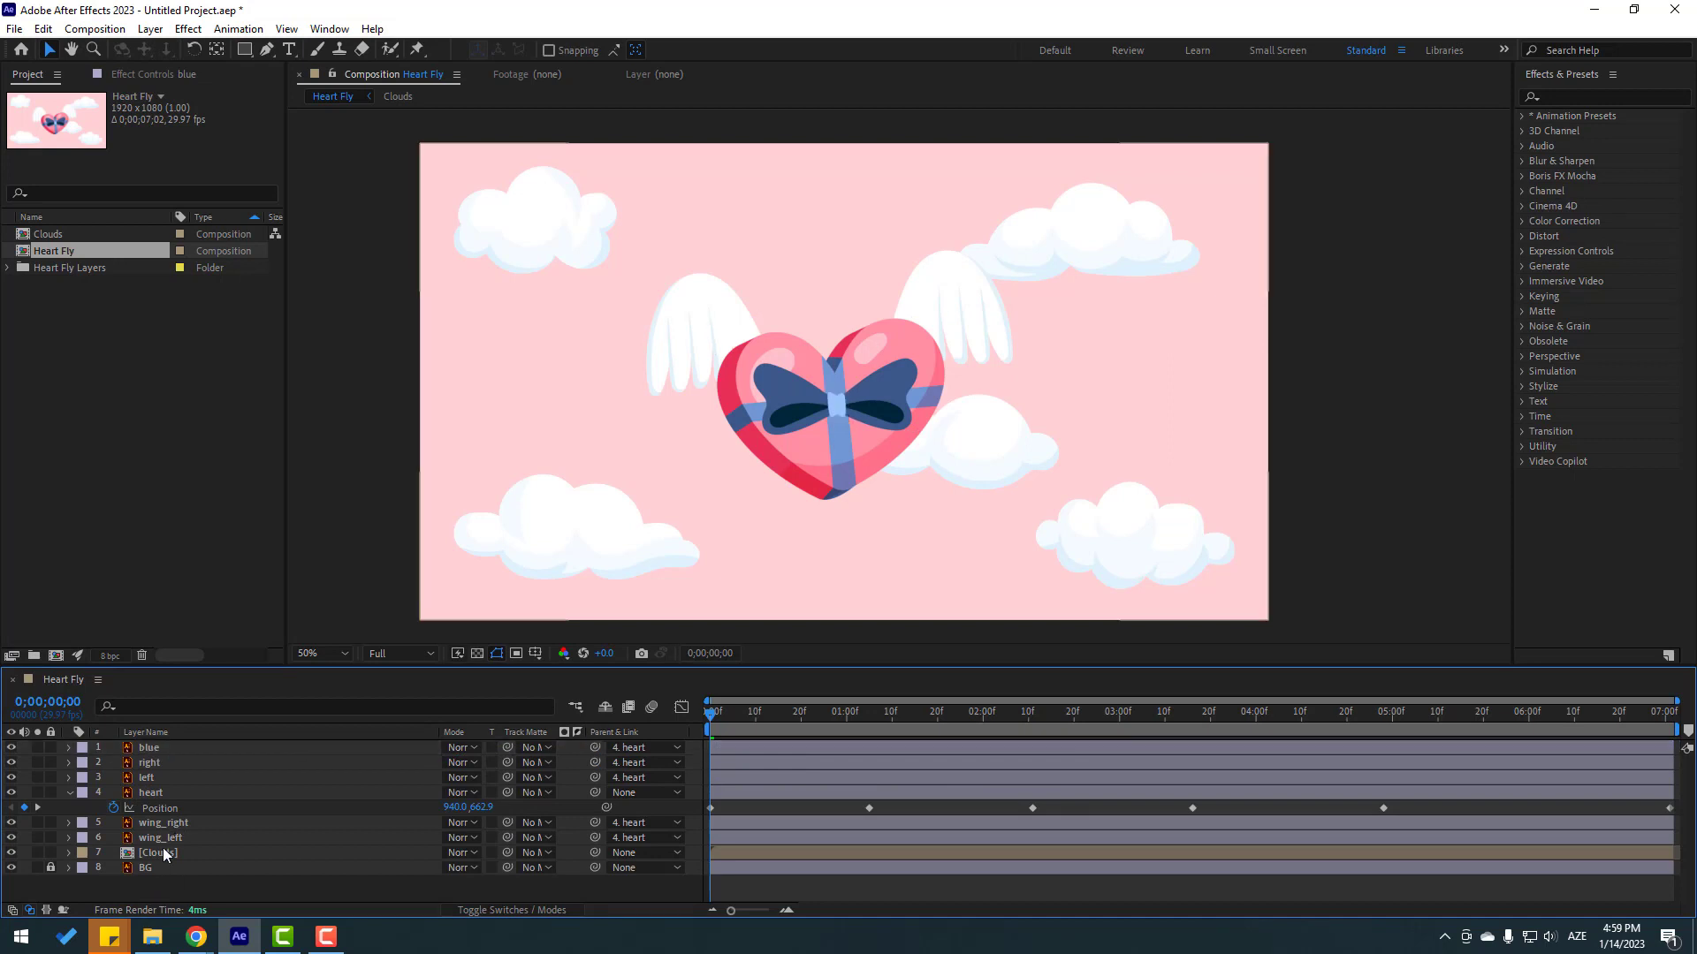
Reveal Rotation on wing_right and wing_left and set a starting keyframe on each at 0;00;00;00.
click(172, 844)
ctrl+click(163, 823)
key(r)
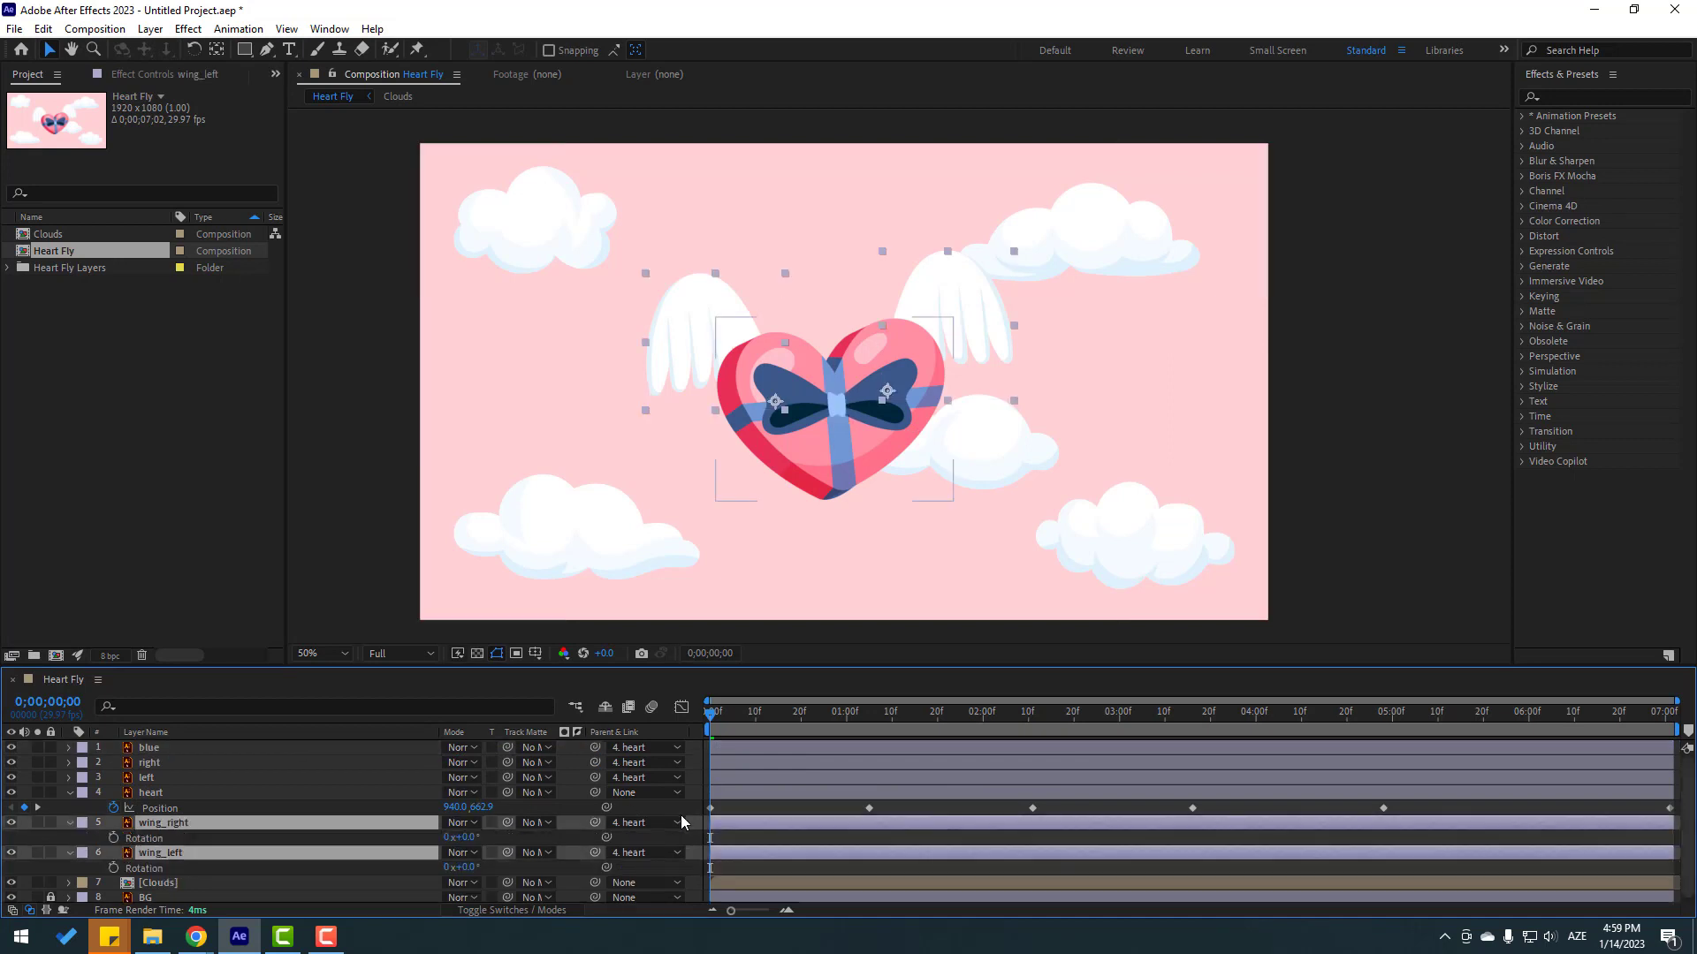
click(113, 838)
click(113, 868)
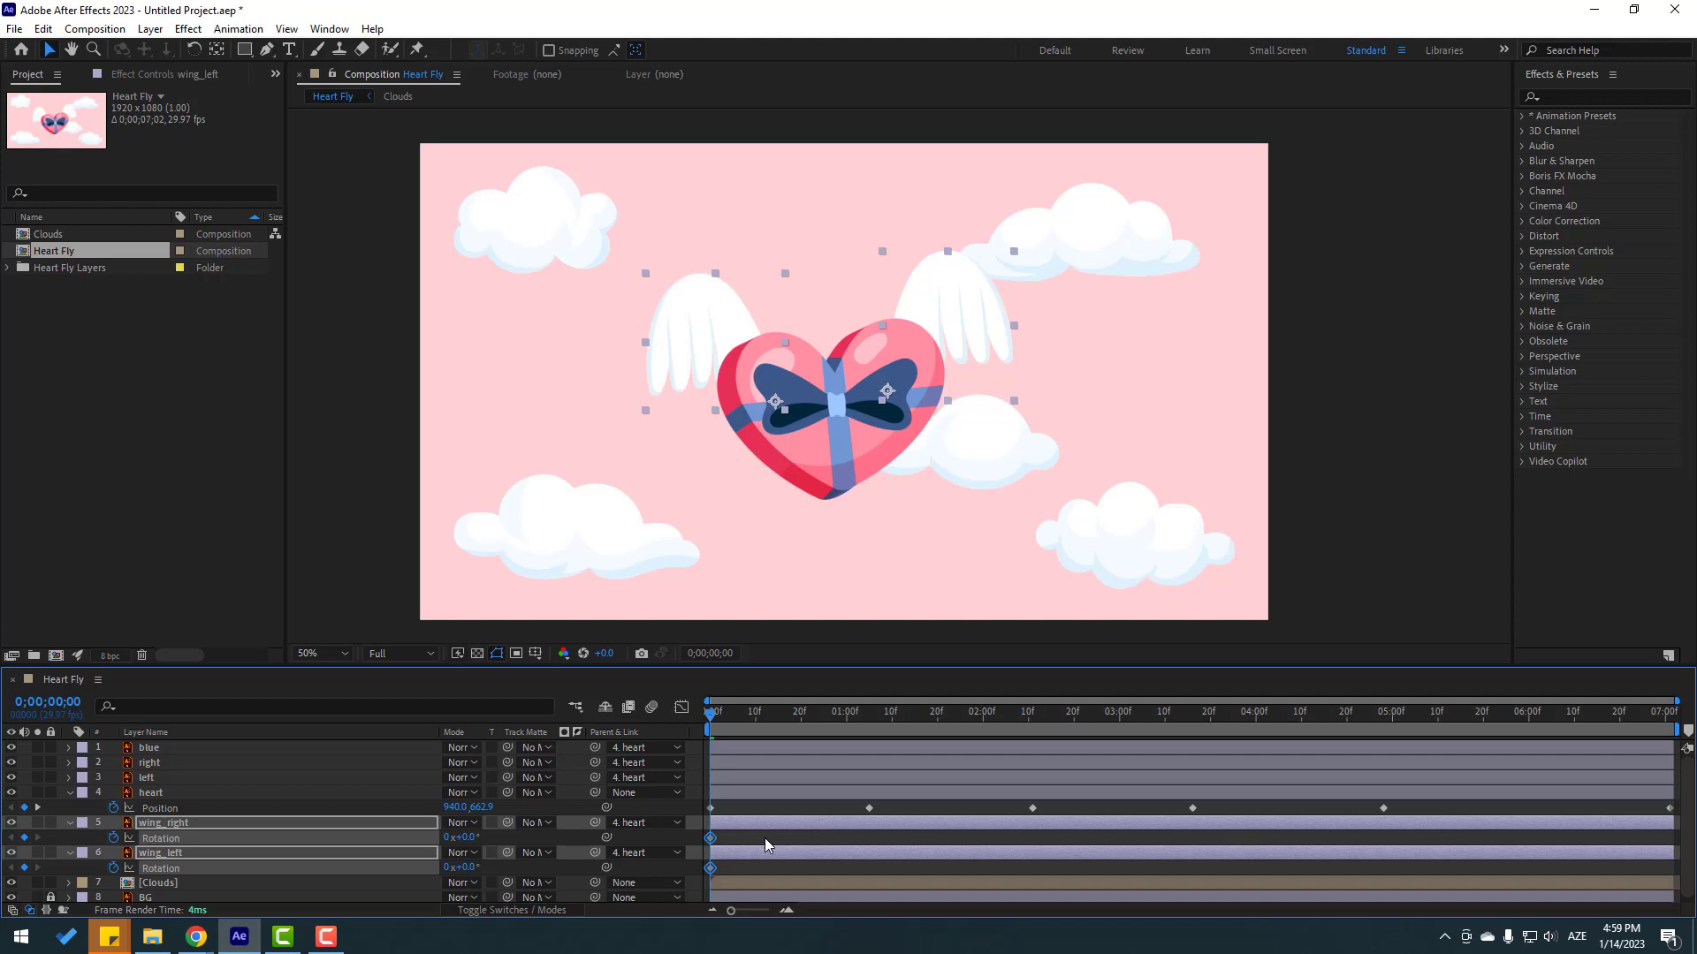
Ten frames in, set wing_right's rotation to 25° and wing_left's rotation to -25°.
click(723, 659)
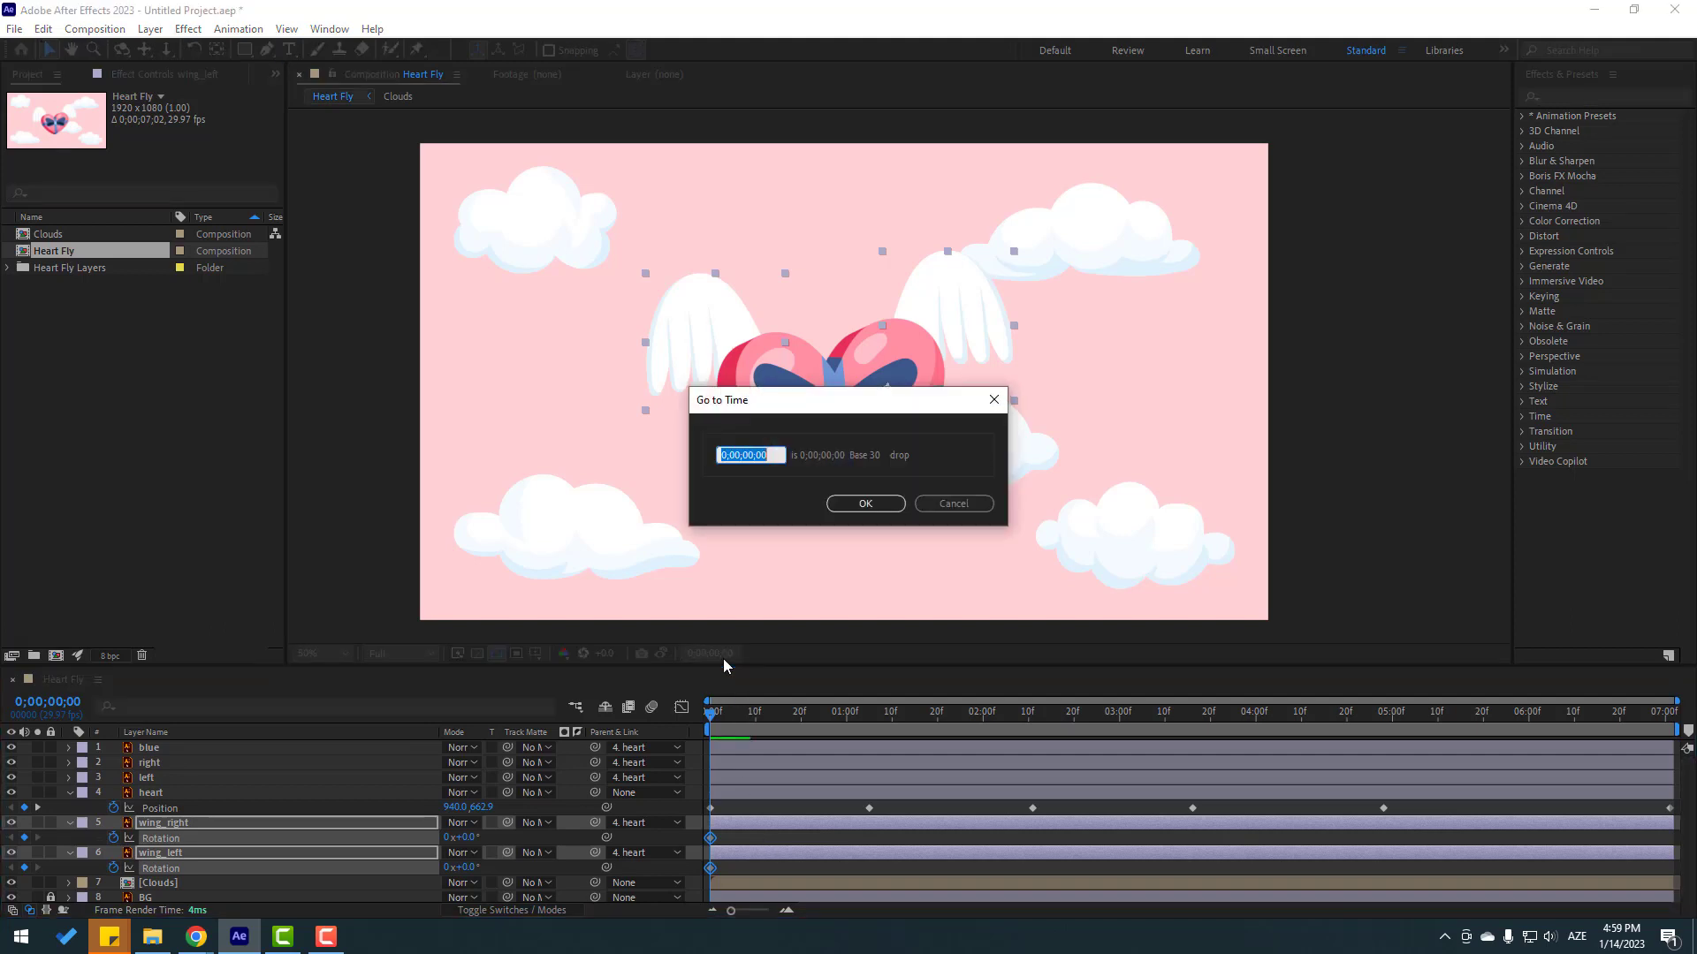
text(+10)
click(865, 504)
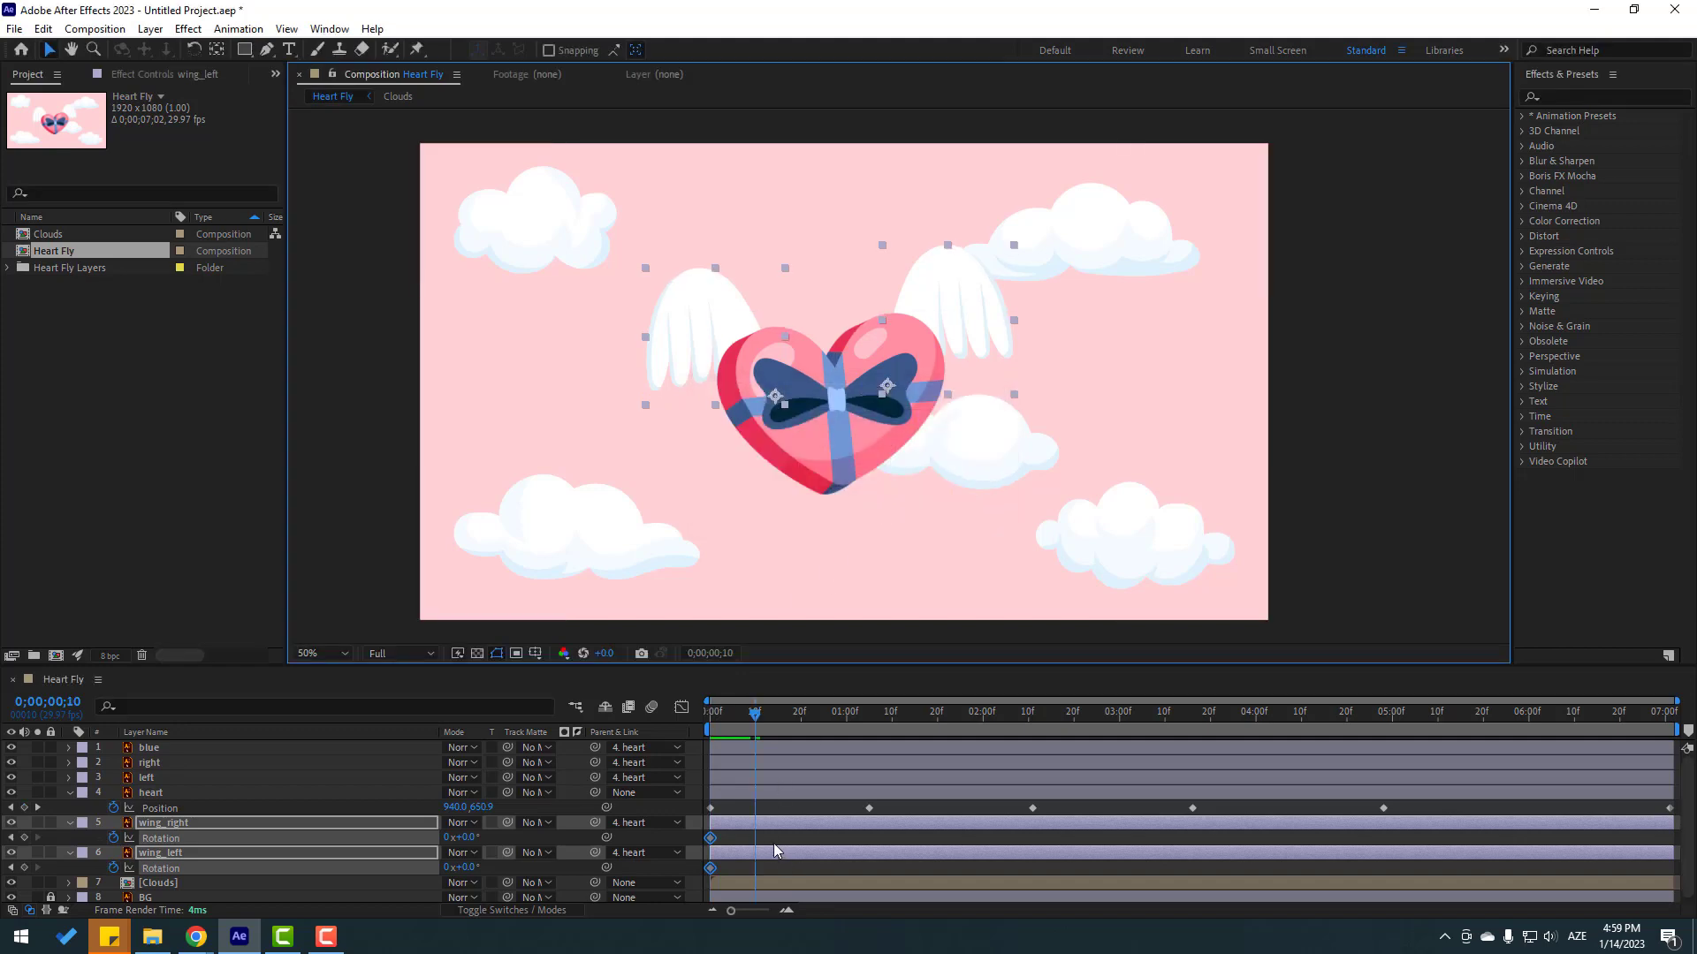
click(776, 836)
drag(463, 838, 505, 838)
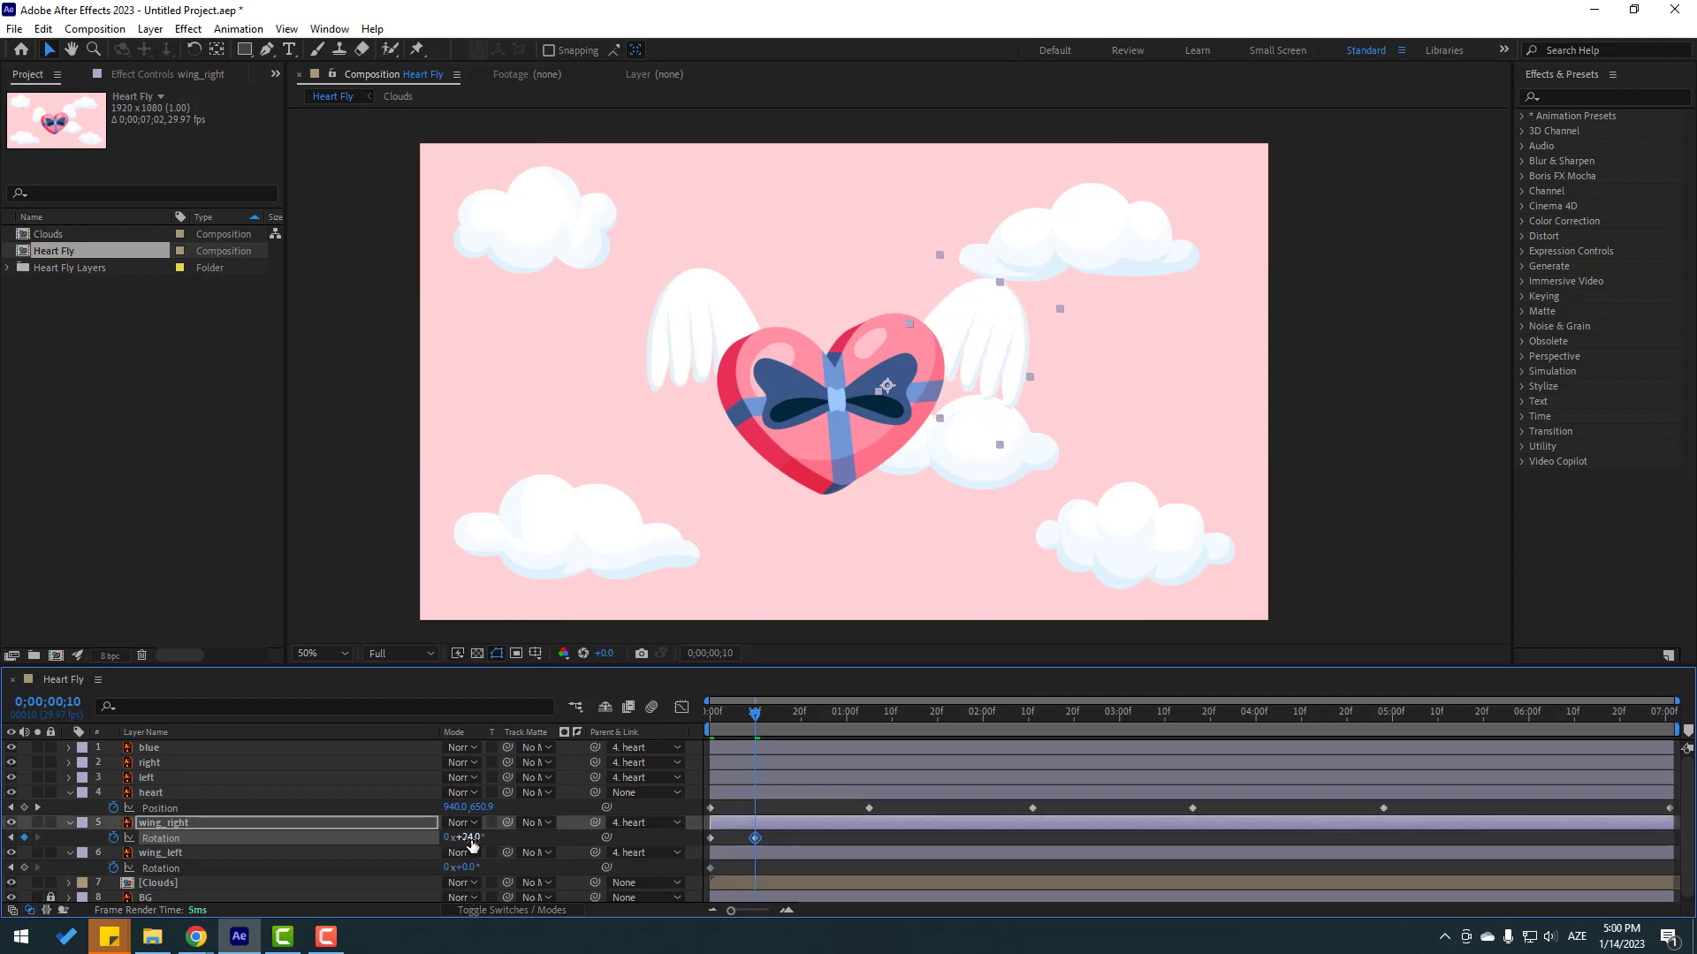
key(Return)
text(-25)
key(Return)
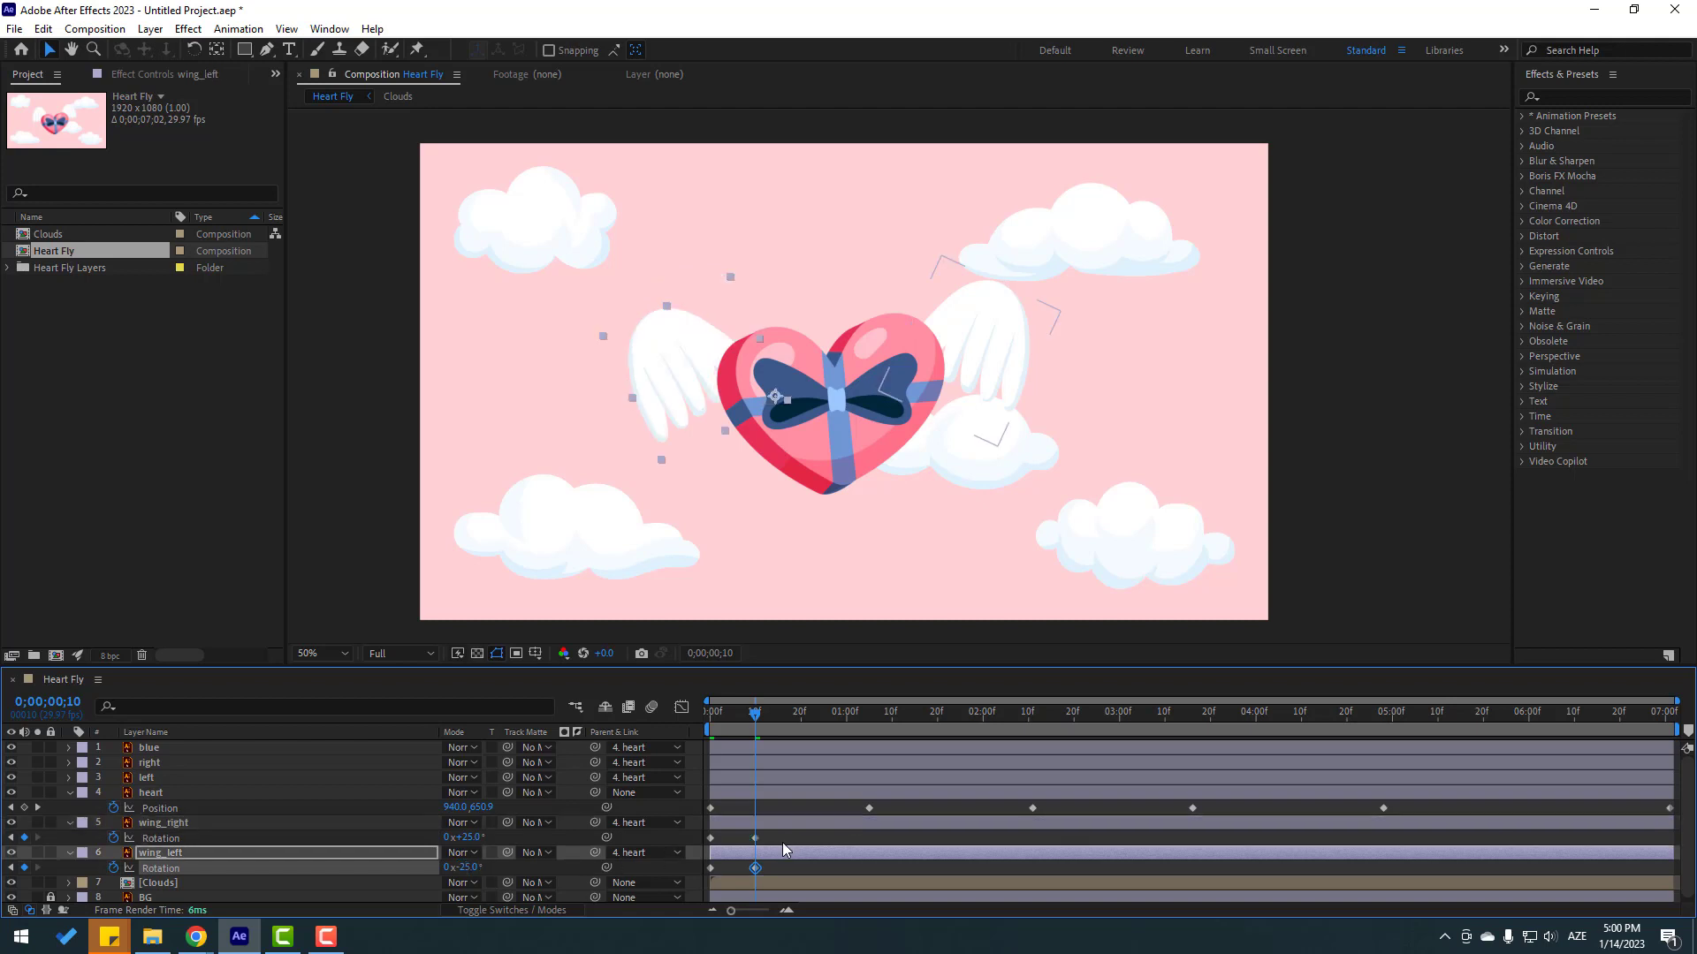
Copy the first Rotation keyframe of wing_right and of wing_left to 0;00;00;20 on the same layer.
key(shift+Page_Down)
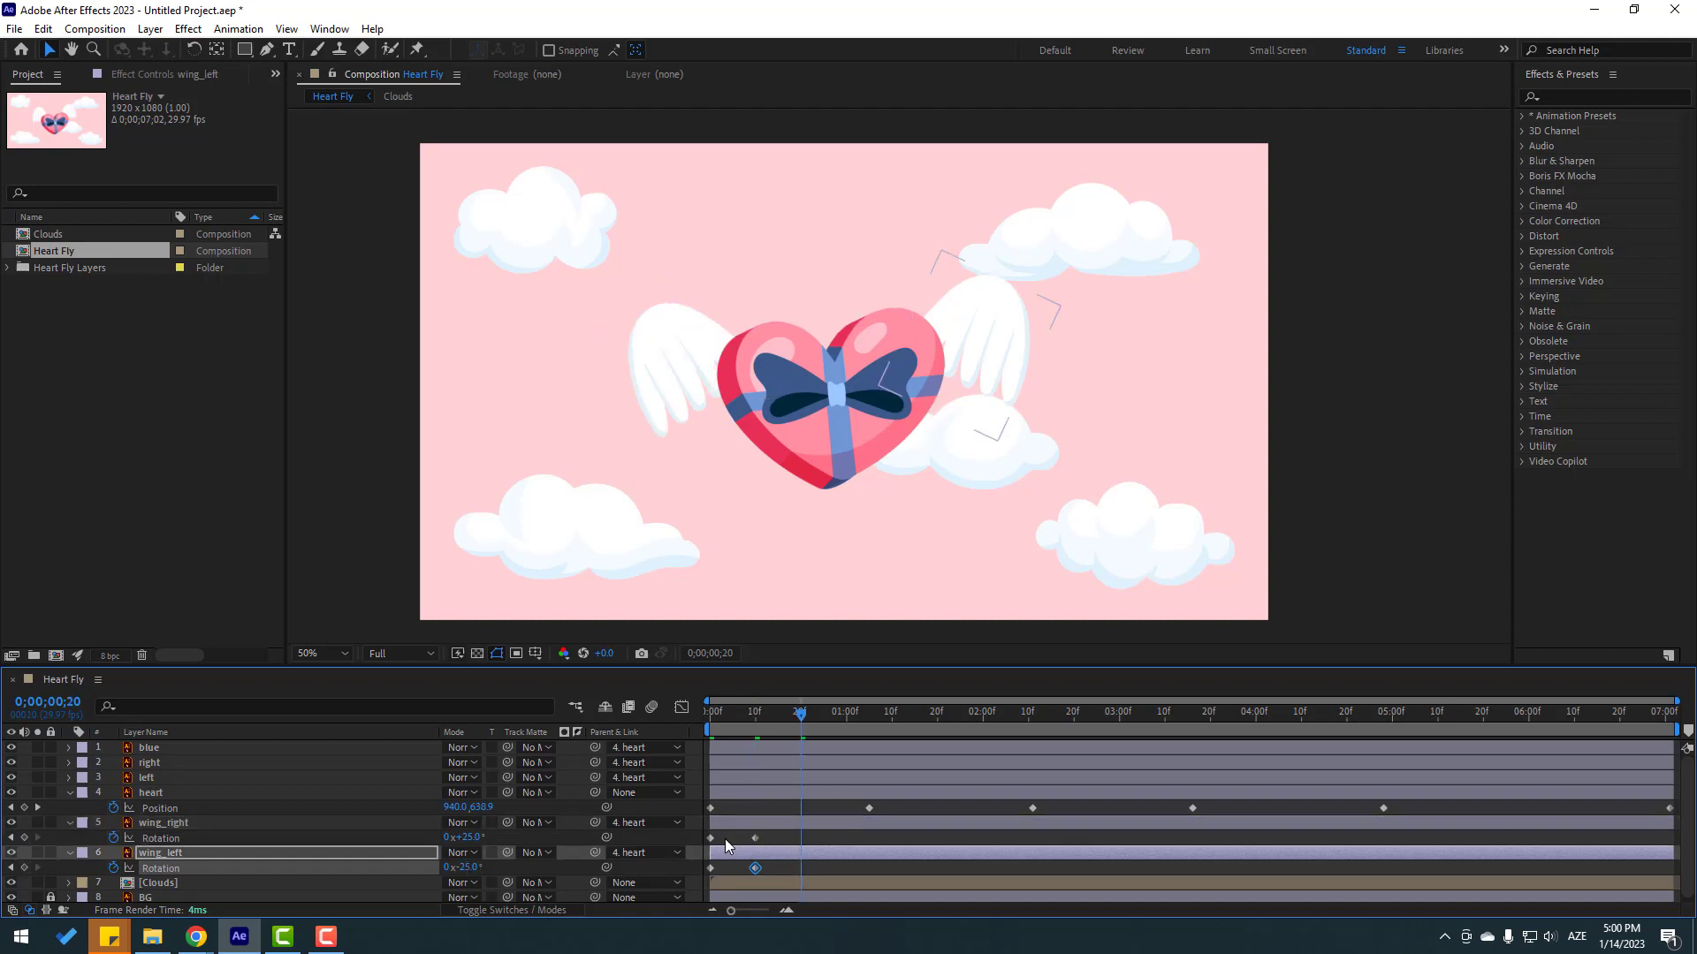
click(710, 838)
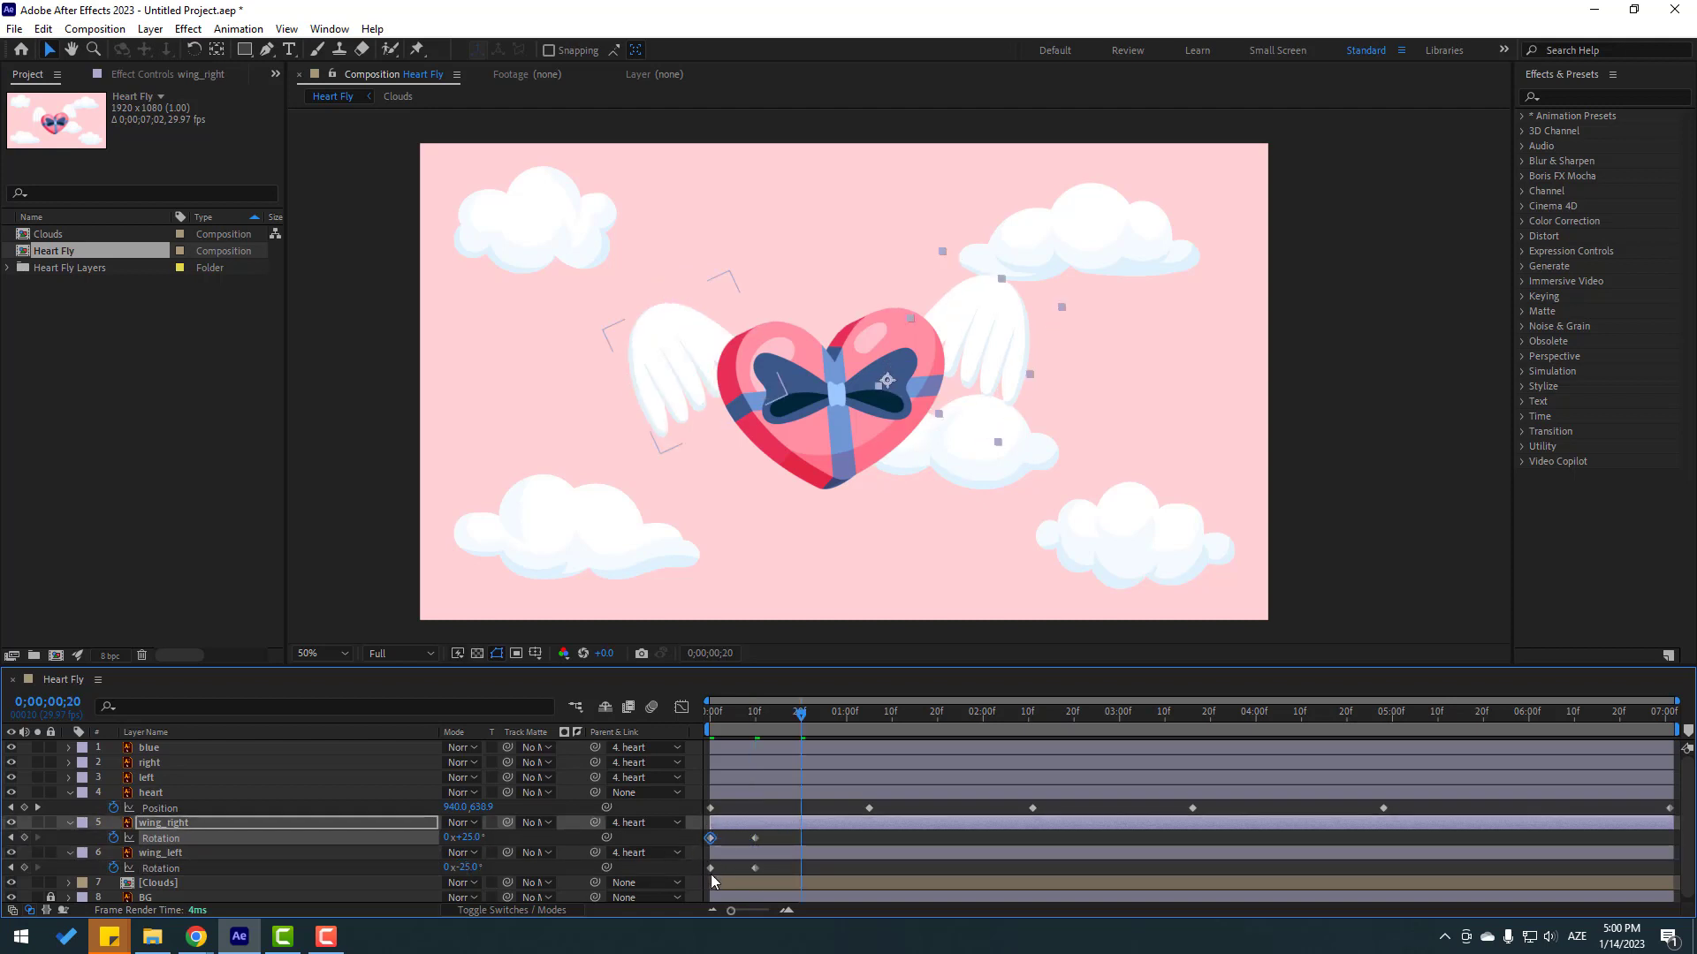
key(ctrl+c)
key(ctrl+v)
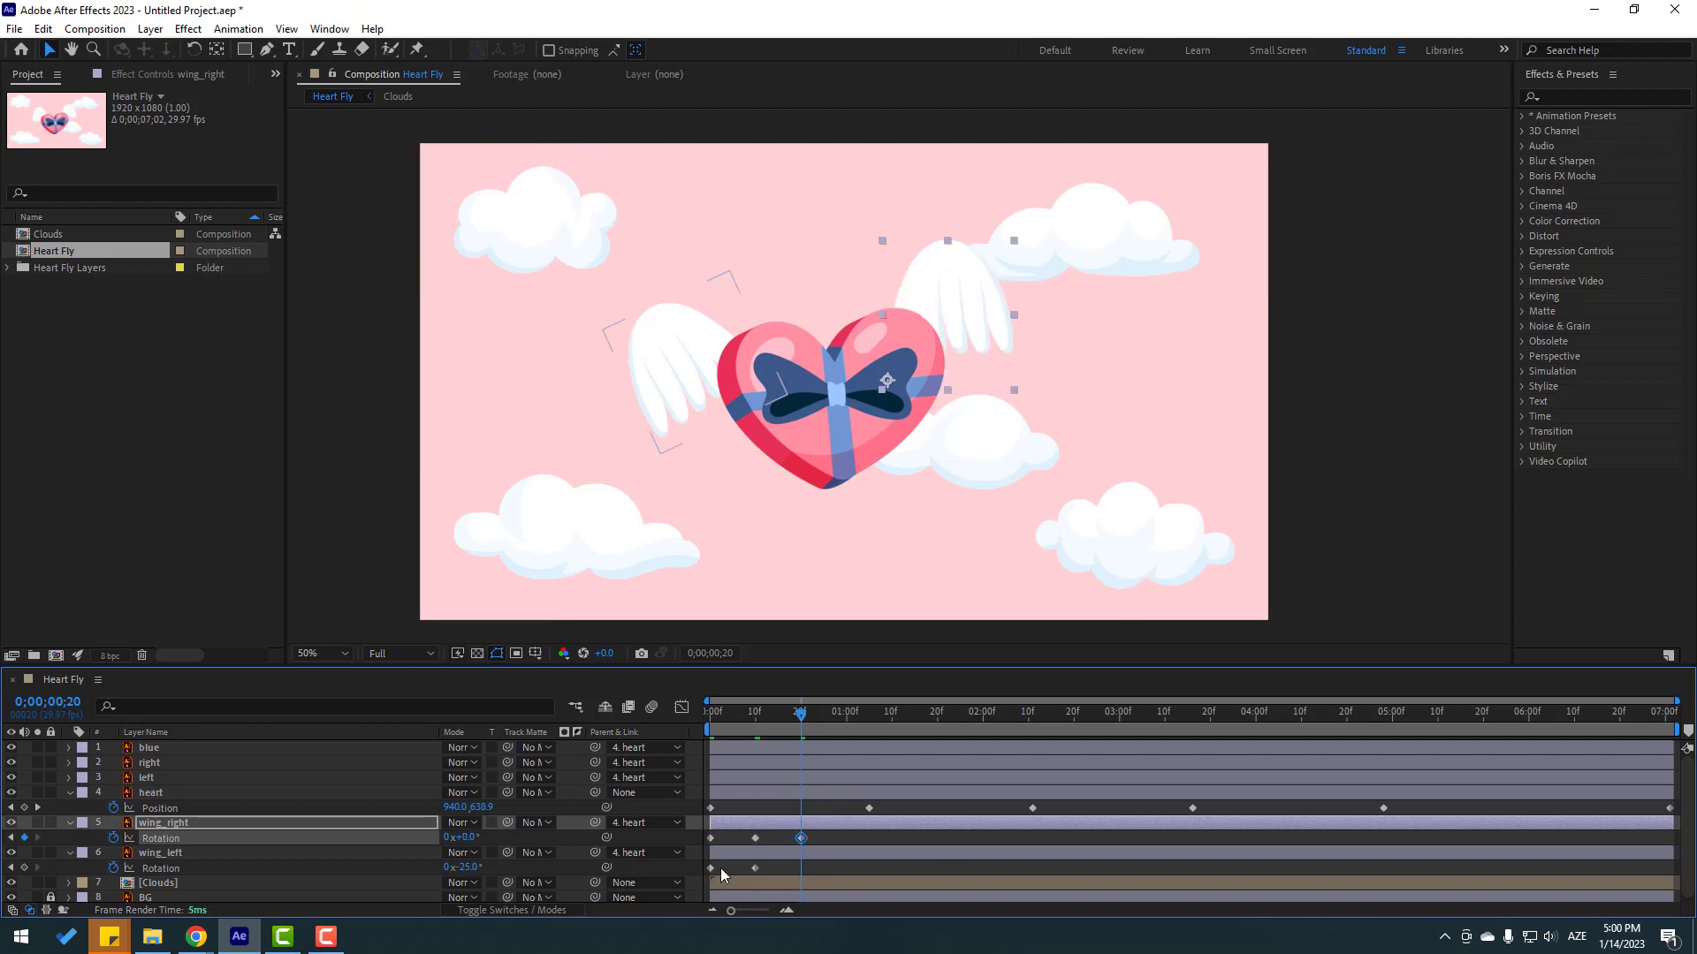
click(710, 868)
key(ctrl+c)
key(ctrl+v)
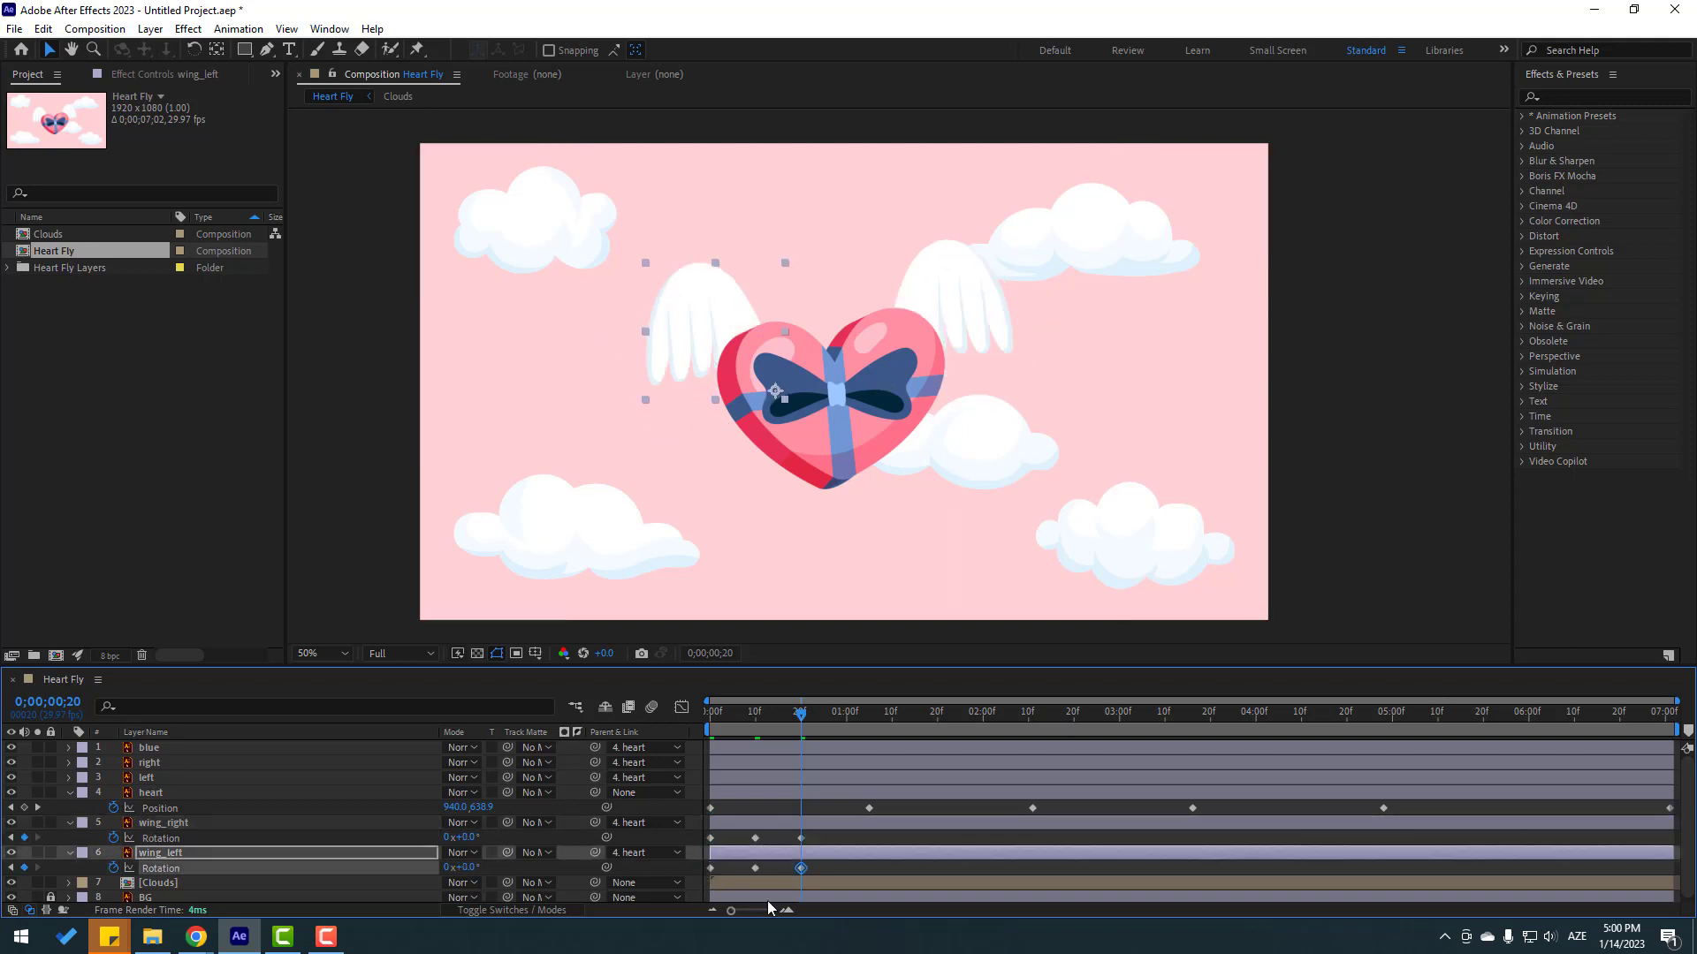
Play back the wing flap animation.
key(space)
key(space)
key(space)
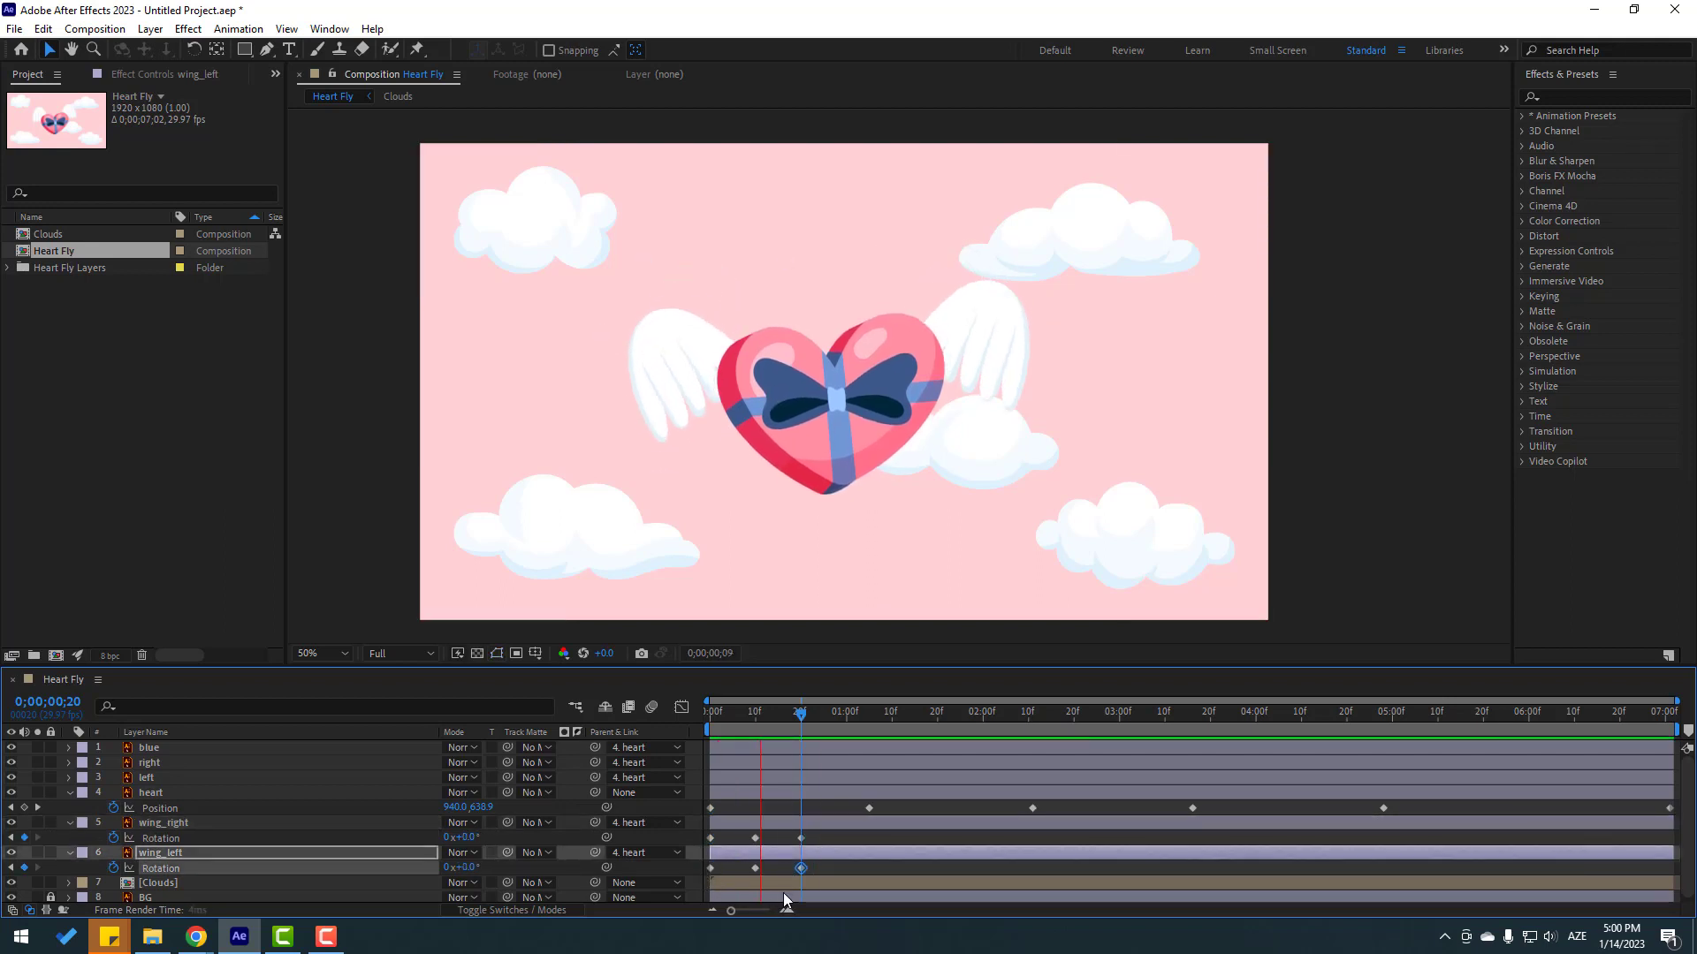
key(space)
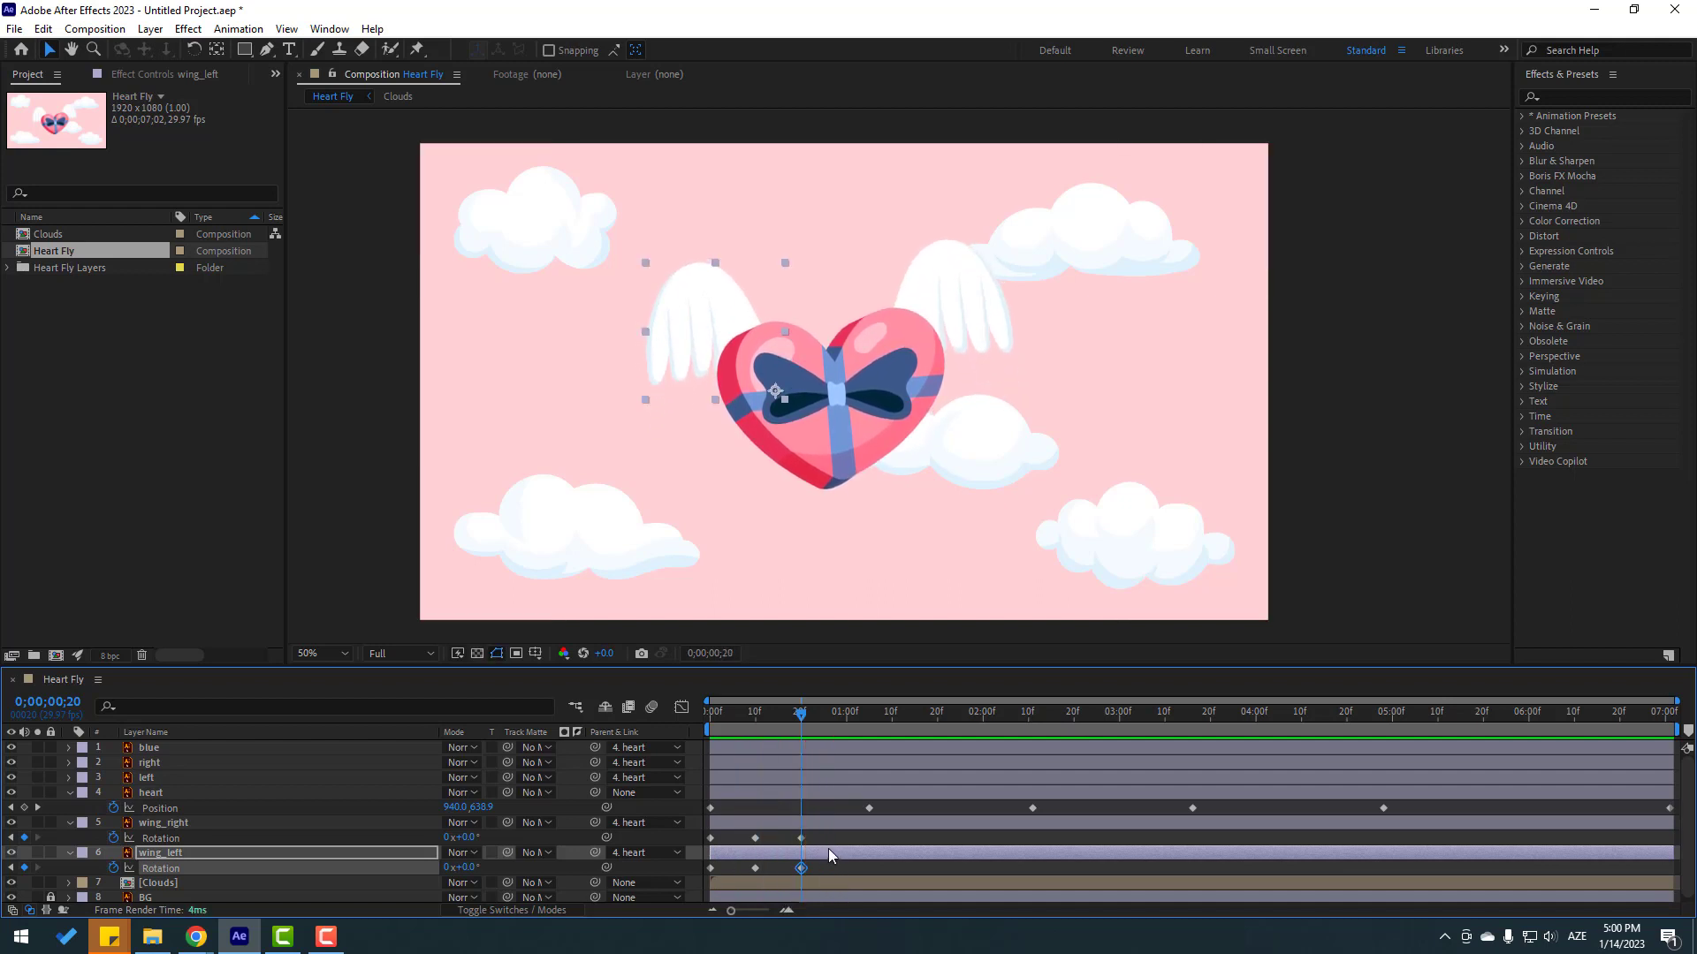
Apply Easy Ease to all Rotation keyframes of wing_right and wing_left.
drag(826, 879, 707, 841)
right_click(712, 843)
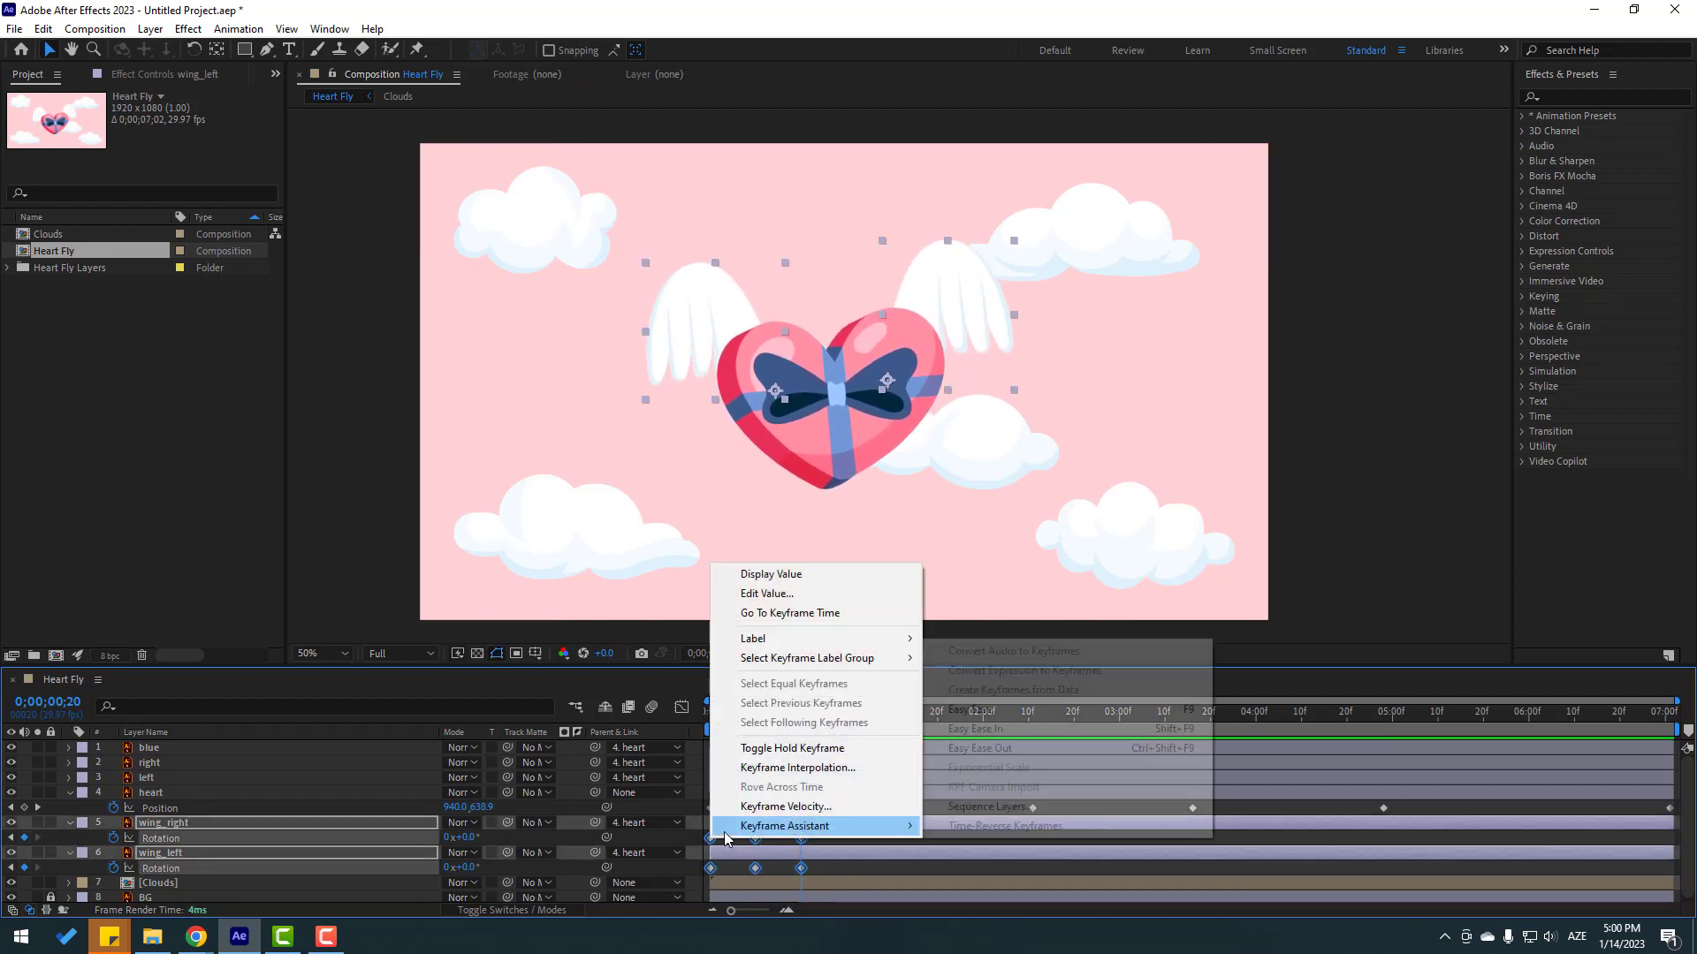
mouse_move(822, 826)
click(1193, 711)
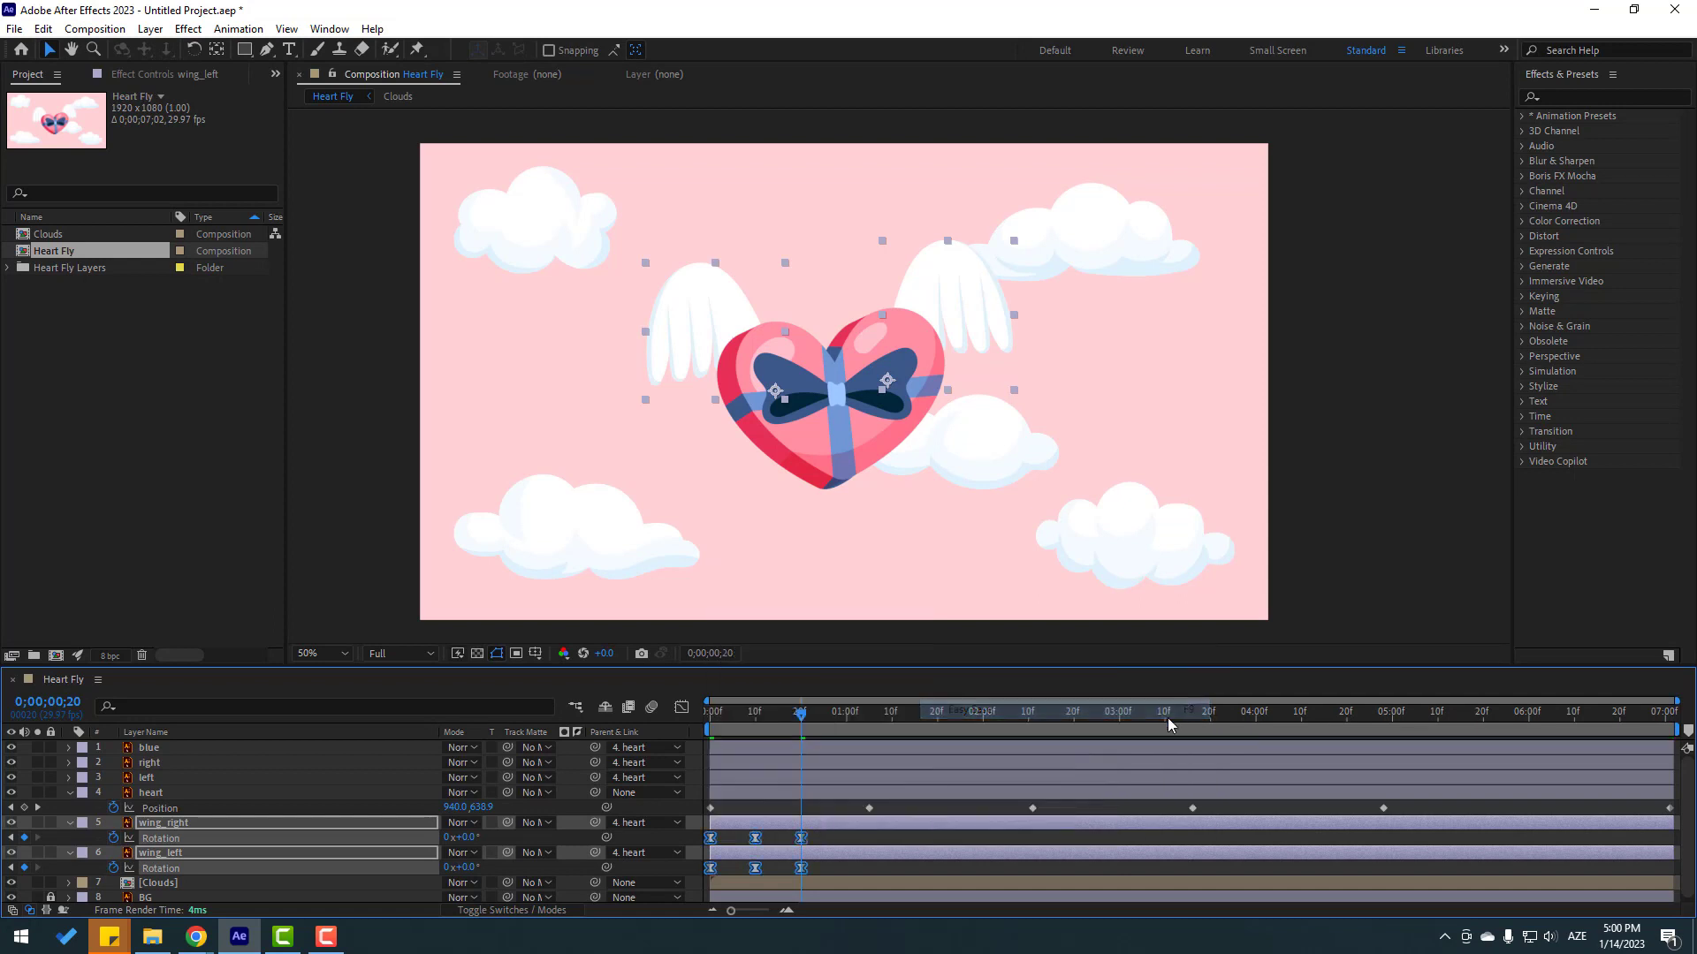
Add the expression loopOutDuration(type = "cycle", duration = 0) to wing_right's Rotation.
click(824, 837)
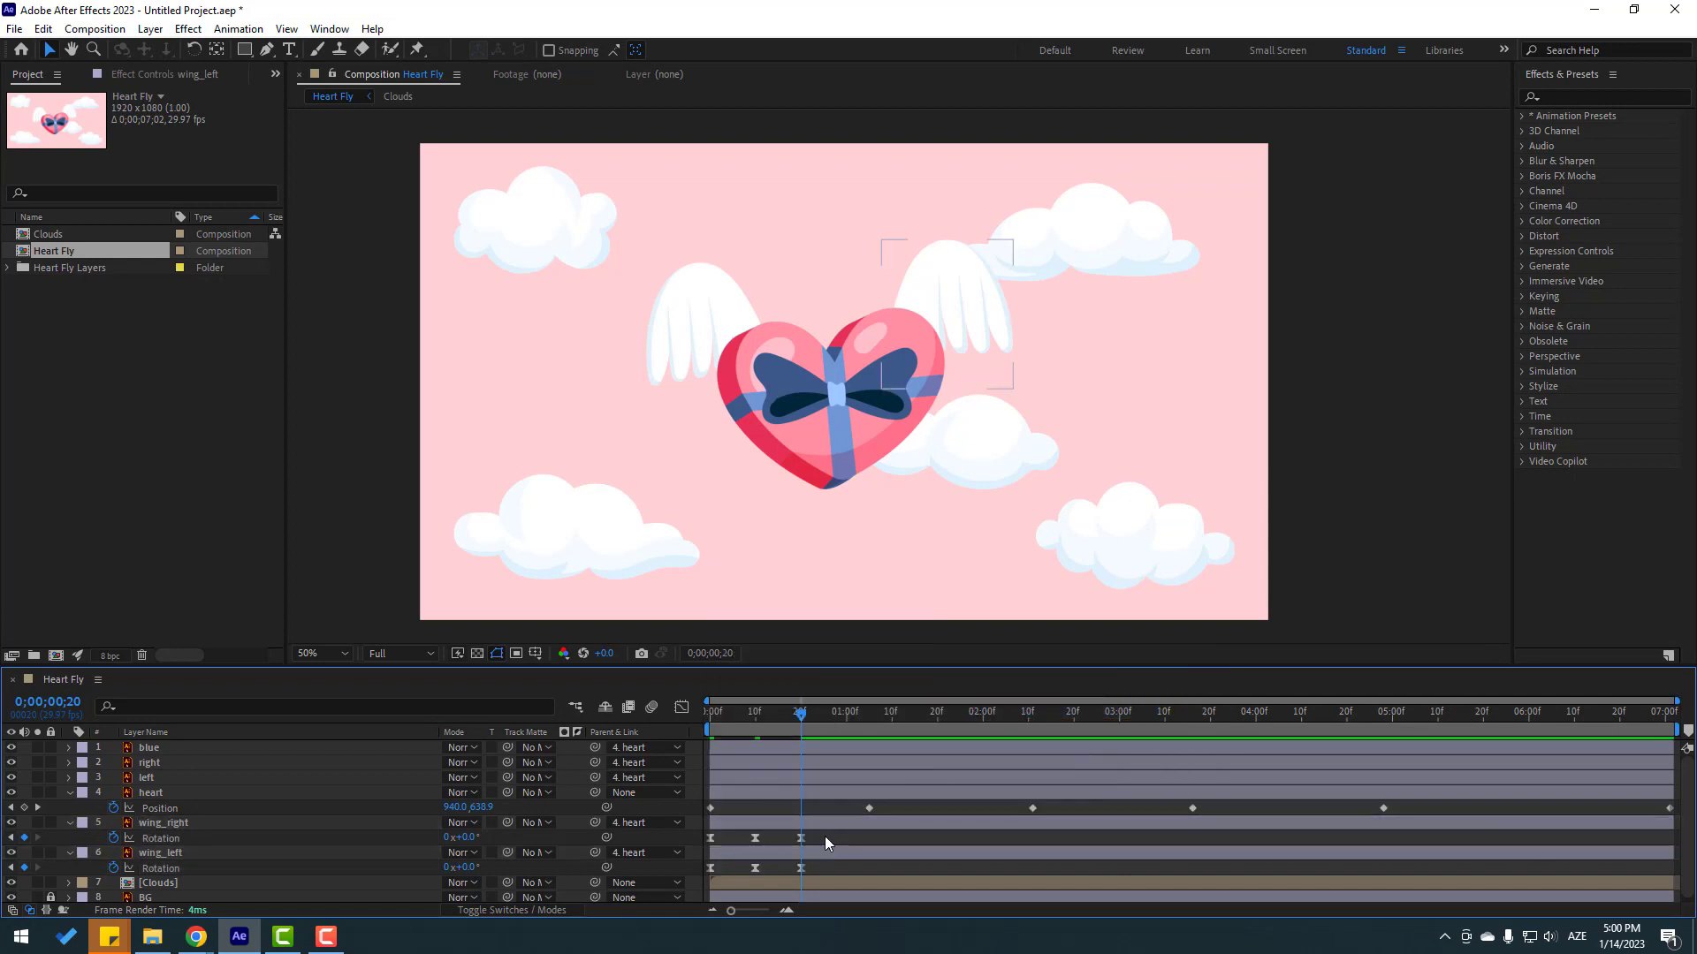
drag(814, 839, 682, 863)
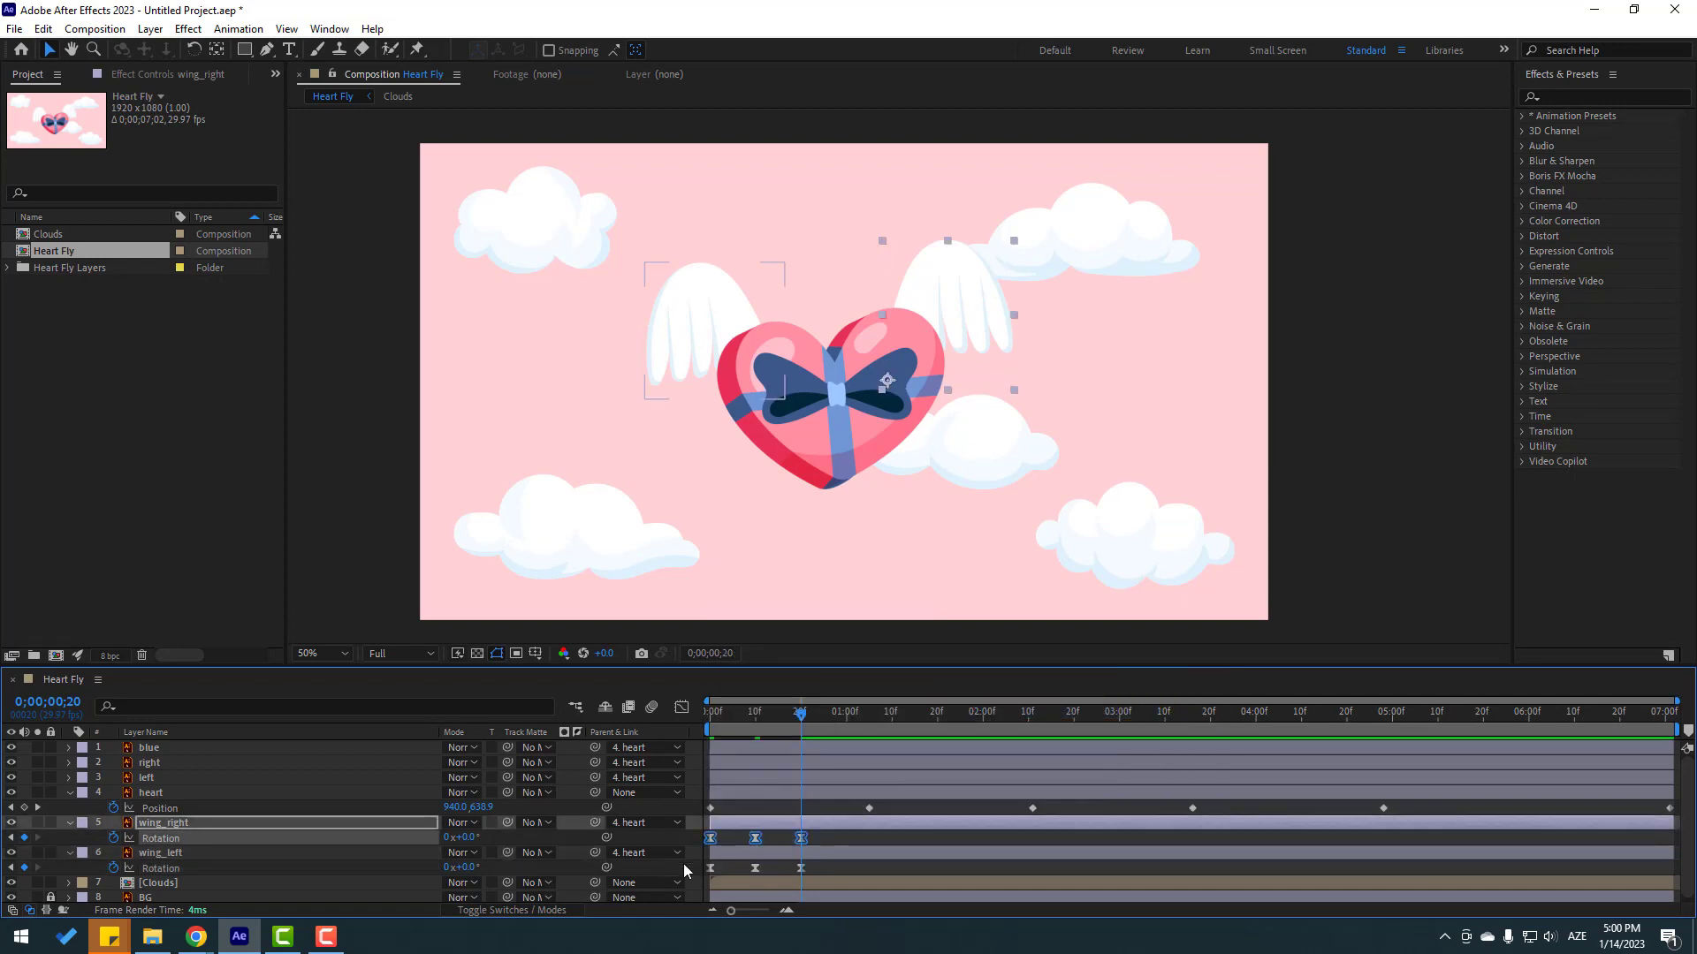
alt+click(113, 837)
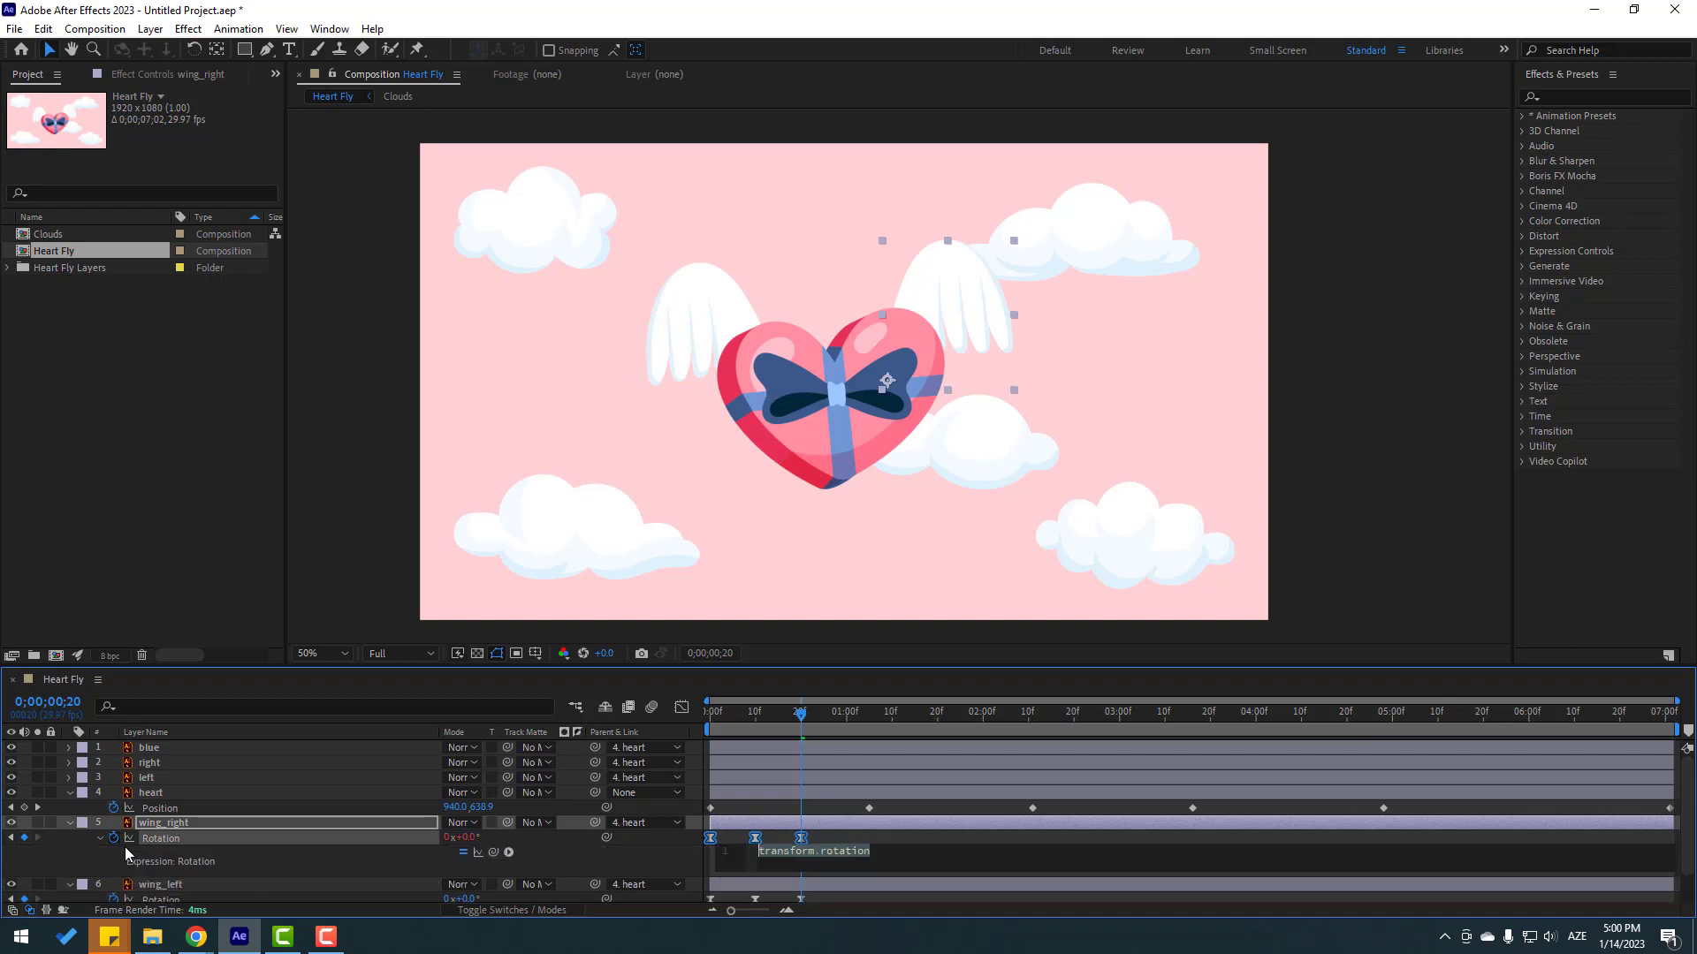
click(510, 854)
mouse_move(610, 743)
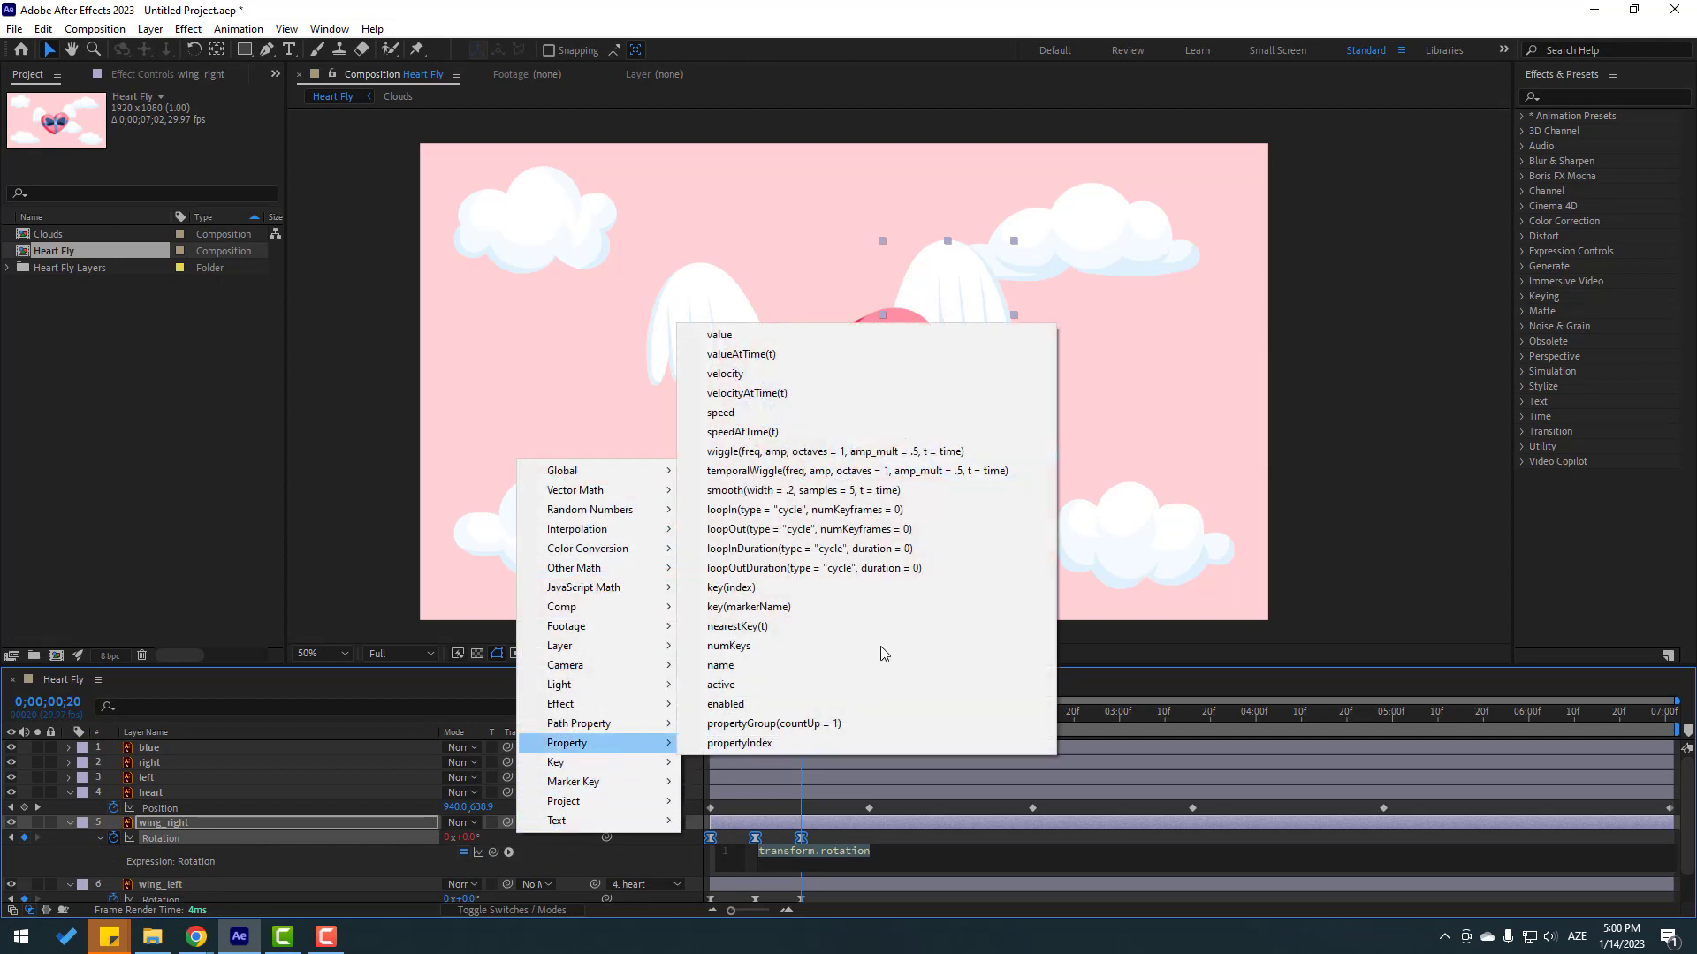
click(814, 570)
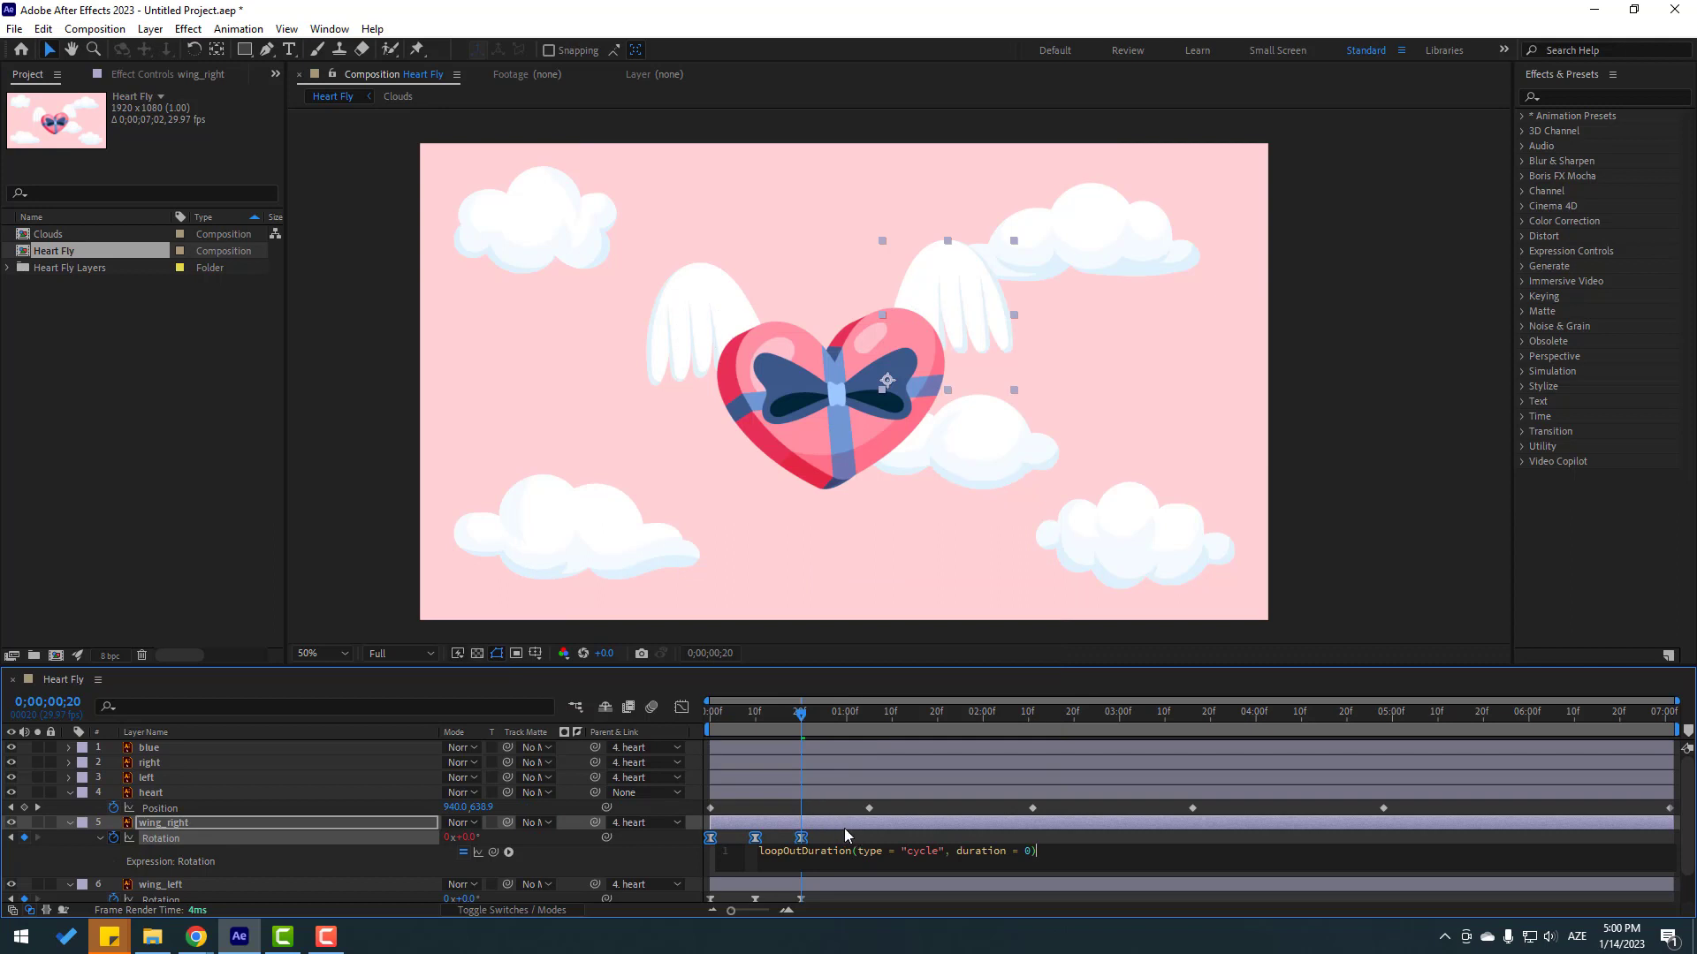
click(1073, 836)
Add the expression loopOutDuration(type = "cycle", duration = 0) to wing_left's Rotation.
scroll(1034, 848, down, 1)
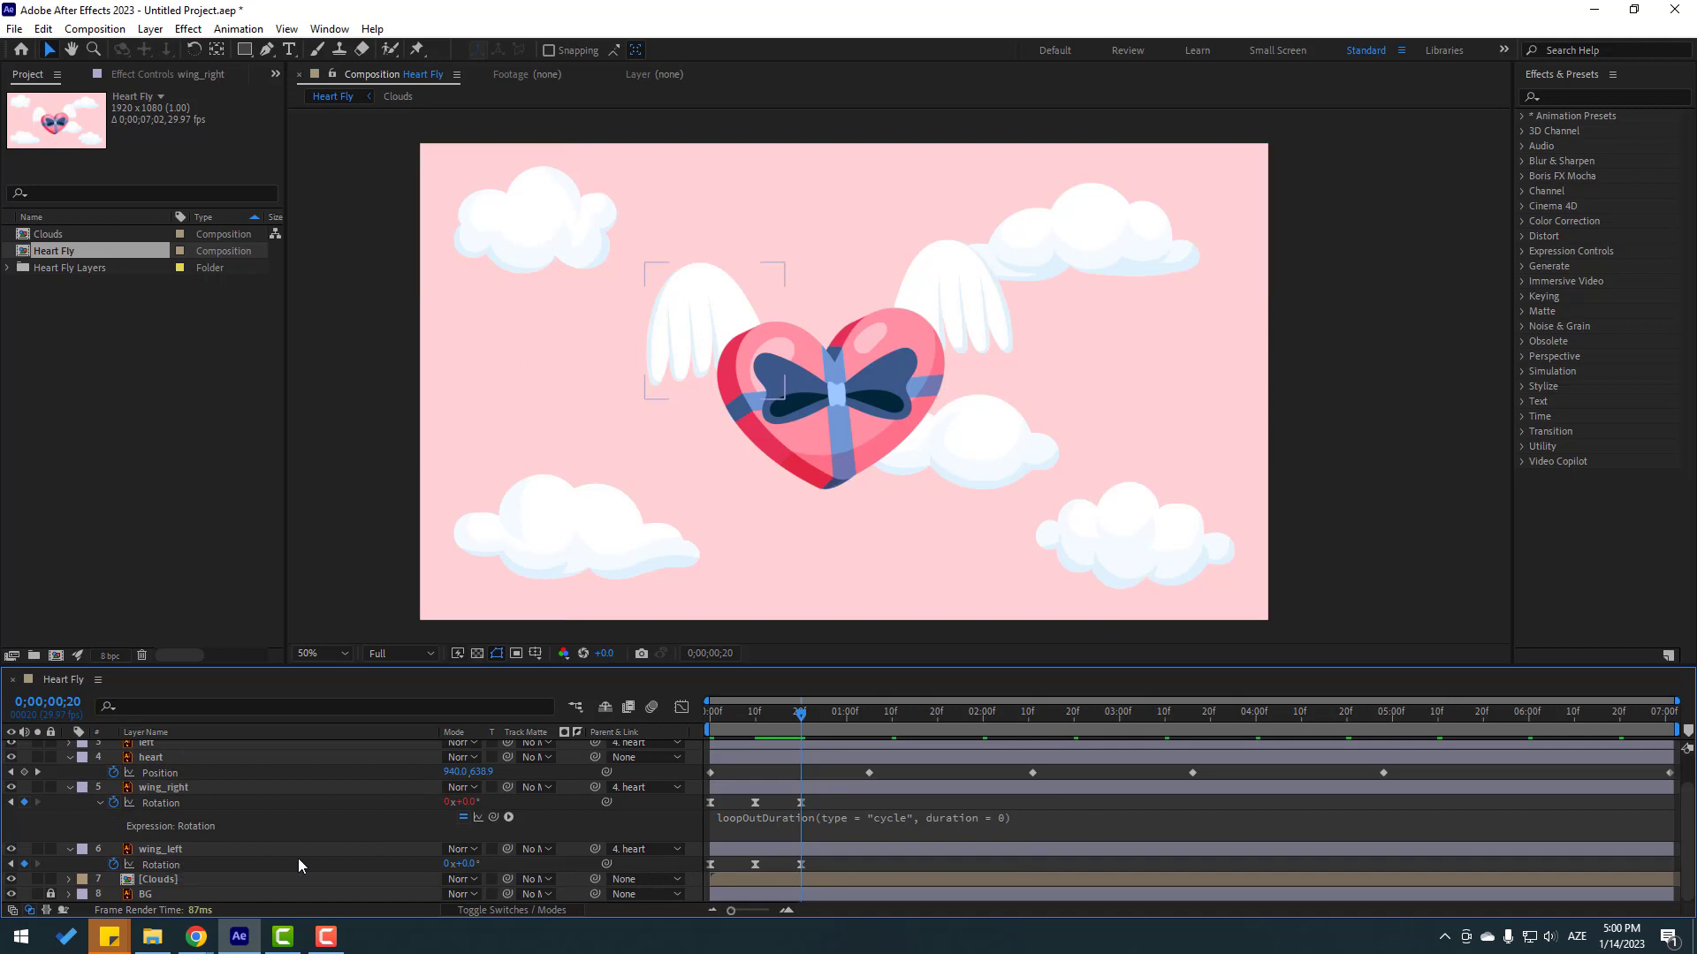
drag(835, 865, 693, 889)
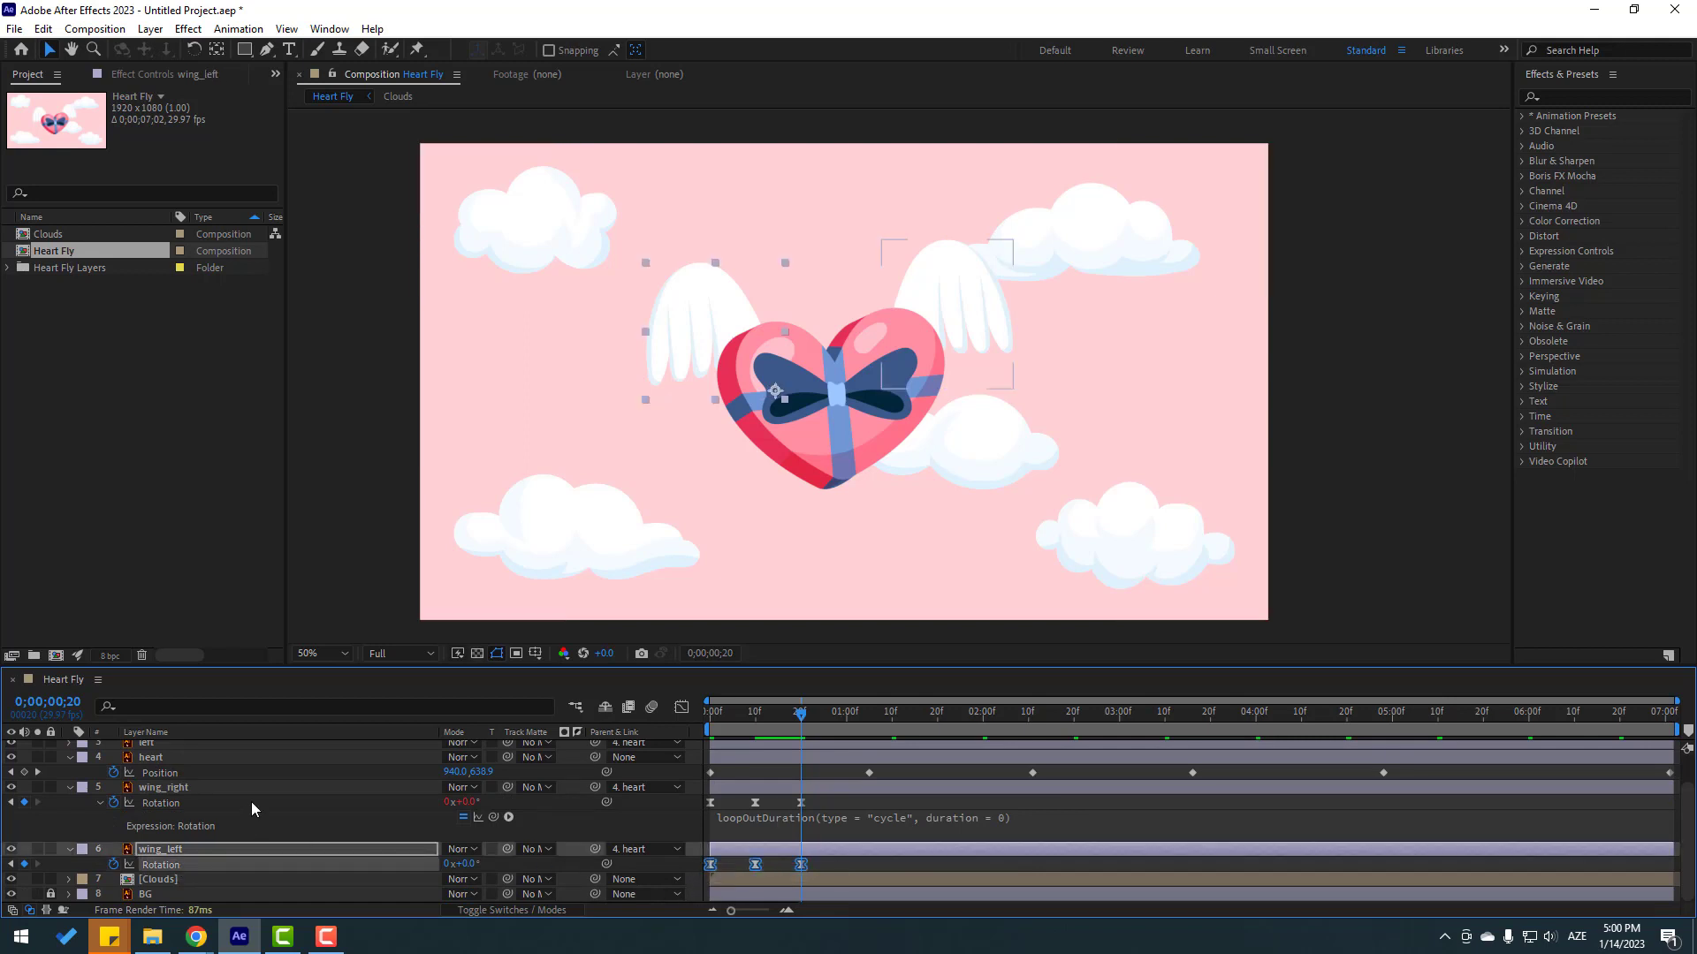
alt+click(113, 866)
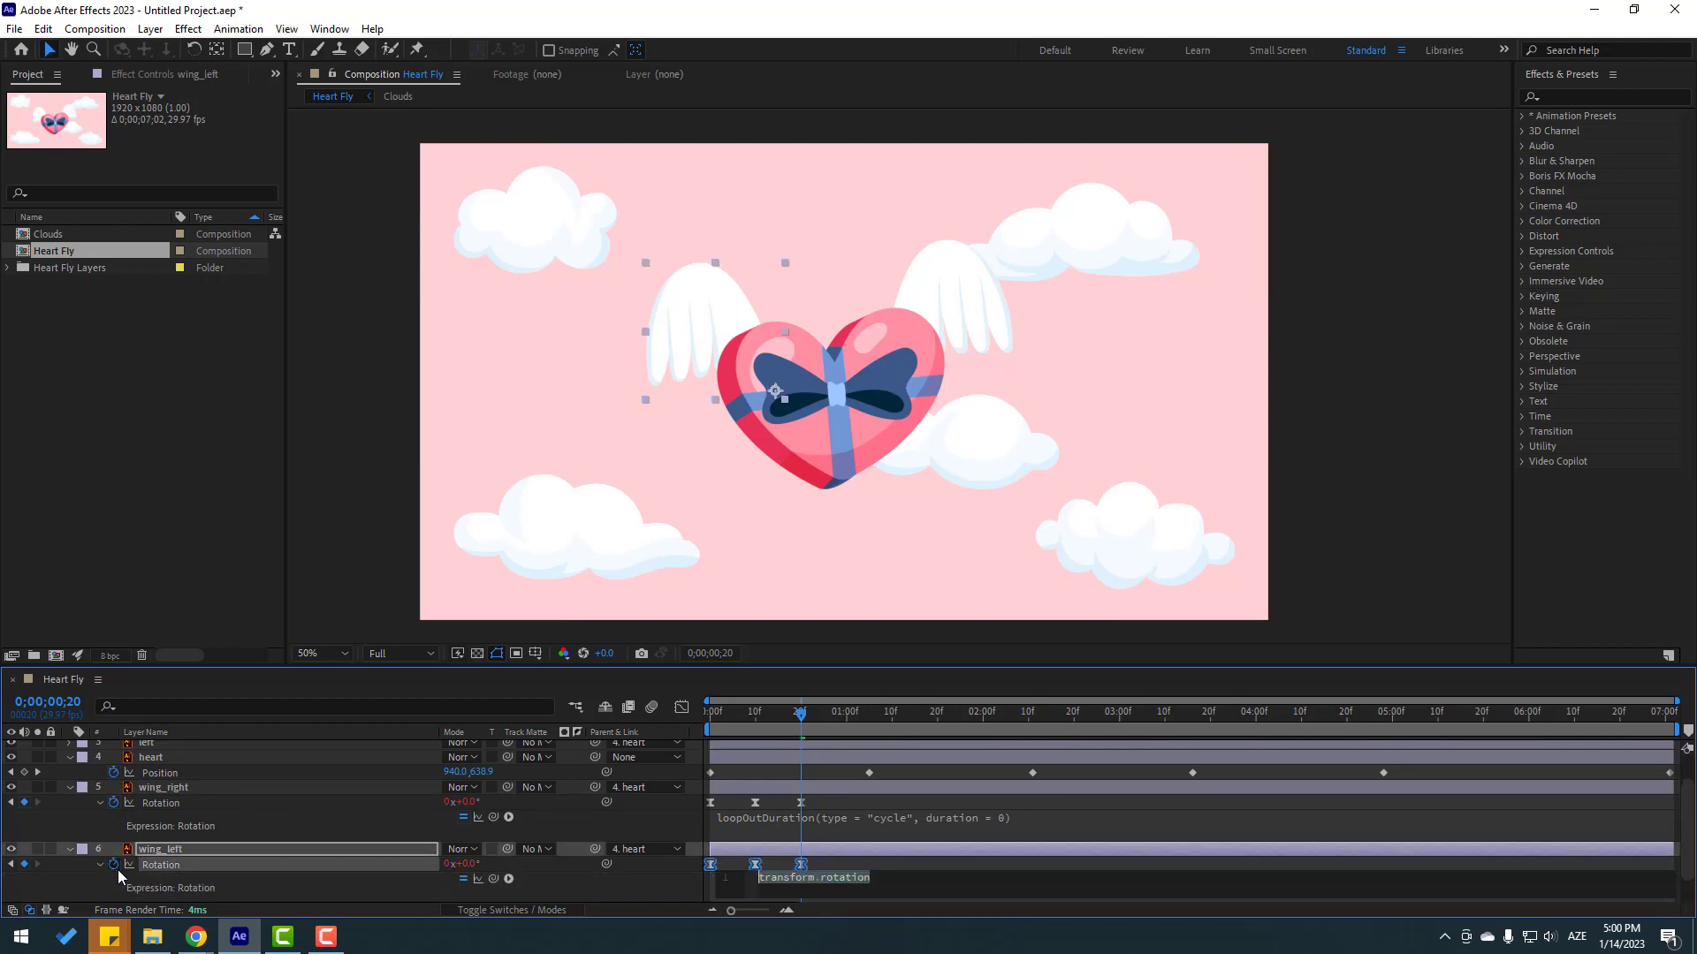
click(508, 879)
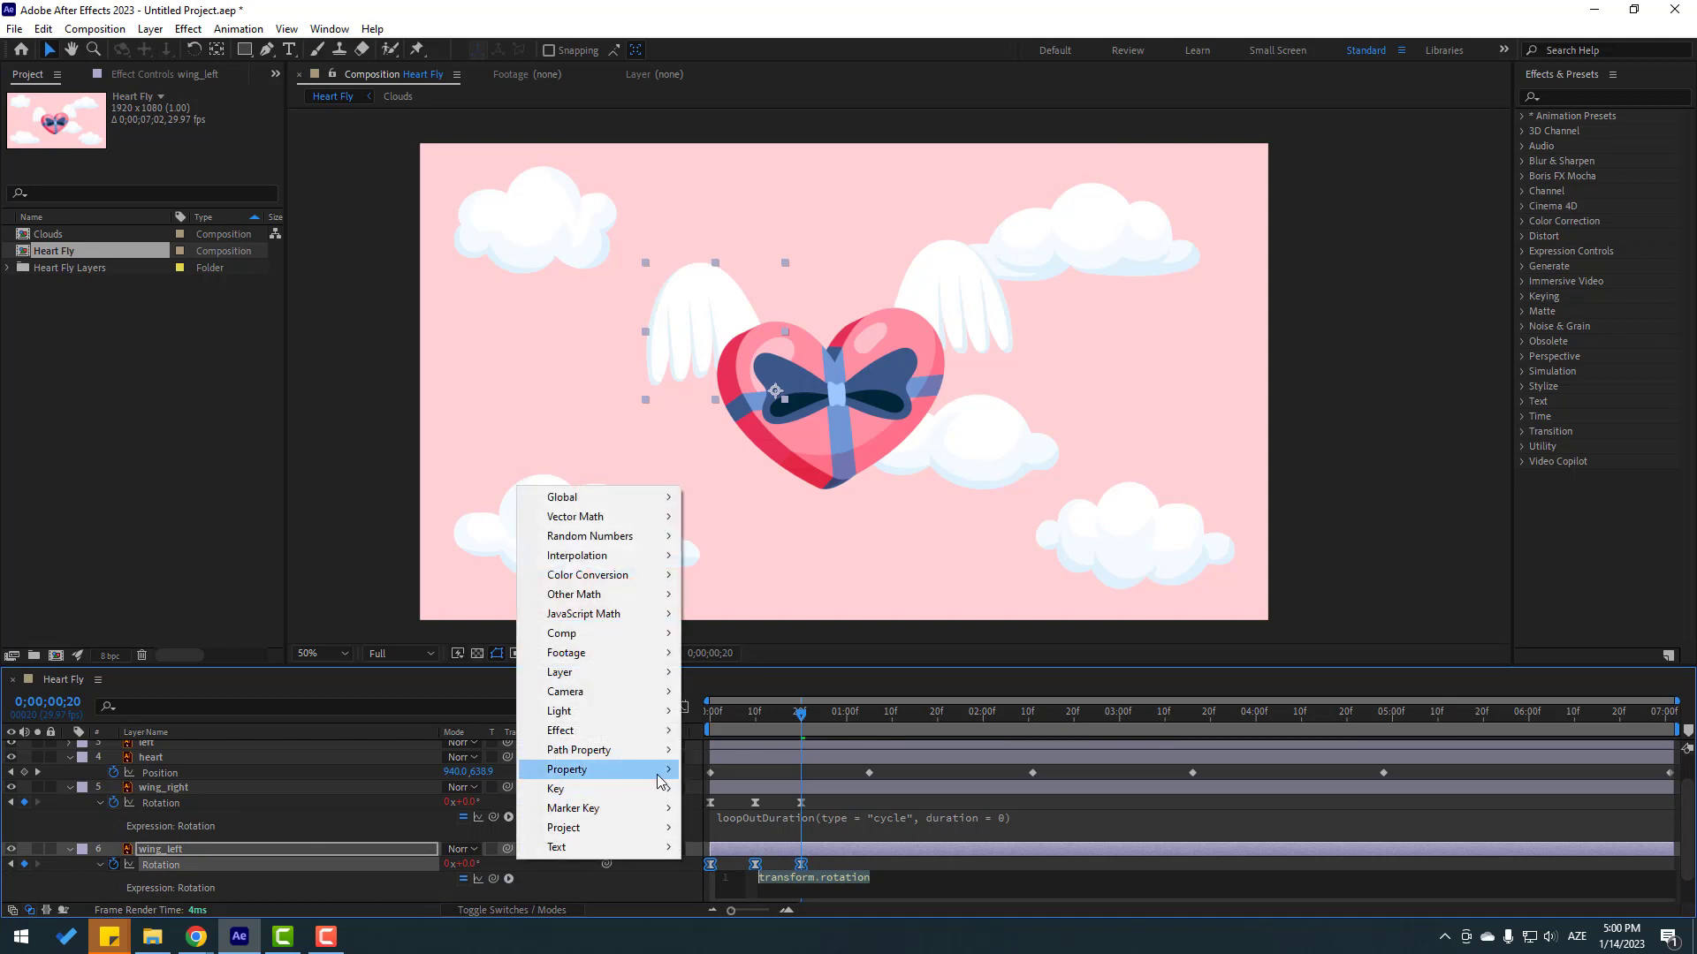
mouse_move(619, 770)
click(858, 595)
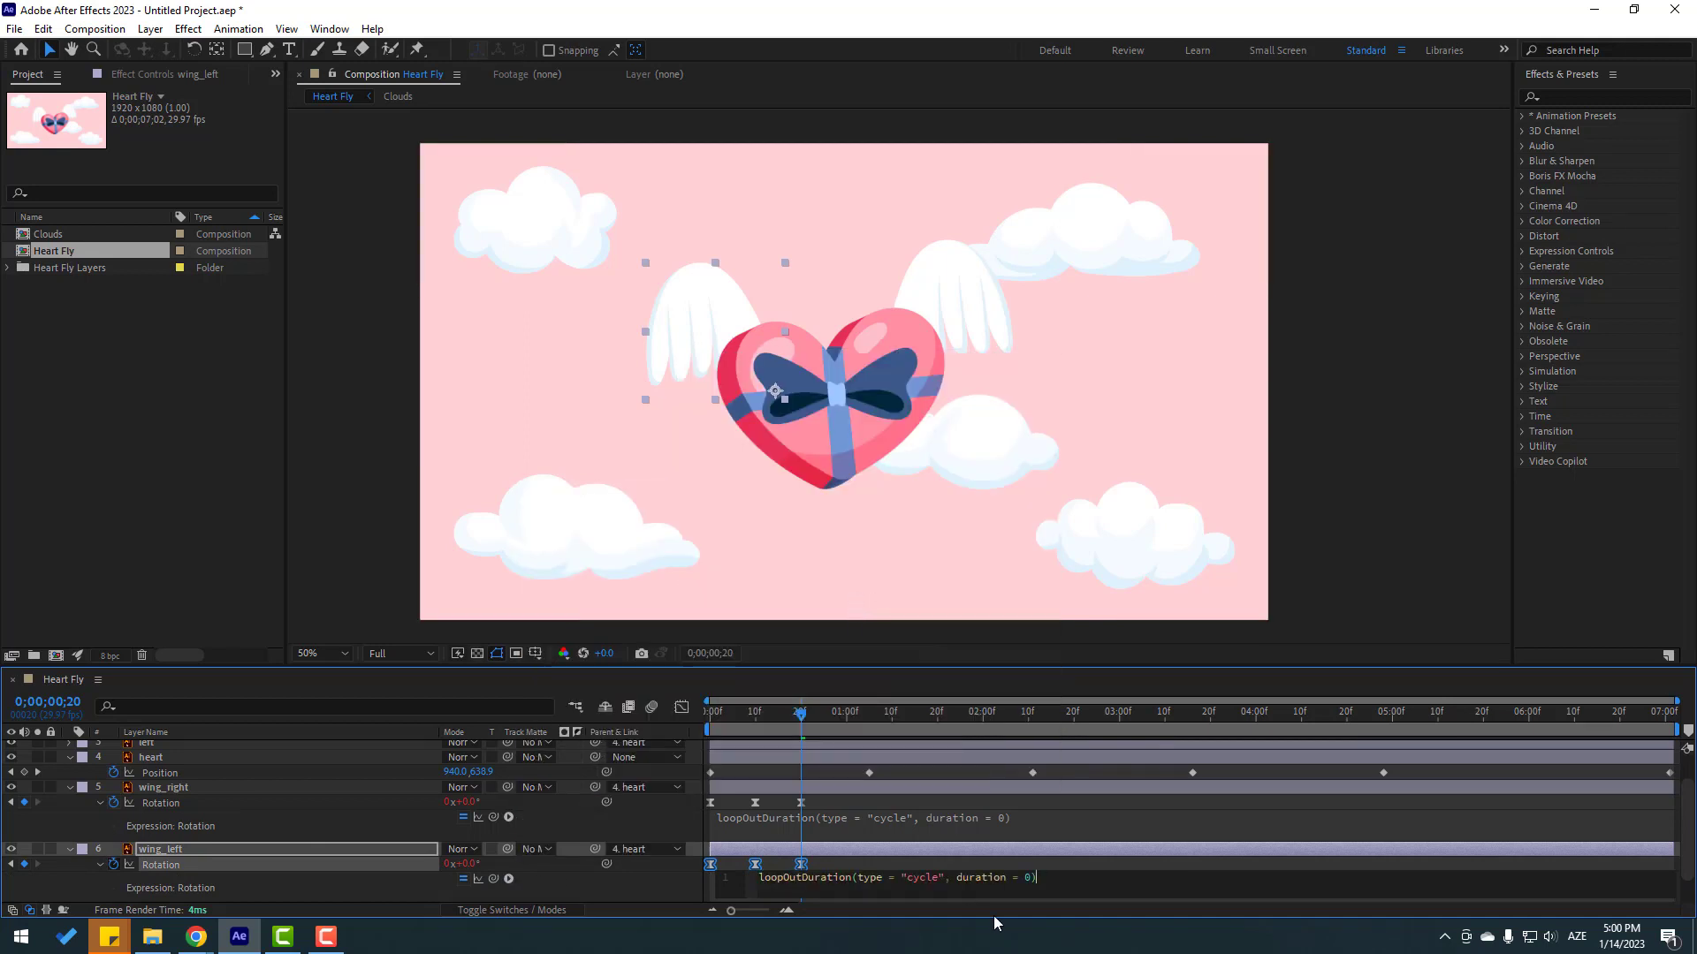
click(1021, 868)
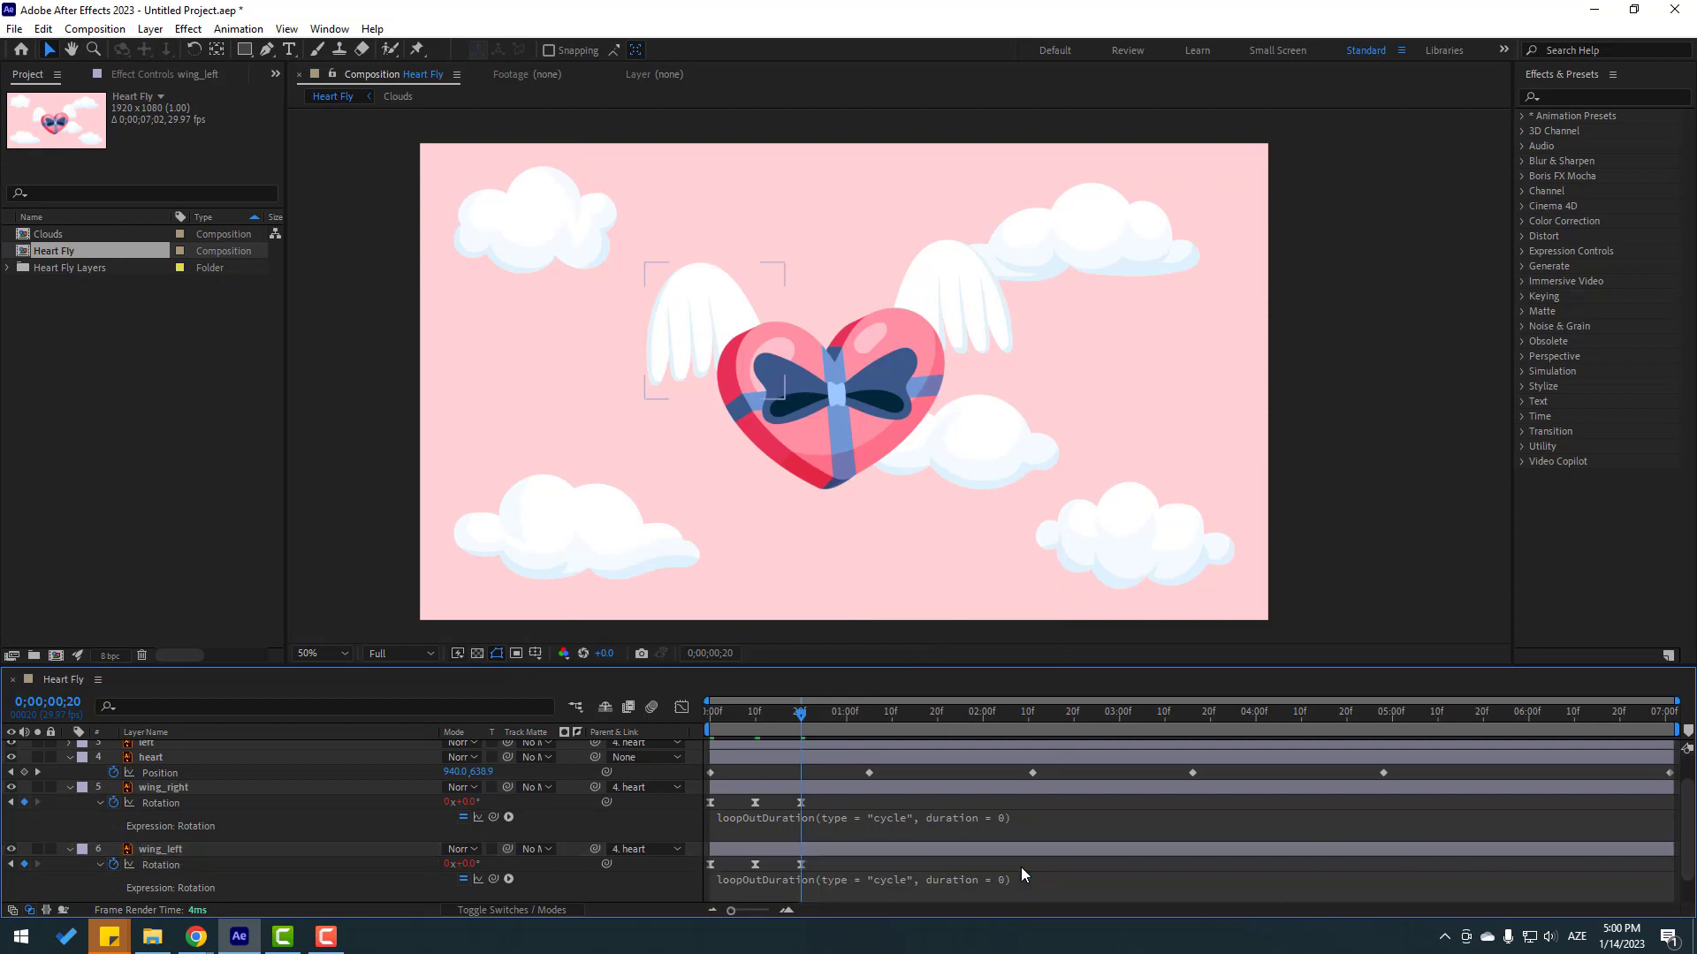
Collapse the wing_right and wing_left properties and preview the looping wing flaps.
click(36, 809)
click(68, 788)
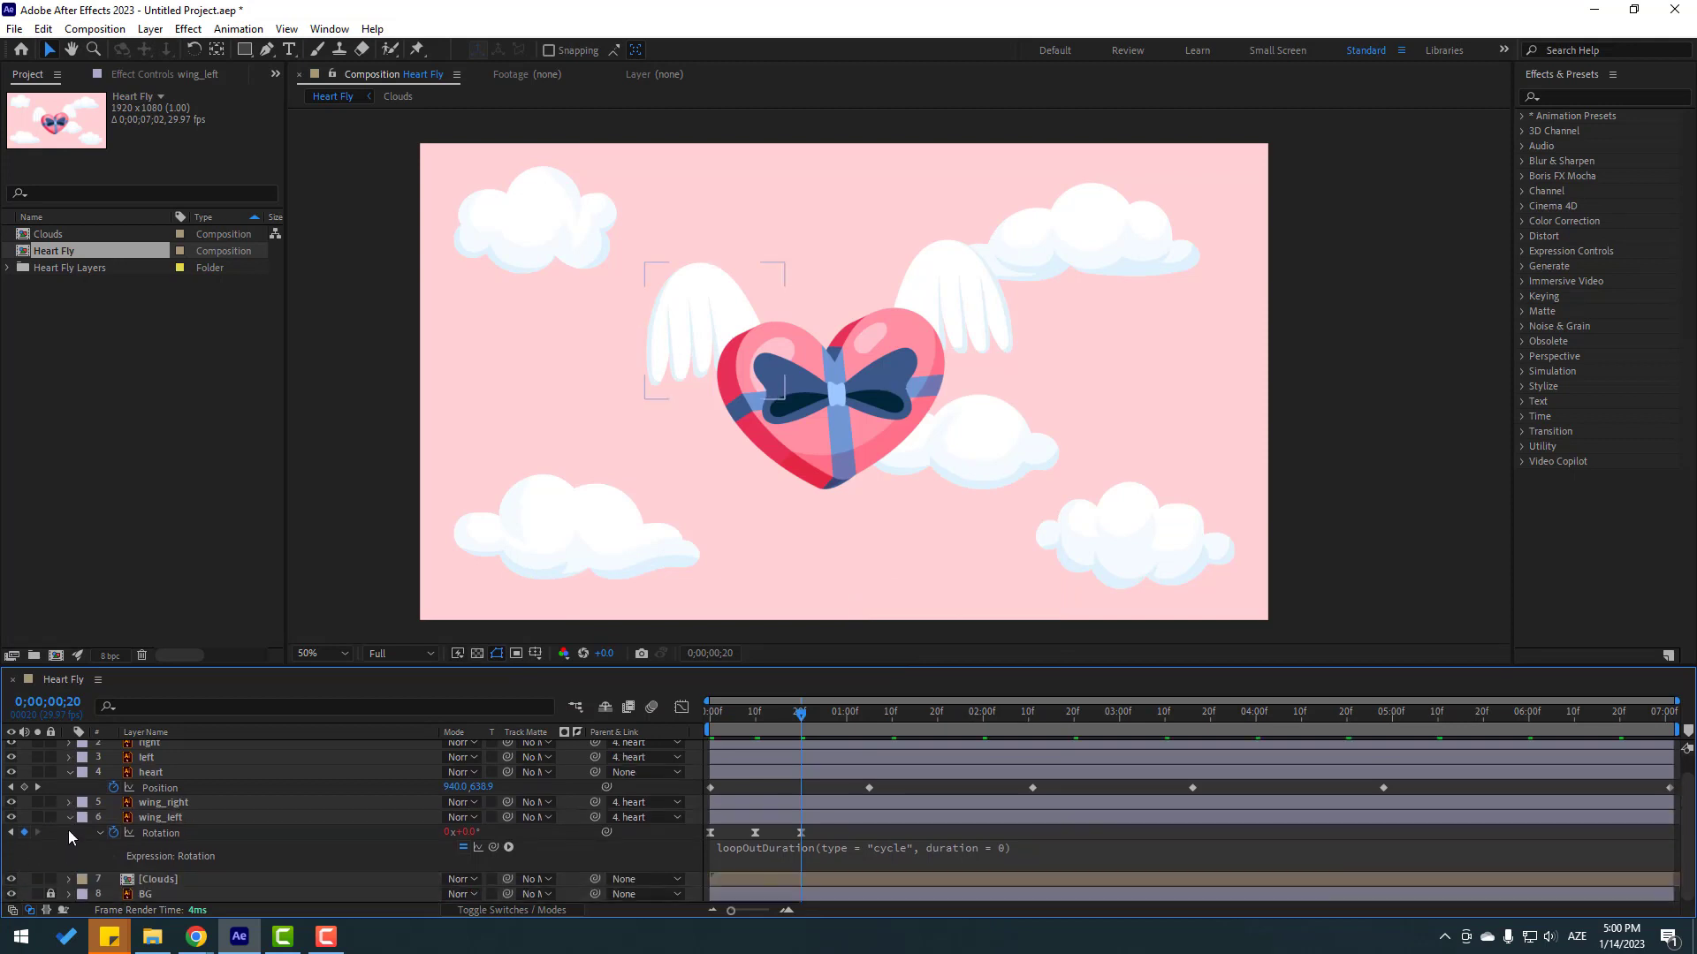
click(69, 818)
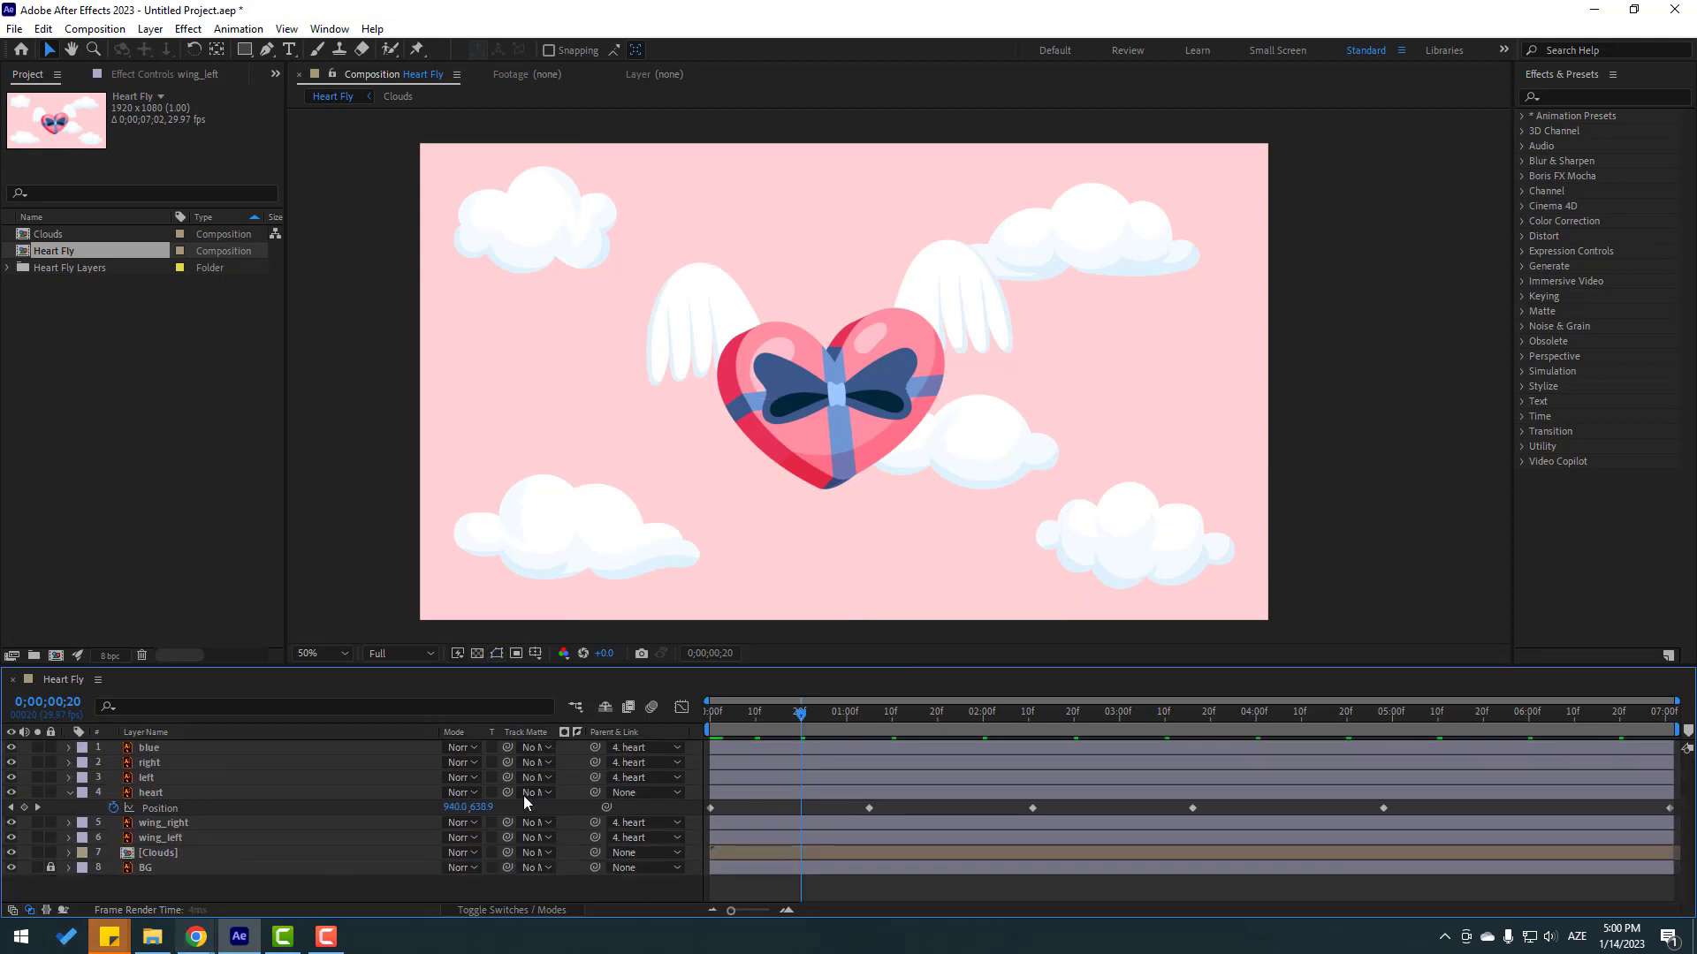
key(space)
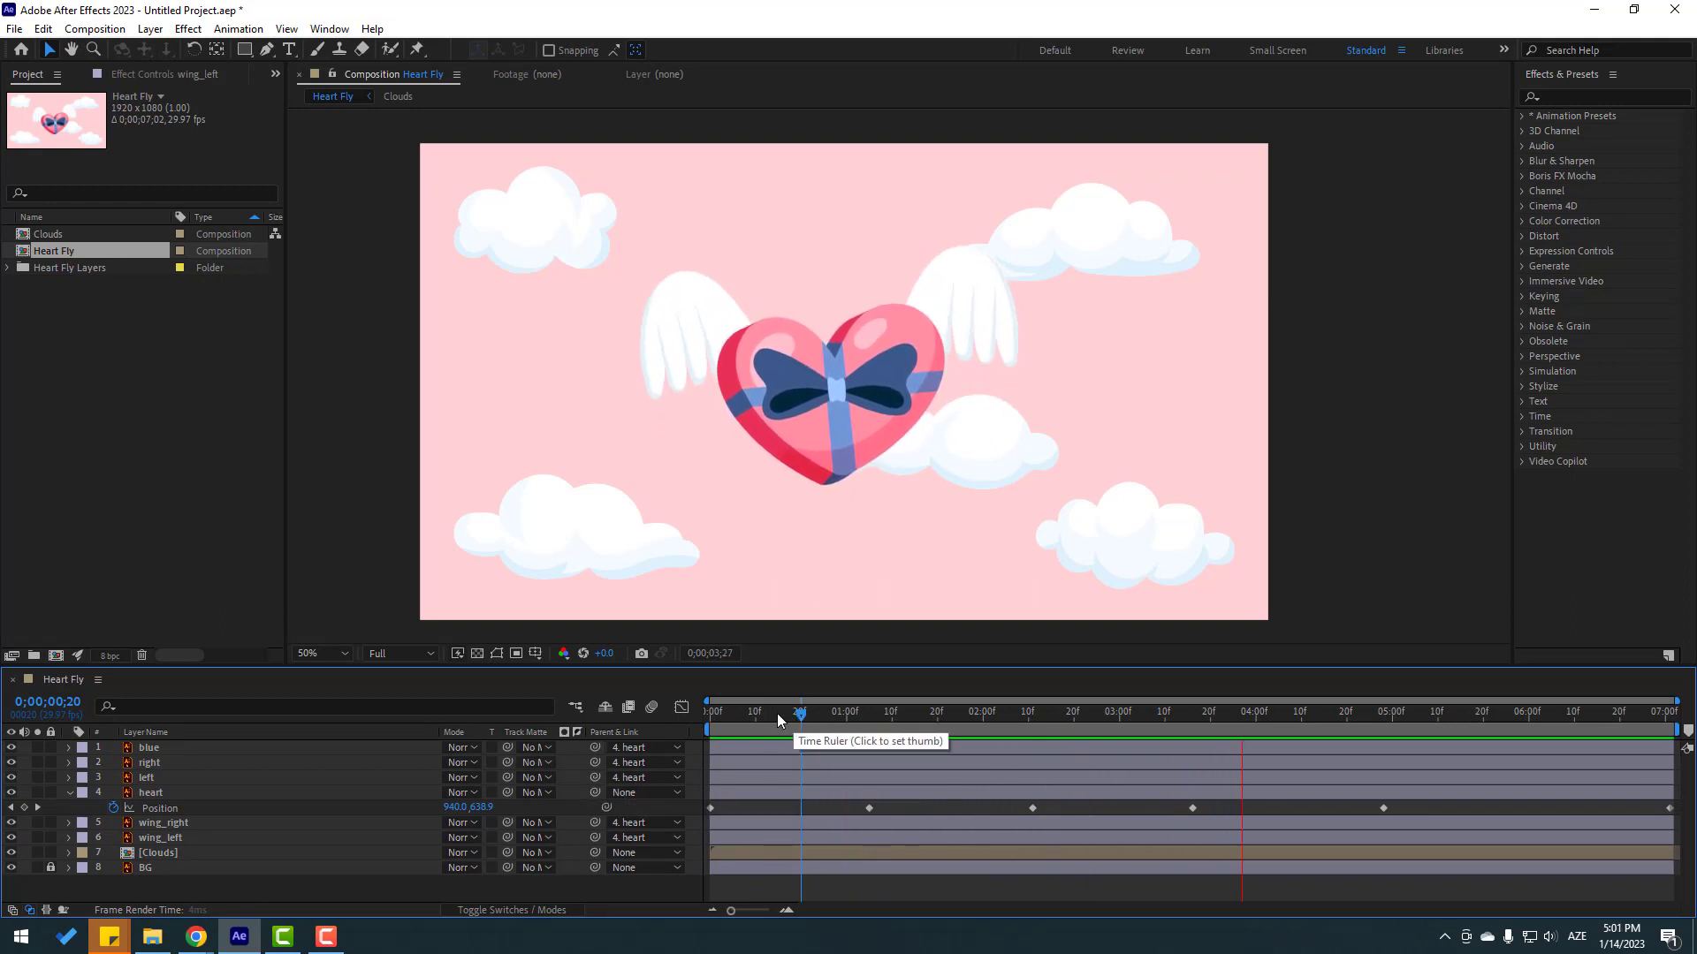
key(space)
Proportionally compress the Rotation keyframes of wing_right and wing_left to span about 14 frames, and preview the flapping speed.
click(178, 823)
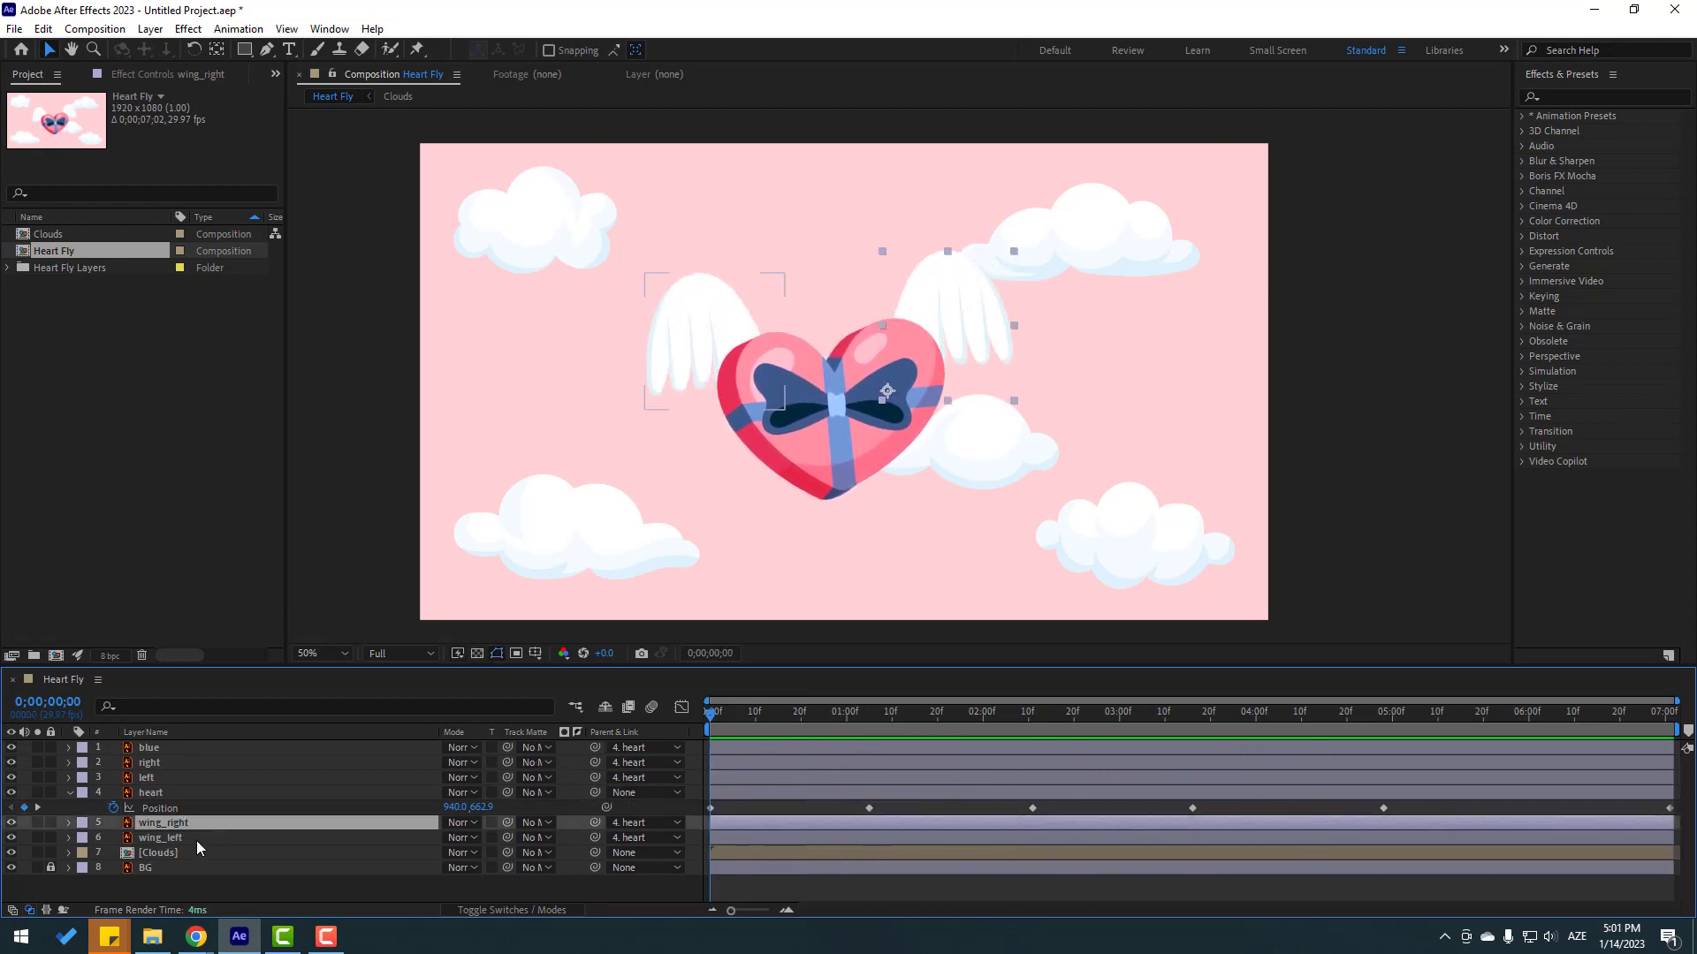
ctrl+click(183, 839)
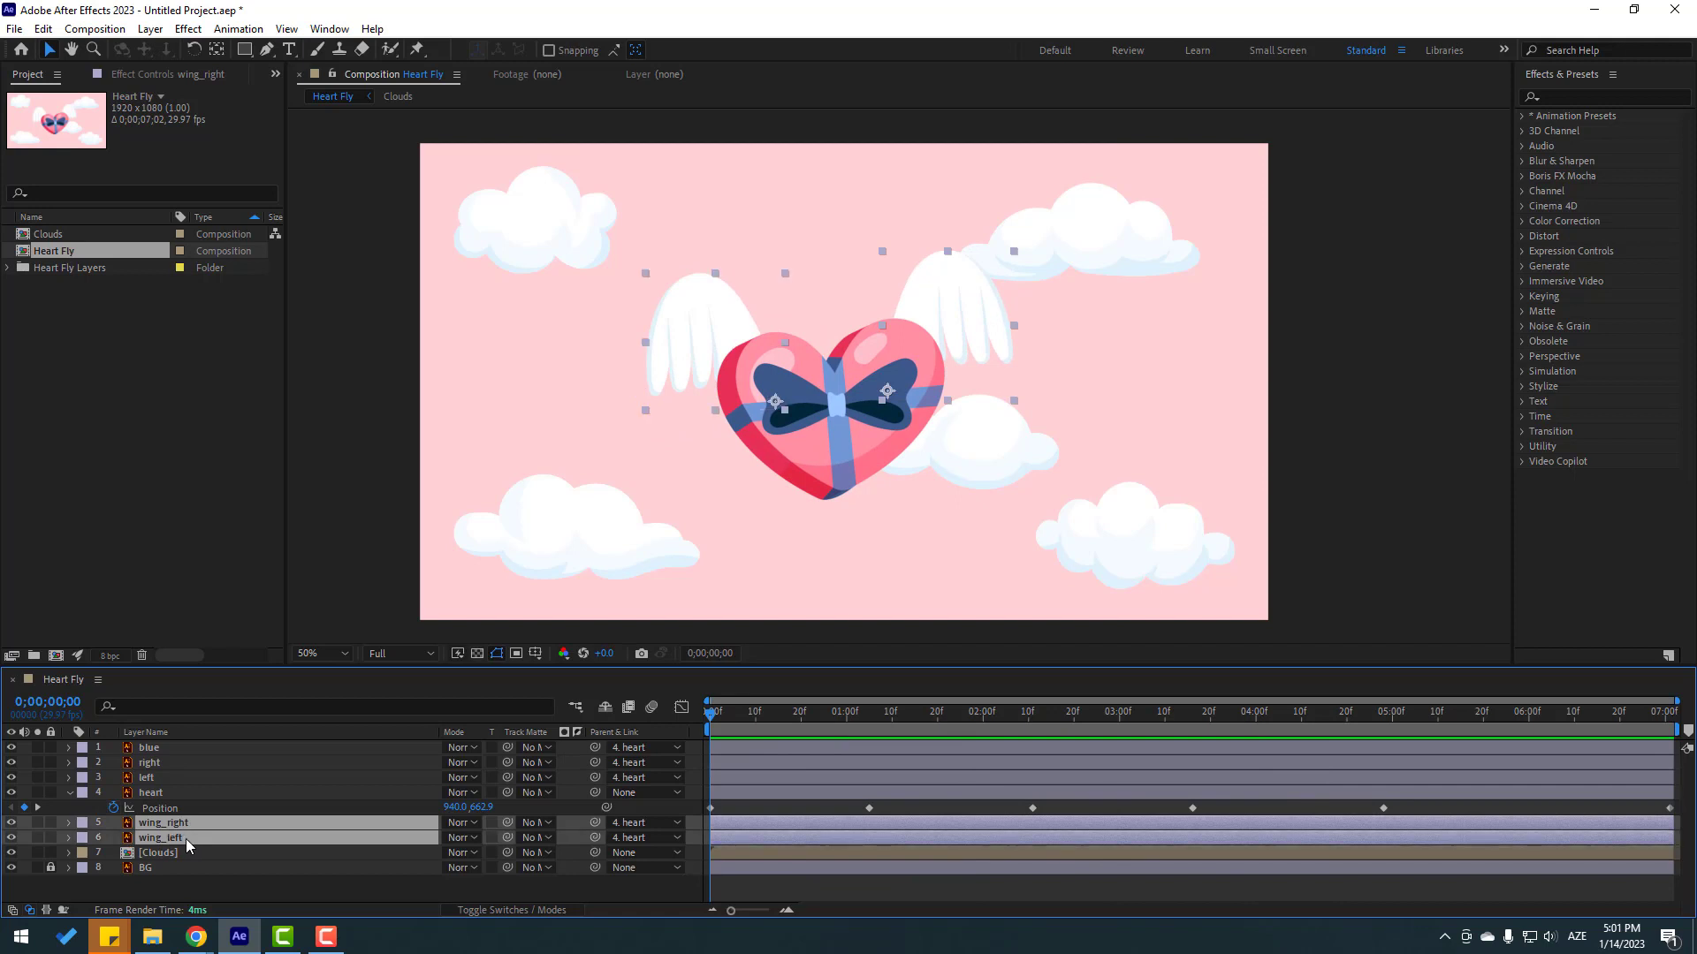
key(r)
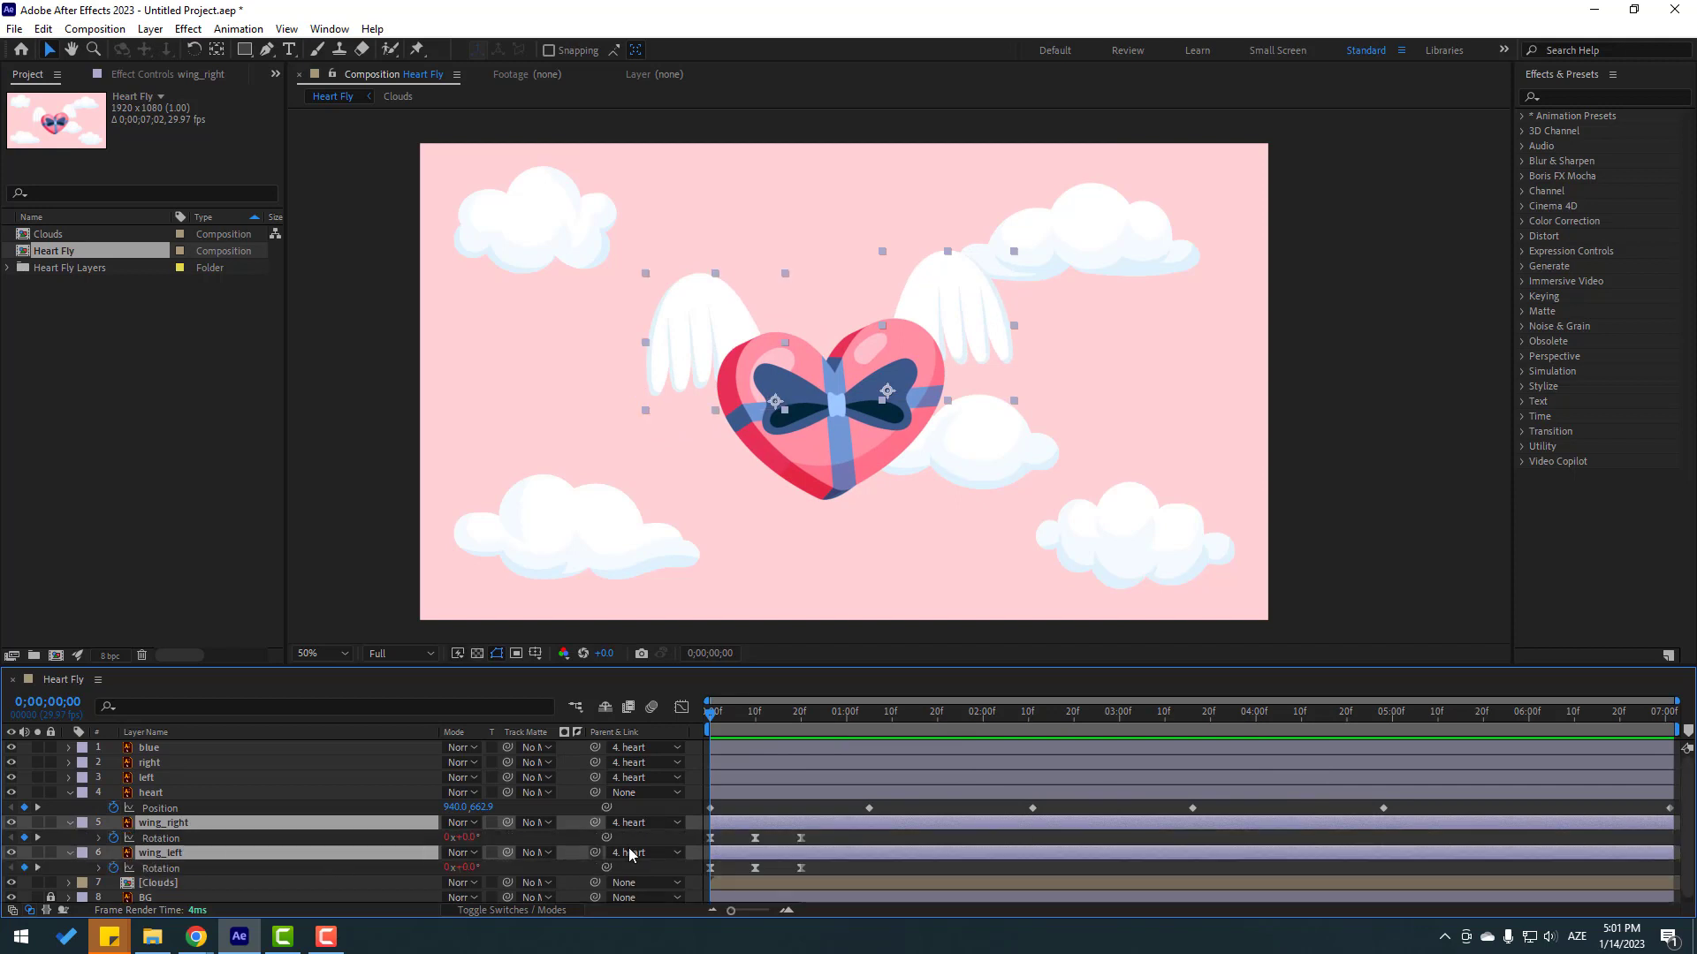
drag(817, 831, 692, 882)
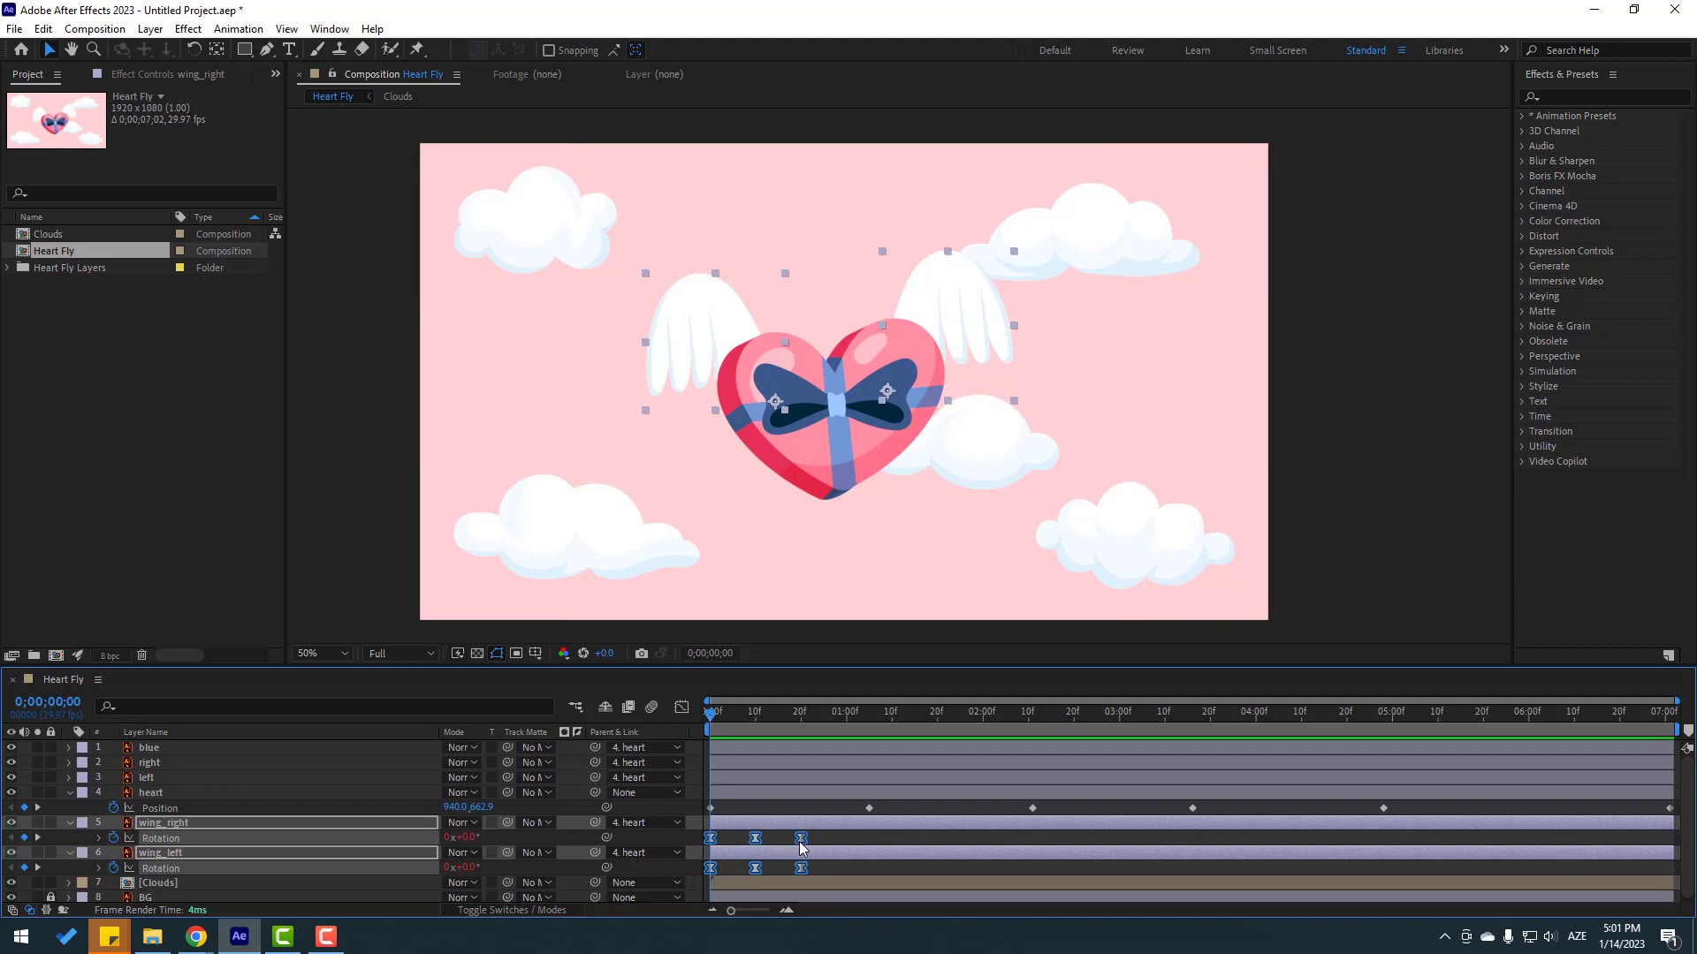
drag(801, 846, 785, 847)
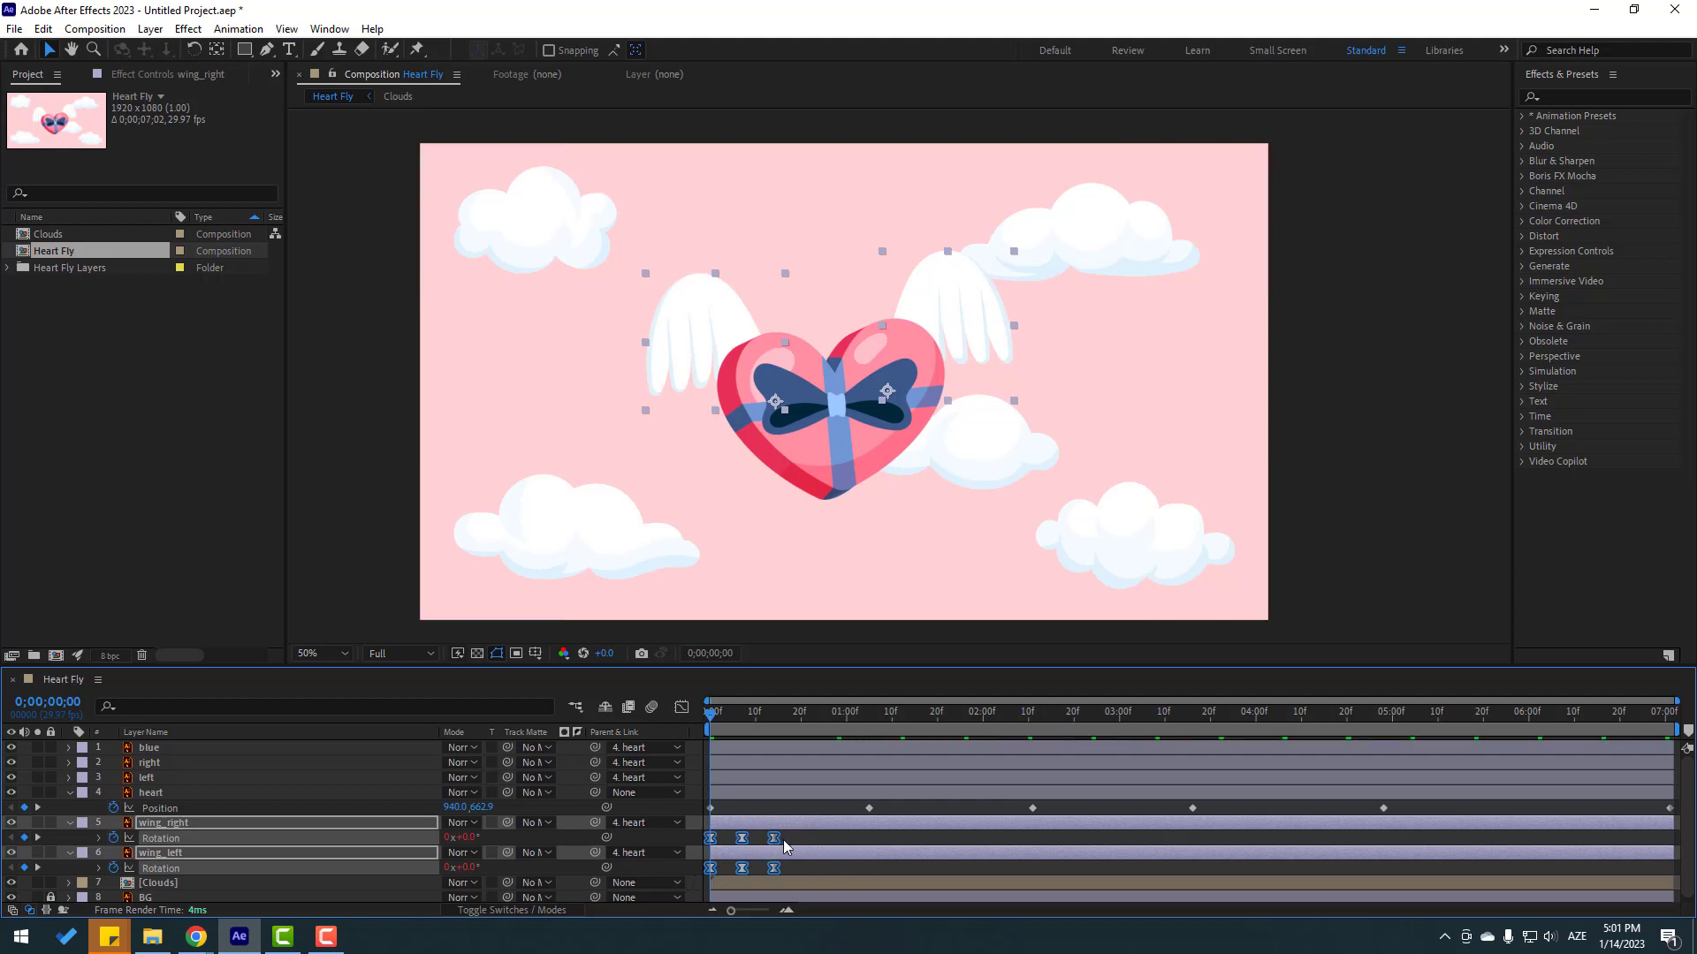
click(794, 840)
key(space)
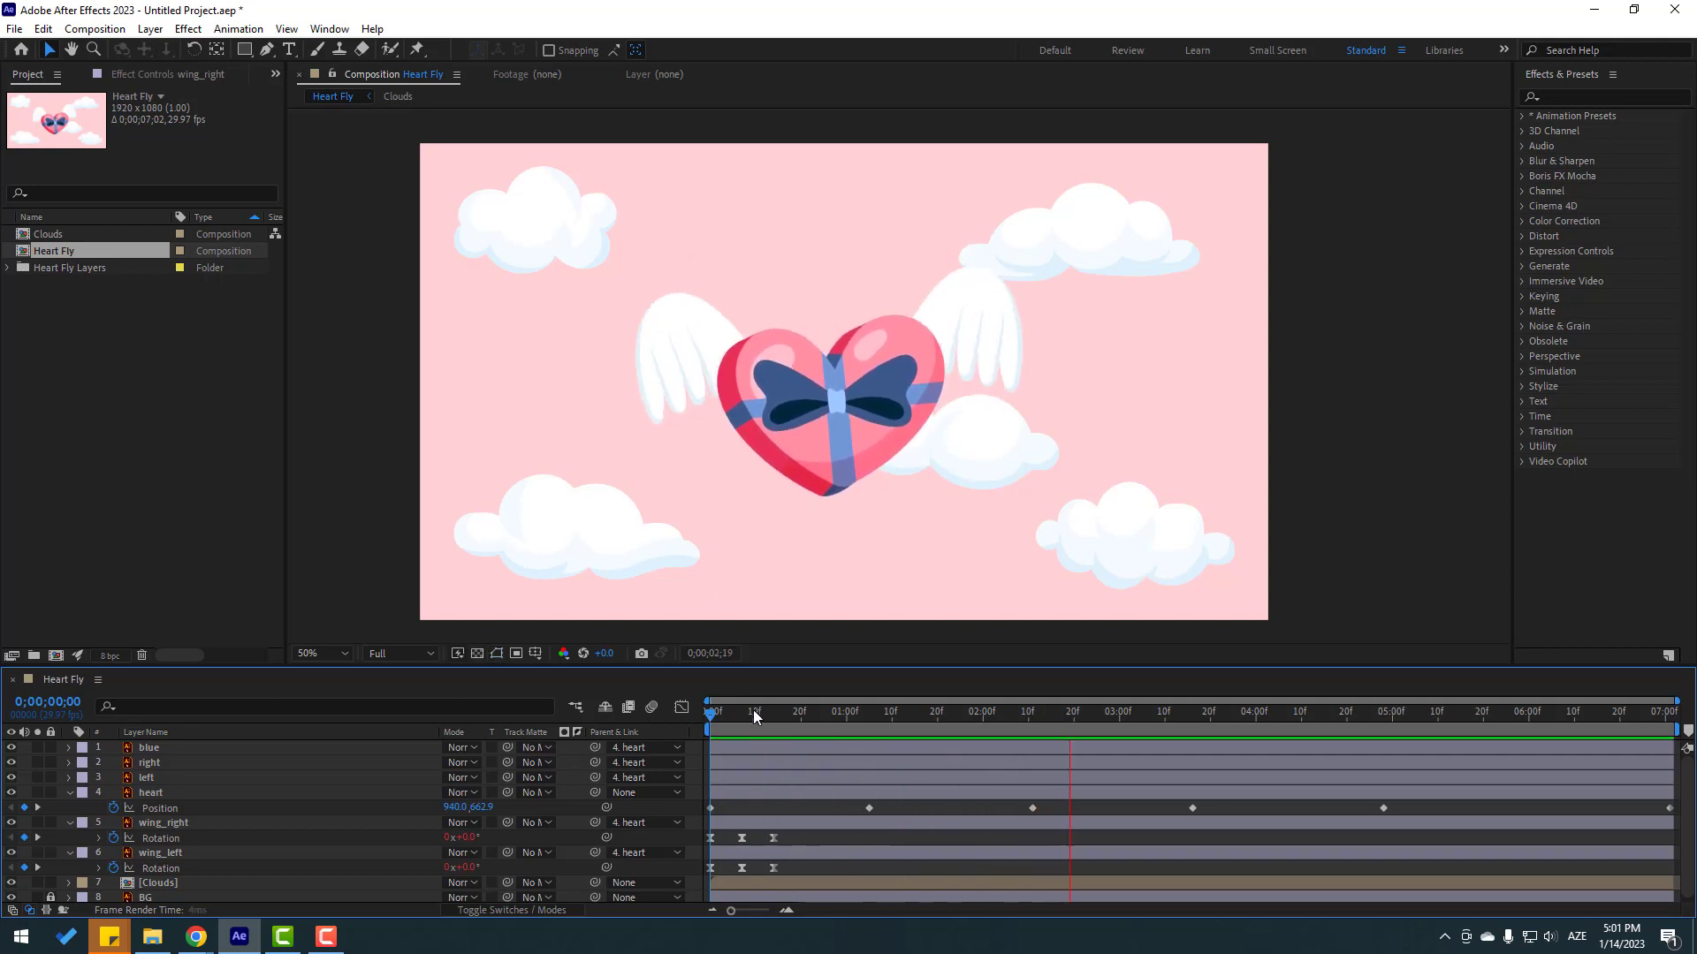
key(space)
Compress both wings' Rotation keyframes further to span about 11 frames and preview the faster flapping.
mouse_move(784, 834)
mouse_down()
mouse_move(696, 873)
mouse_move(774, 841)
mouse_move(760, 844)
mouse_up()
click(792, 838)
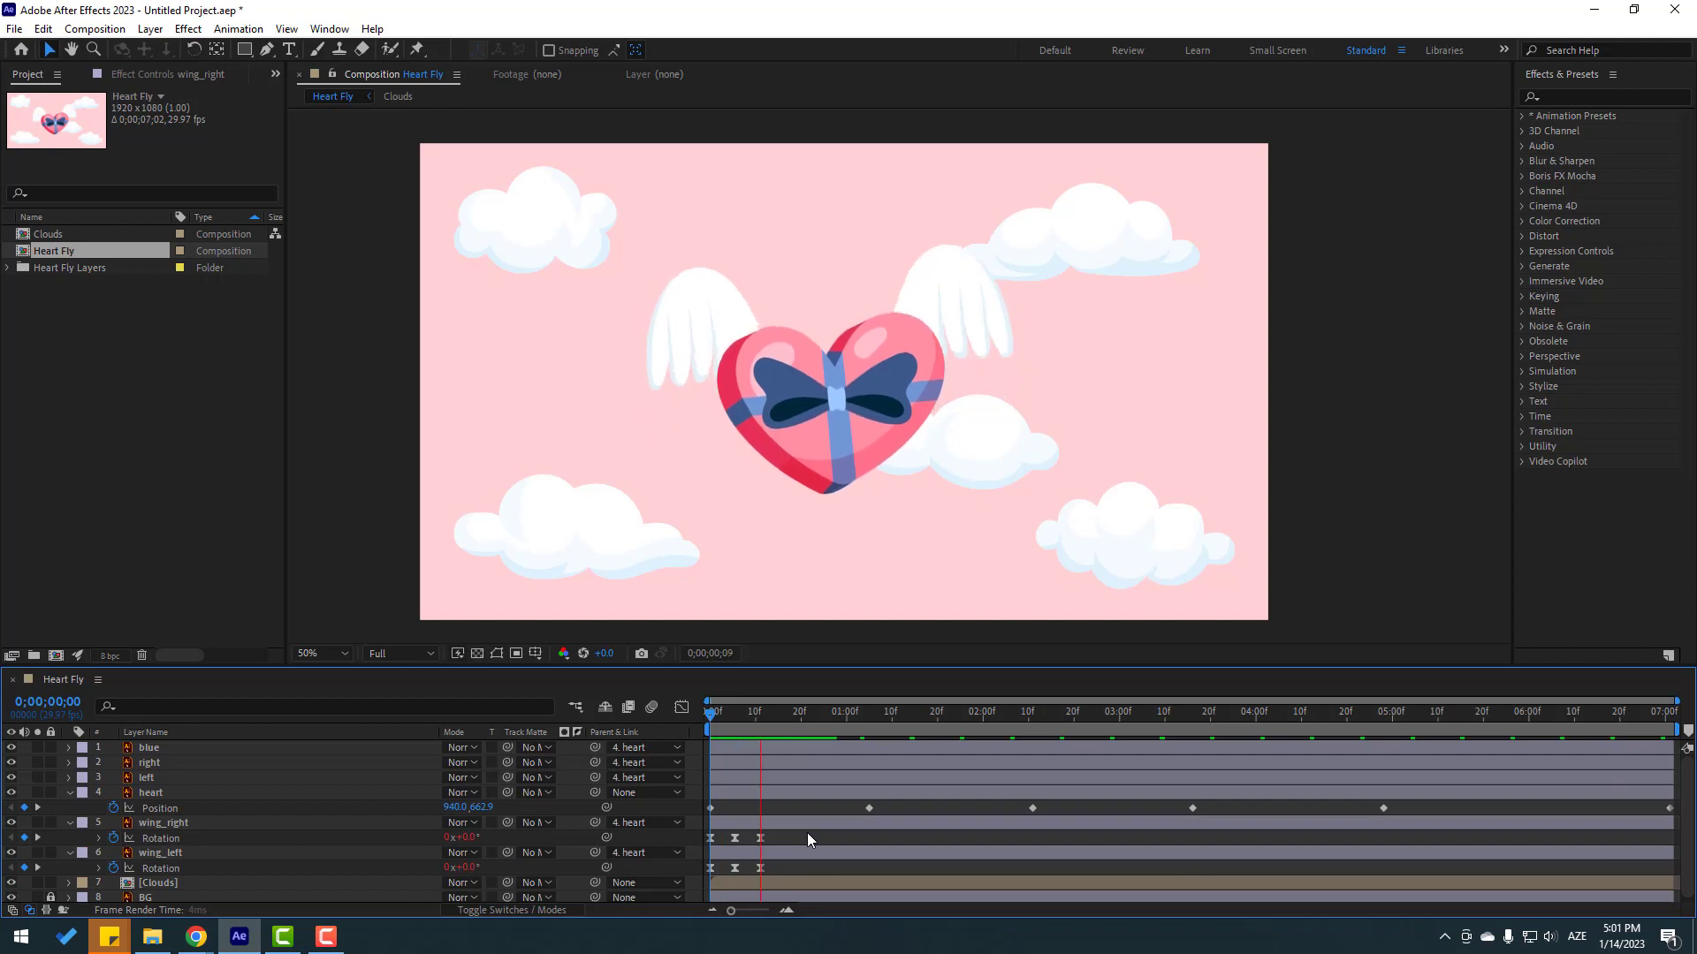
key(space)
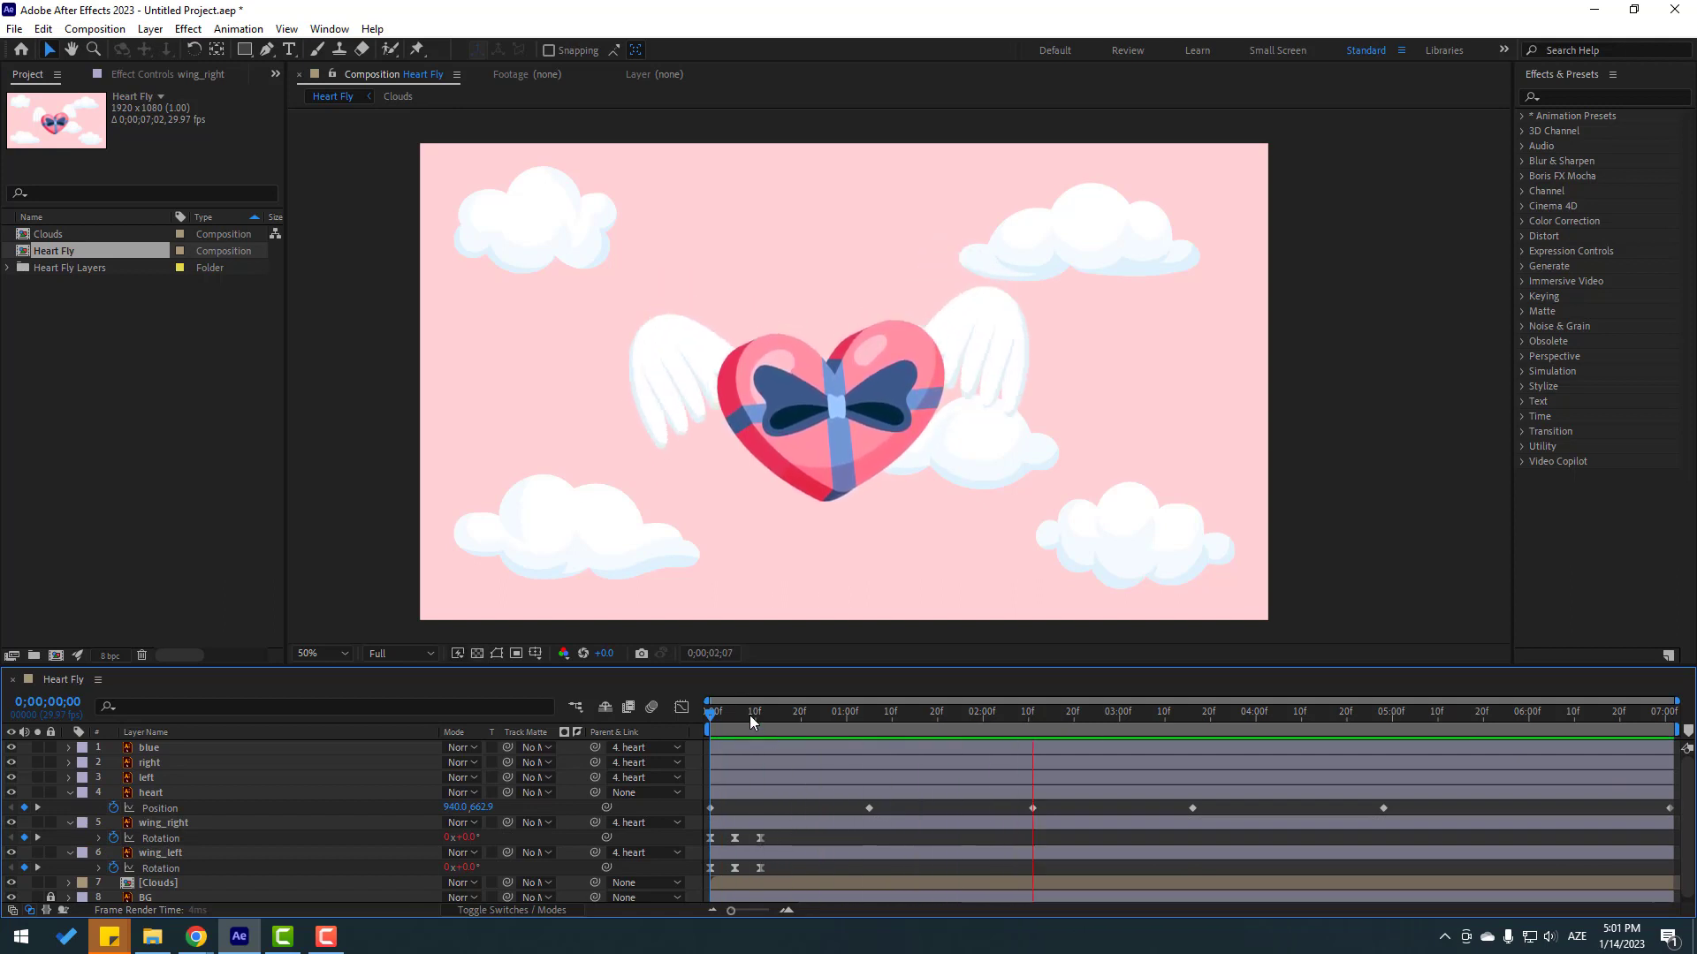
key(space)
Duplicate the Clouds layer and set the upper copy's Position to 960, -660, directly above the composition frame.
click(160, 882)
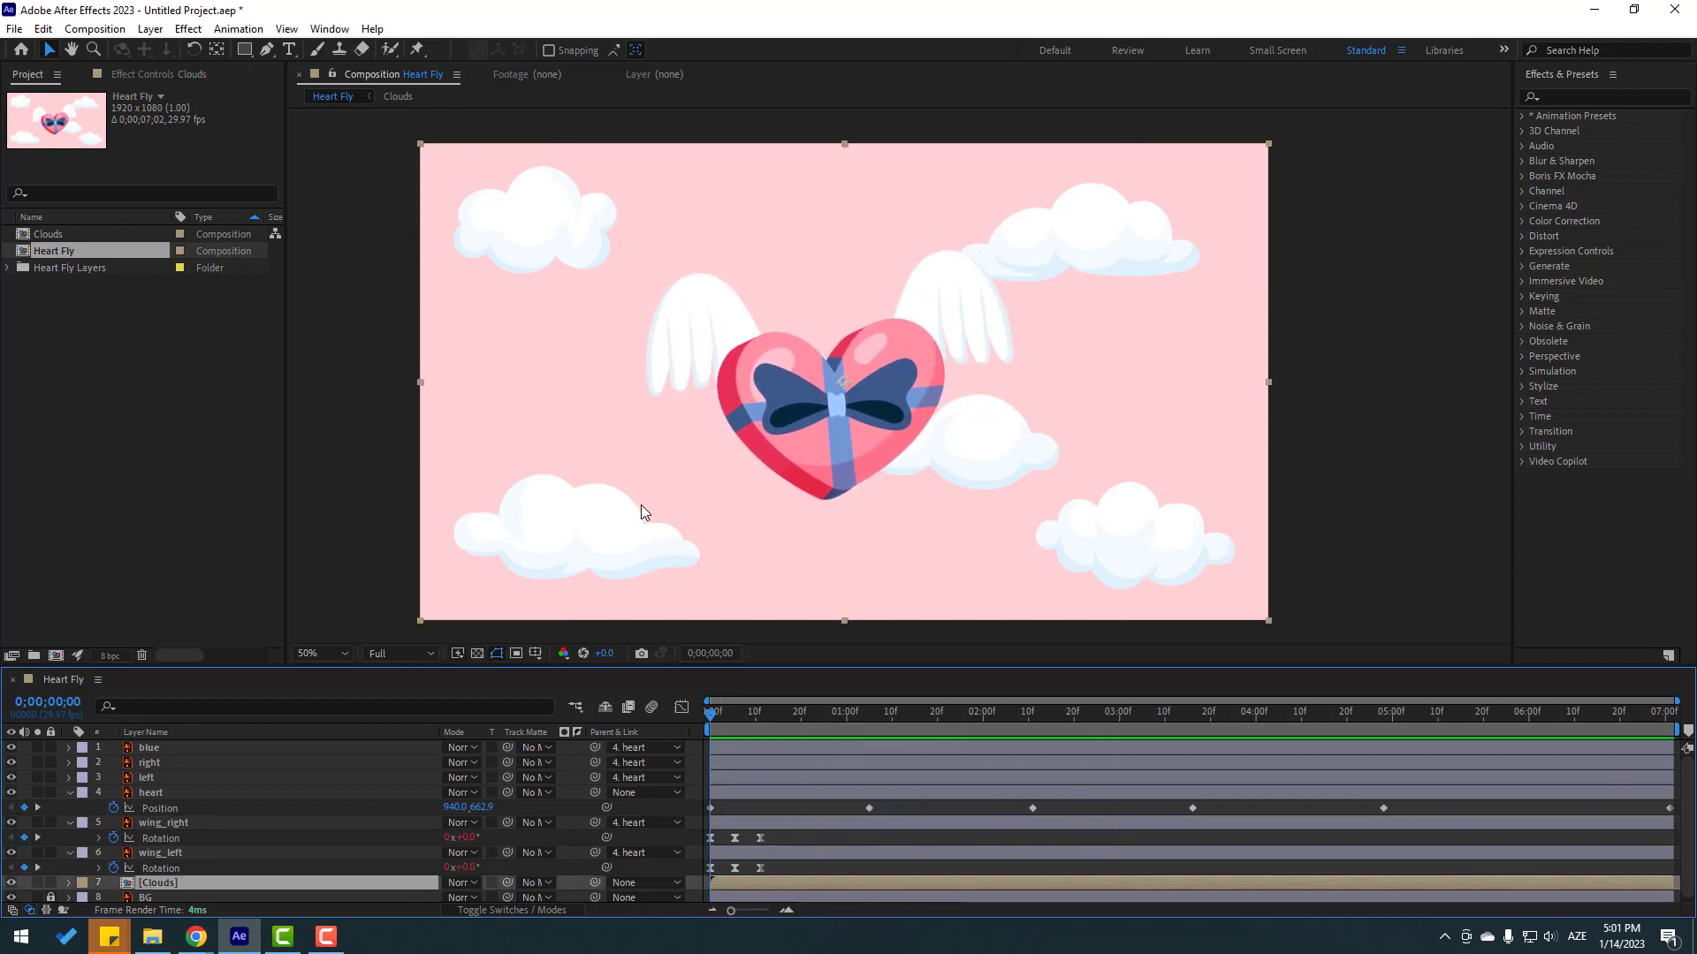
key(comma)
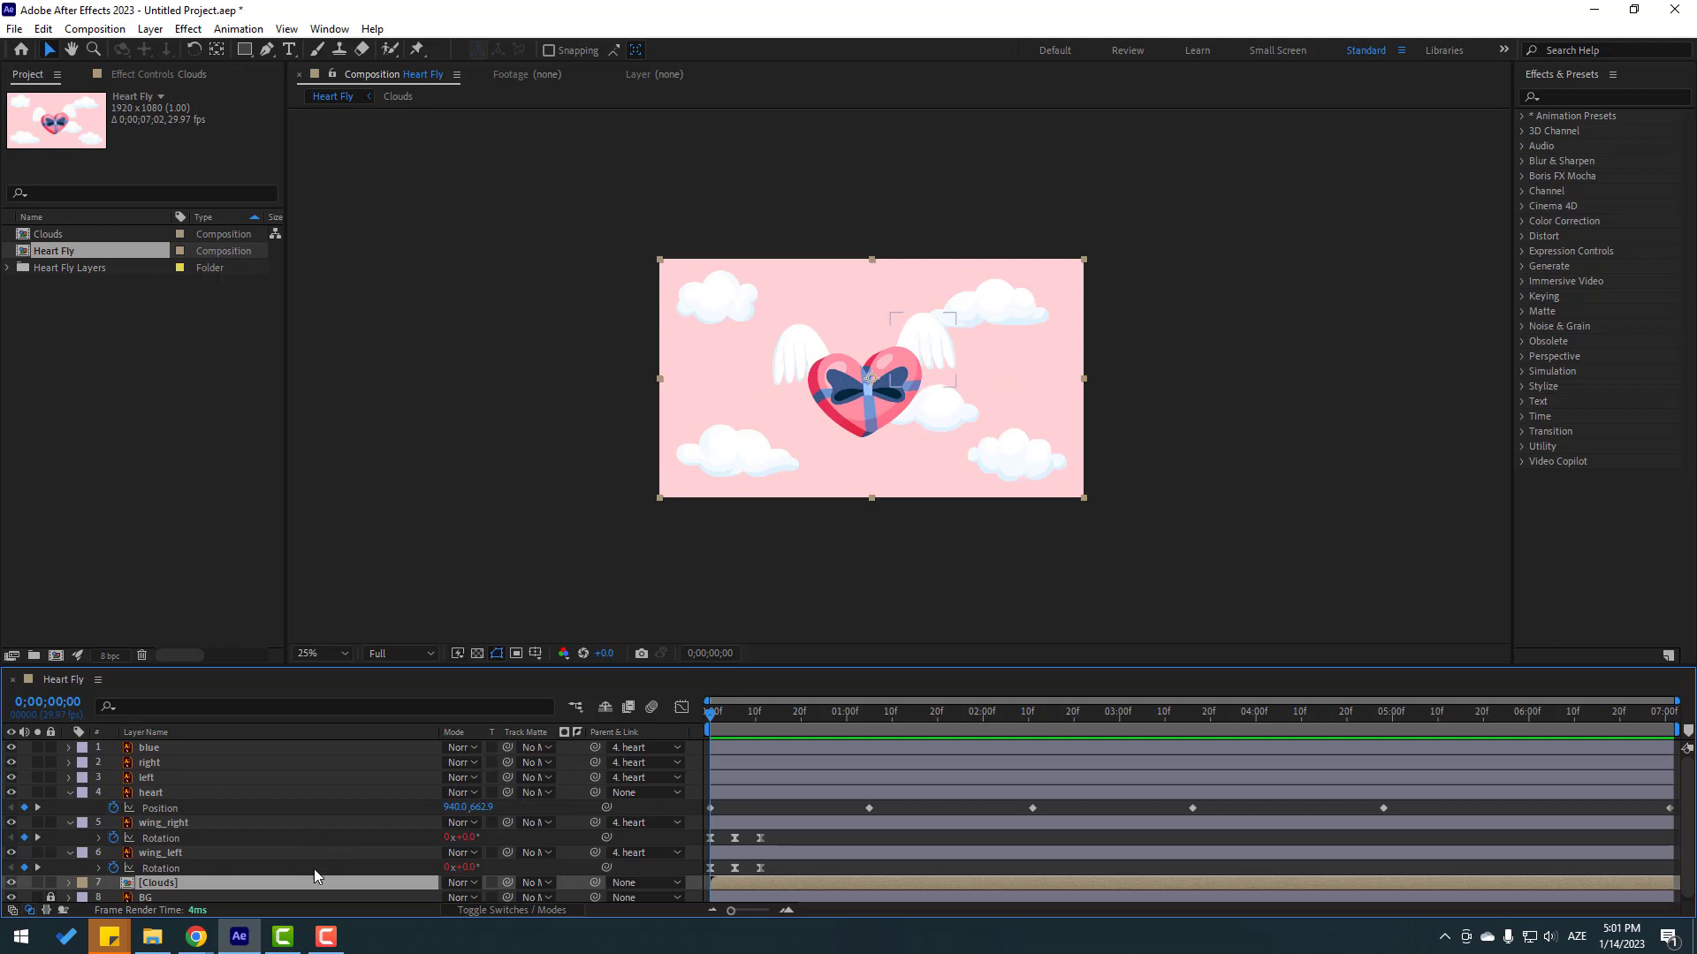
key(ctrl+d)
key(p)
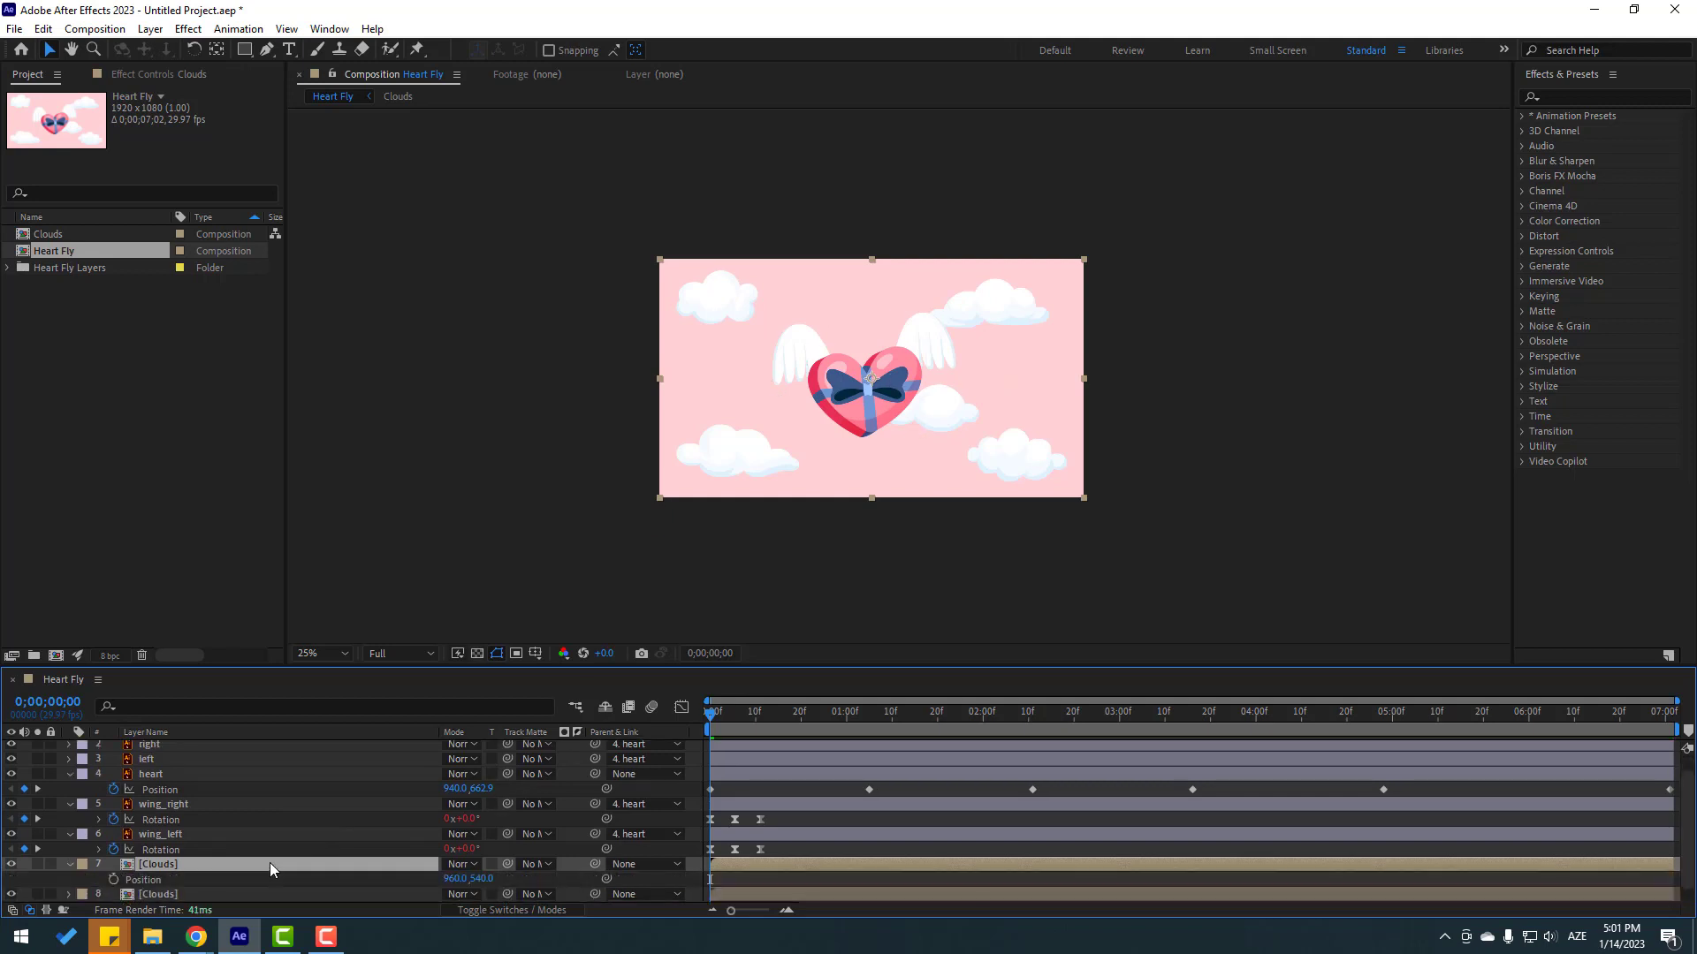
drag(482, 878, 381, 878)
key(comma)
key(comma)
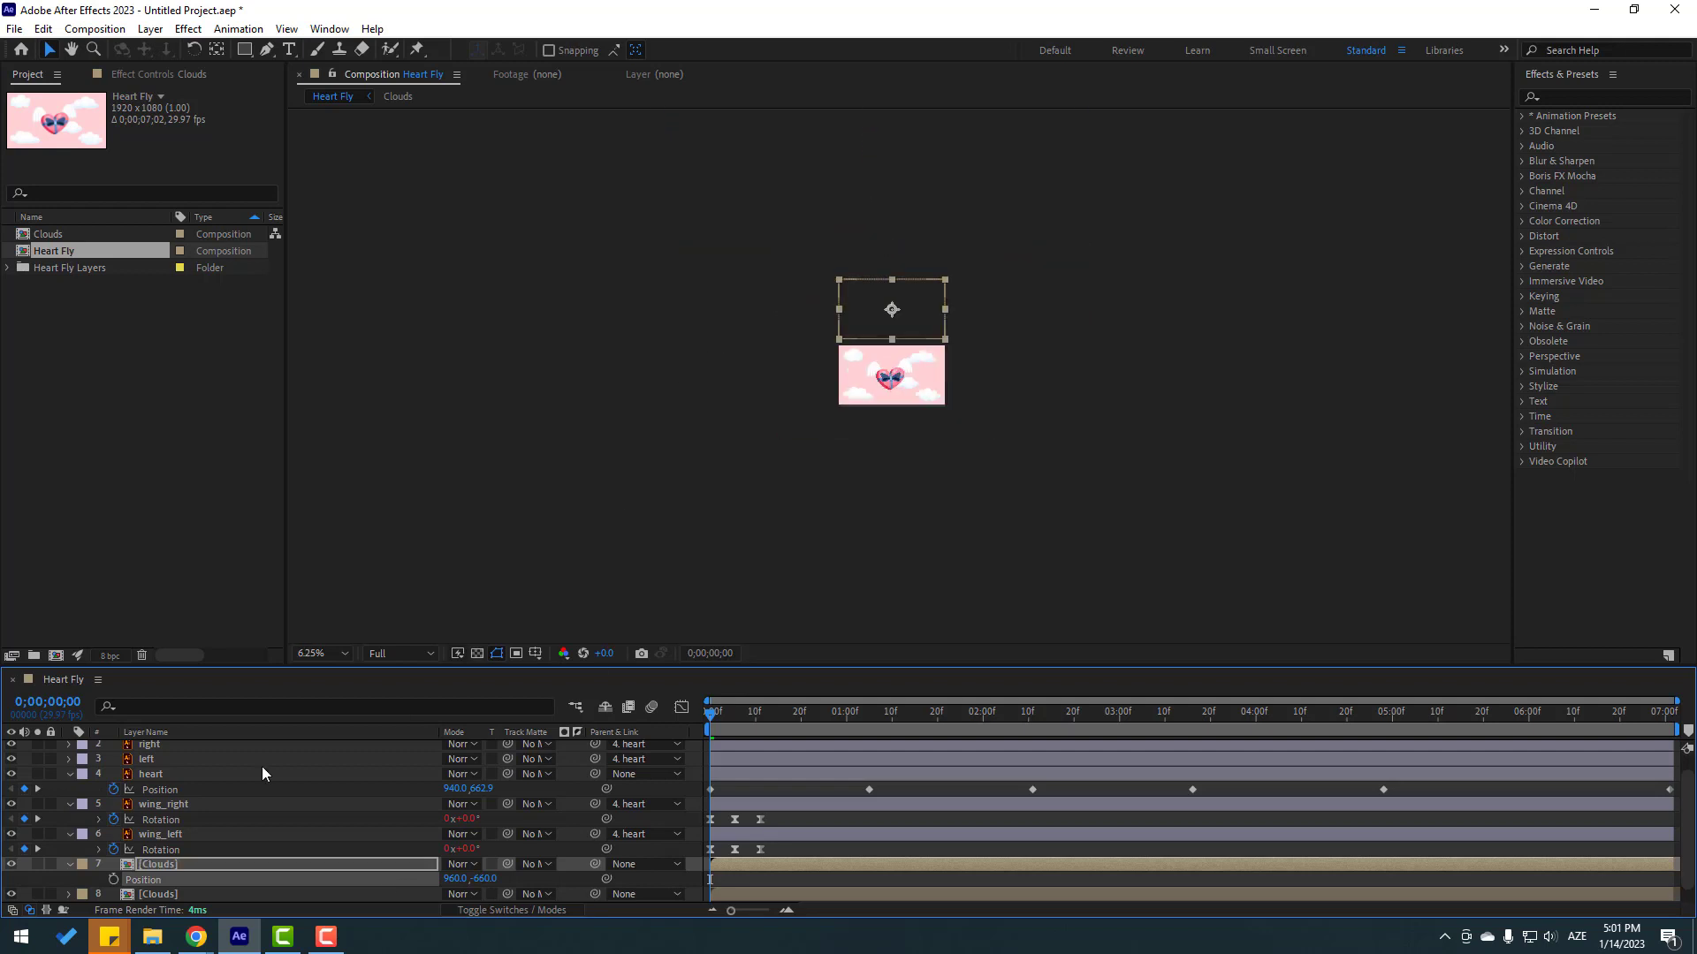
key(p)
Rename the original Clouds layer as Clouds_main.
click(168, 880)
key(Return)
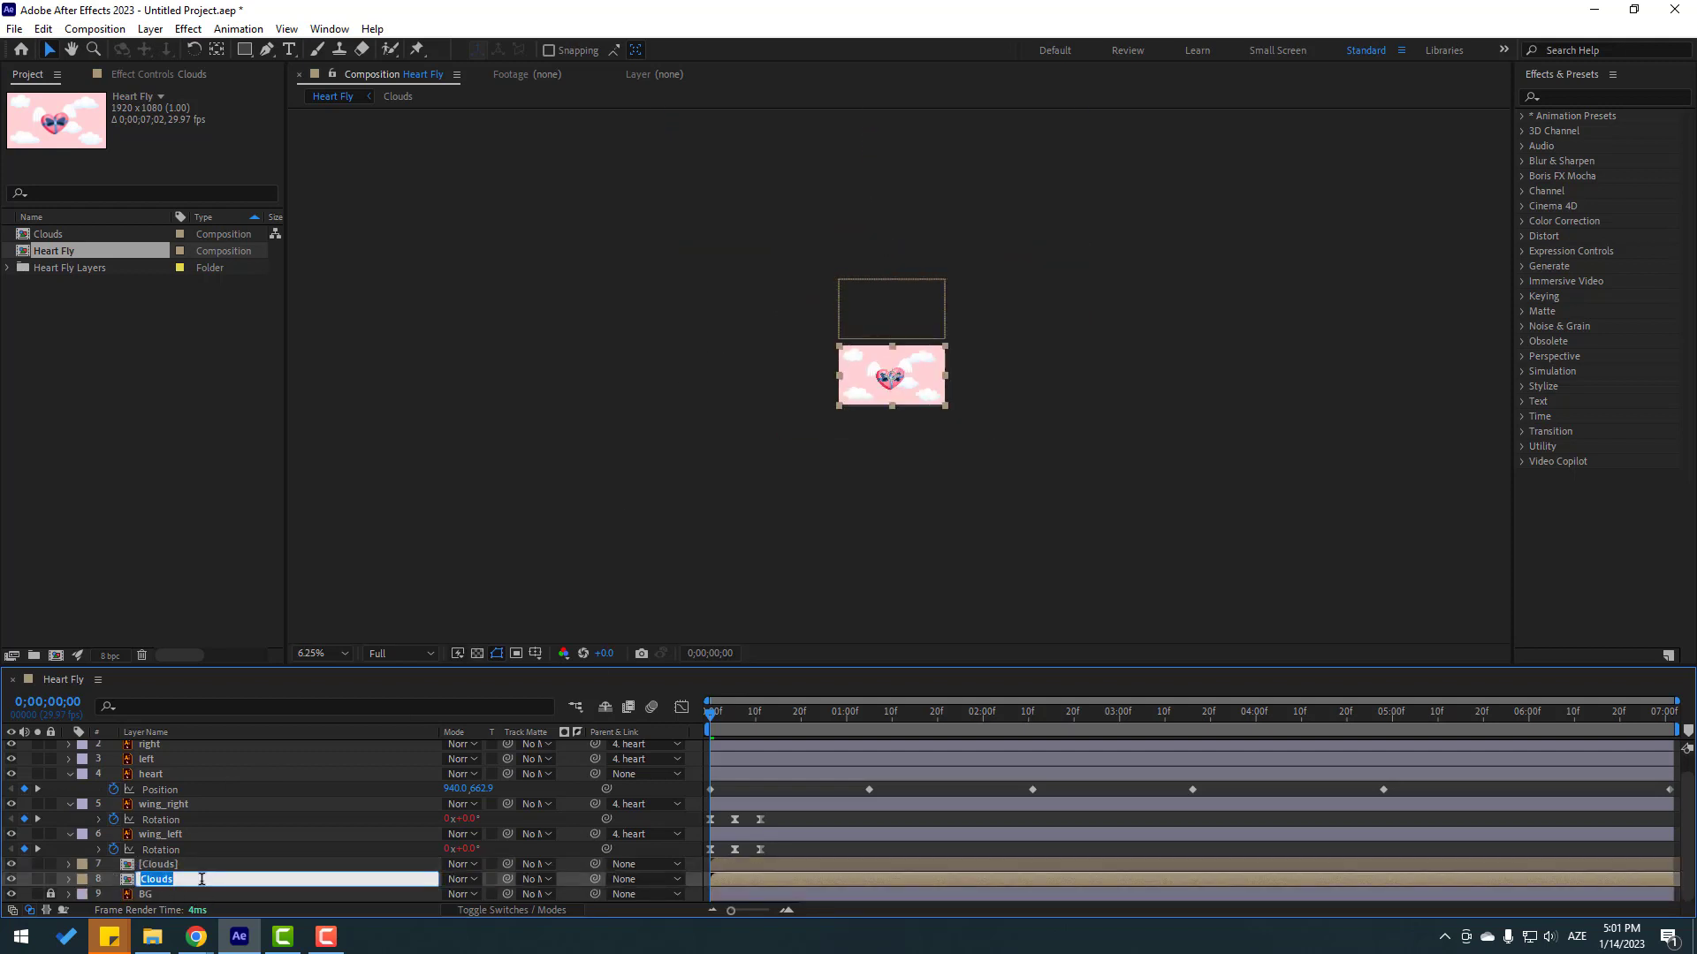
click(219, 876)
text(_main)
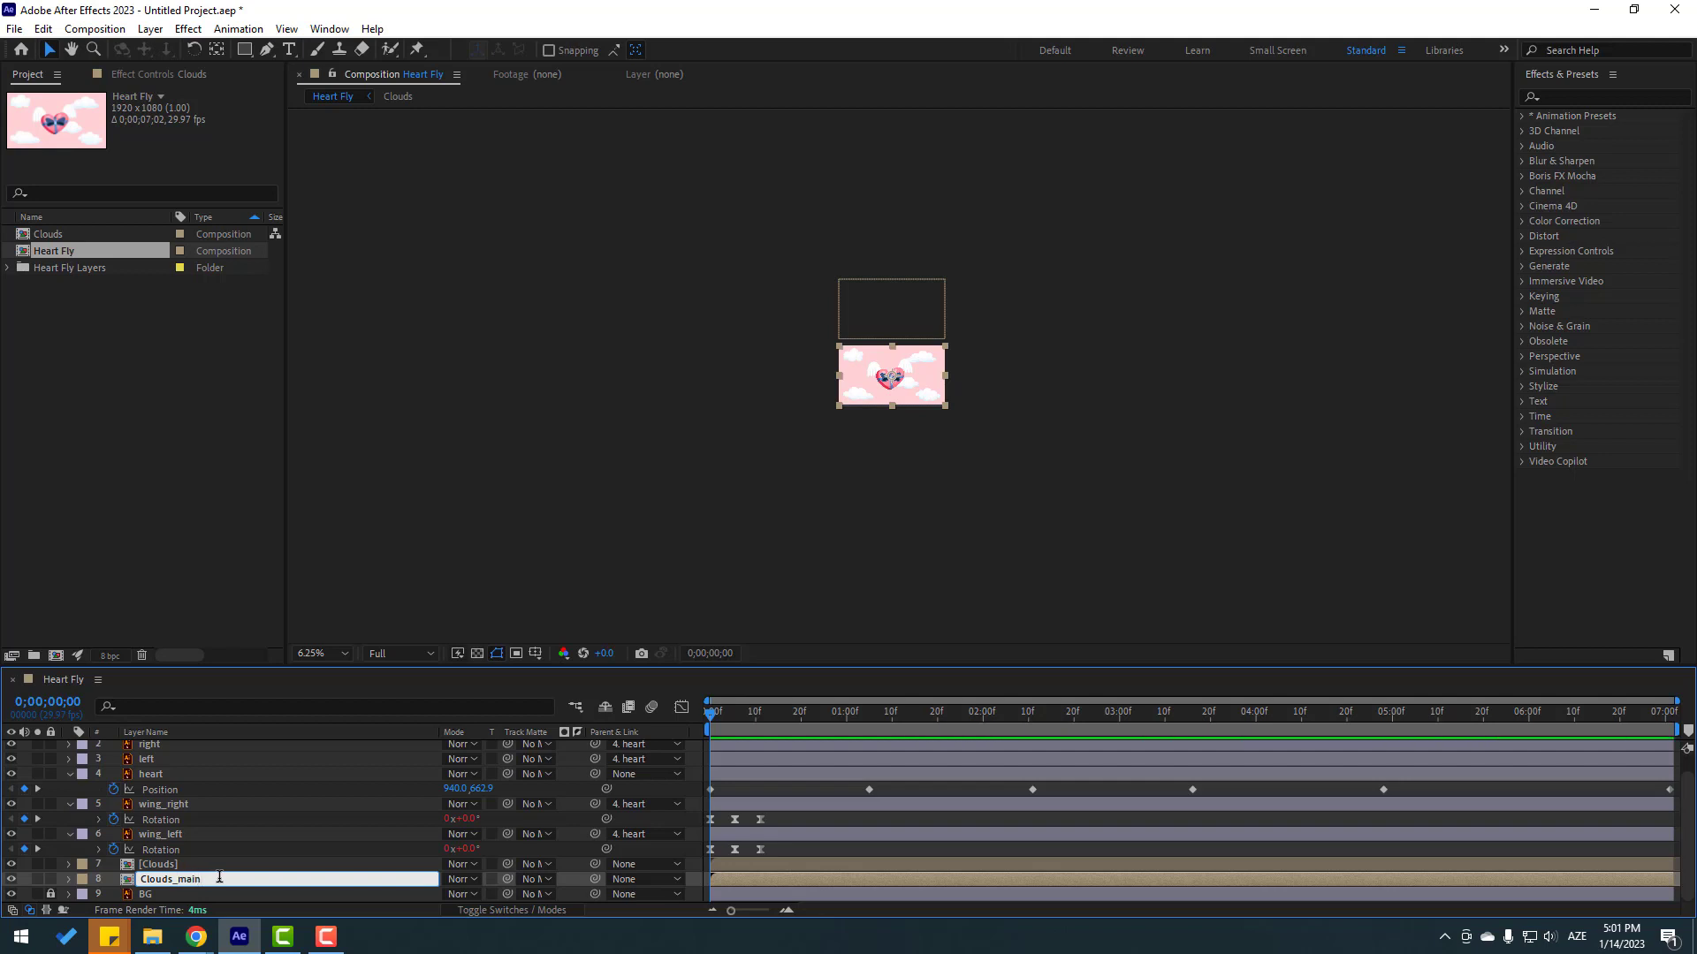
key(Return)
Rename the raised cloud copy as Clouds 1 and parent it to Clouds_main.
click(177, 865)
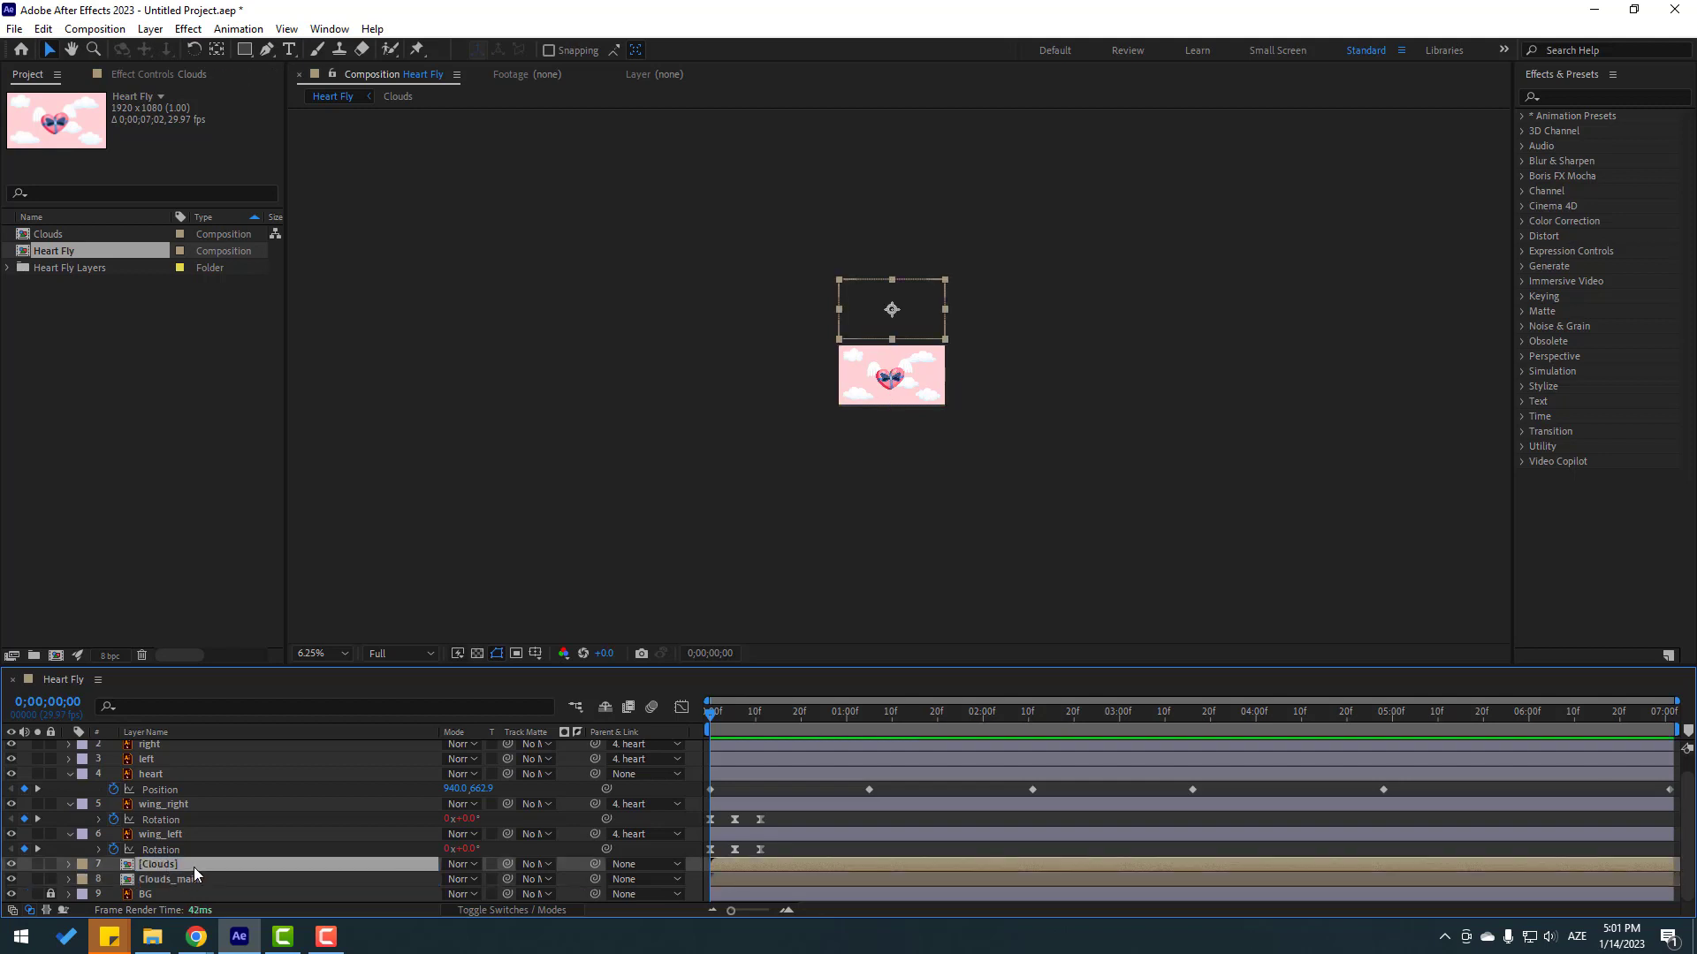
key(Return)
click(192, 864)
key(Return)
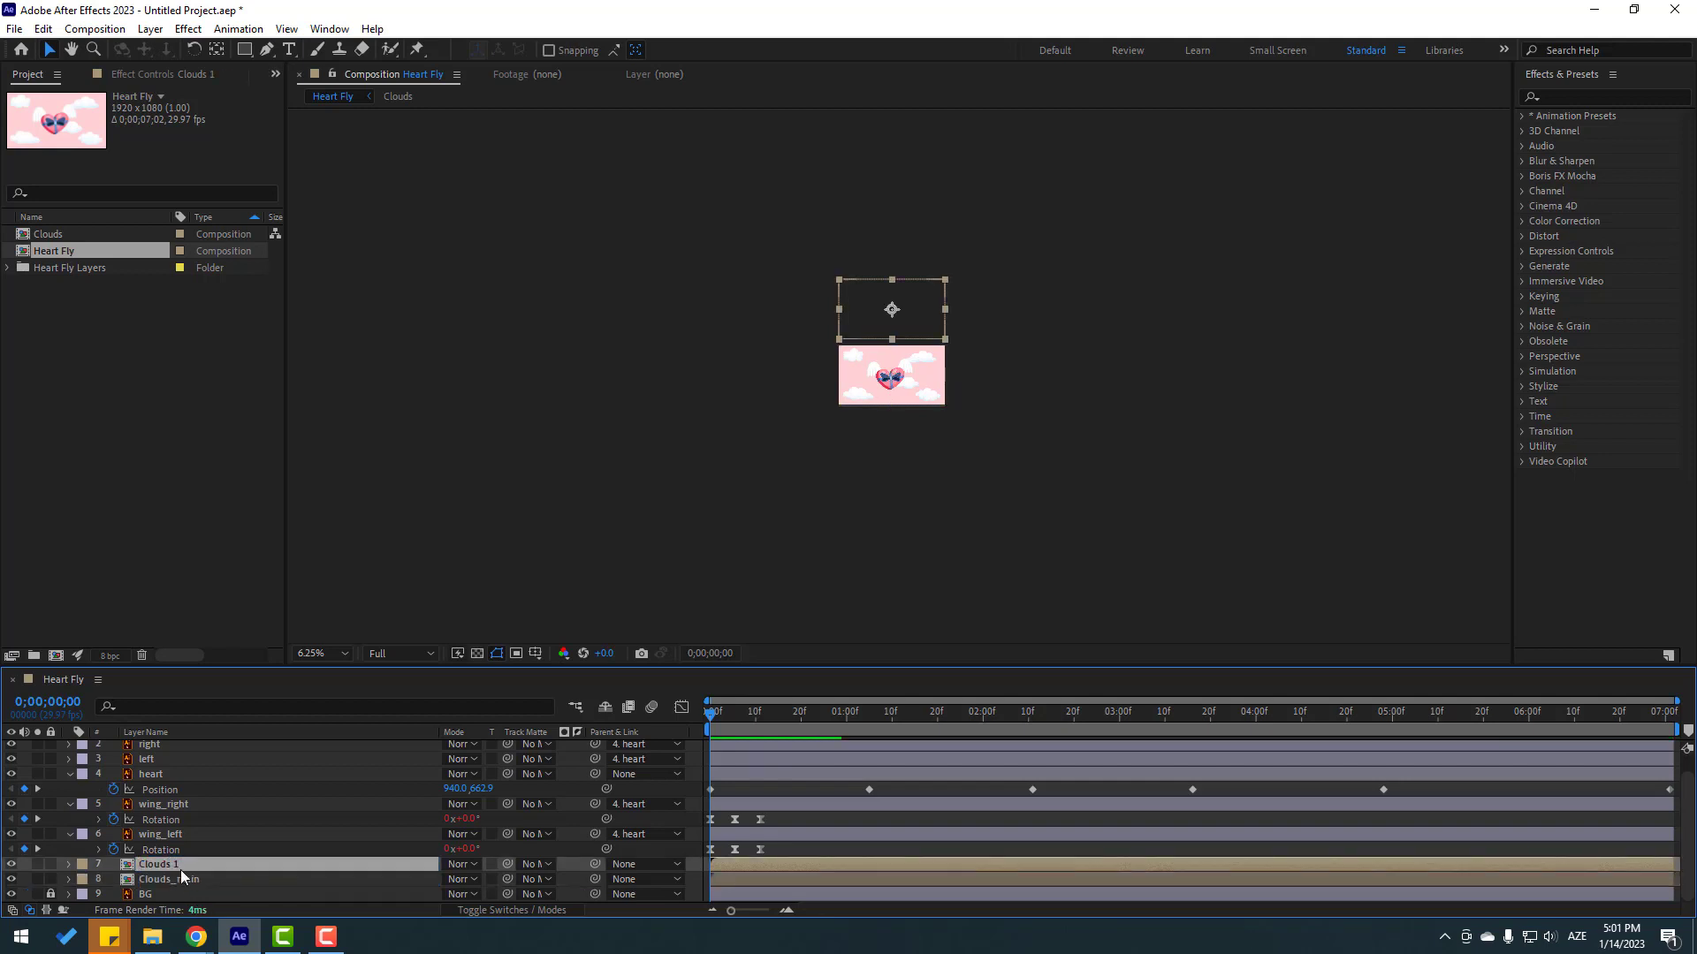
drag(595, 864, 177, 884)
Duplicate Clouds 1 and set the new copy's Position to 960, -1901, stacked above Clouds 1.
key(ctrl+d)
key(p)
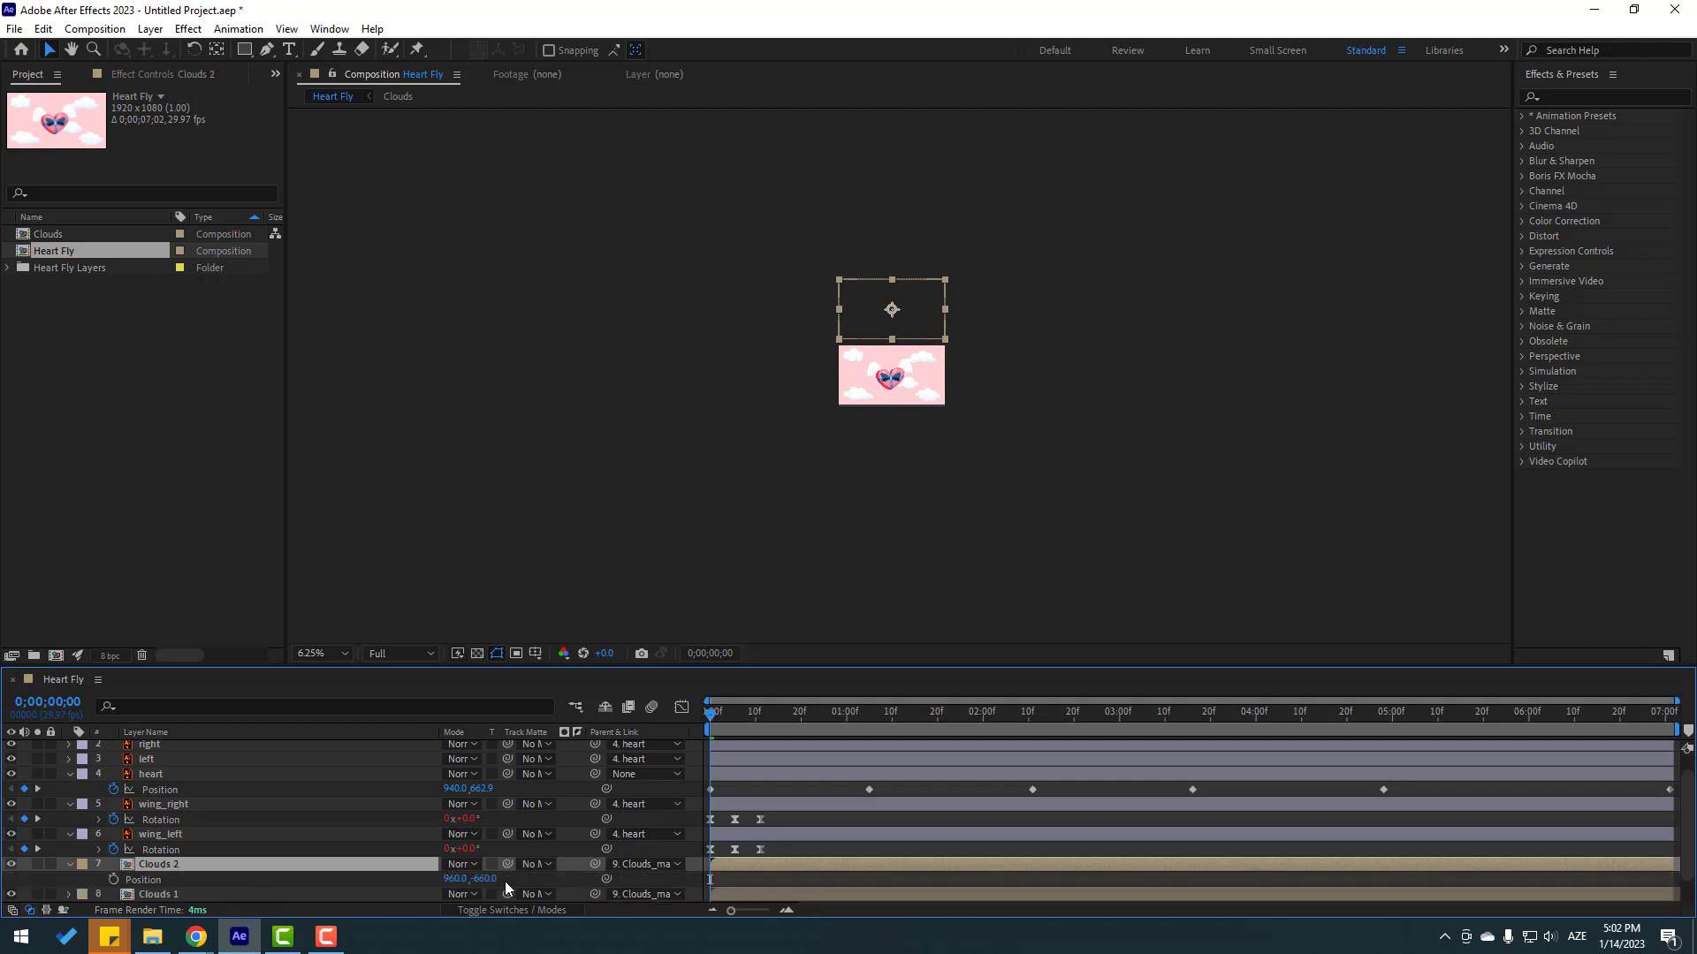
drag(482, 878, 334, 885)
Duplicate Clouds 2 and set the new copy's Position to 960, -3101, stacked above Clouds 2.
key(ctrl+d)
click(331, 653)
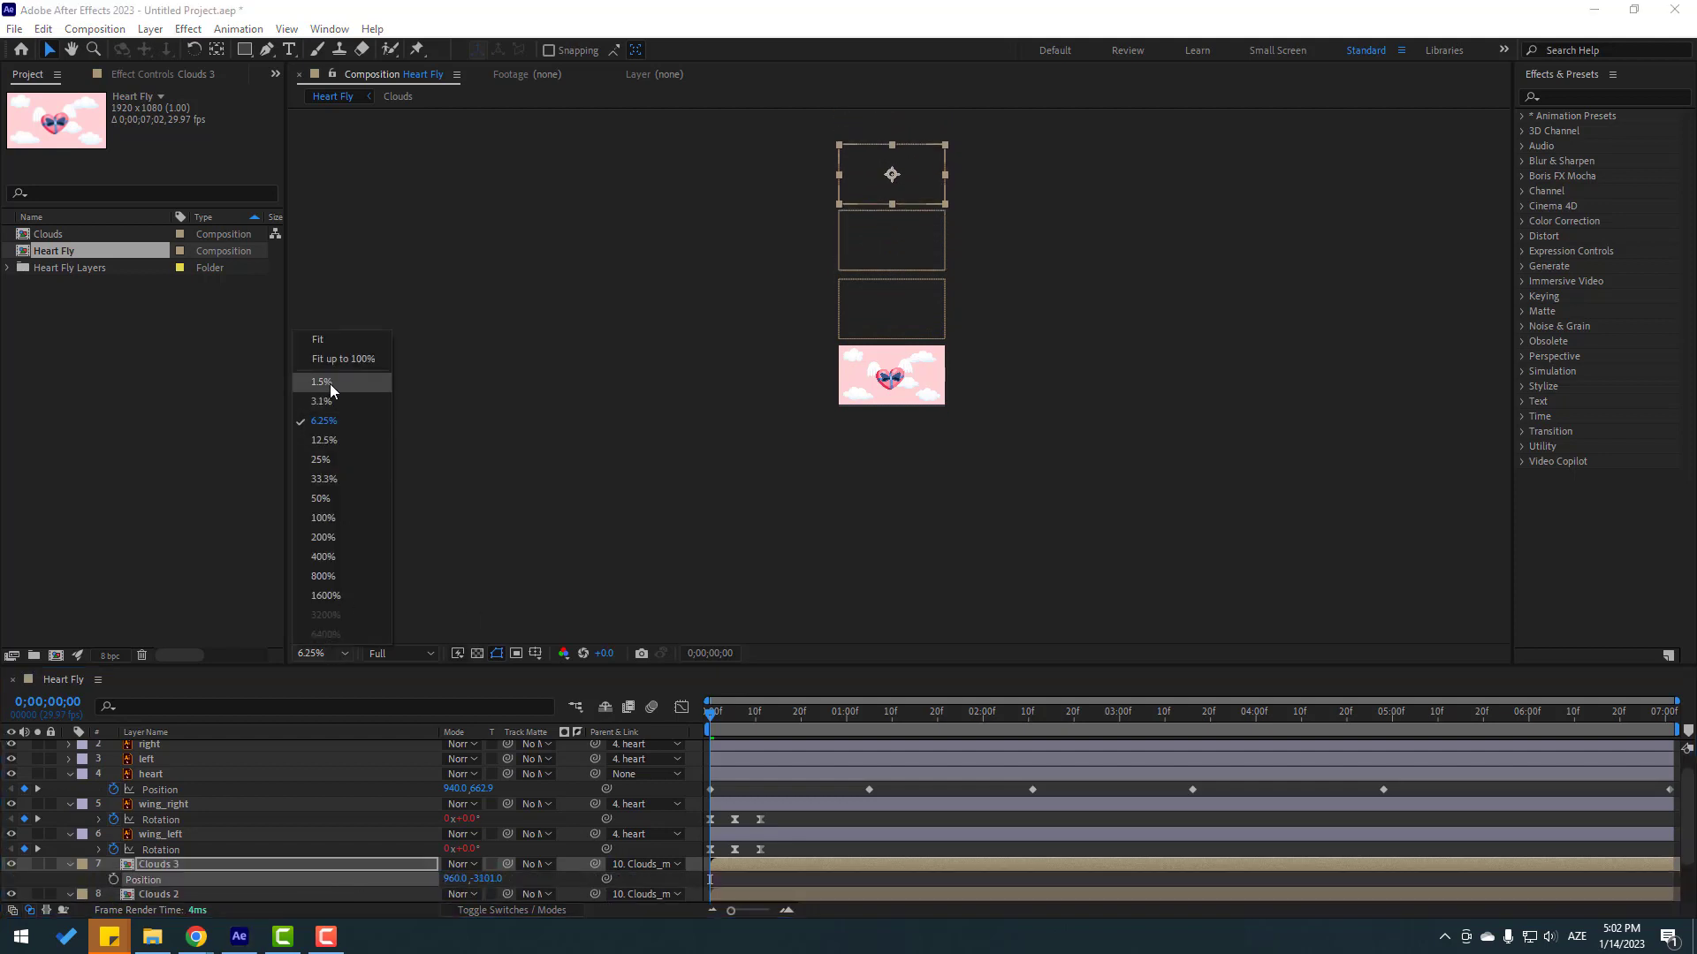
click(330, 384)
Keyframe Clouds_main's Position from 960, 540 at 0;00;00;00 to 960, 3428 at 0;00;07;01, and preview the moving clouds.
scroll(187, 862, down, 2)
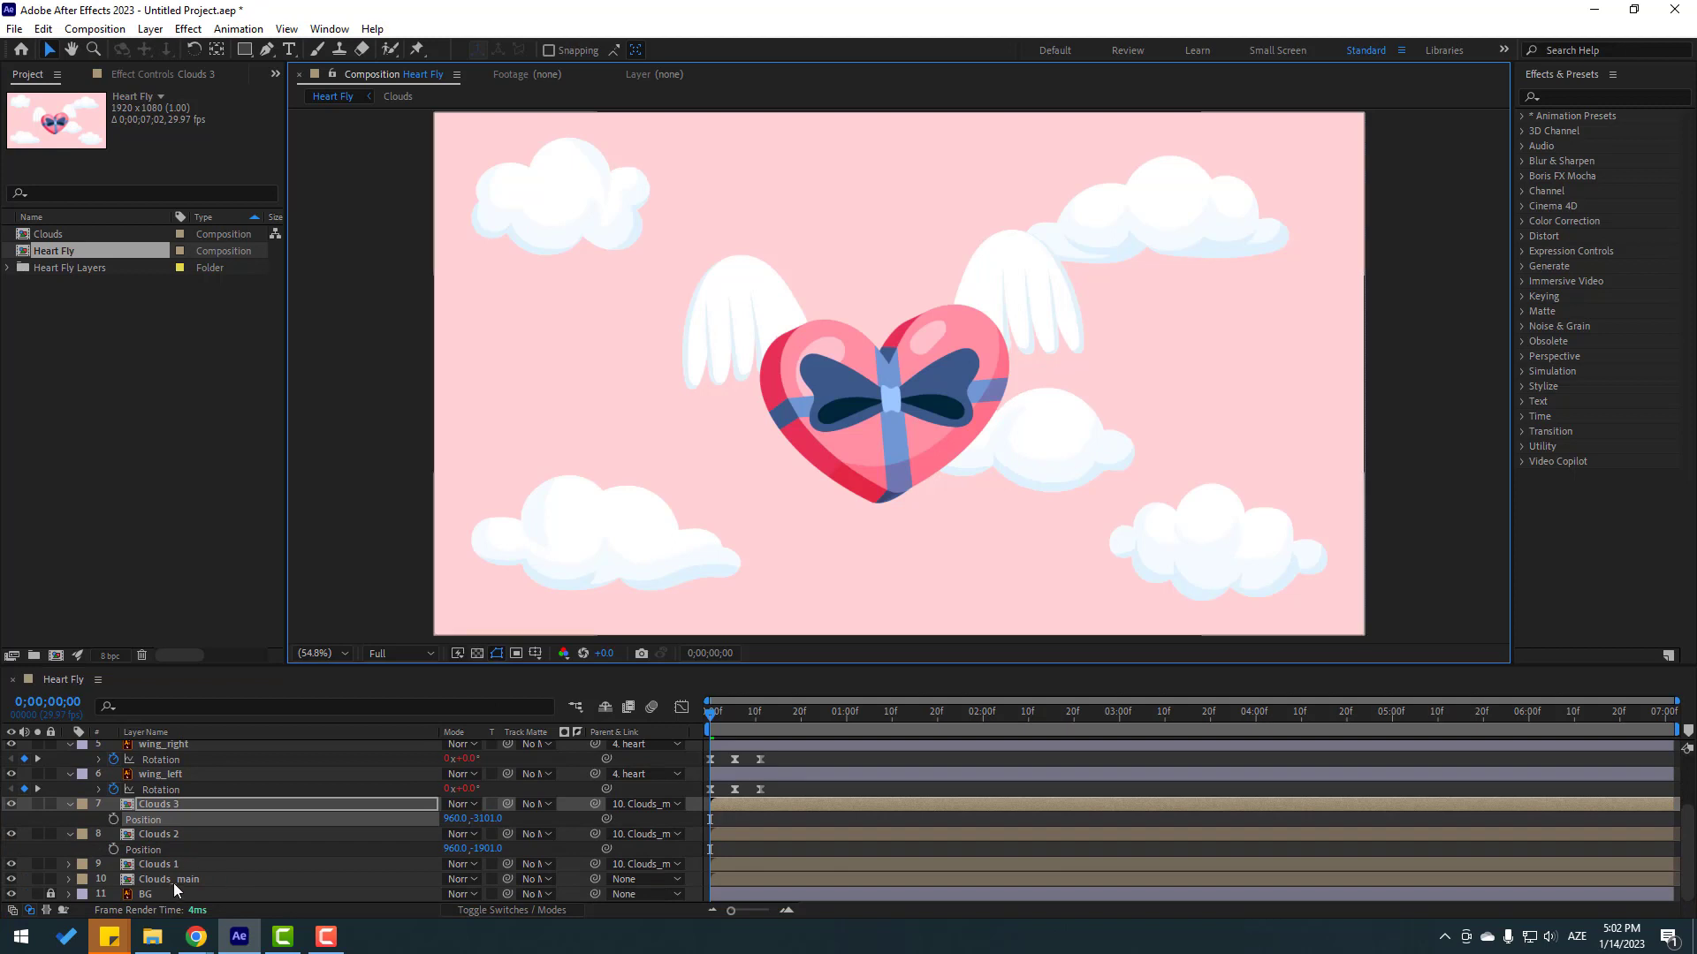
click(173, 881)
key(p)
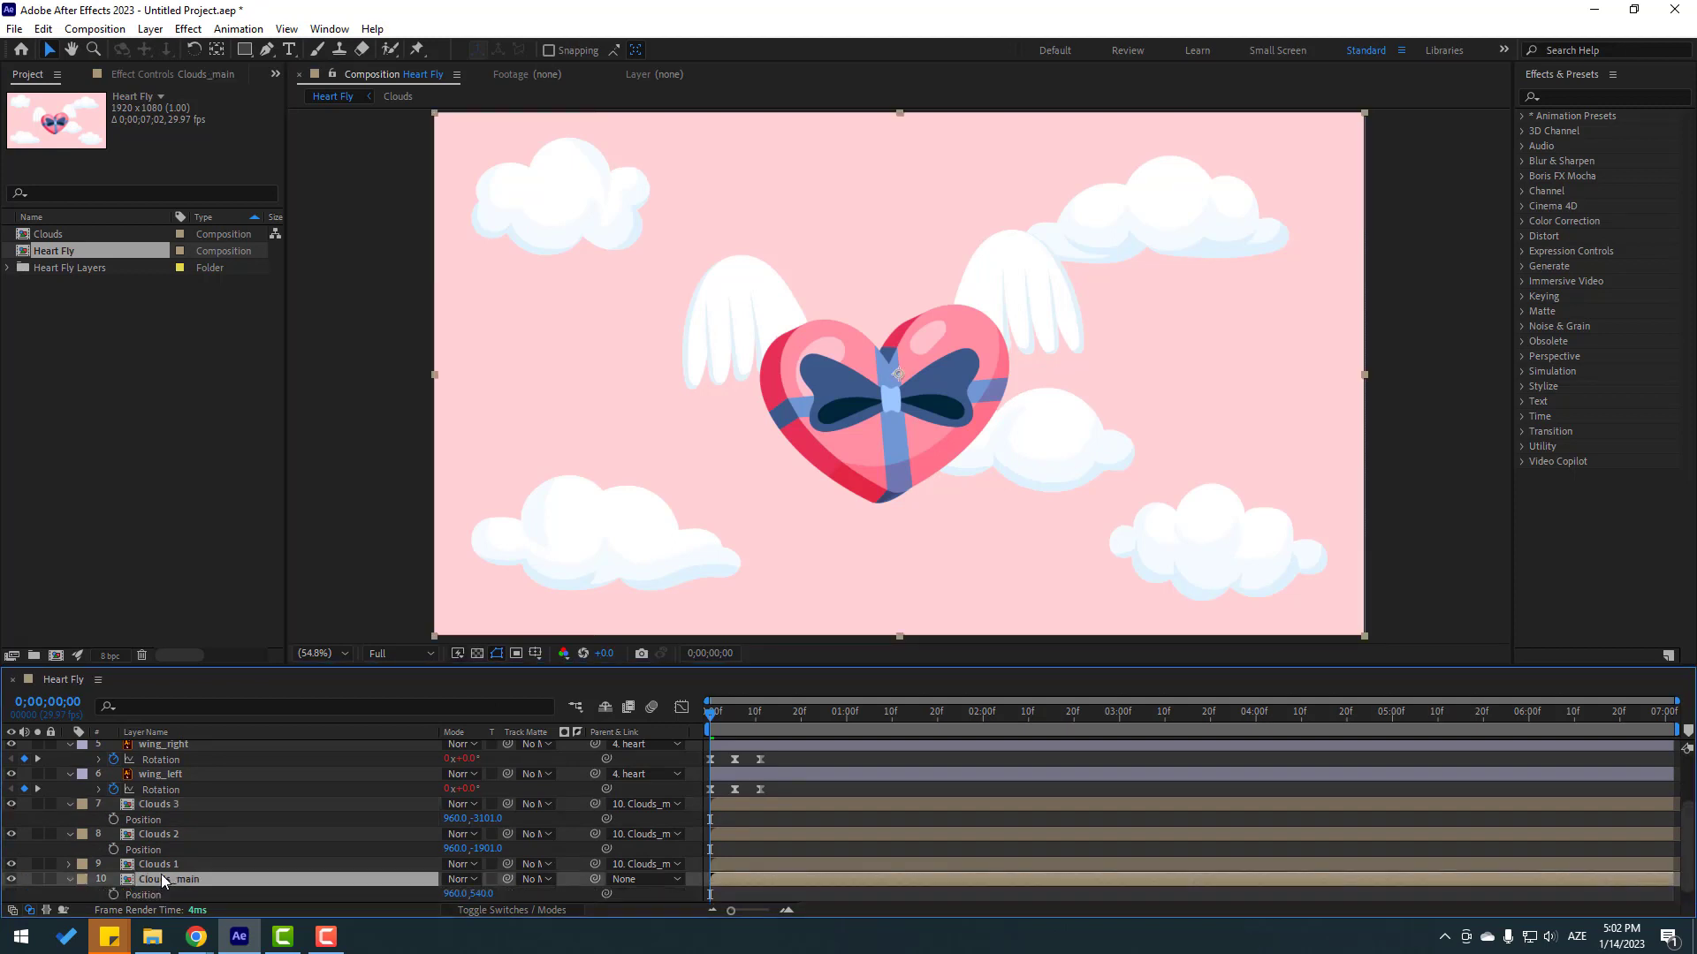
scroll(102, 872, down, 1)
click(114, 879)
drag(772, 719, 1677, 746)
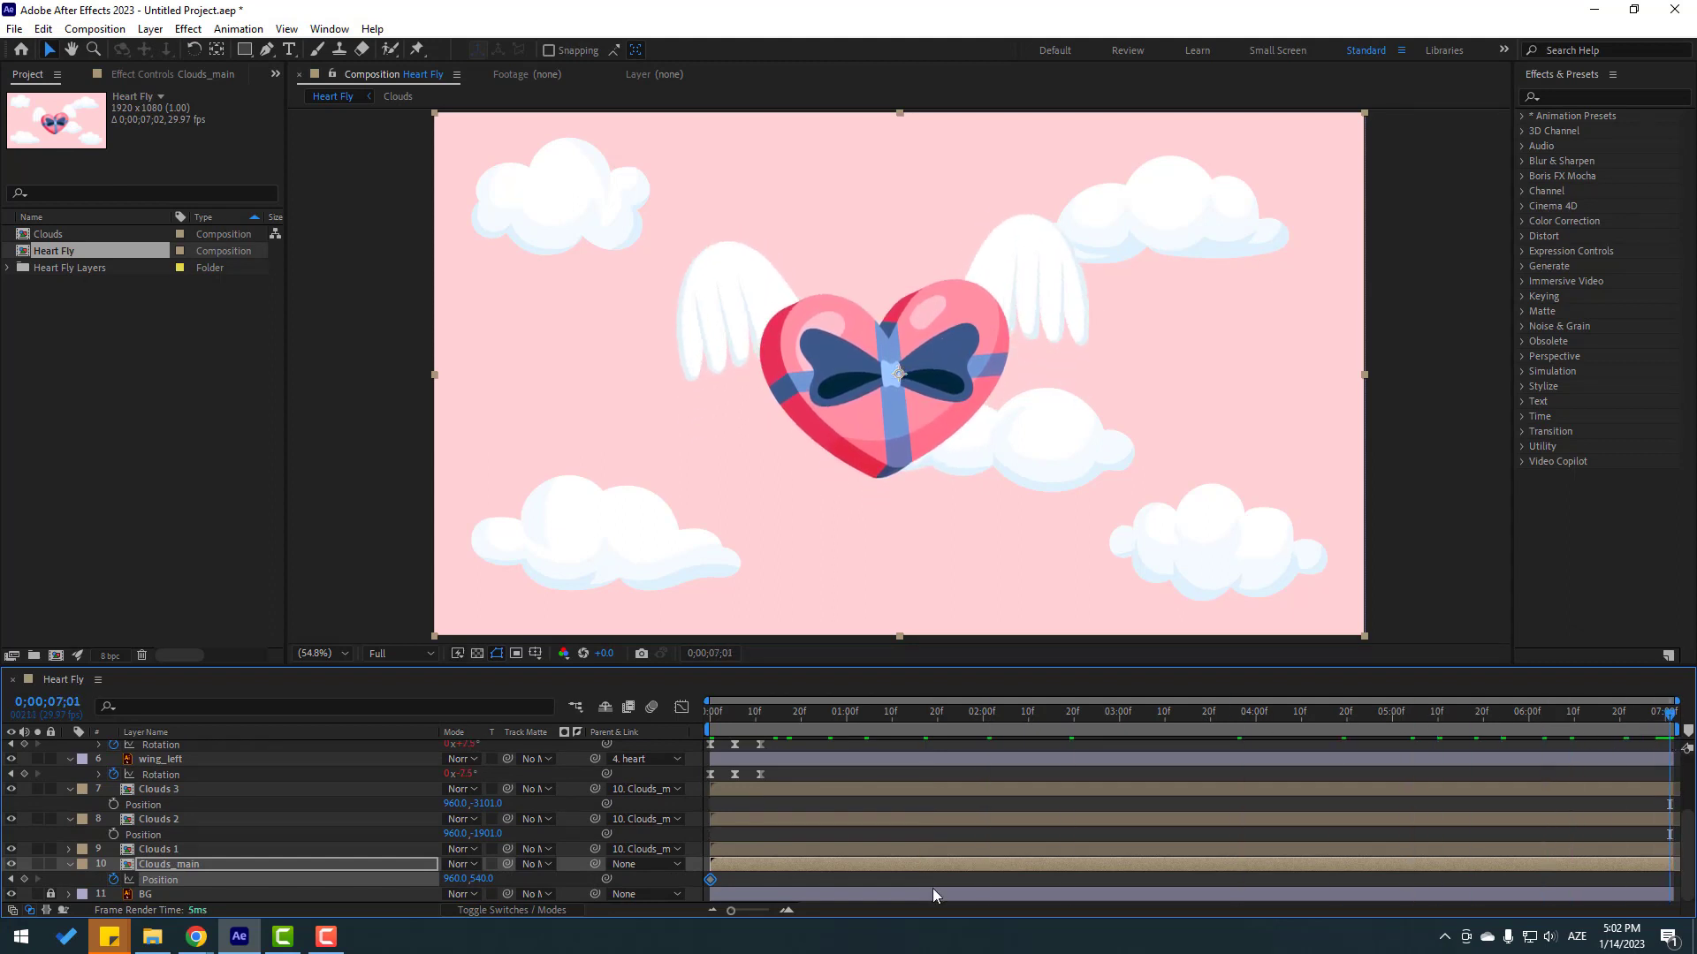
drag(482, 884, 840, 884)
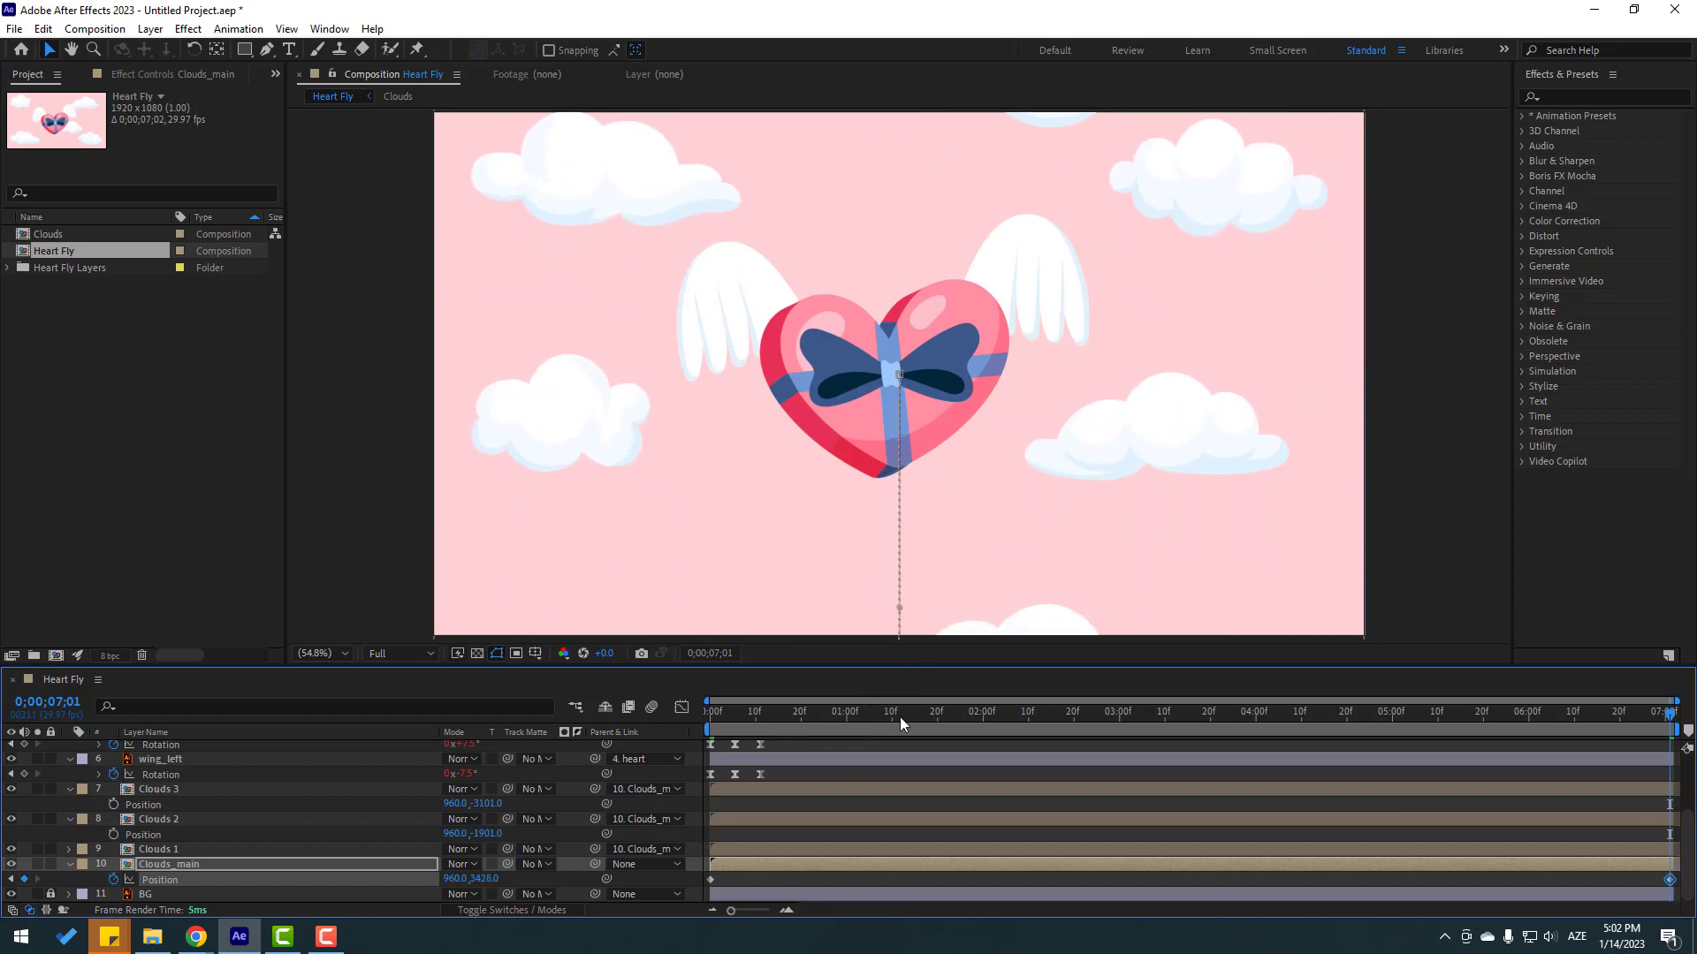
key(space)
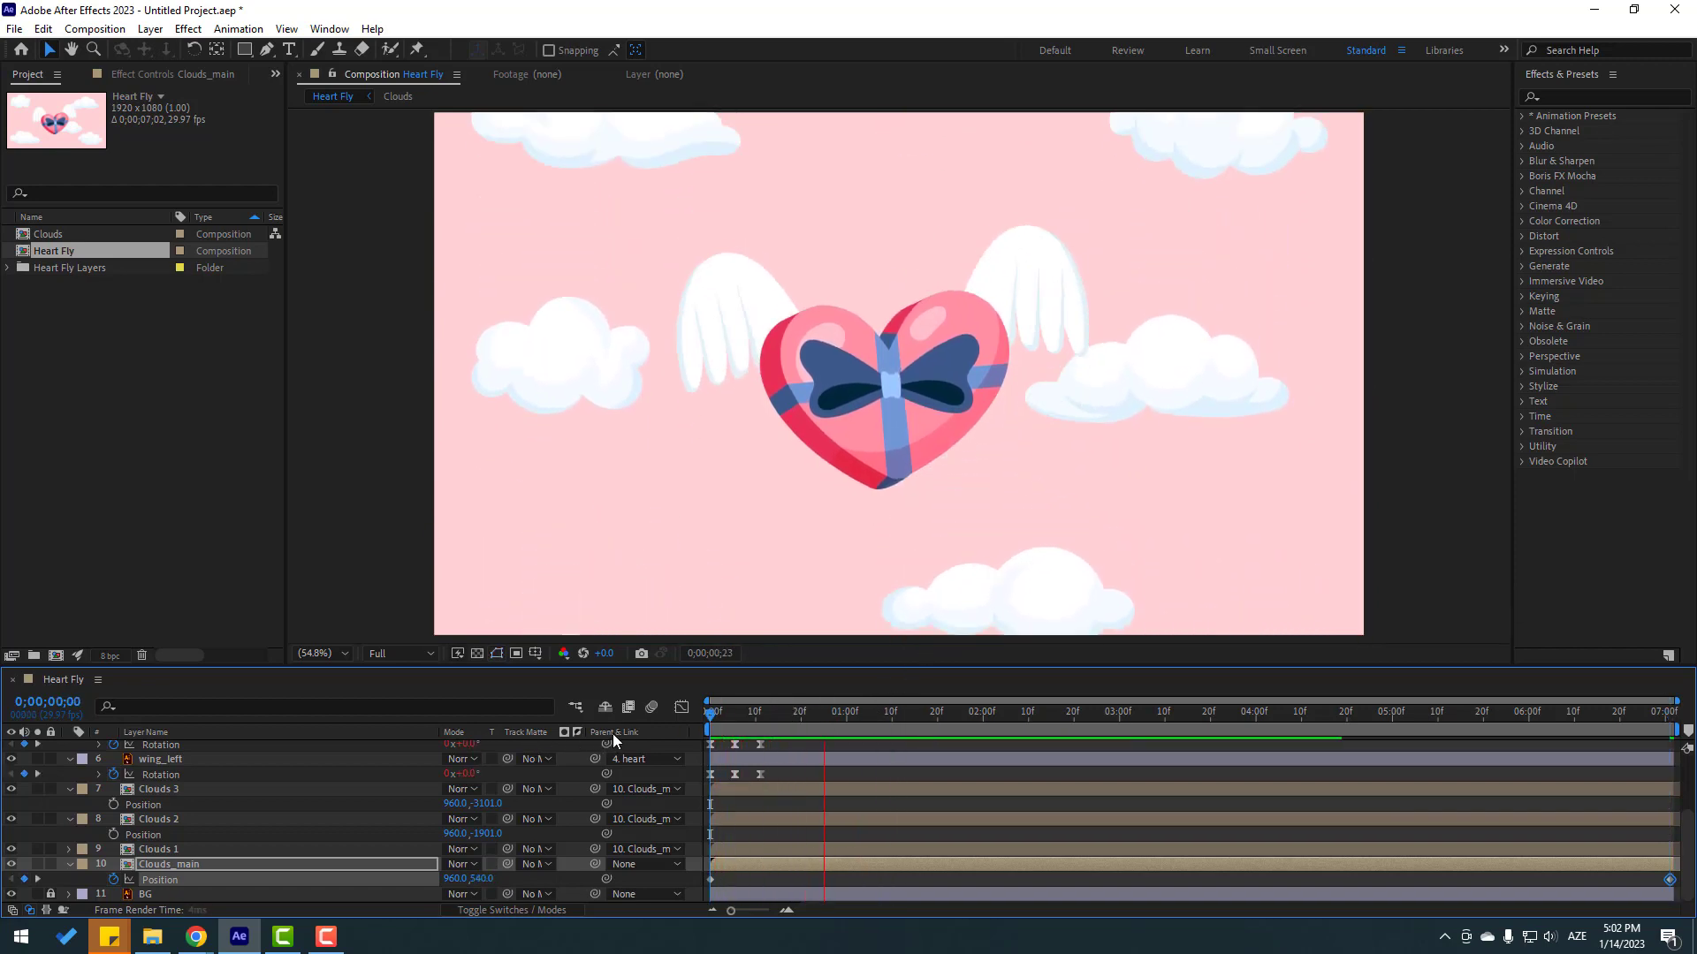
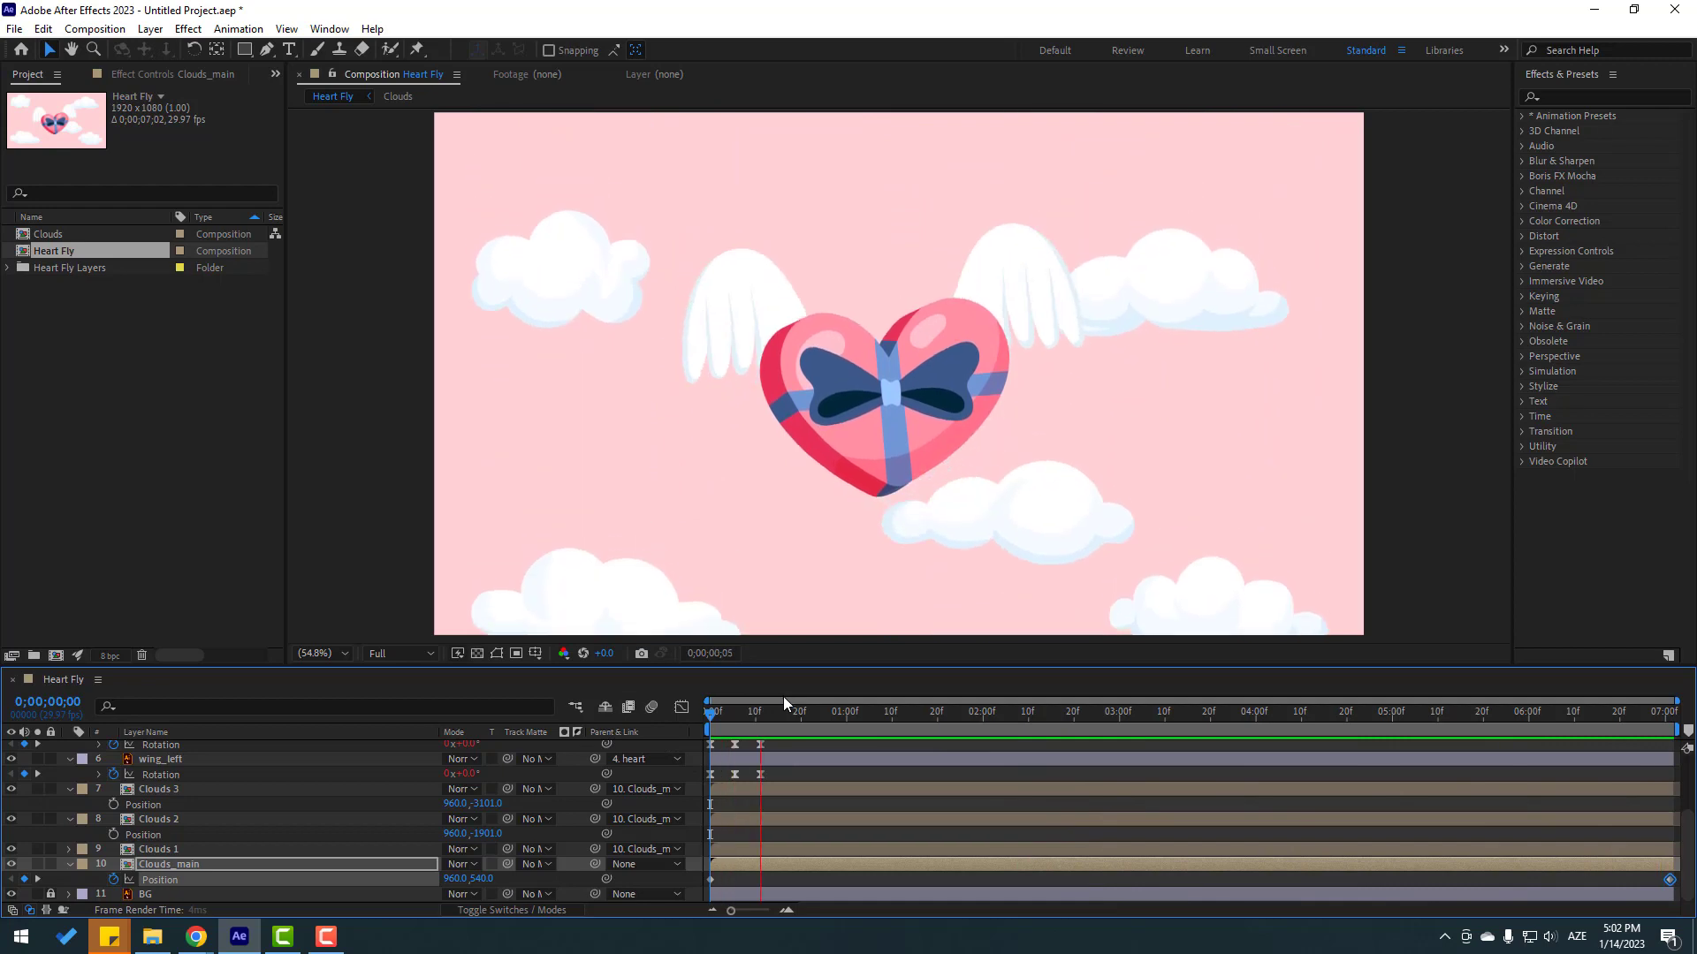
key(space)
Add Rotation keyframes at 0;00;00;00 to the right and left bow layers.
scroll(137, 840, up, 3)
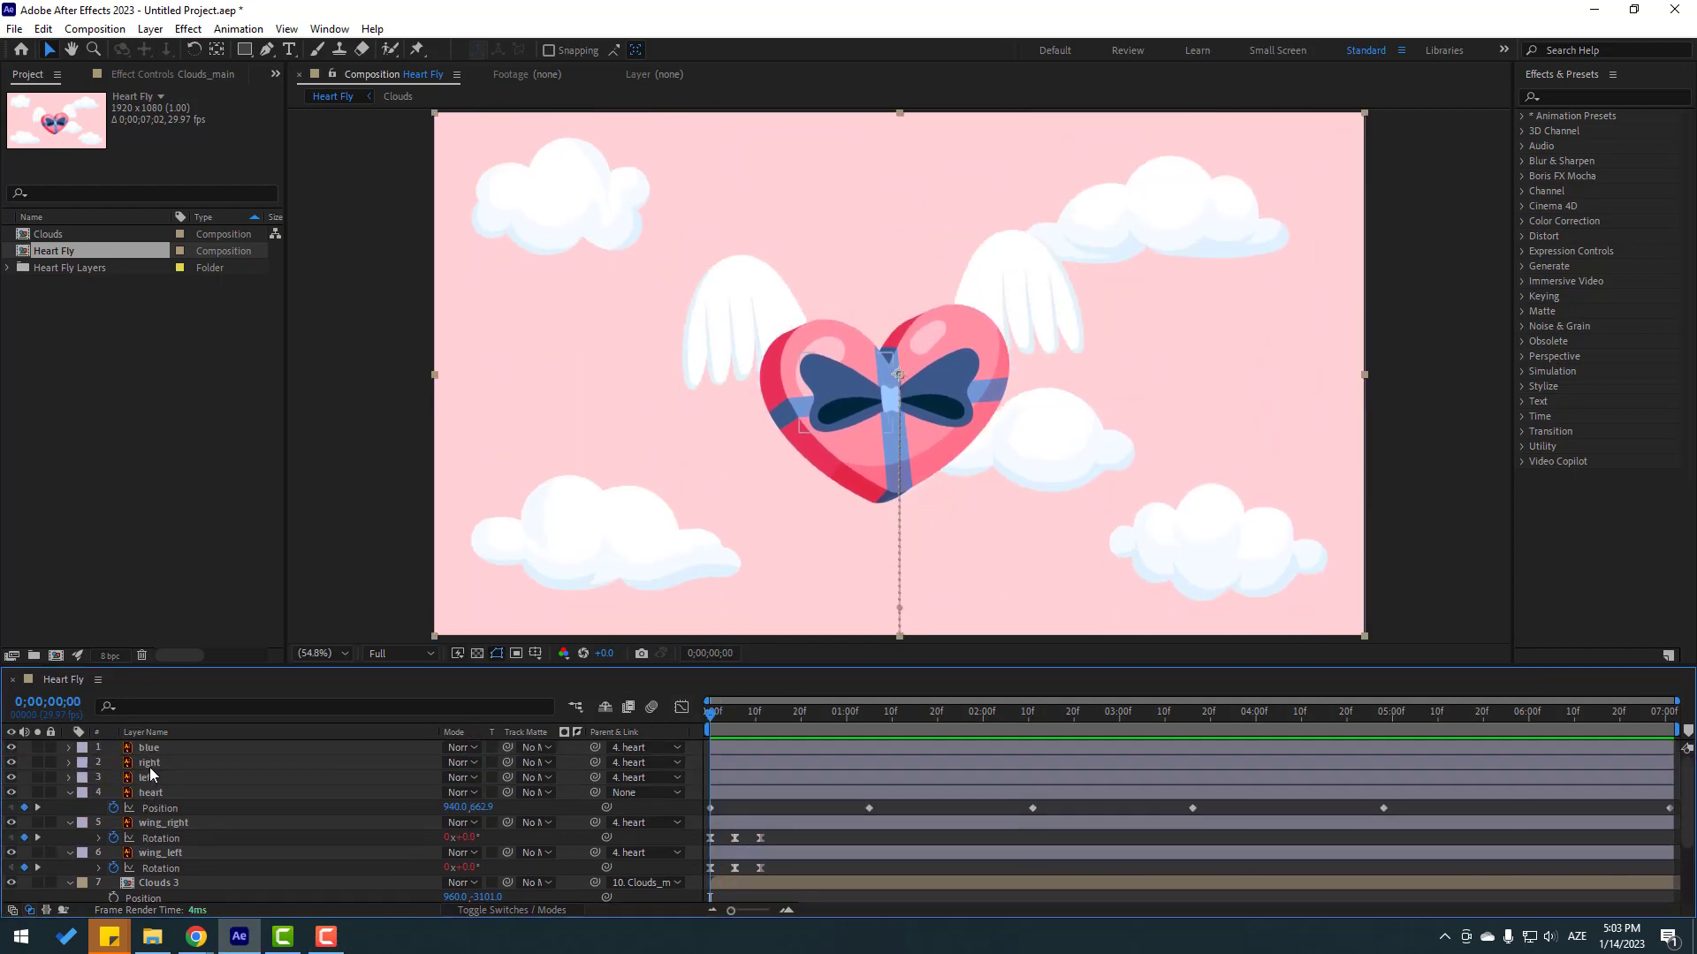
click(181, 764)
shift+click(156, 779)
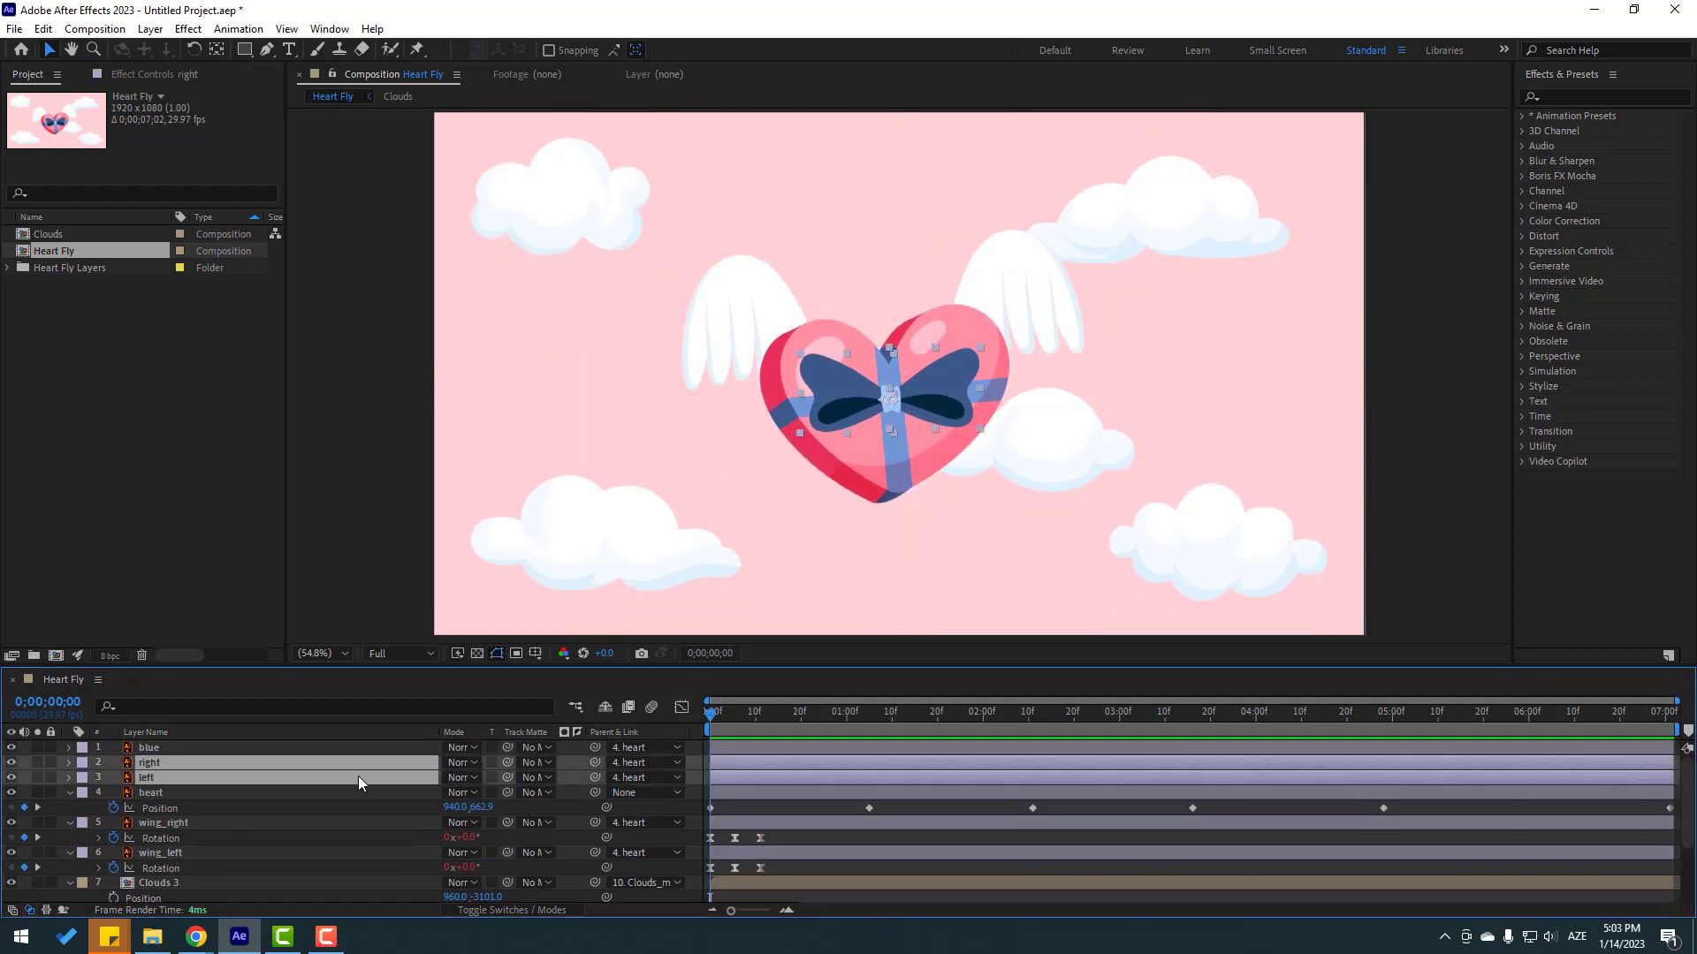
key(r)
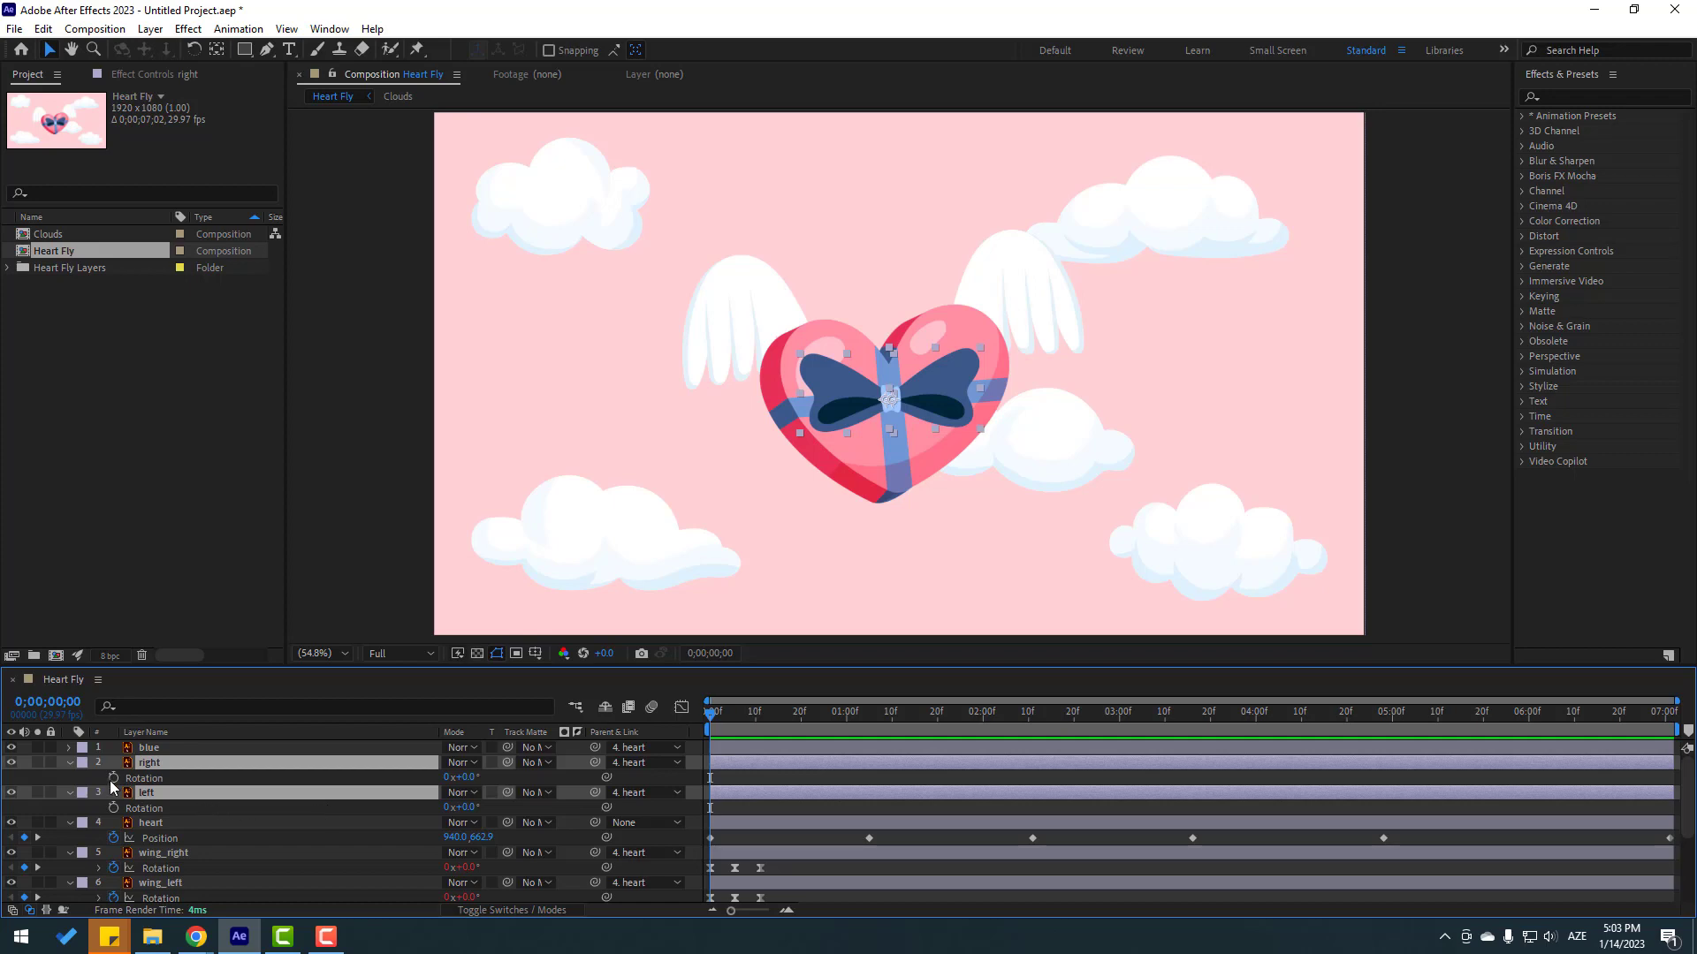
scroll(896, 437, up, 4)
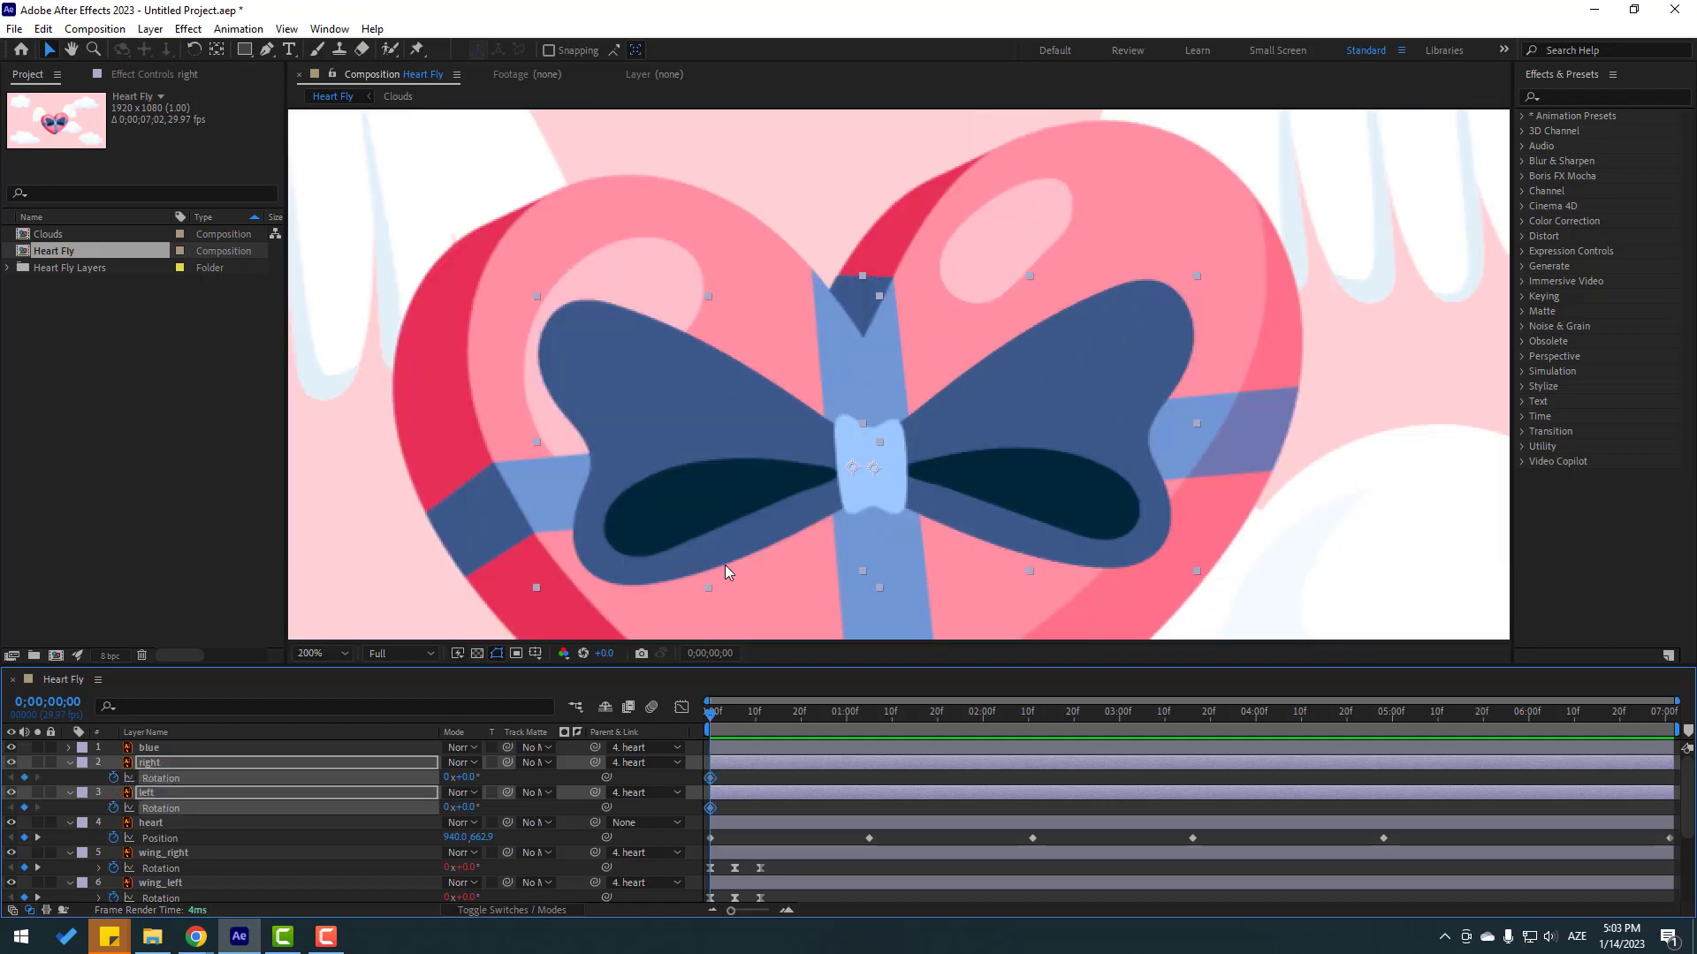
drag(725, 565, 706, 495)
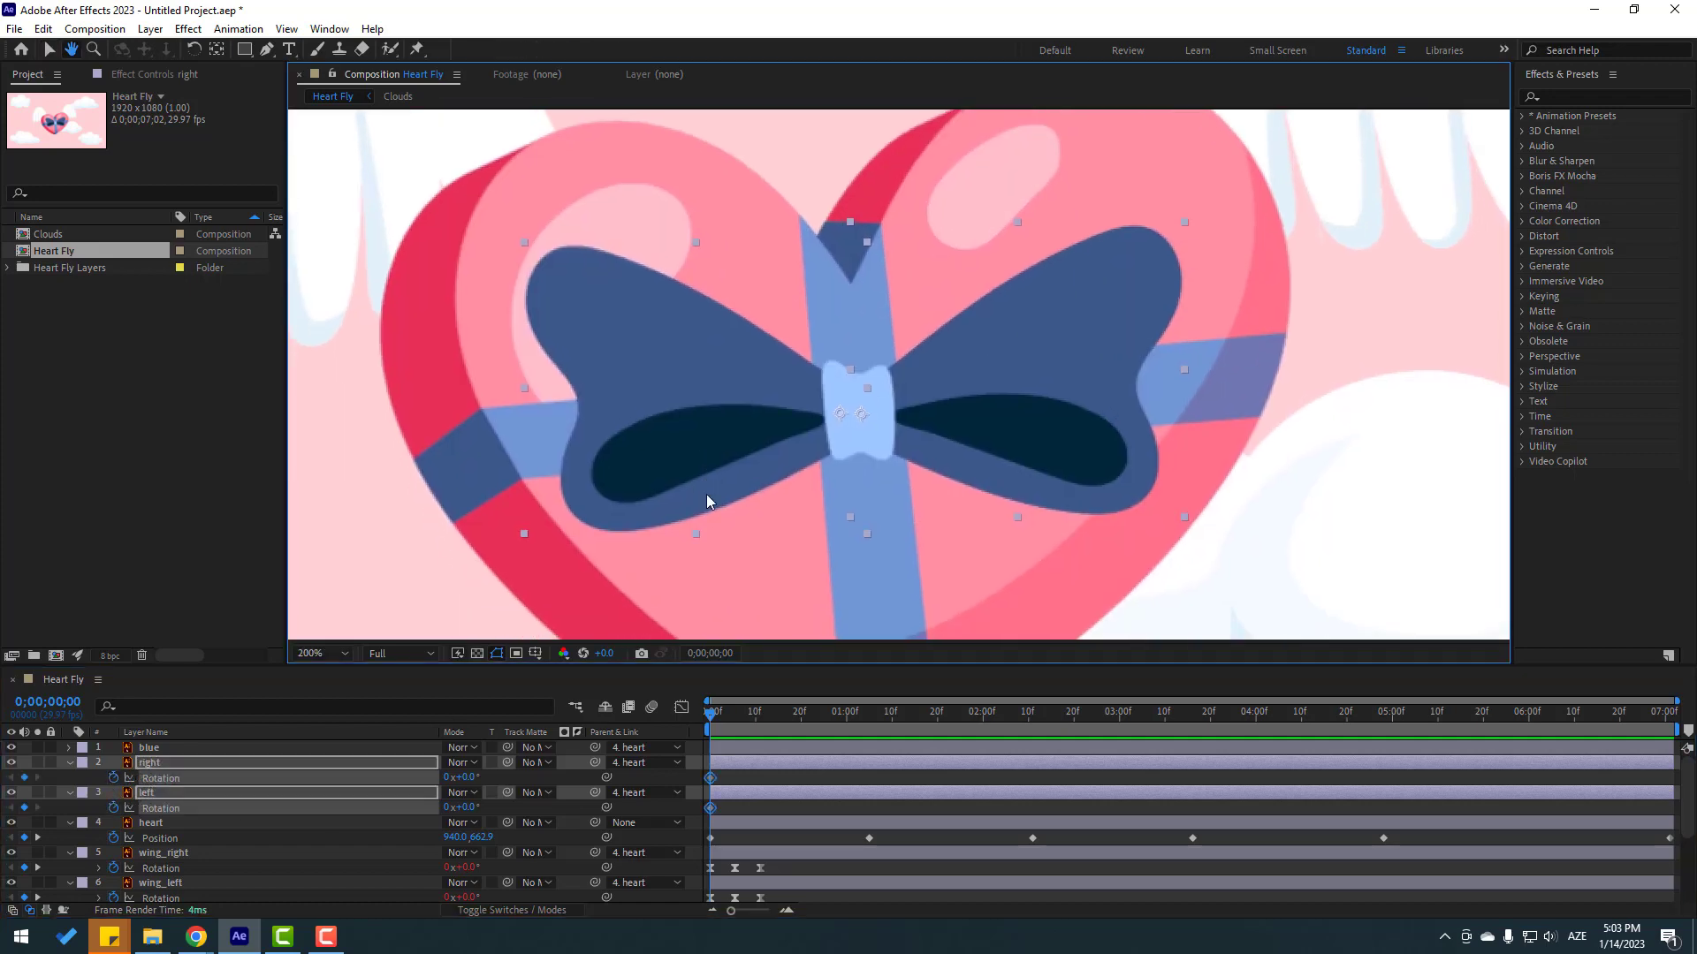
Set Rotation at 0;00;00;00 to 4° for right and -7° for left, and at 0;00;00;06 to -5° and 4°.
click(740, 778)
drag(465, 777, 465, 807)
click(730, 788)
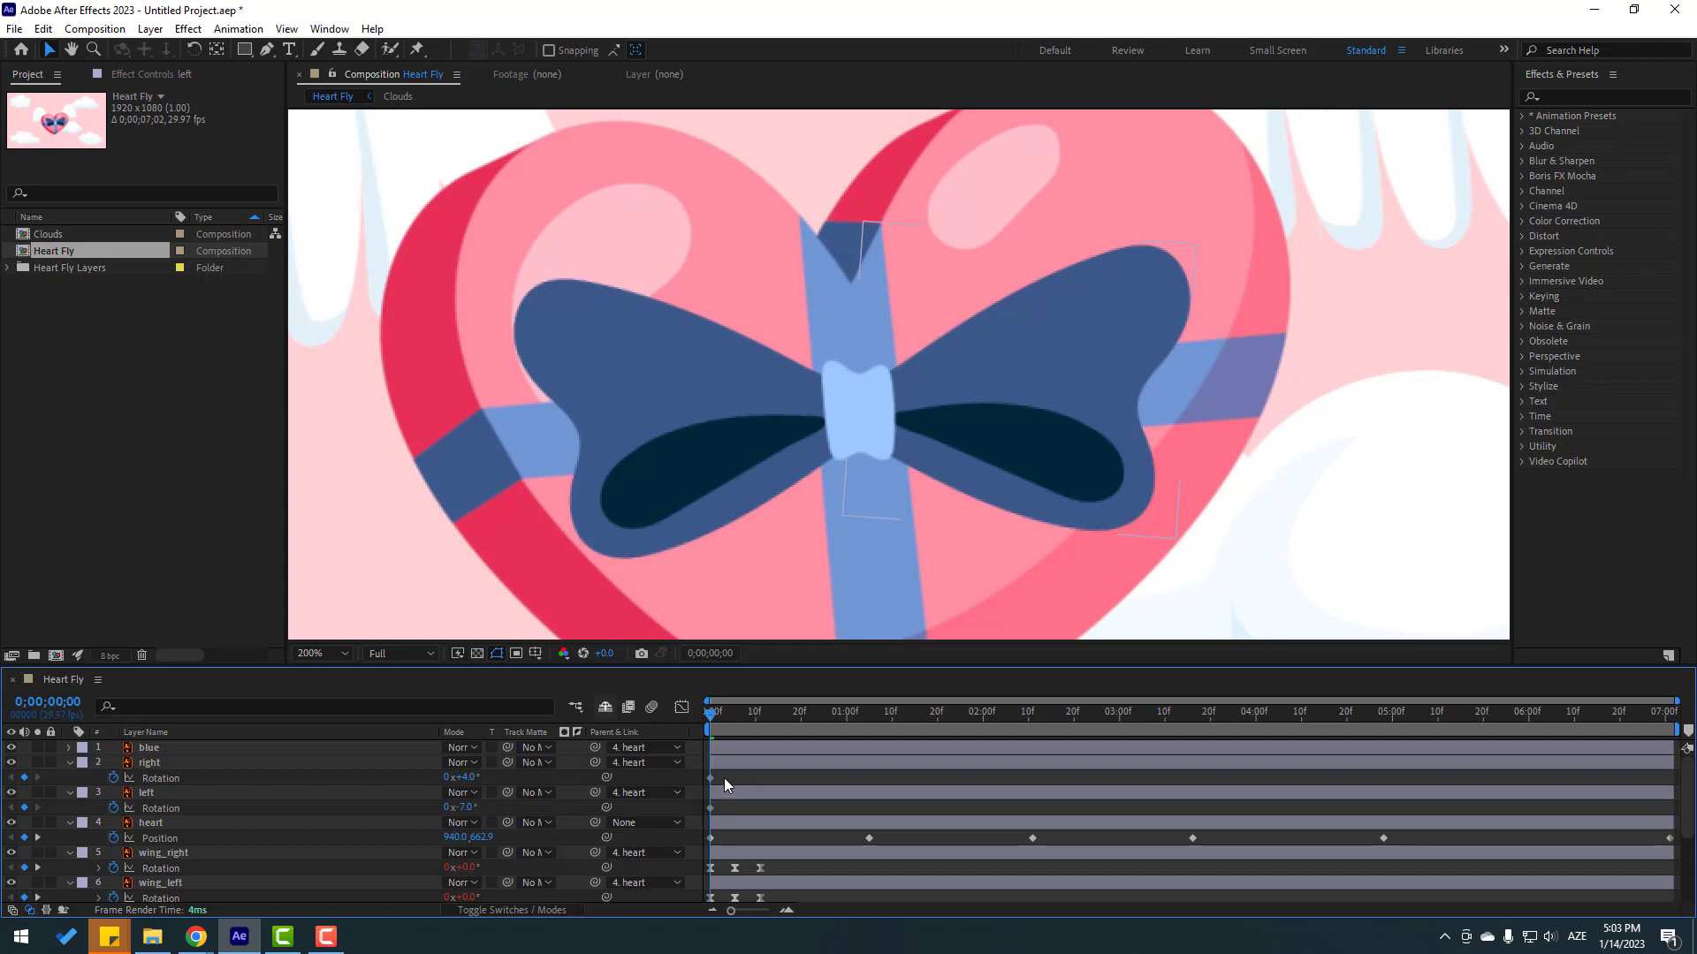
key(space)
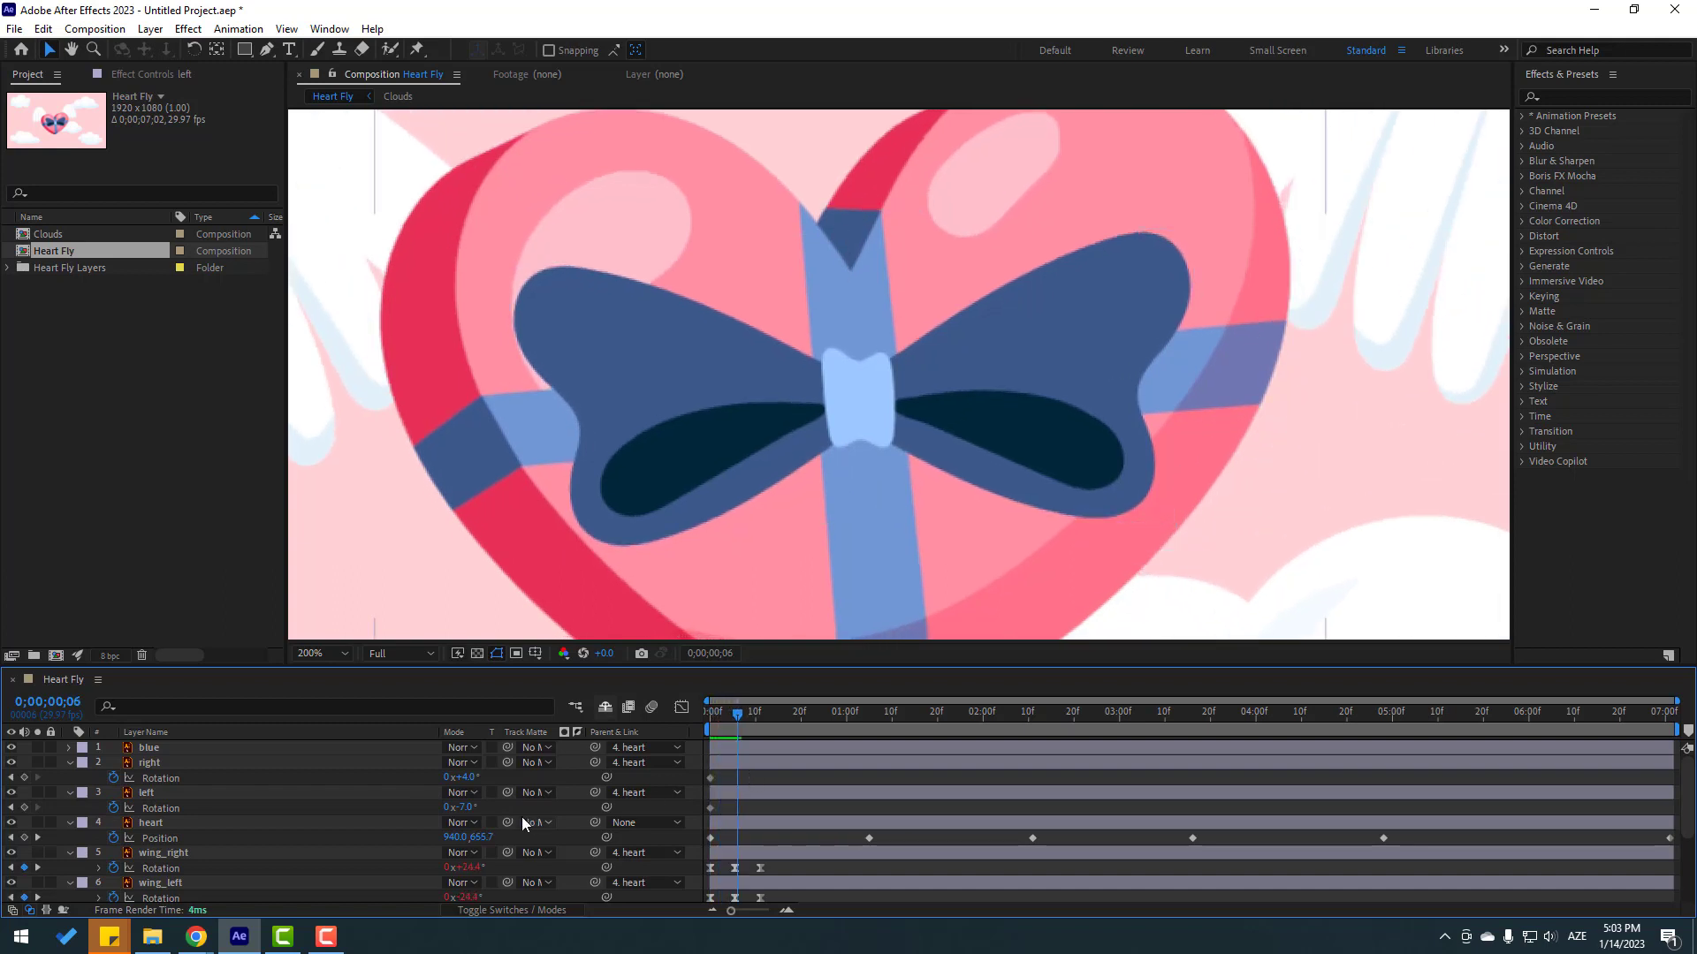
drag(460, 777, 618, 810)
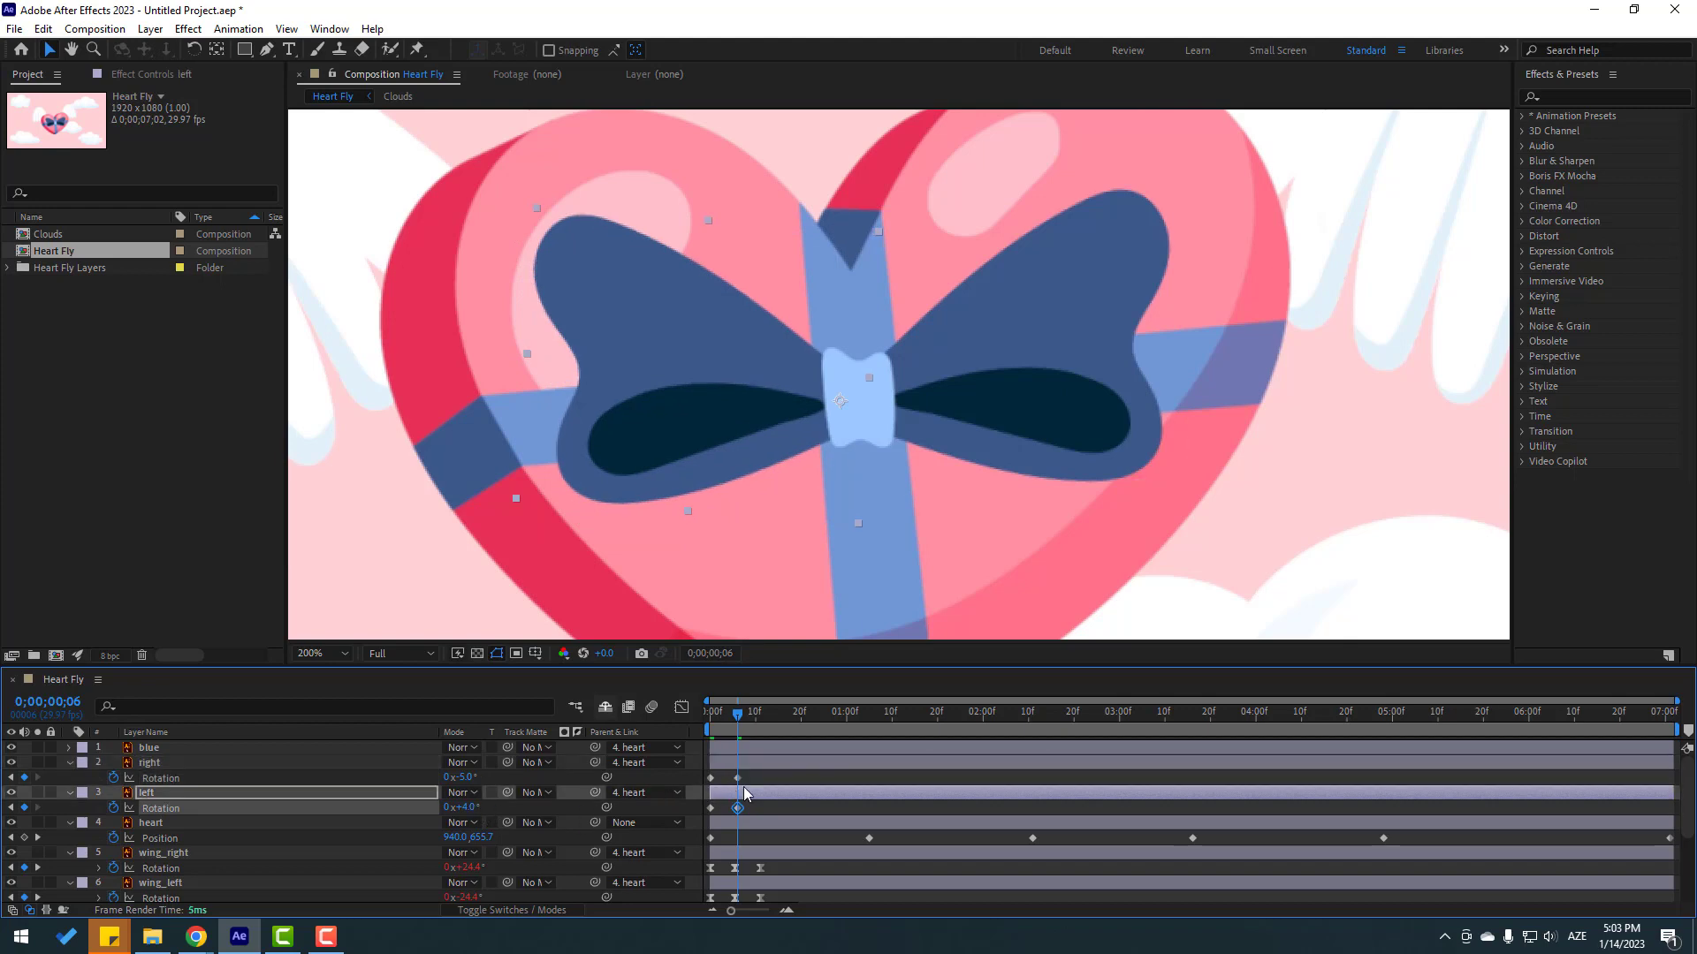
Copy the first Rotation keyframes of right and left to 0;00;00;12 on their own layers, and preview the bow motion.
click(703, 656)
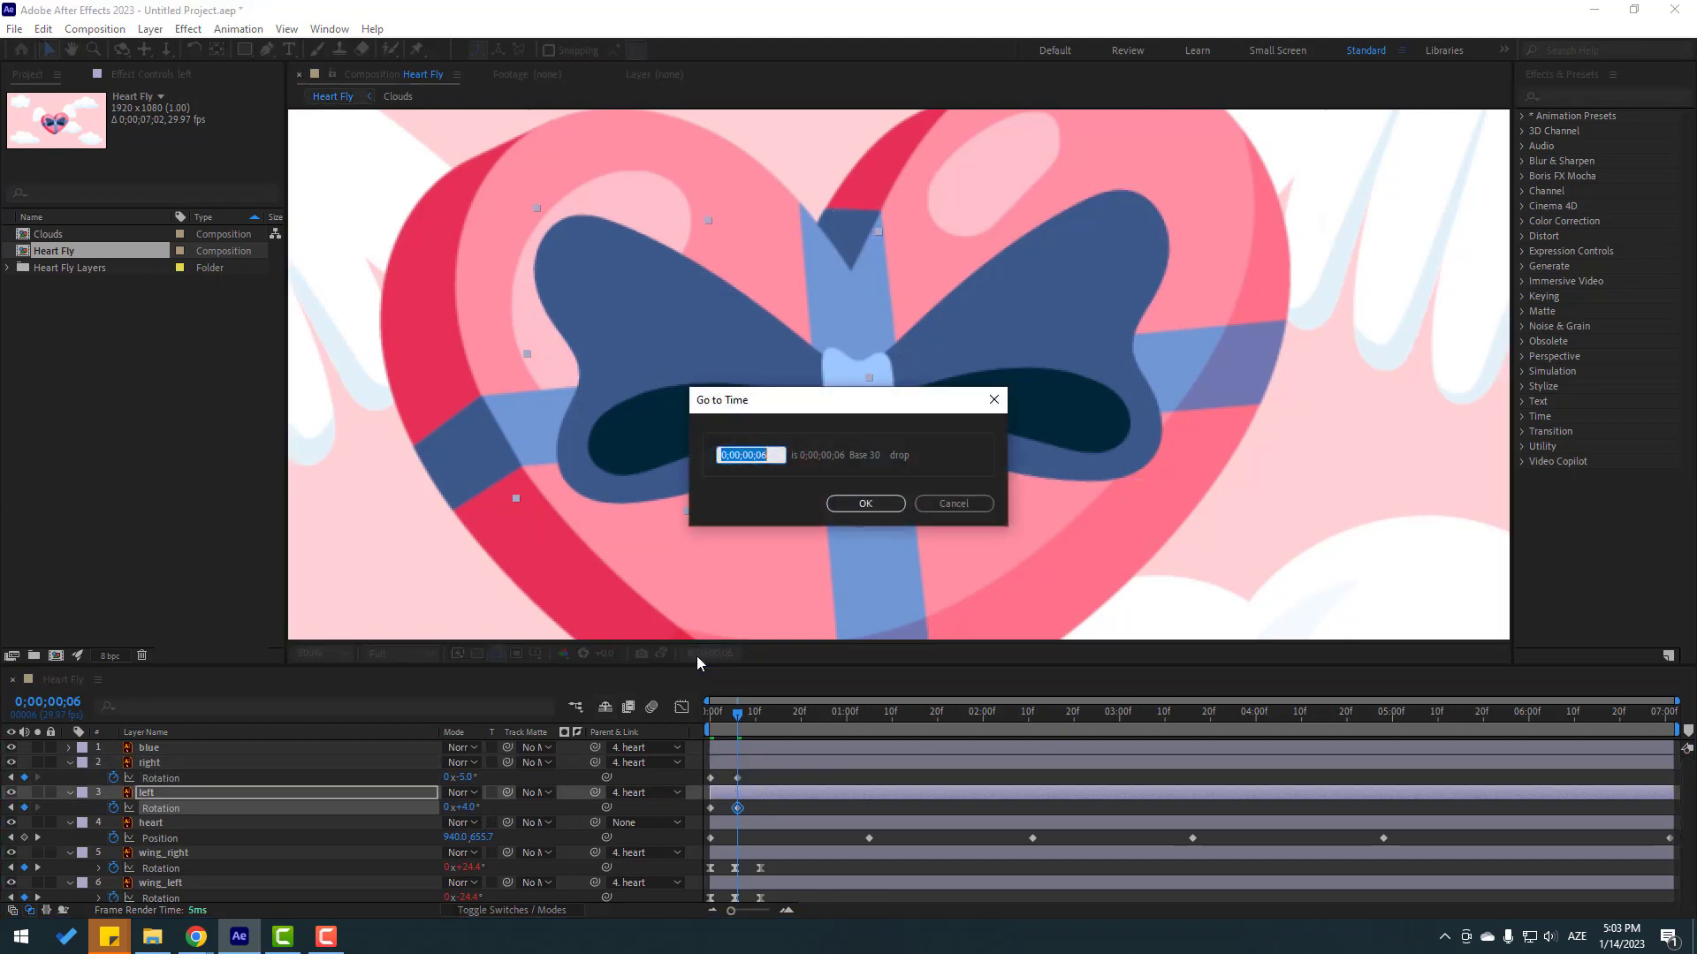
text(+)
click(856, 503)
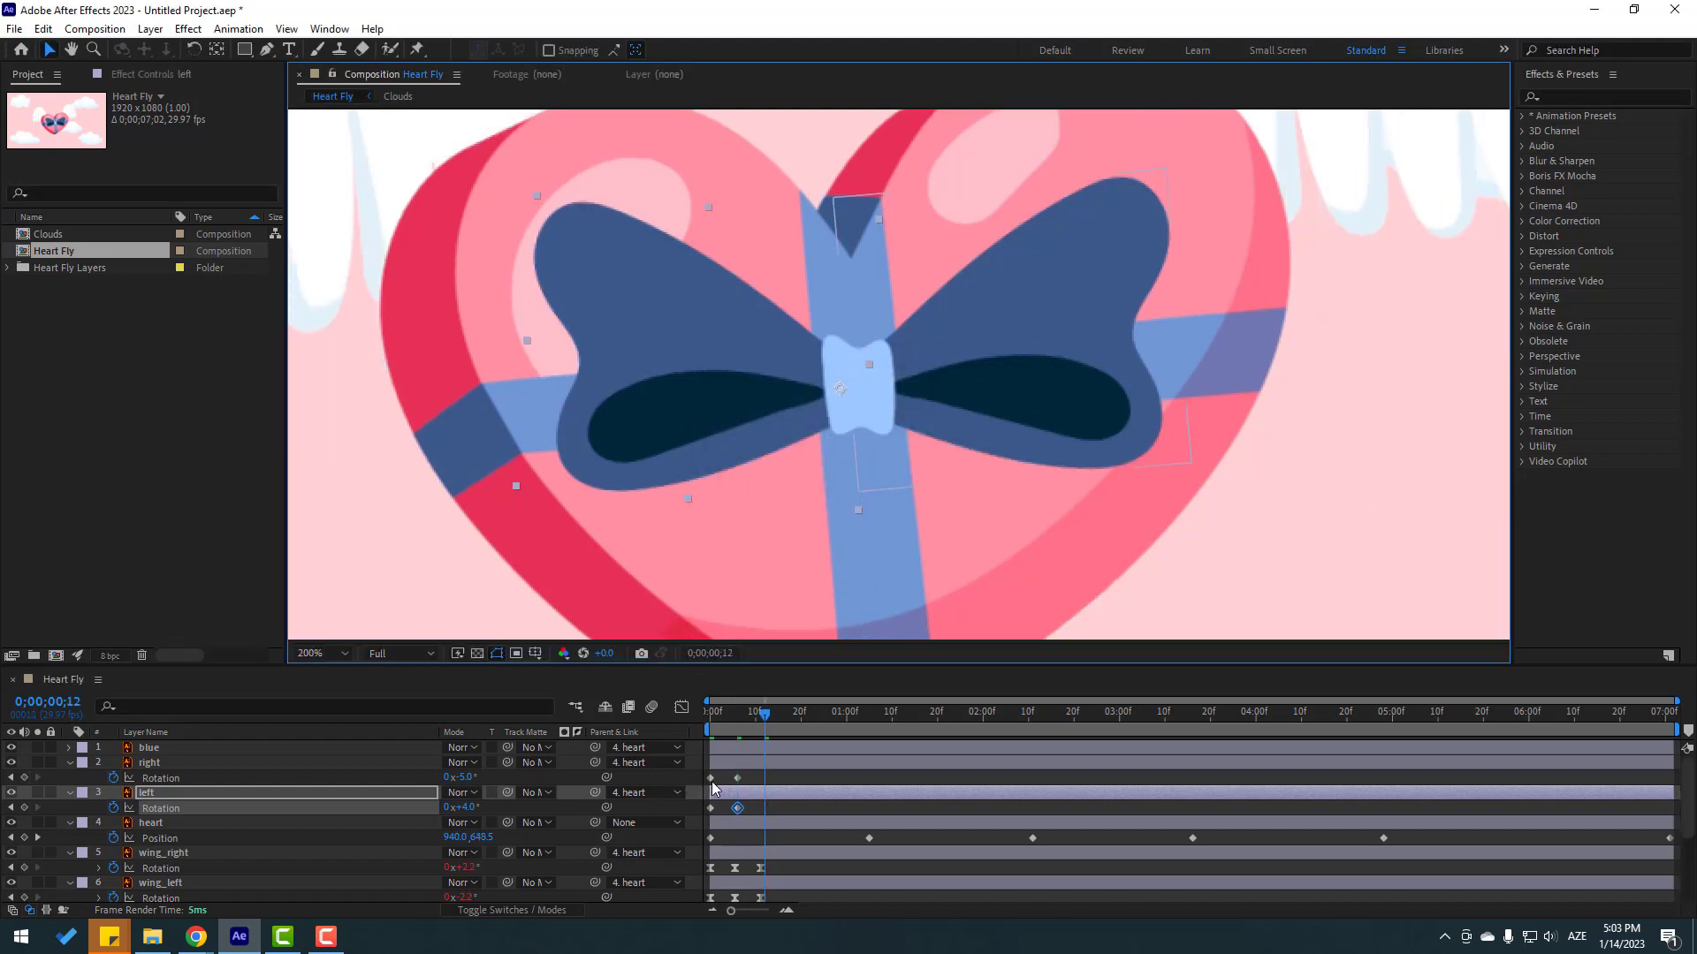
click(713, 779)
key(ctrl+v)
click(711, 808)
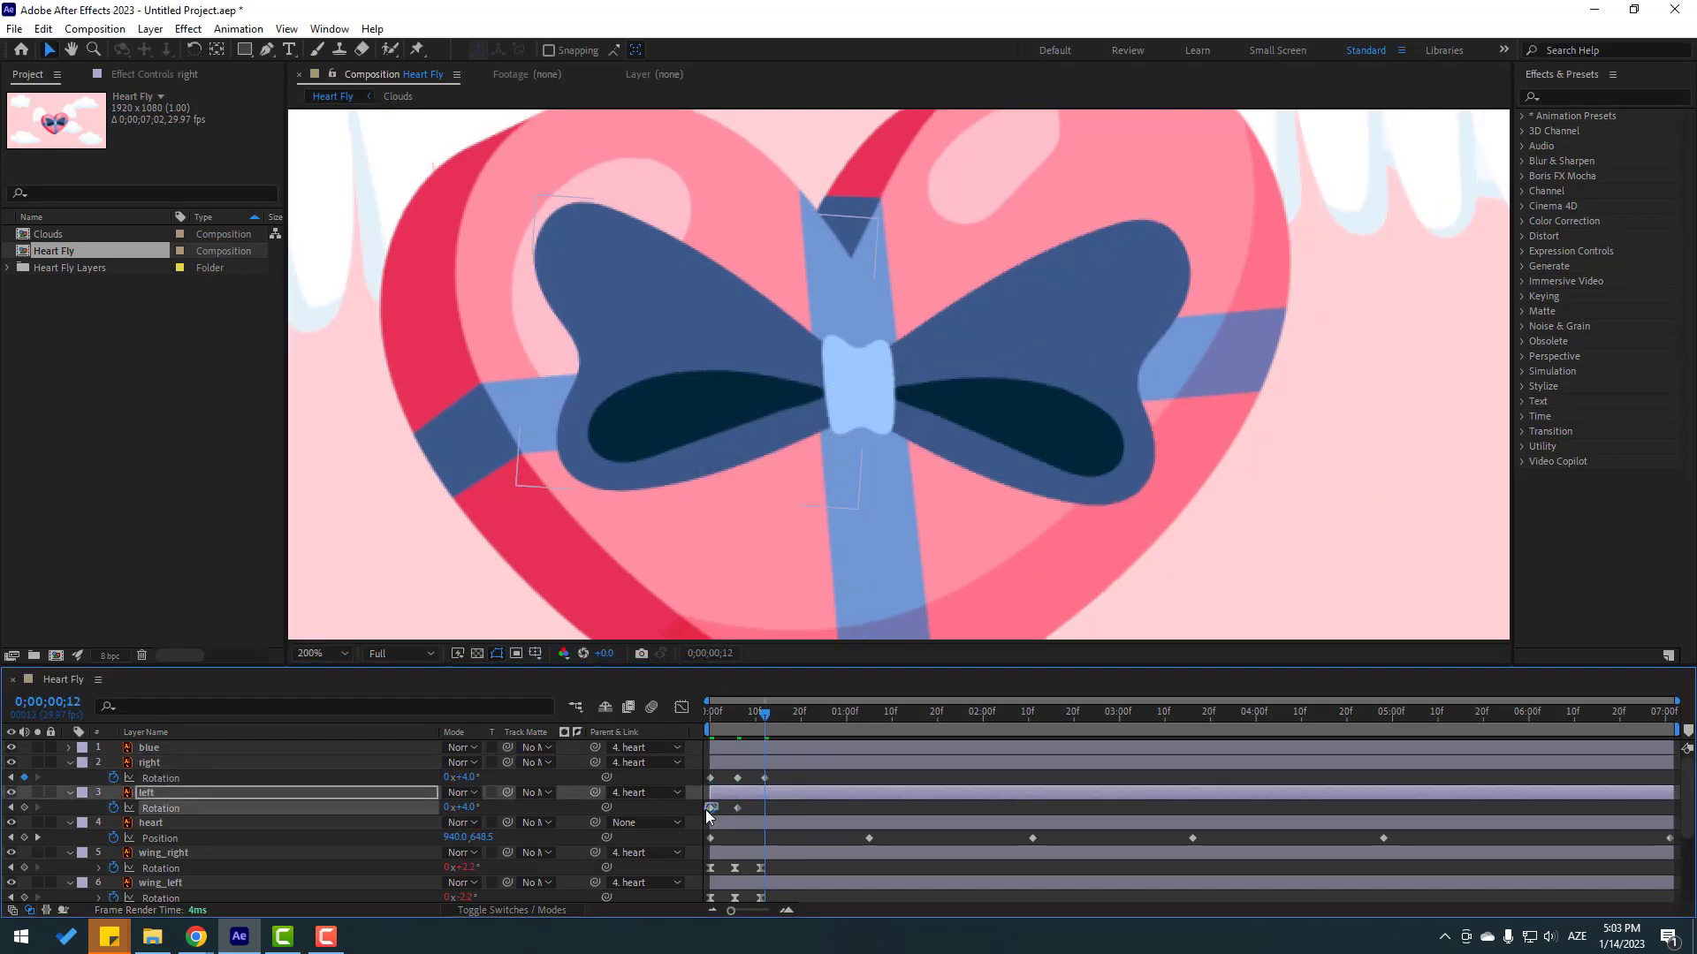
key(ctrl+c)
key(ctrl+v)
key(space)
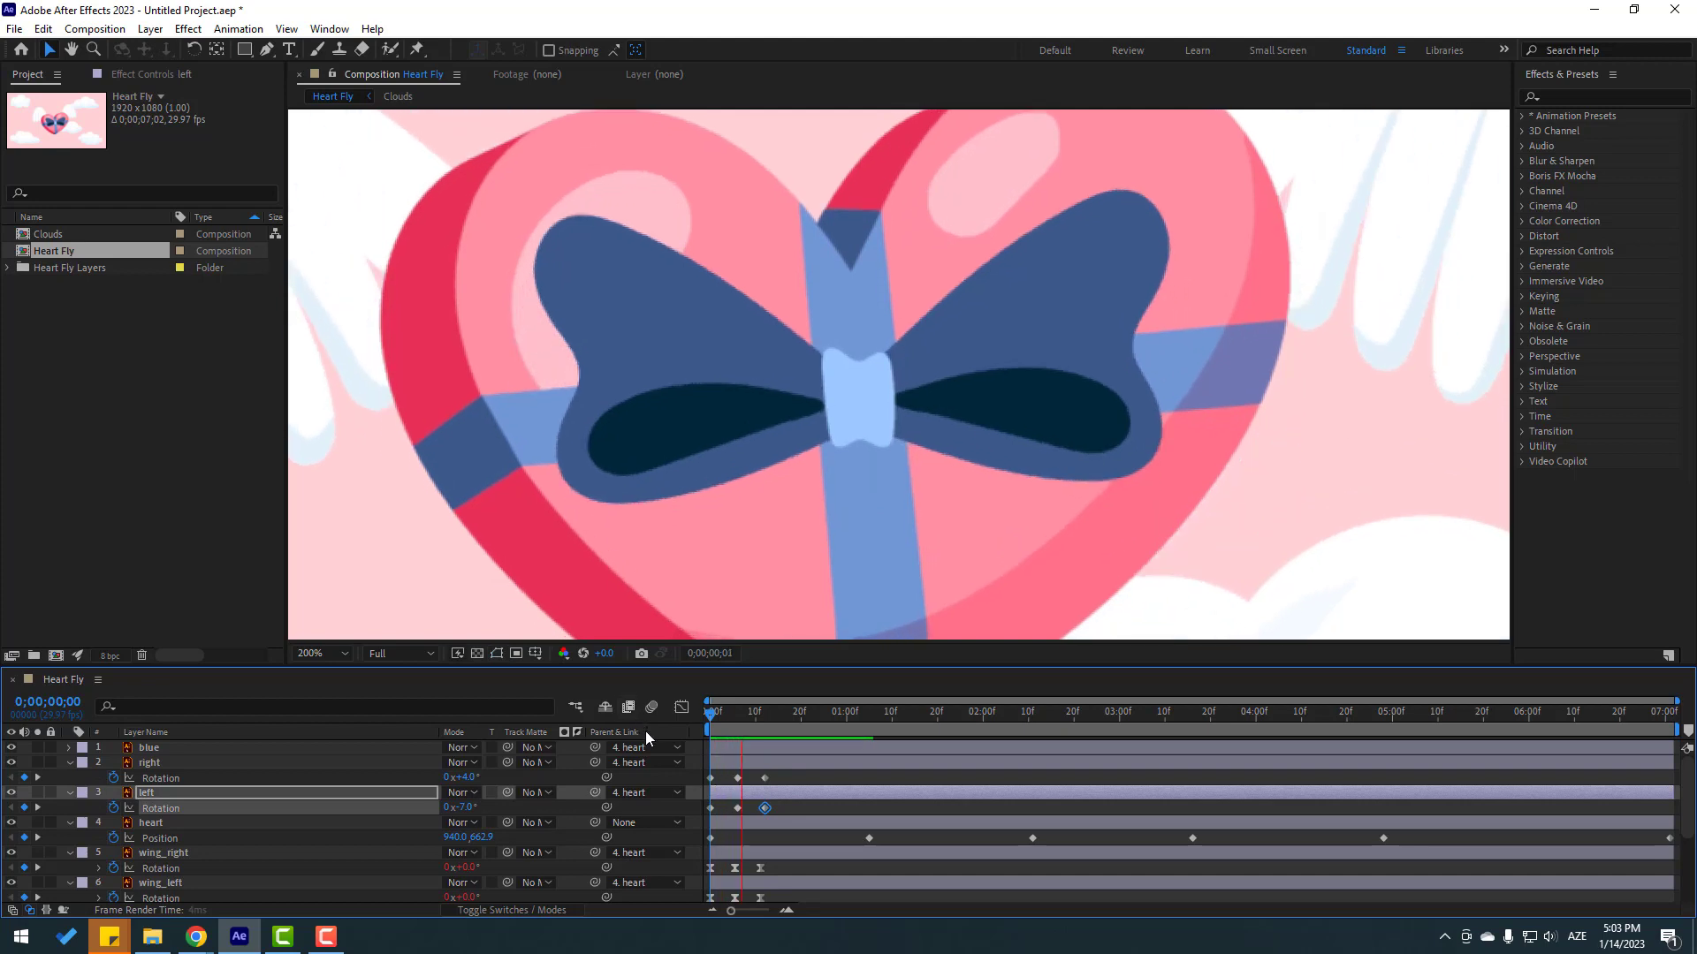
key(space)
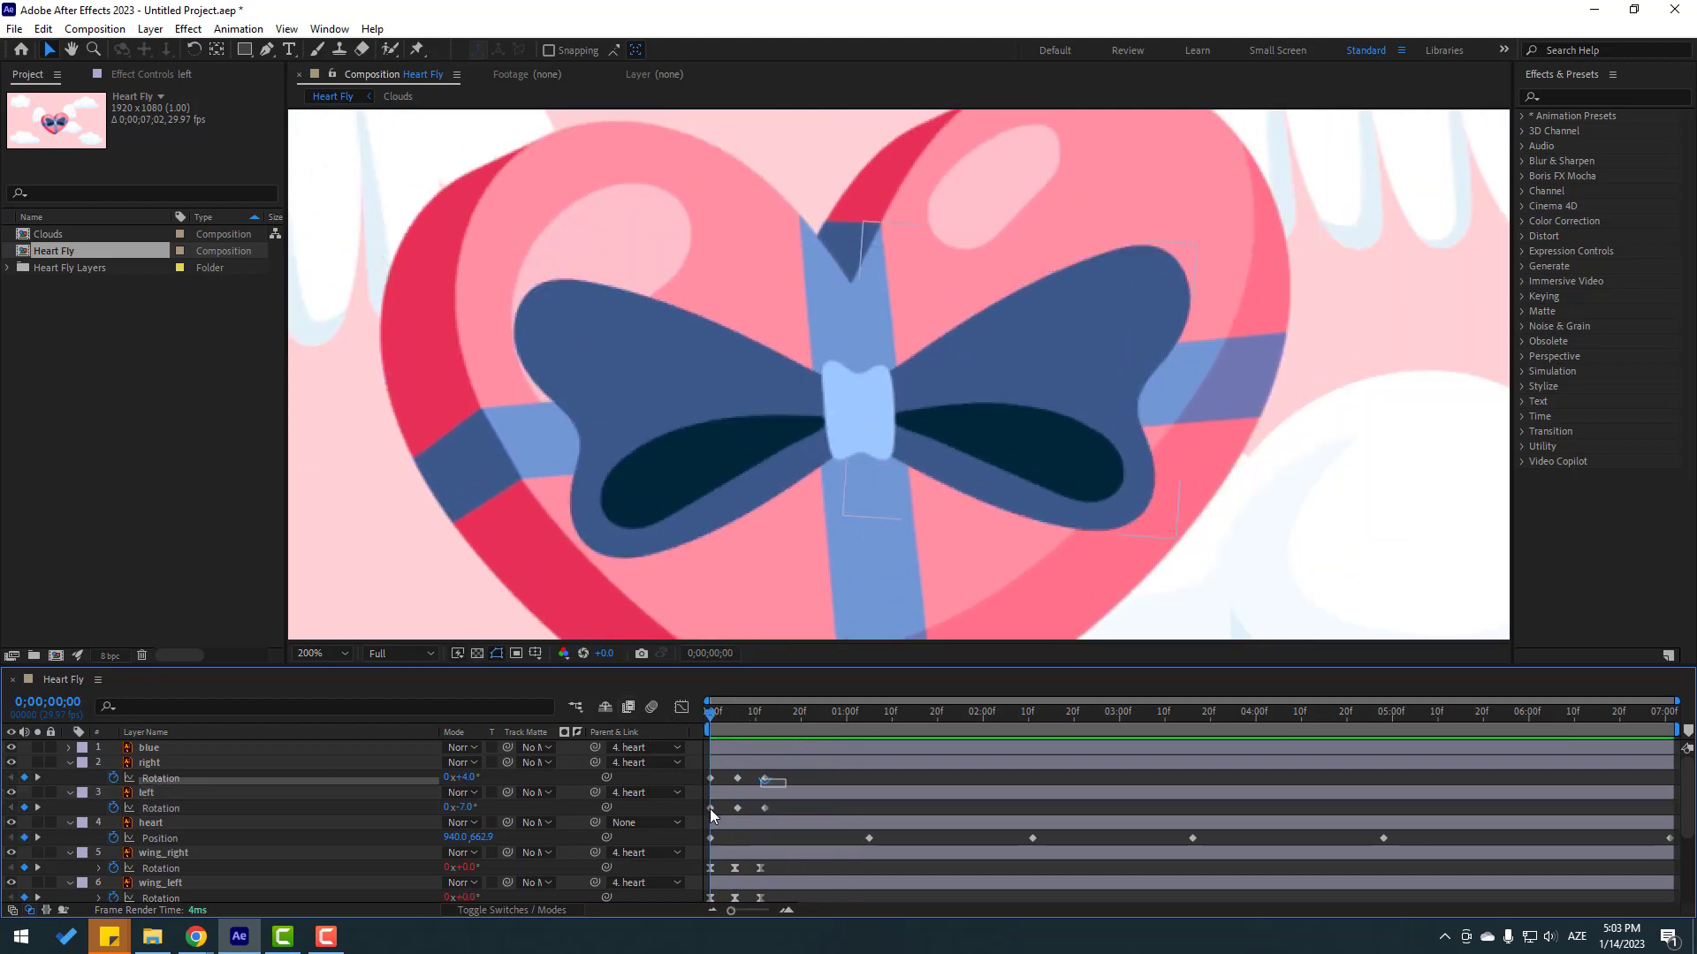
Apply Easy Ease to all Rotation keyframes of the right and left bow layers.
drag(705, 769, 776, 815)
right_click(787, 776)
mouse_move(787, 776)
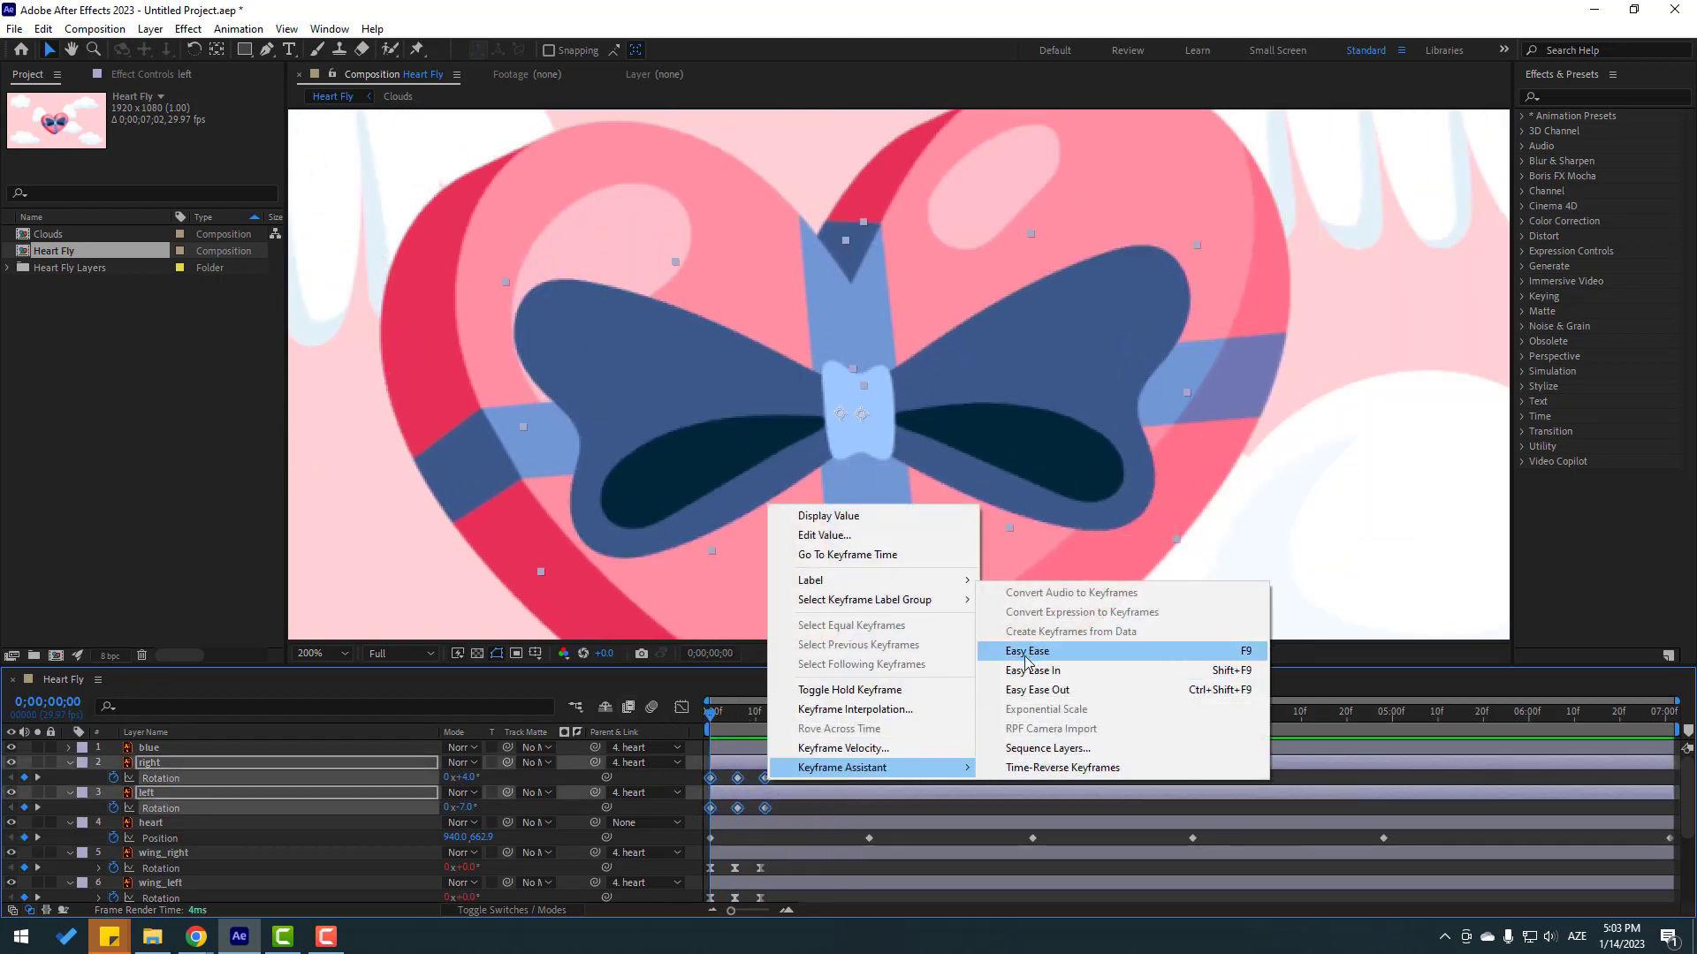
click(1016, 653)
Stretch both bow layers' Rotation keyframes to about 16 frames, spread right's from about frame 2 to frame 22, and preview.
drag(698, 770, 780, 819)
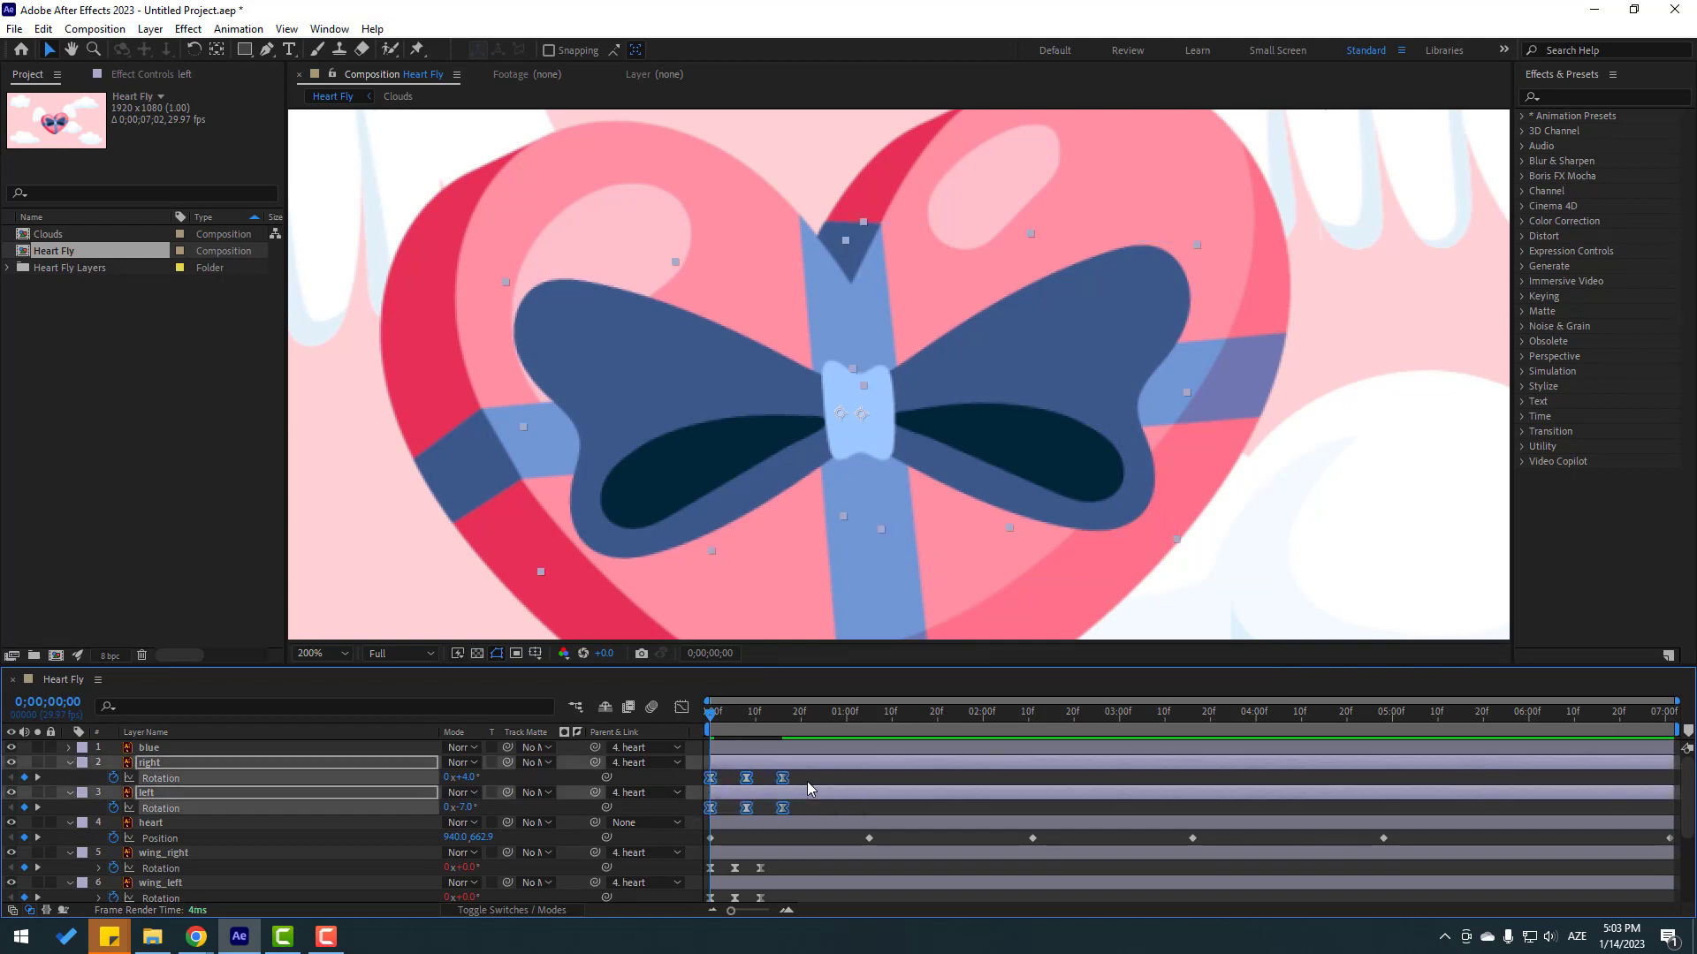
drag(809, 778, 712, 790)
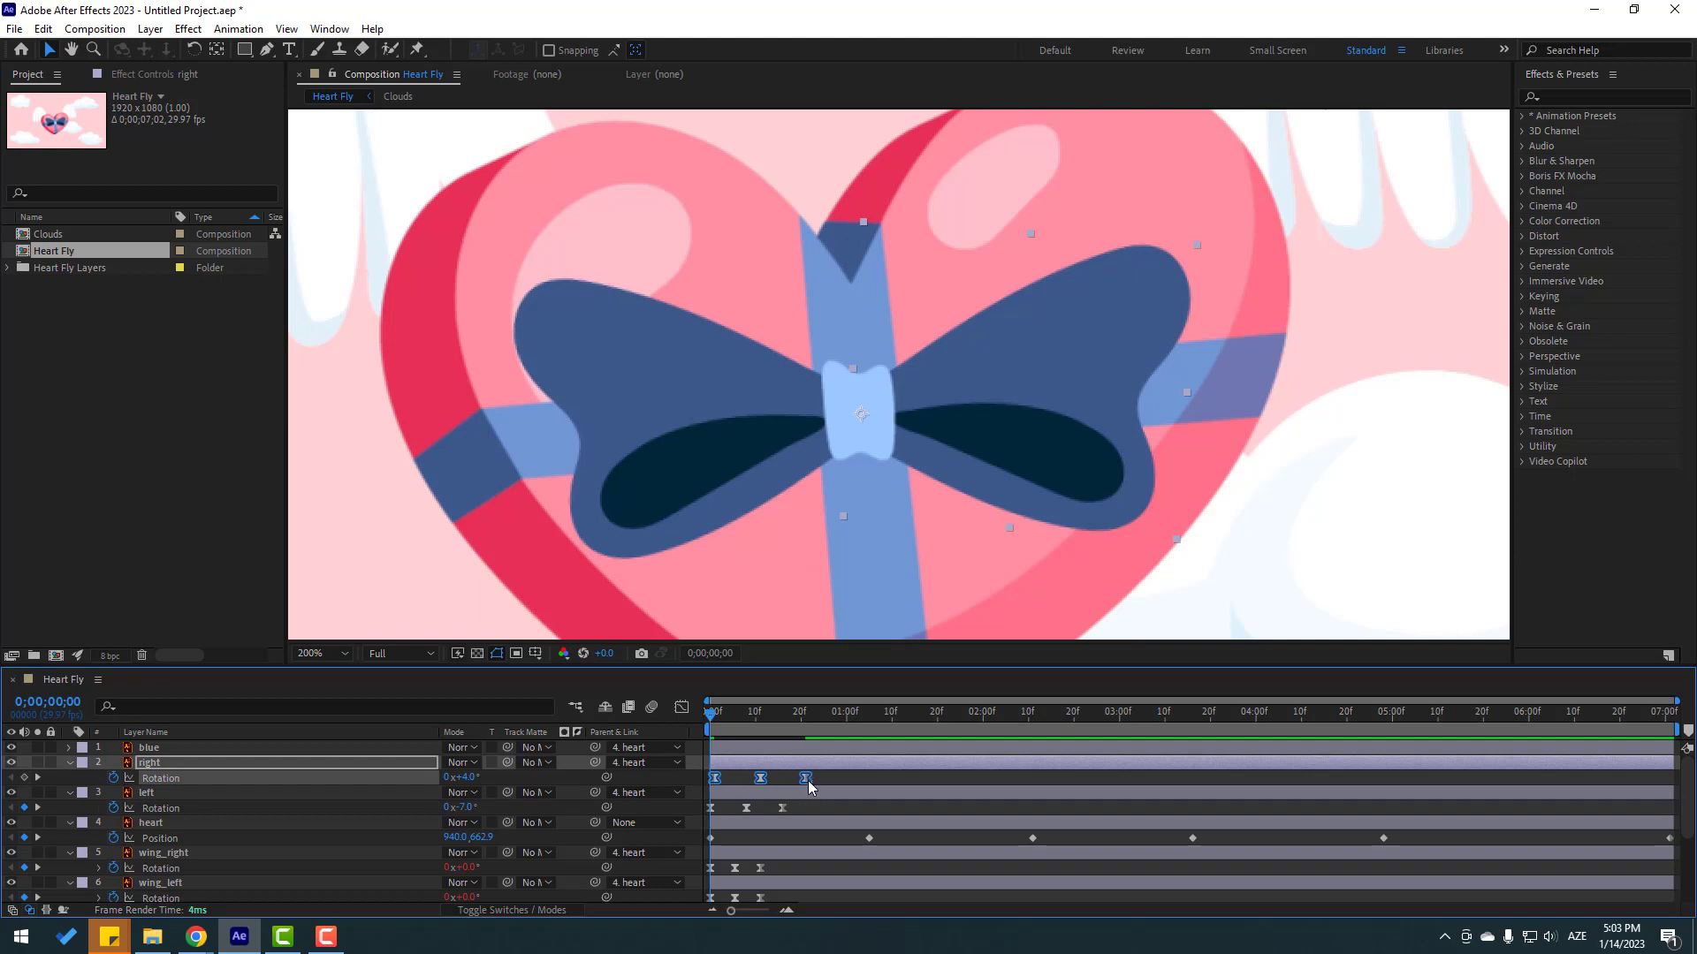
key(space)
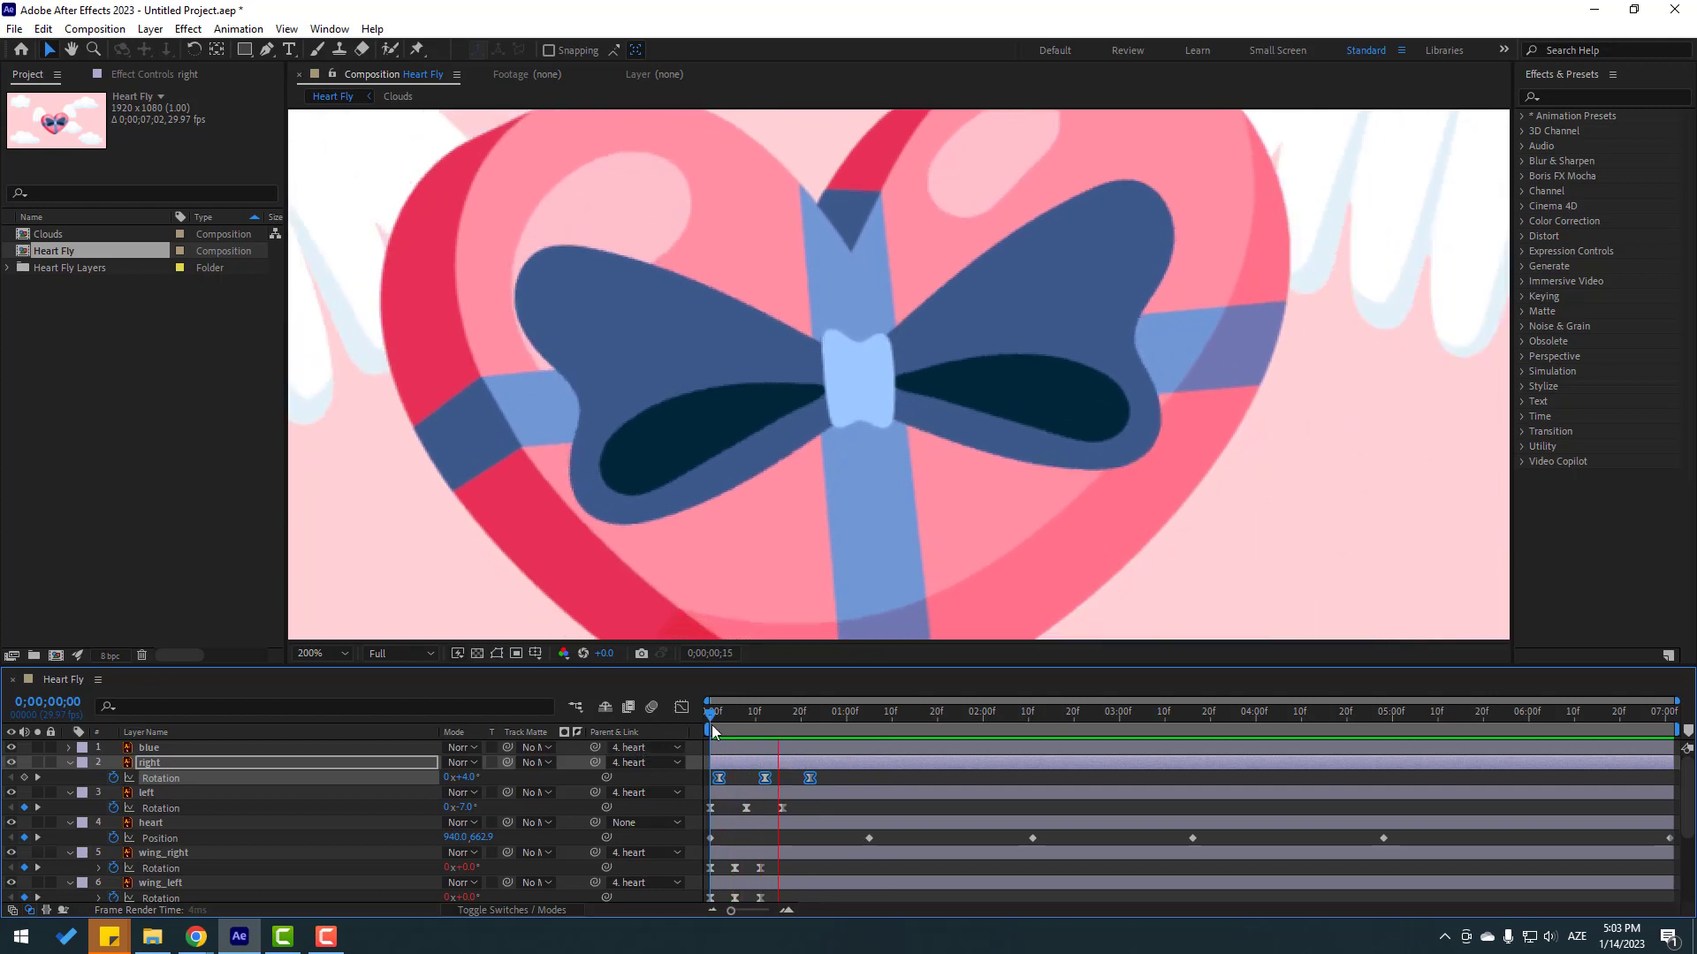
key(space)
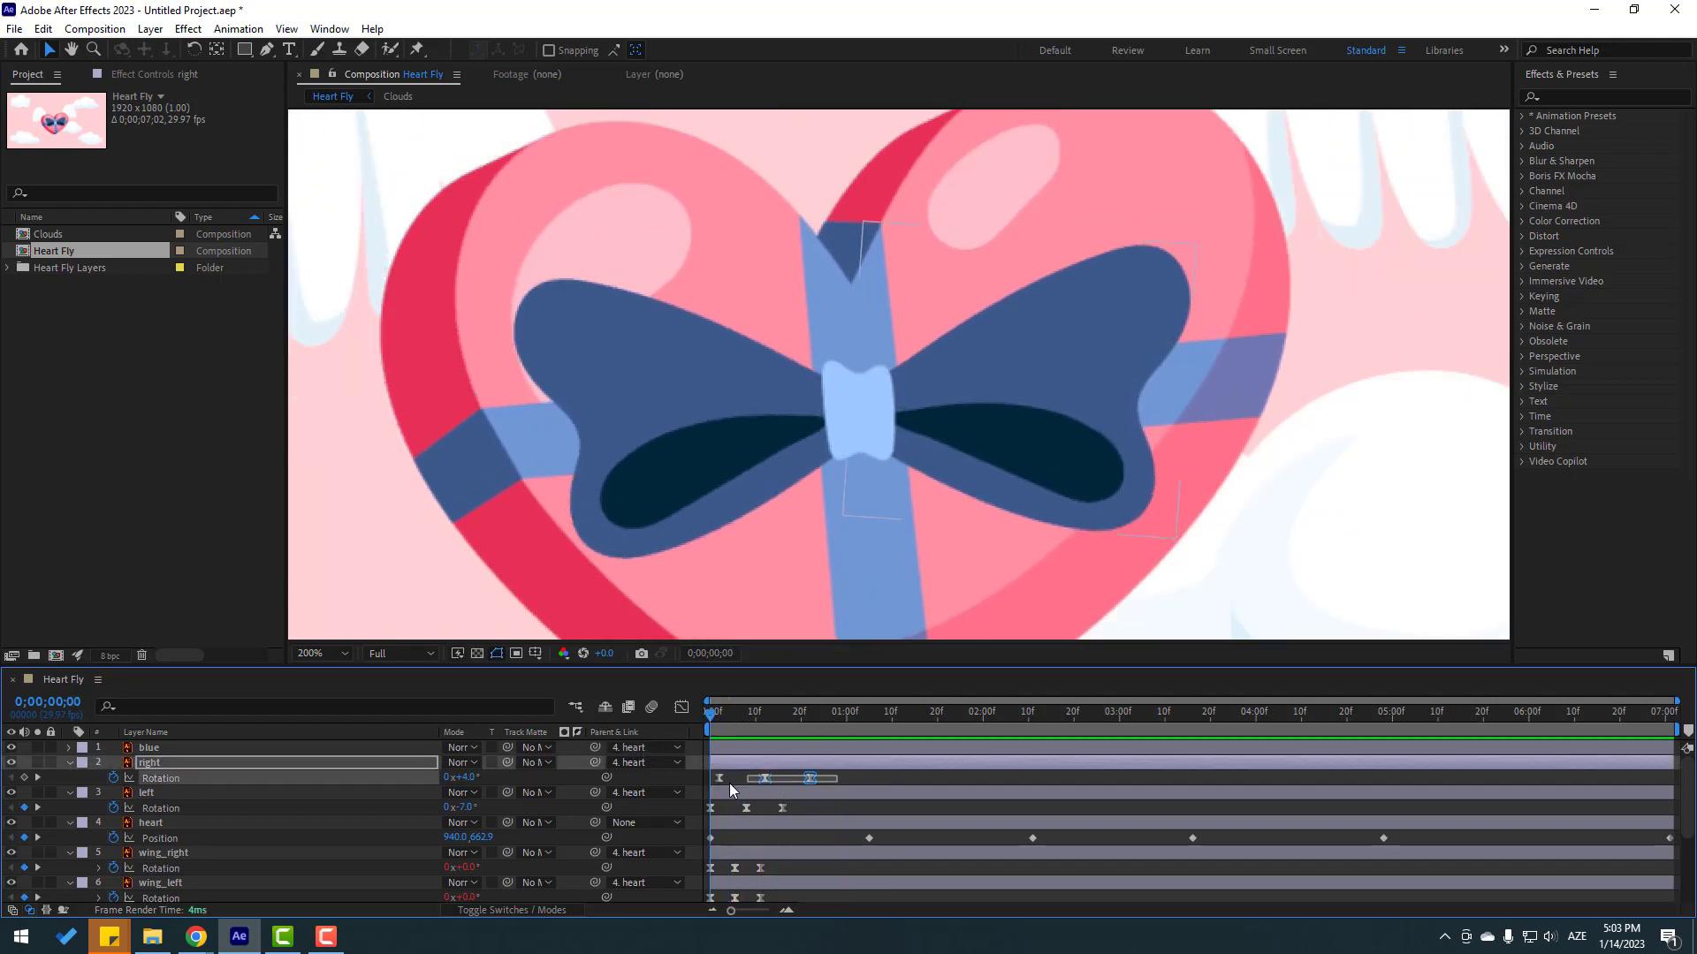
Add the expression loopOutDuration(type = "cycle", duration = 0) to the right bow layer's Rotation.
alt+click(114, 778)
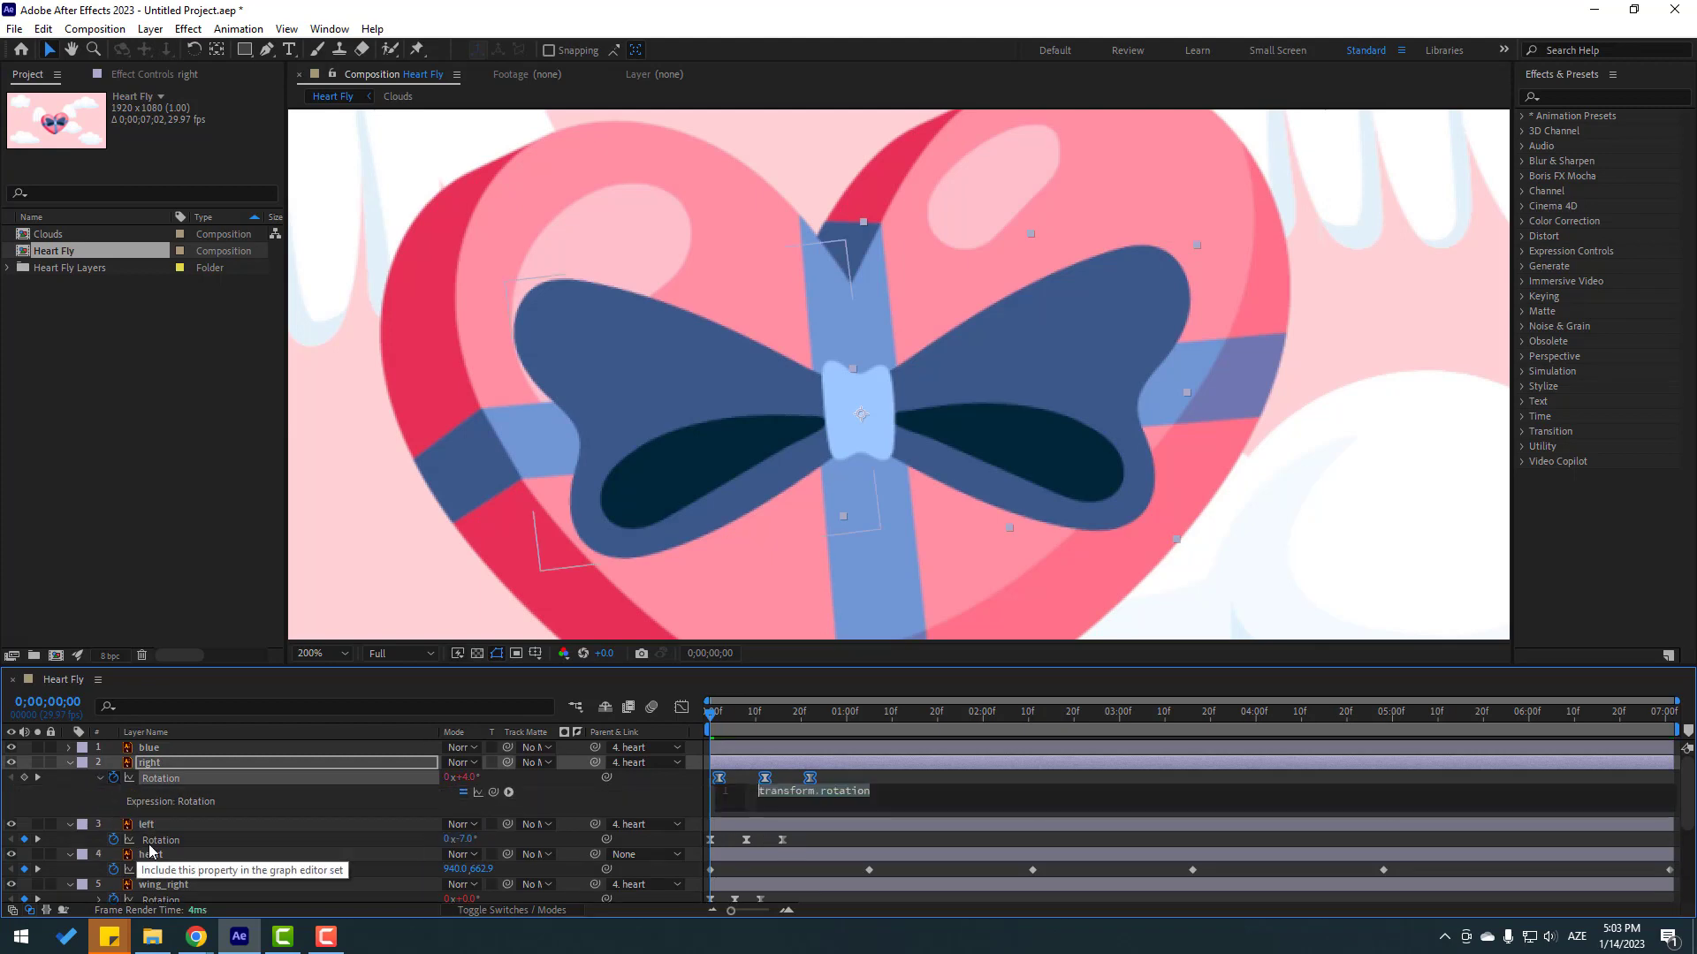
click(511, 795)
mouse_move(618, 686)
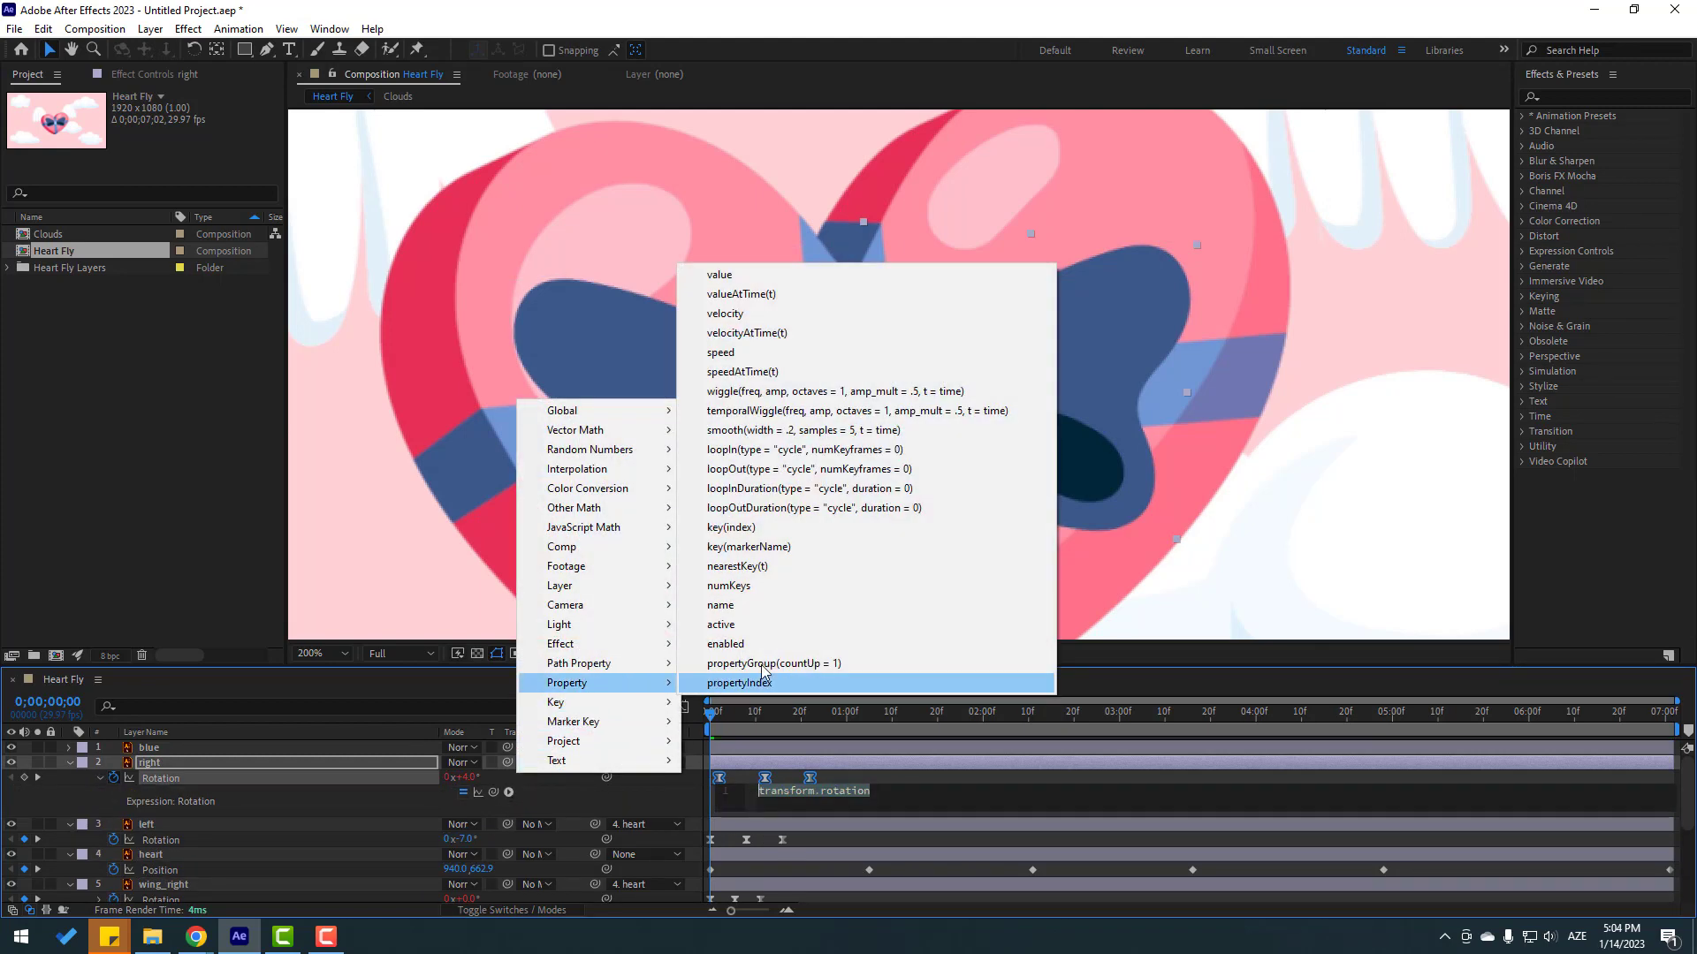
click(887, 510)
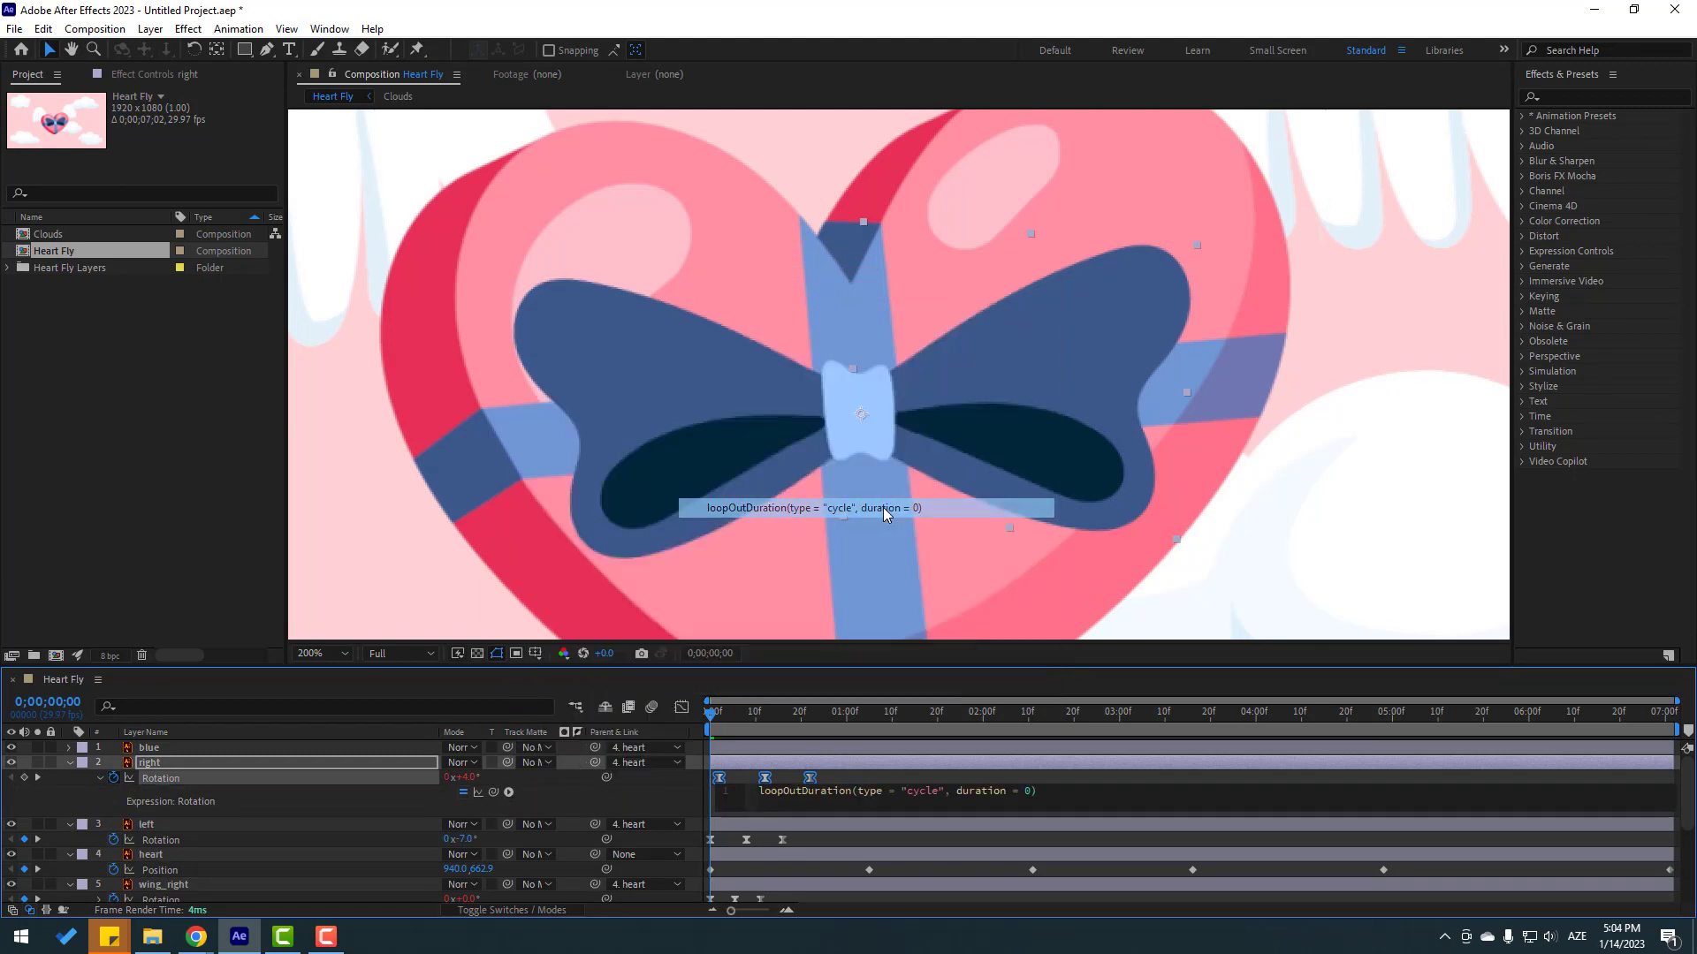
click(1037, 776)
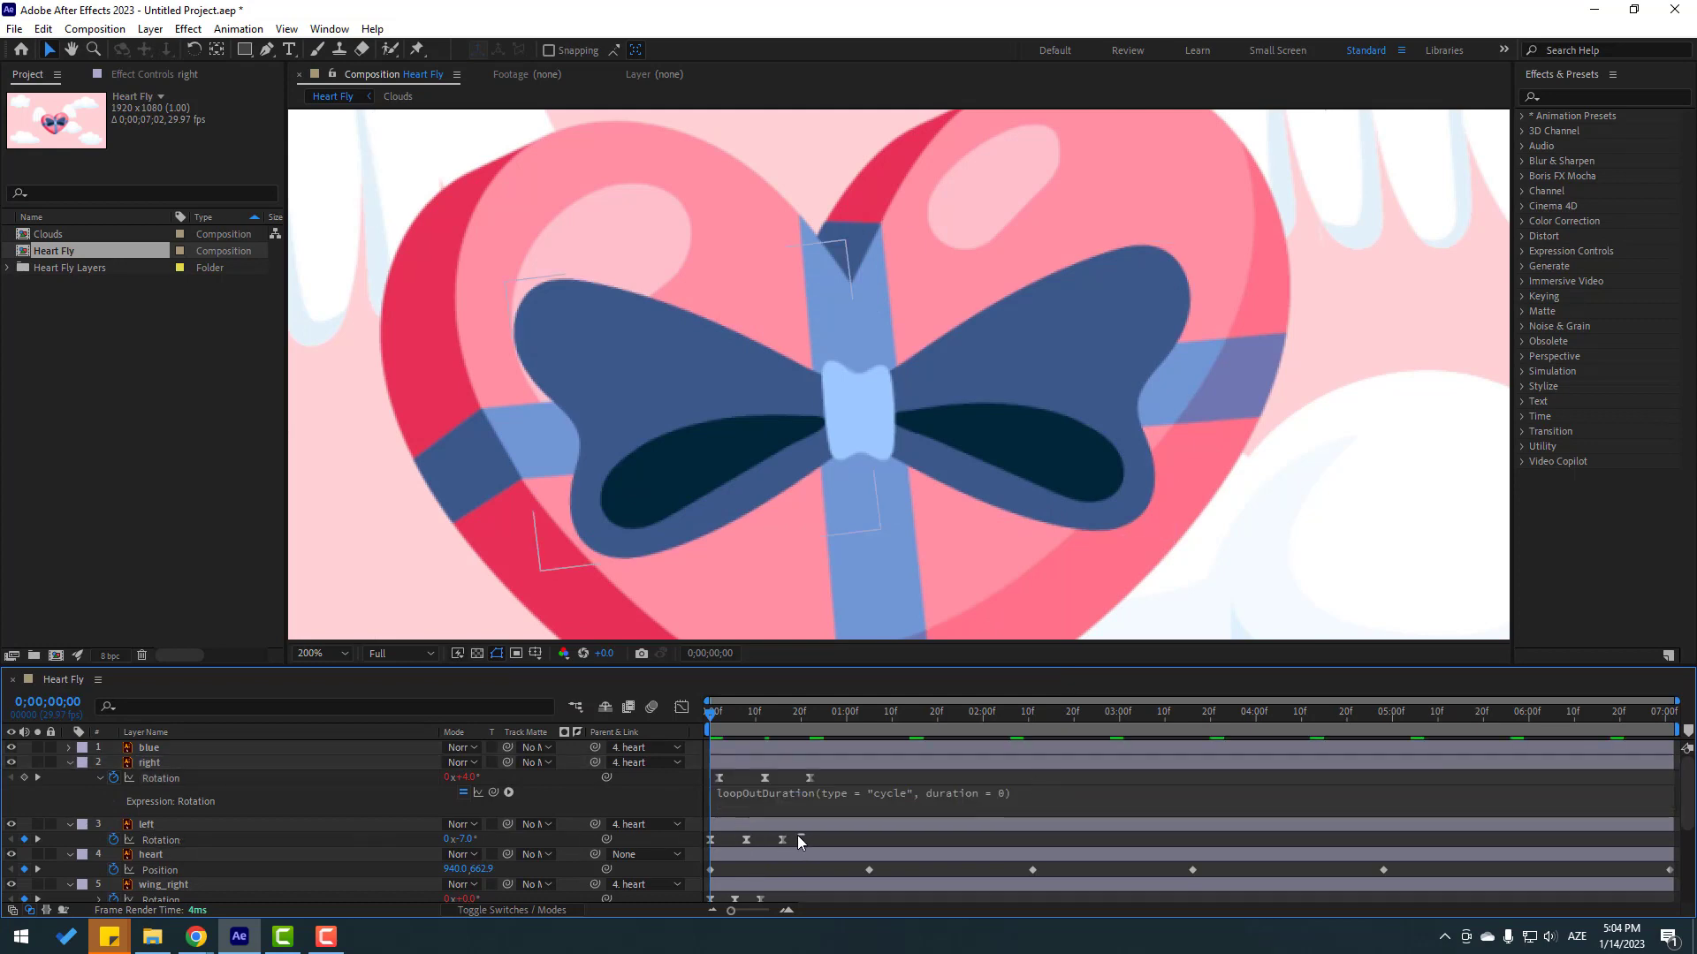
Add the expression loopOutDuration(type = "cycle", duration = 0) to the left bow layer's Rotation, and preview the whole composition.
drag(797, 834, 661, 846)
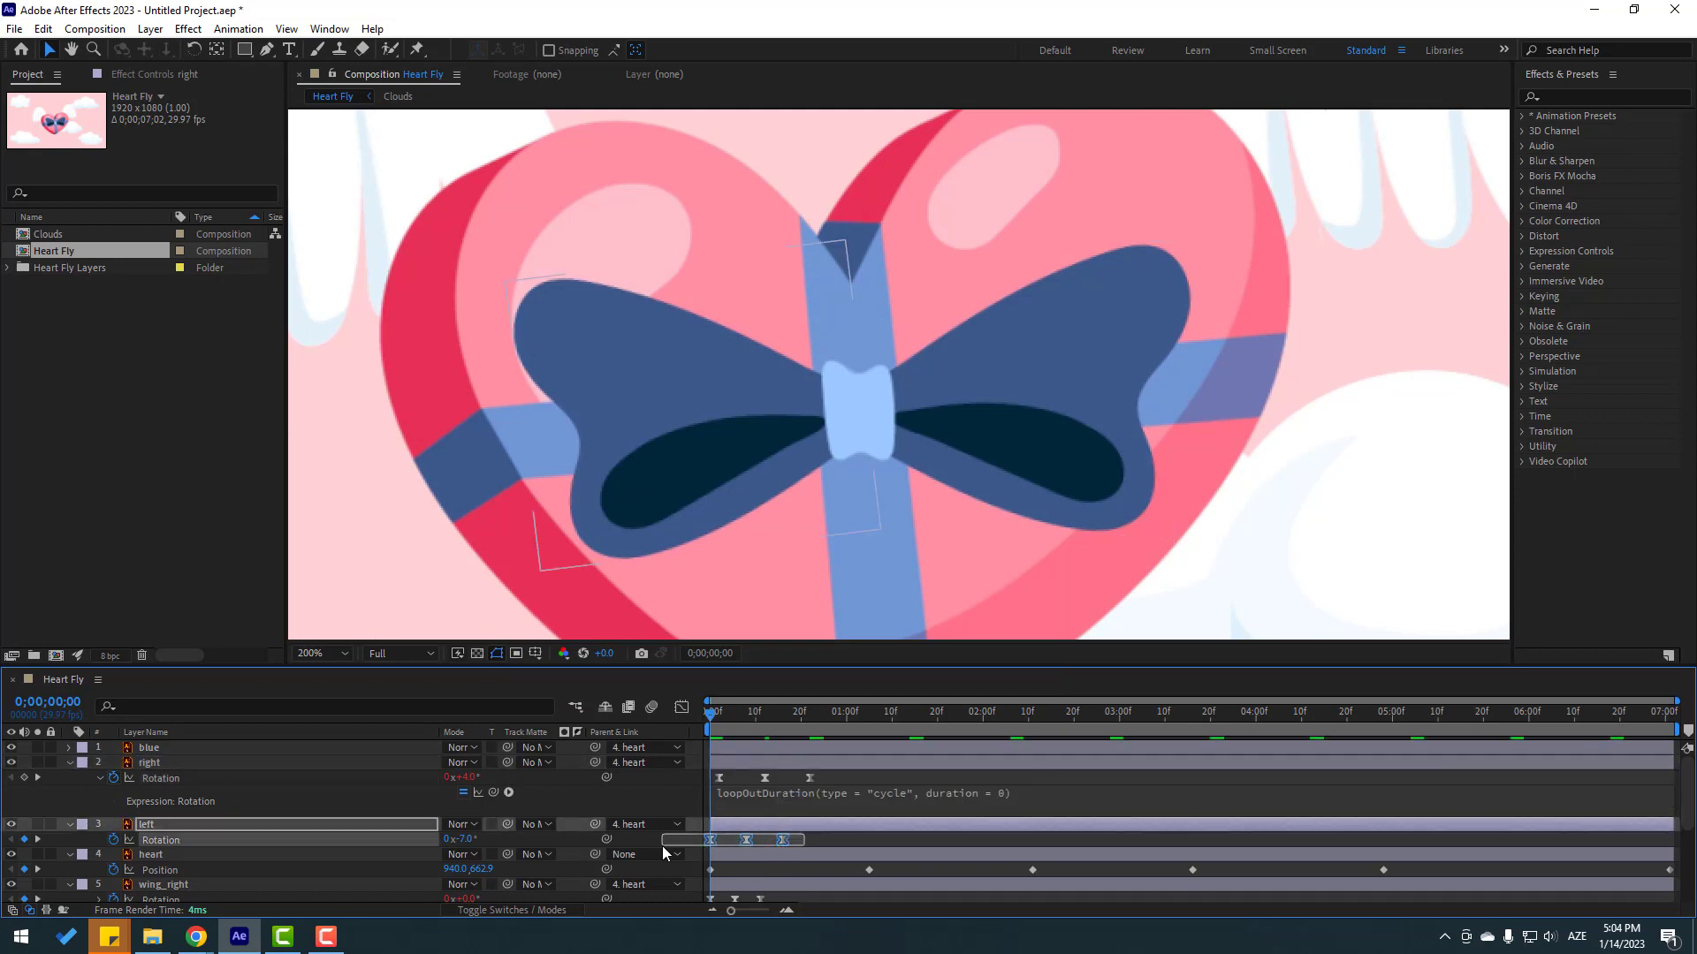
alt+click(113, 840)
click(509, 854)
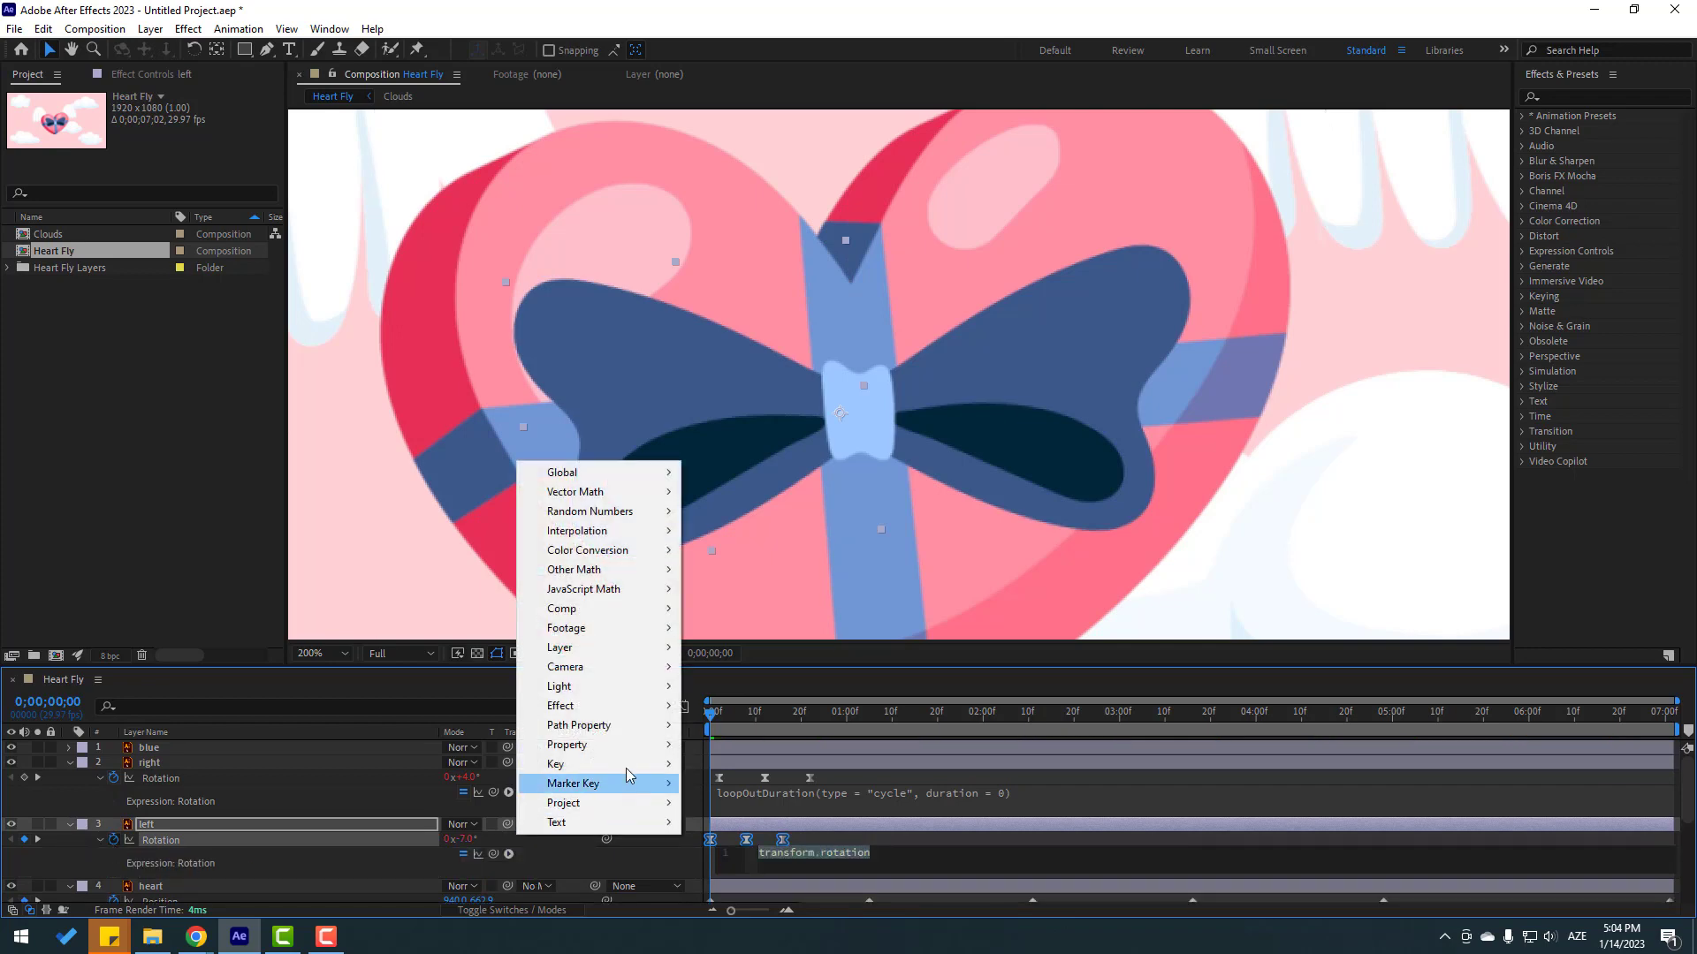
mouse_move(566, 745)
click(862, 570)
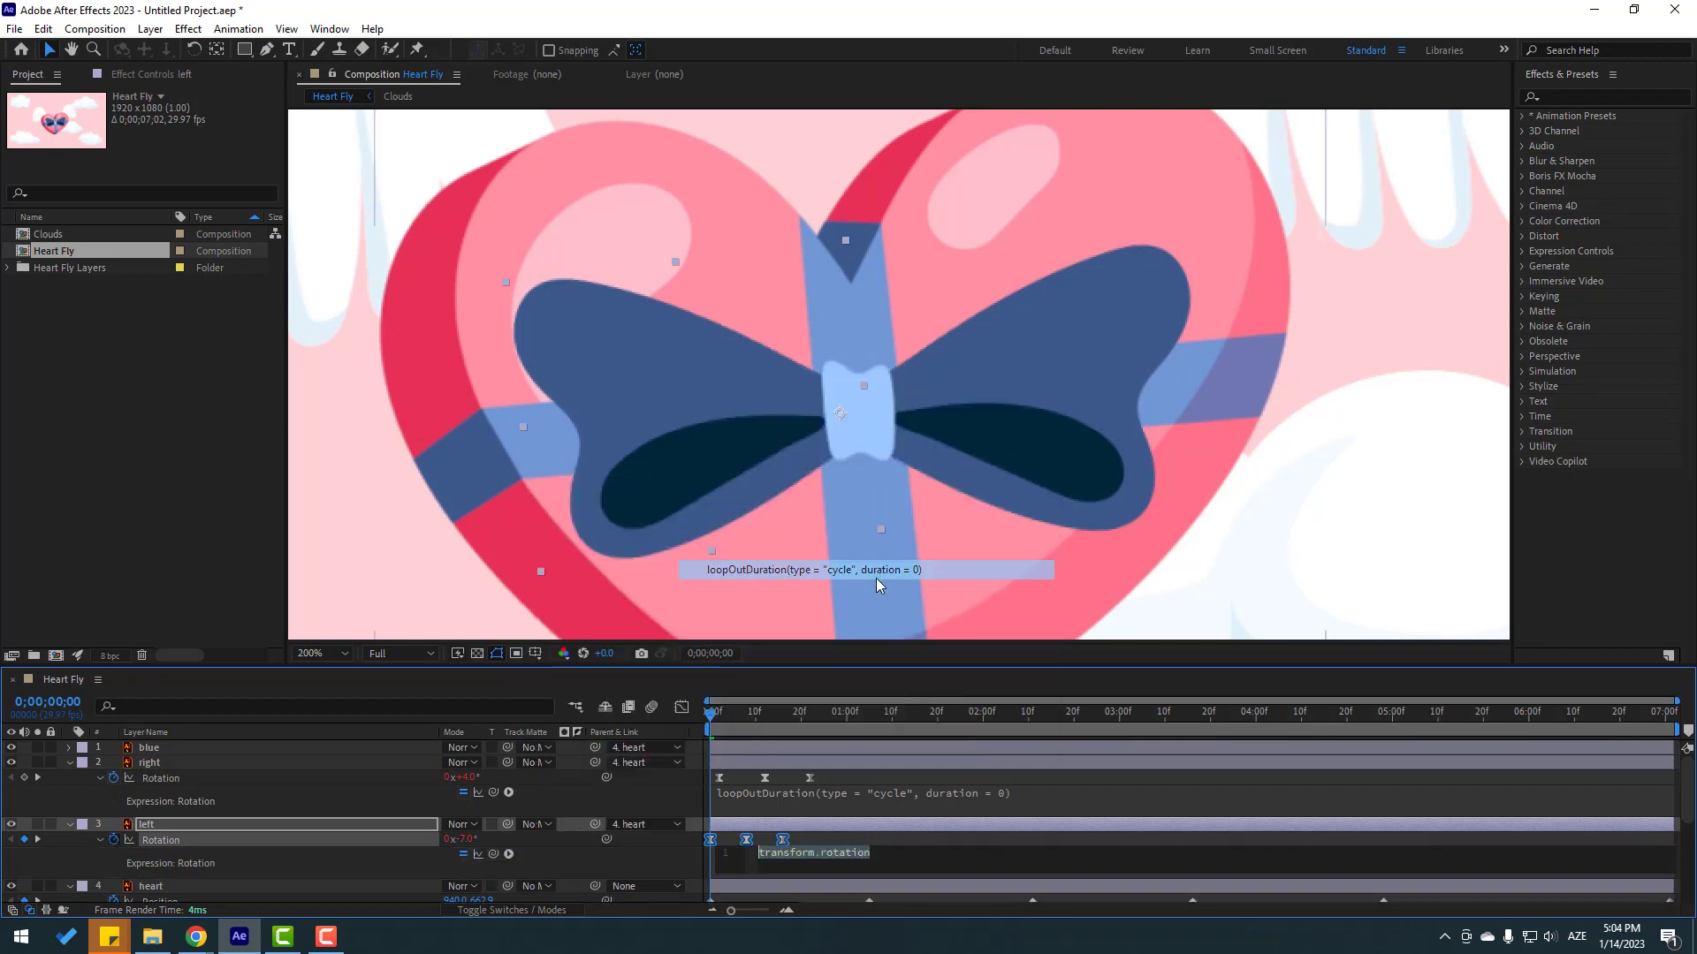
click(835, 836)
scroll(769, 465, down, 4)
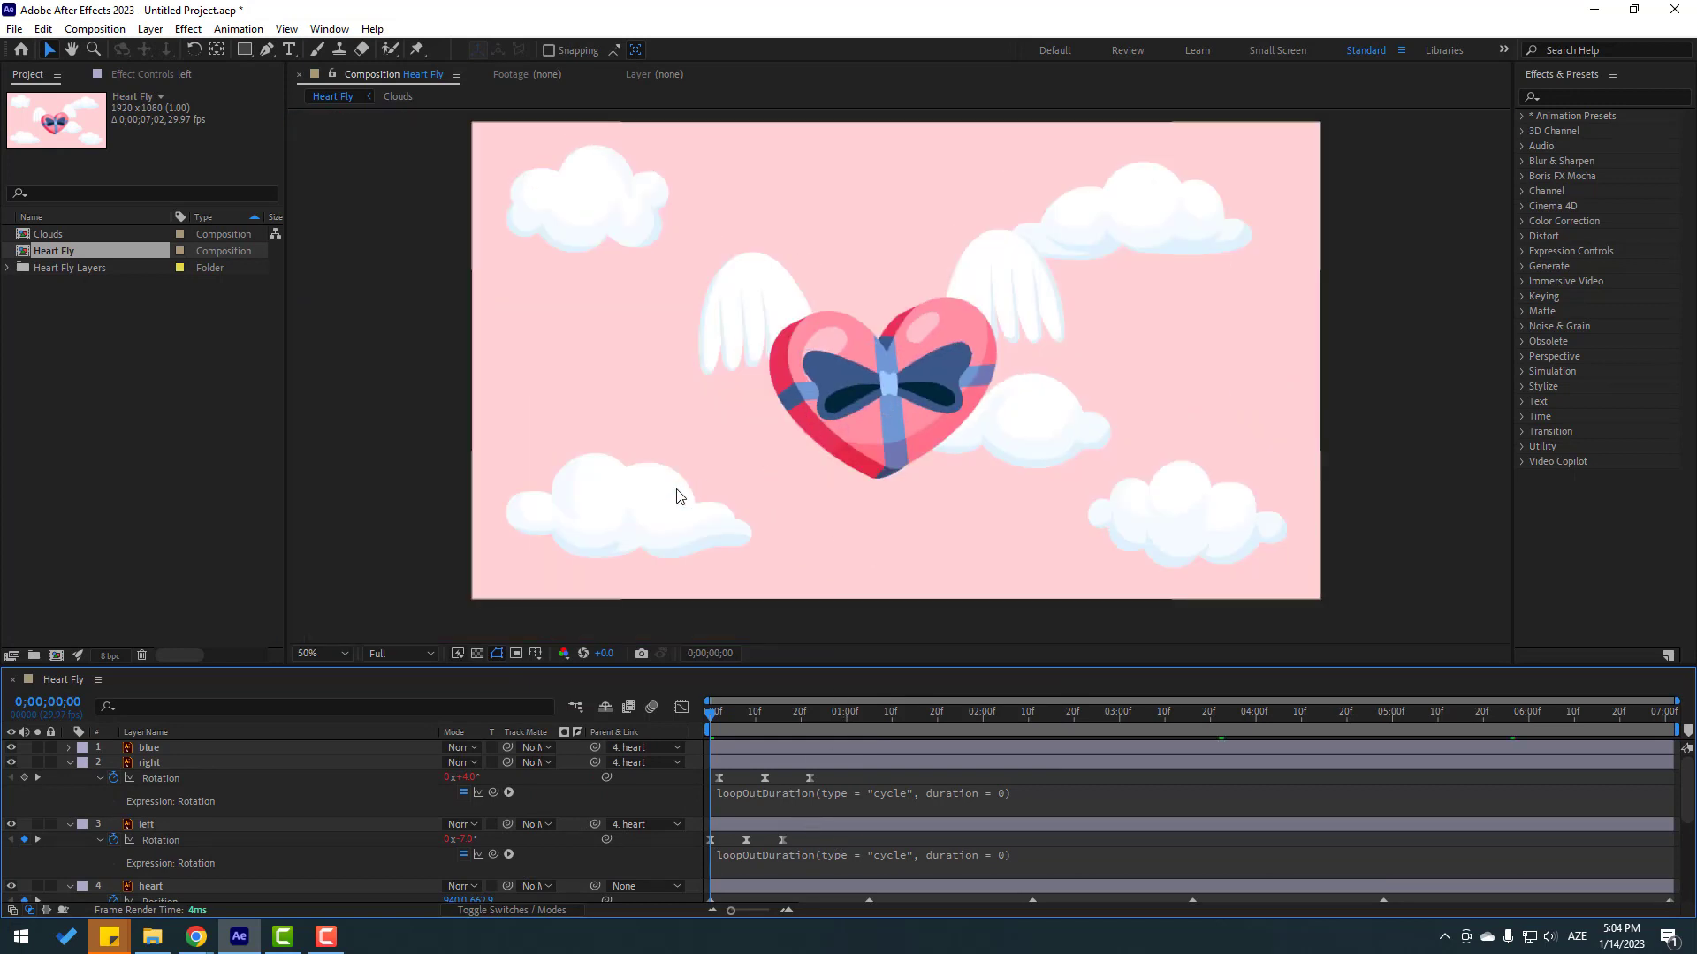
key(space)
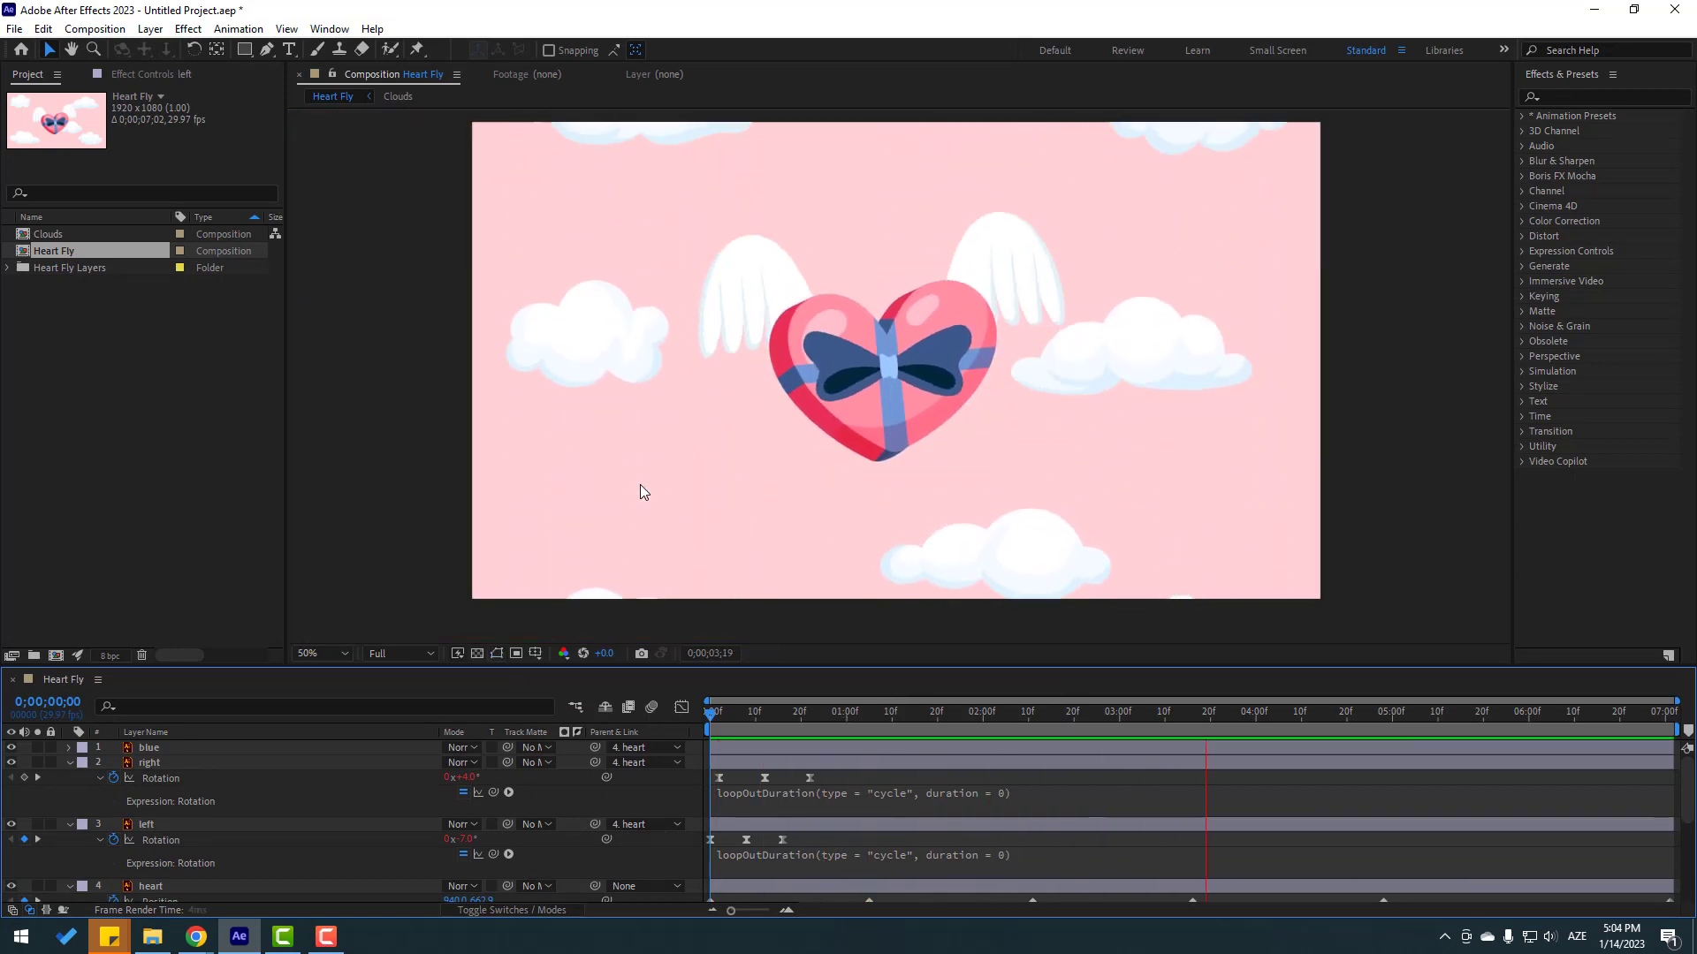
Select all layers in the Heart Fly composition.
key(ctrl+a)
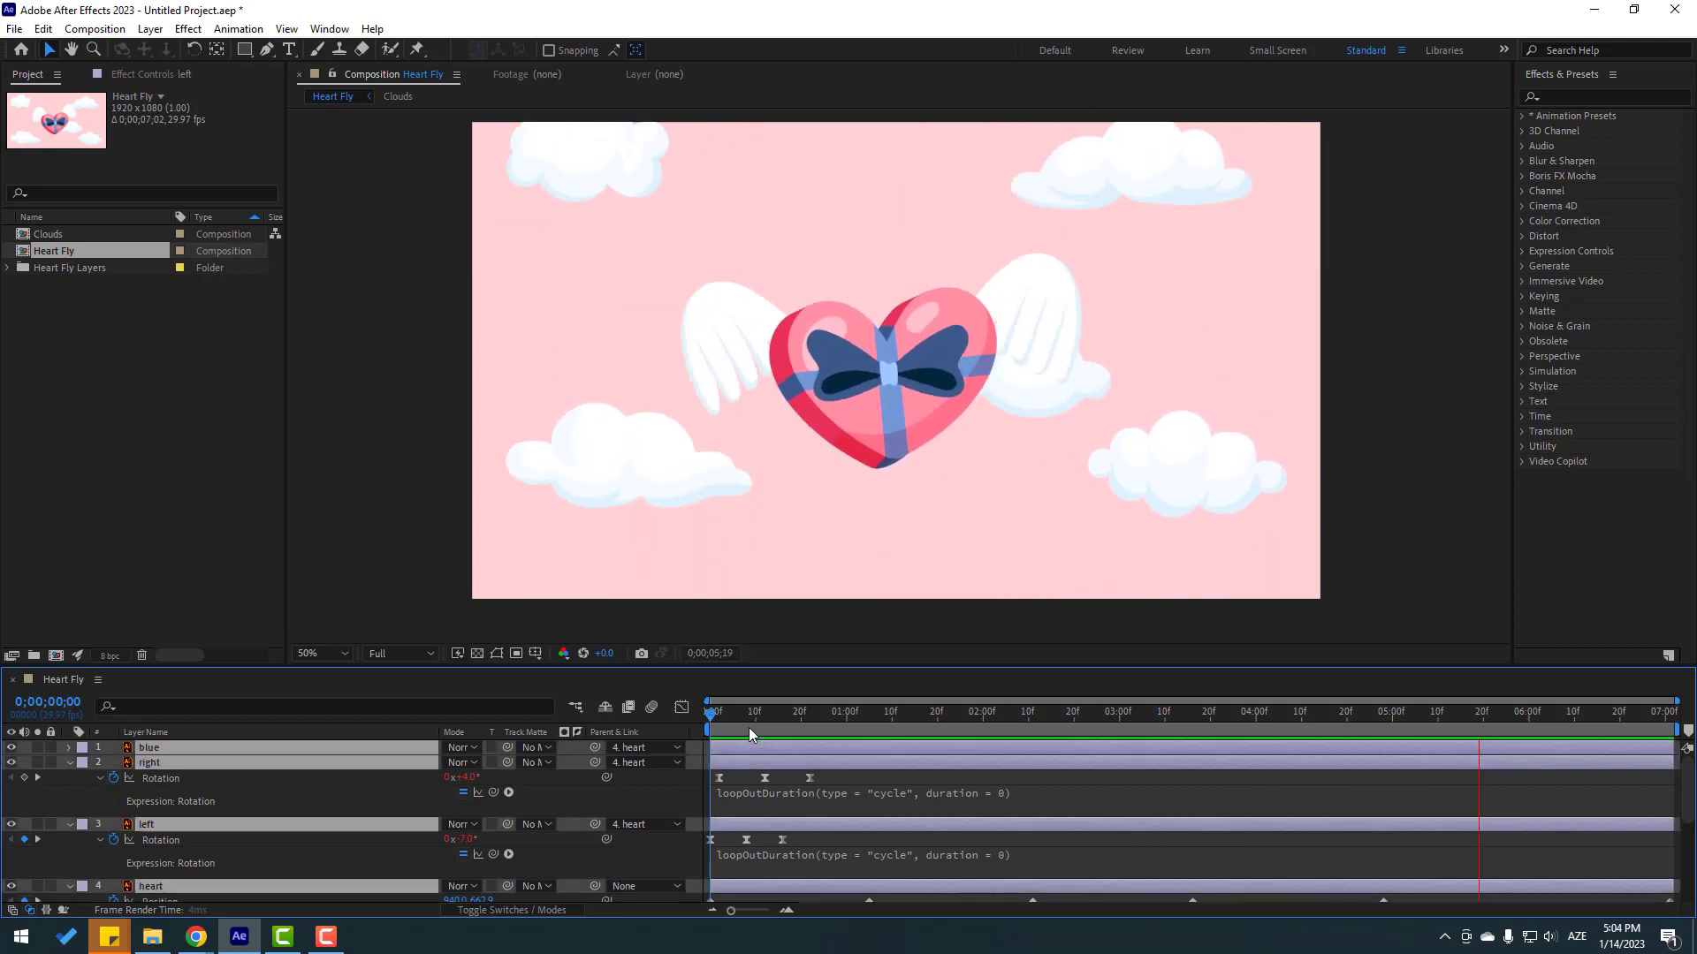